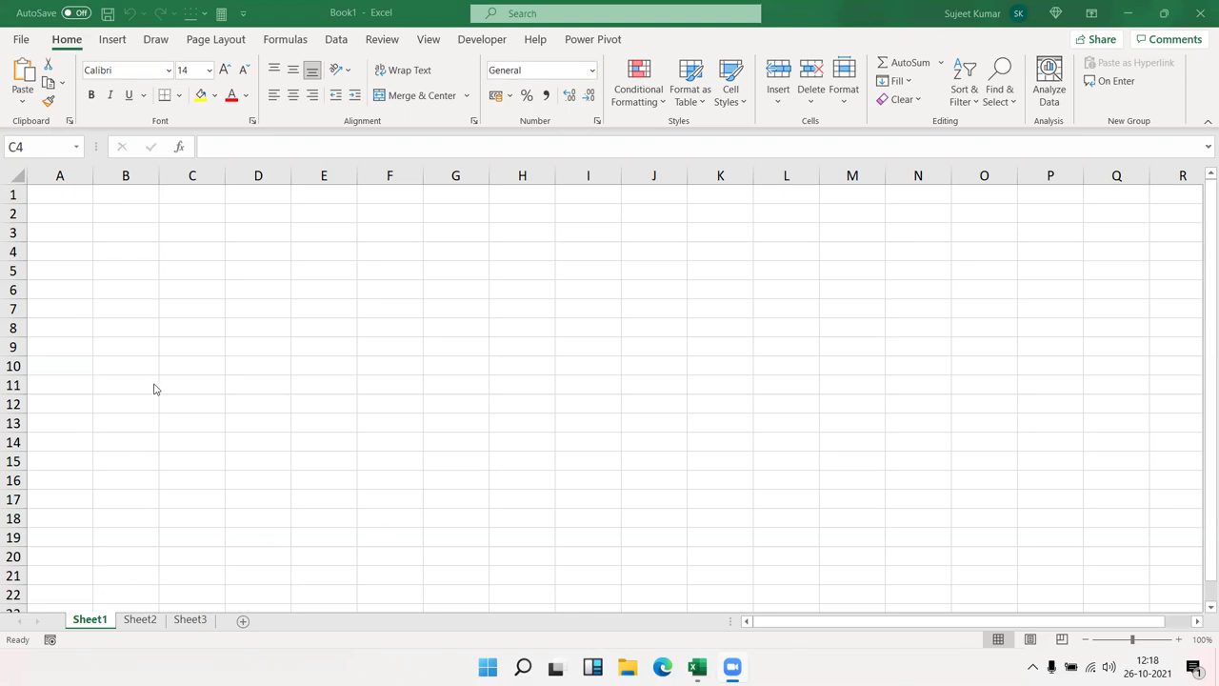
# Zoom the blank sheet in to 235% with Ctrl and the mouse wheel
pyautogui.scroll(3, 163, 388)
pyautogui.scroll(3, 164, 388)
pyautogui.scroll(3, 165, 388)
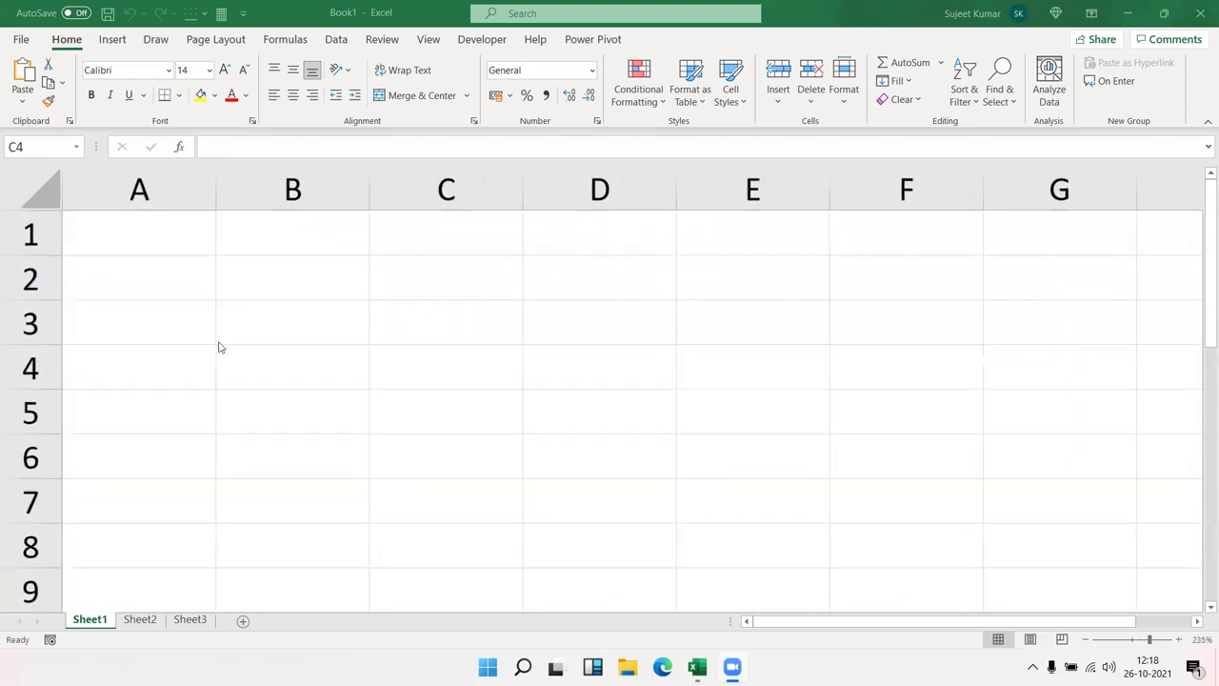
# Enter 10th in cell B2
pyautogui.click(259, 281)
pyautogui.write('10th')
pyautogui.press('Return')
pyautogui.click(259, 282)
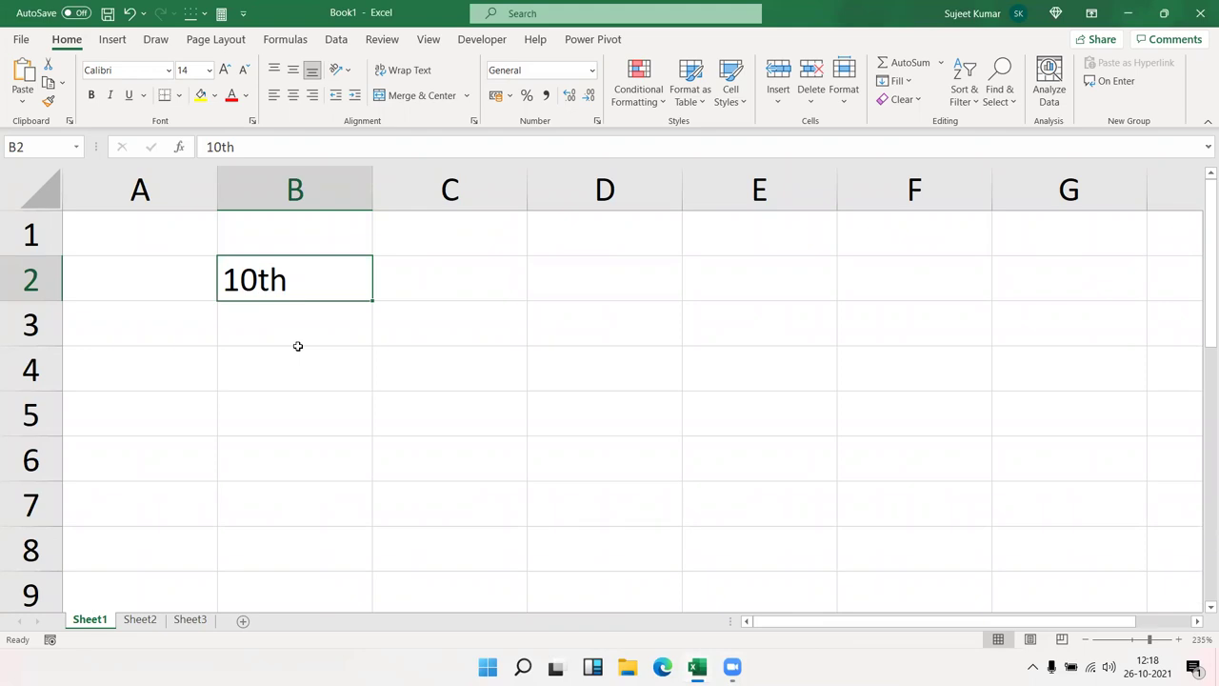
# Format the letters 'th' in B2 as superscript
pyautogui.doubleClick(270, 280)
pyautogui.moveTo(258, 281); pyautogui.dragTo(287, 280)
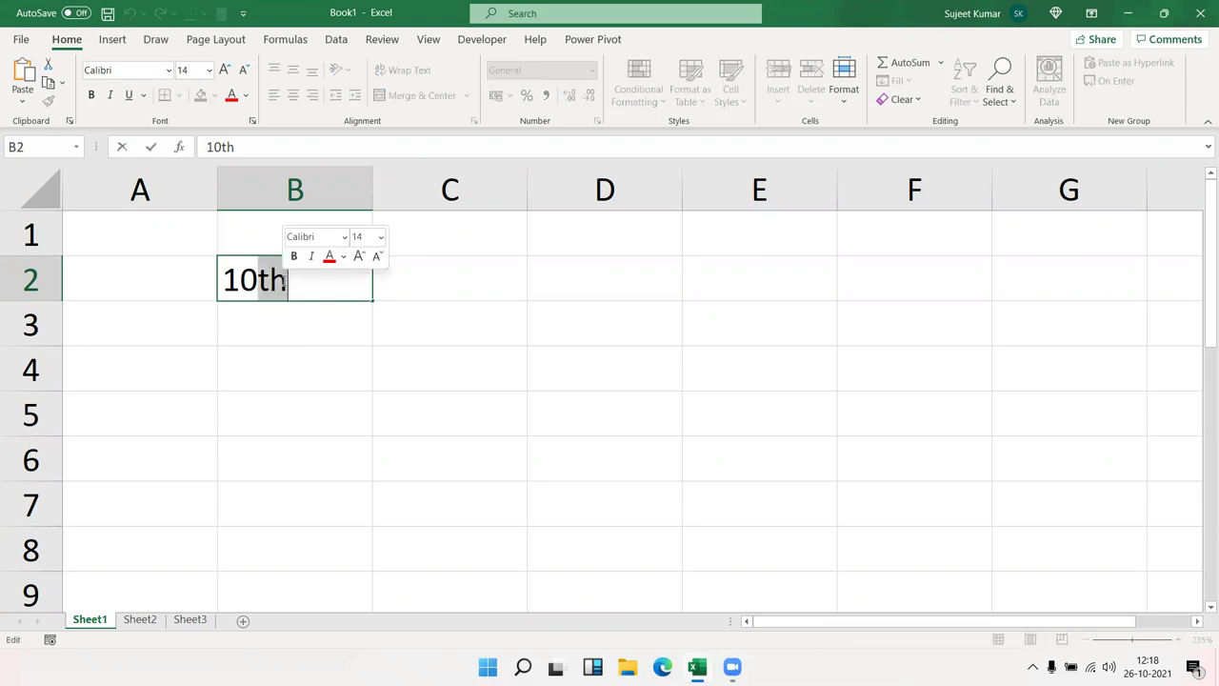
pyautogui.rightClick(279, 282)
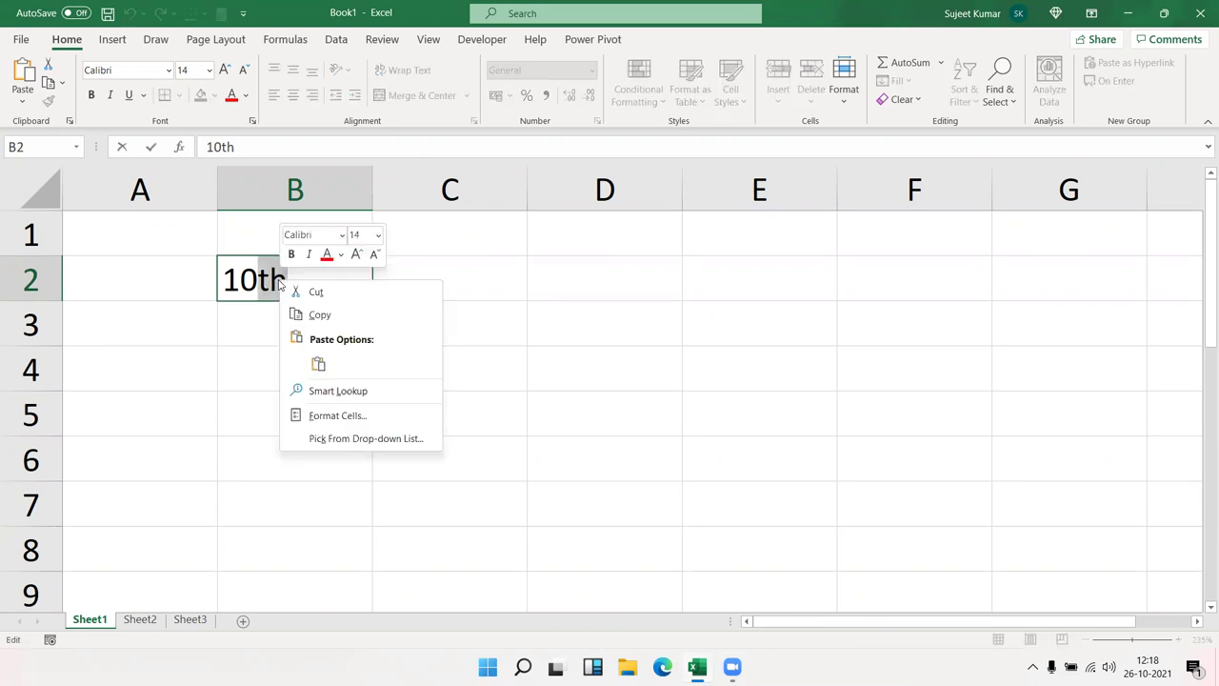
pyautogui.click(362, 421)
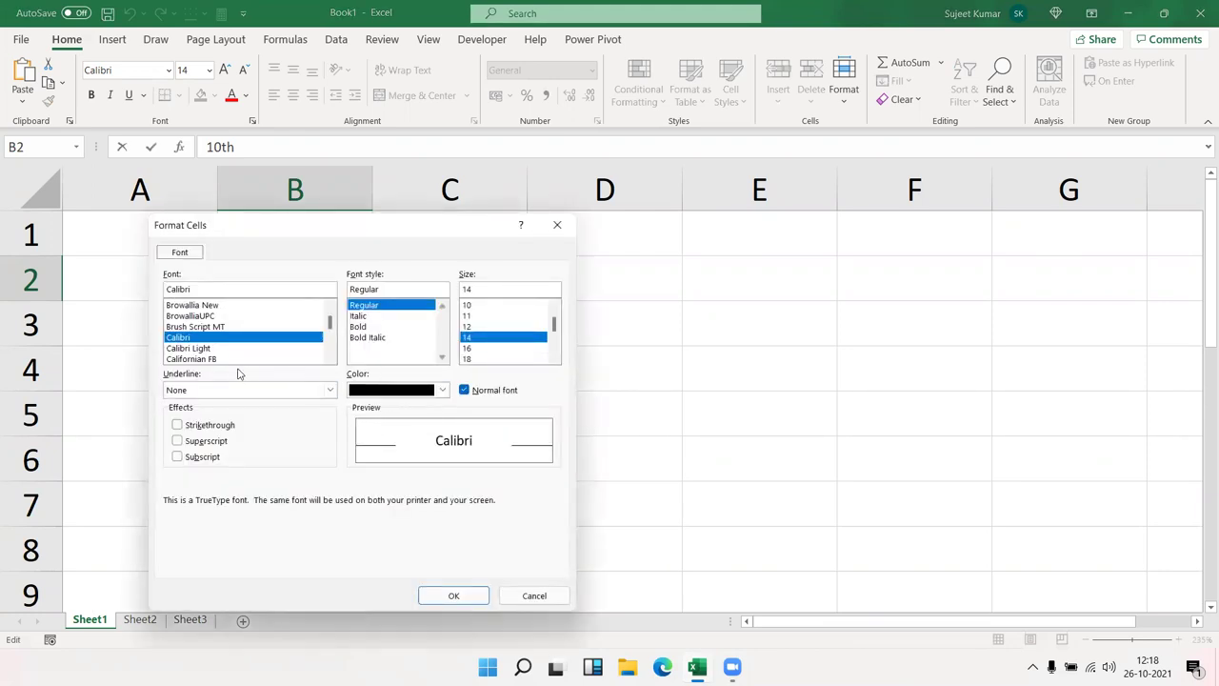
pyautogui.click(206, 443)
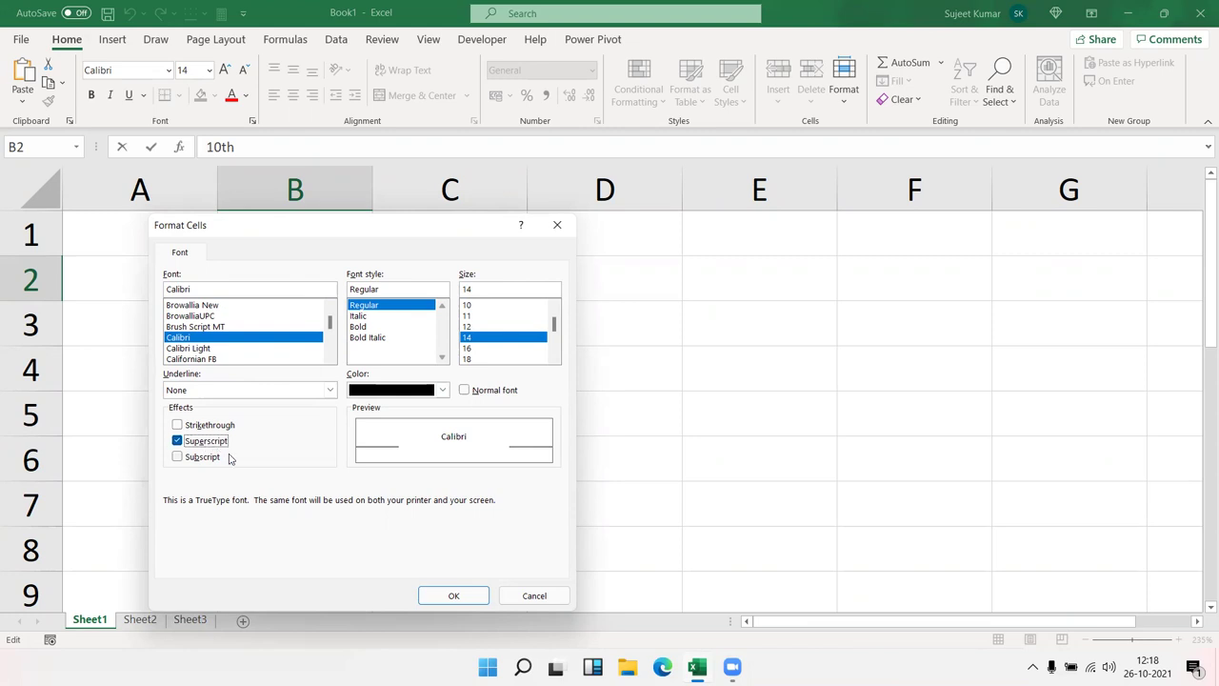
pyautogui.click(453, 596)
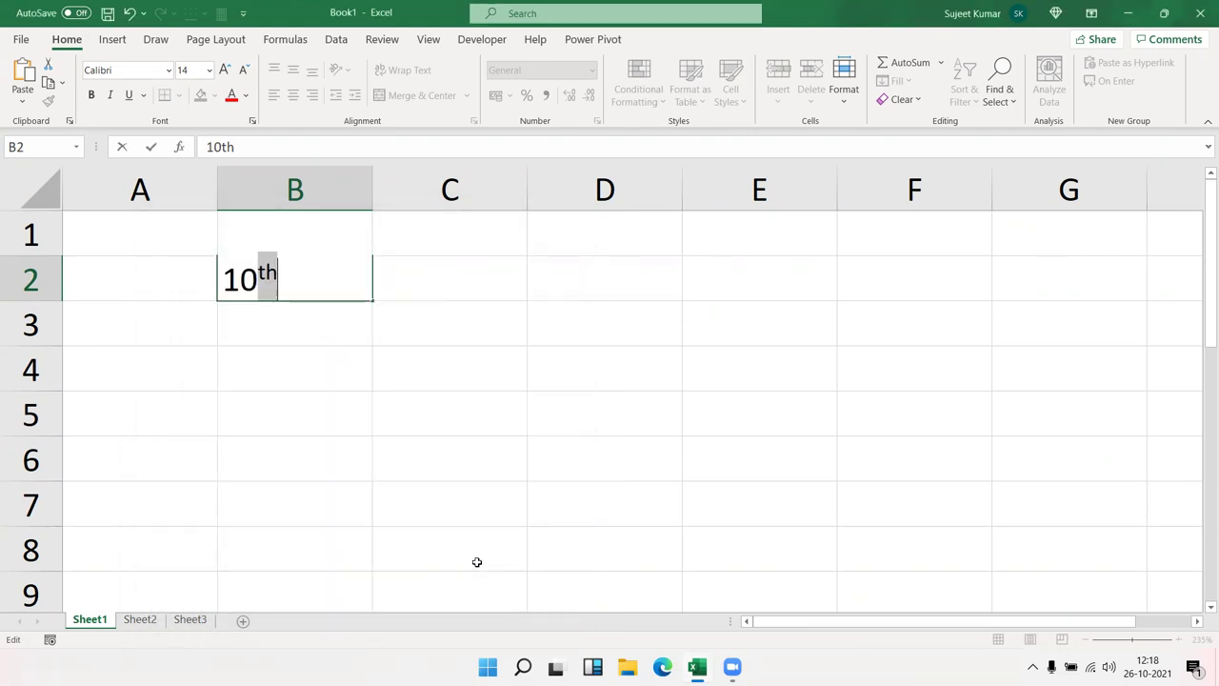
# Enter 10o in cell B3
pyautogui.press('Return')
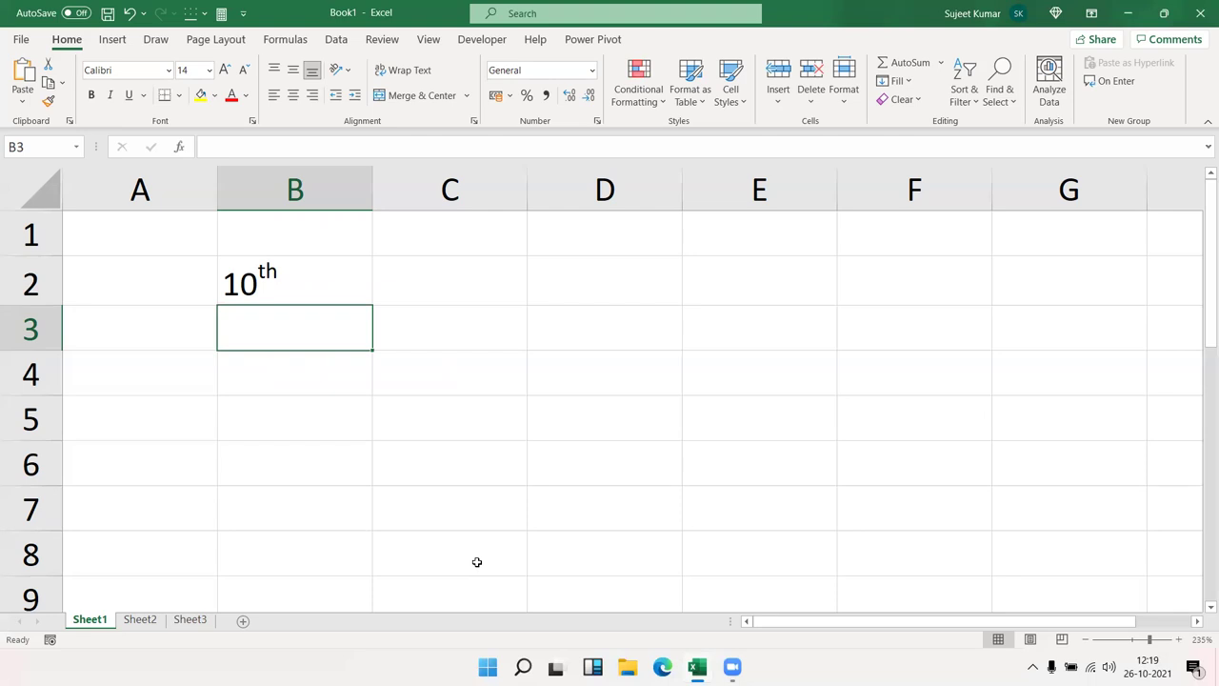
pyautogui.write('10')
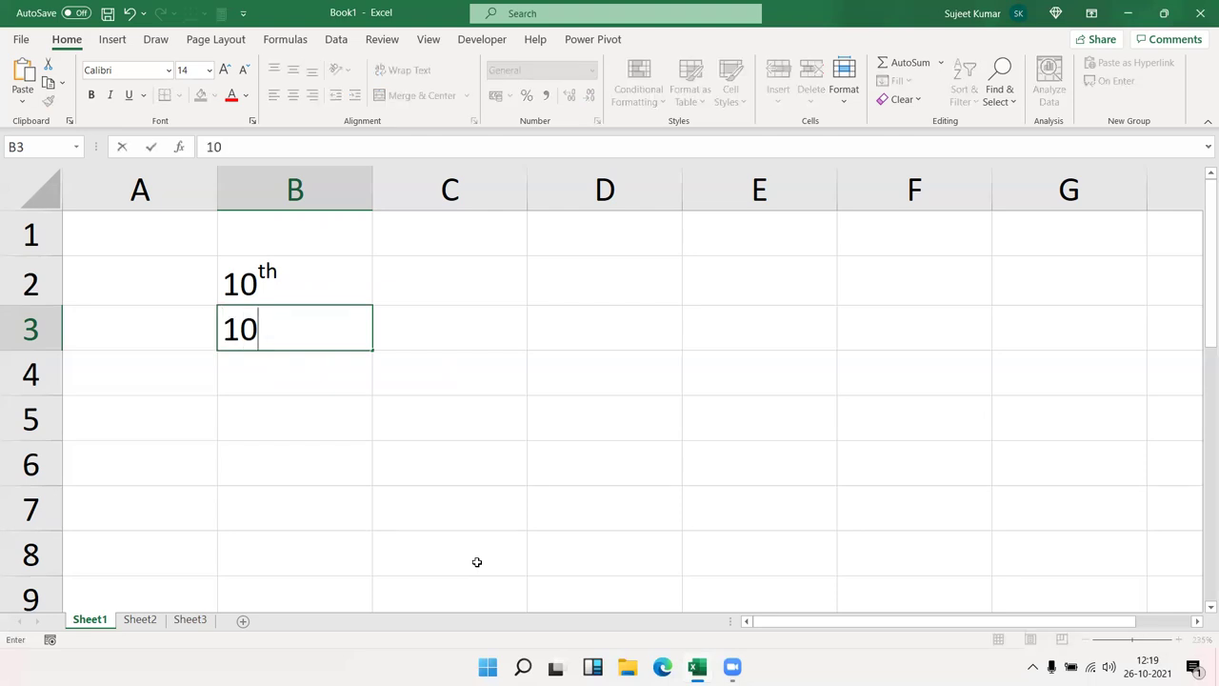
pyautogui.write('o')
pyautogui.press('Return')
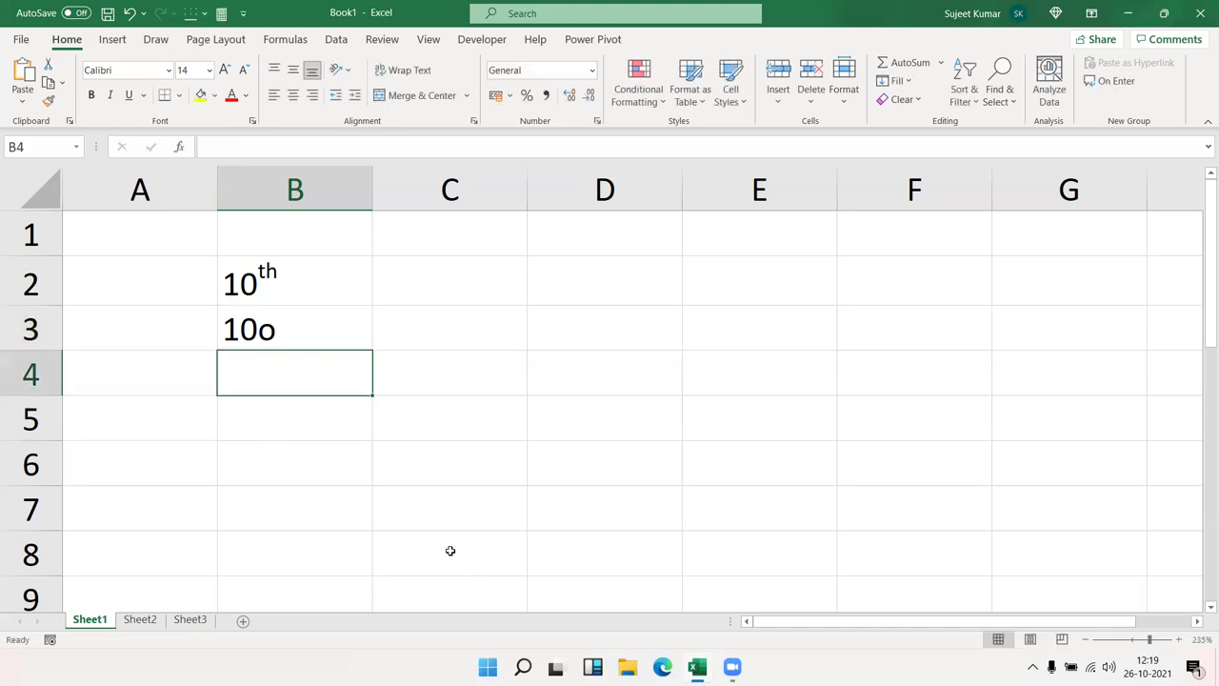
# Make the o in B3 superscript so it resembles a degree sign
pyautogui.doubleClick(285, 328)
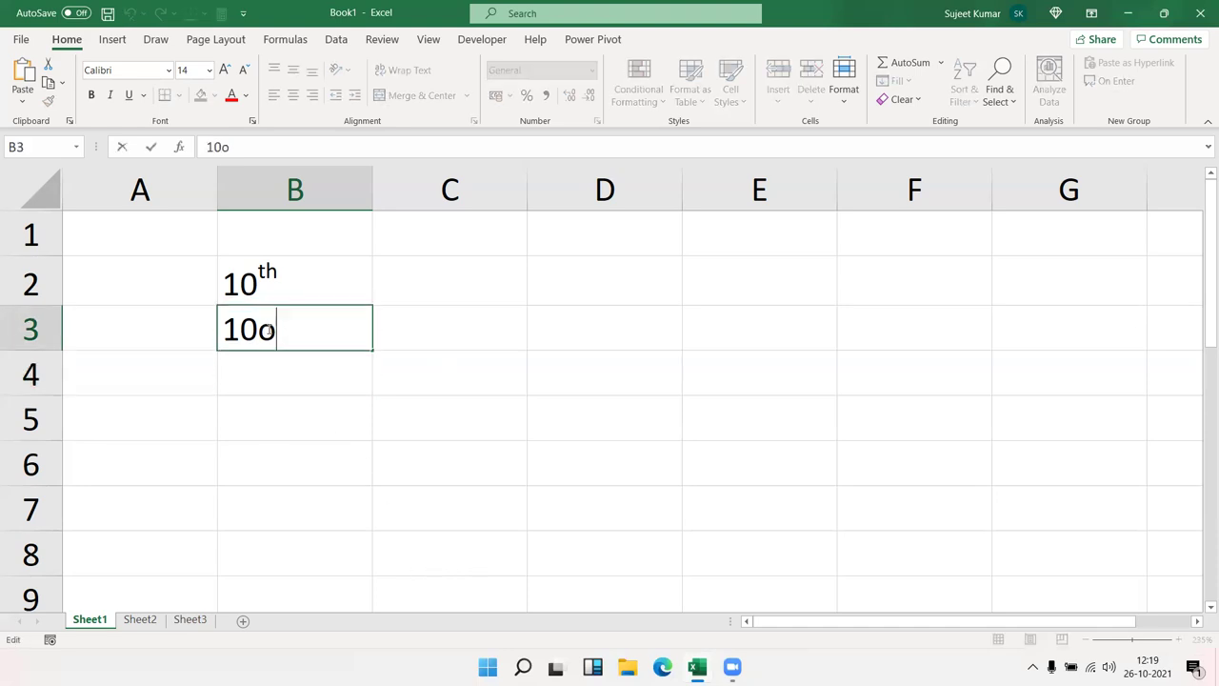
pyautogui.moveTo(278, 329); pyautogui.dragTo(258, 330)
pyautogui.rightClick(269, 329)
pyautogui.click(357, 473)
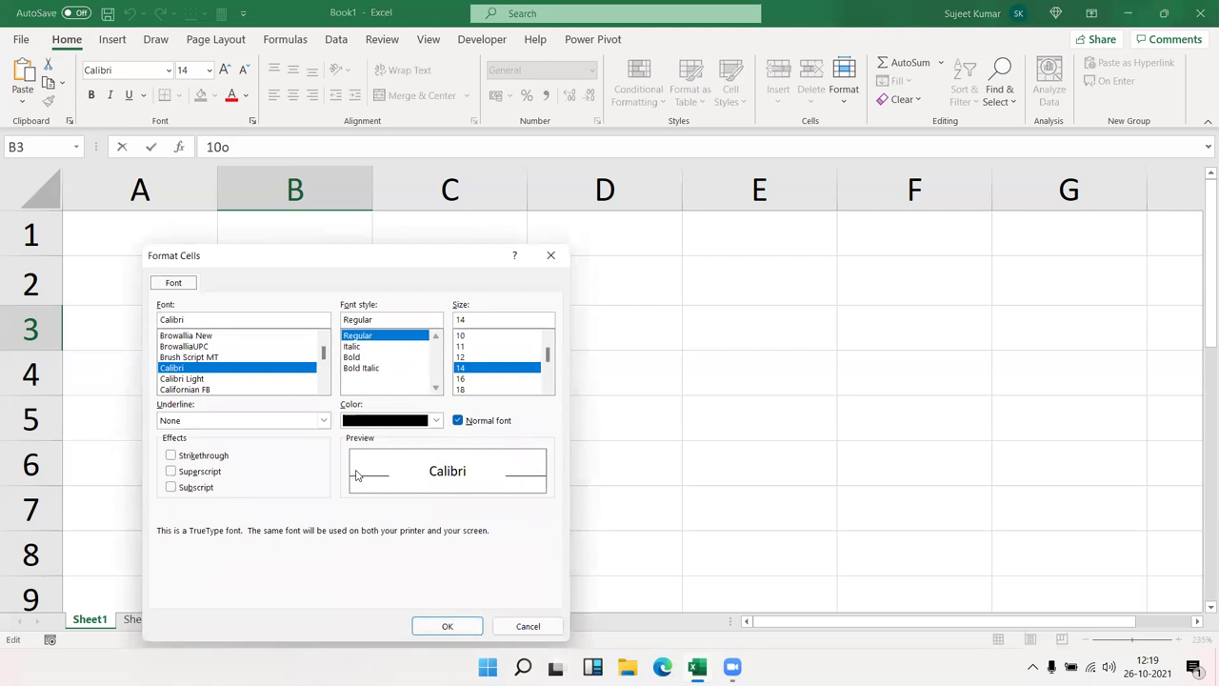
pyautogui.click(200, 473)
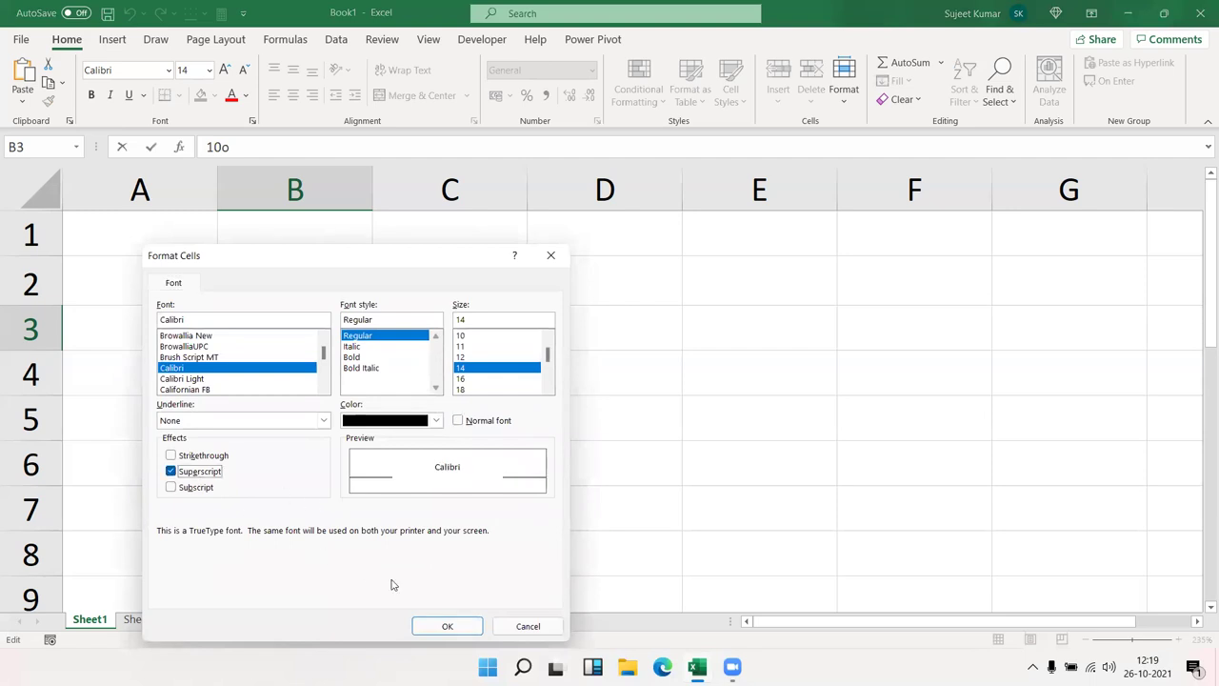
pyautogui.click(446, 626)
pyautogui.moveTo(329, 472); pyautogui.dragTo(322, 443)
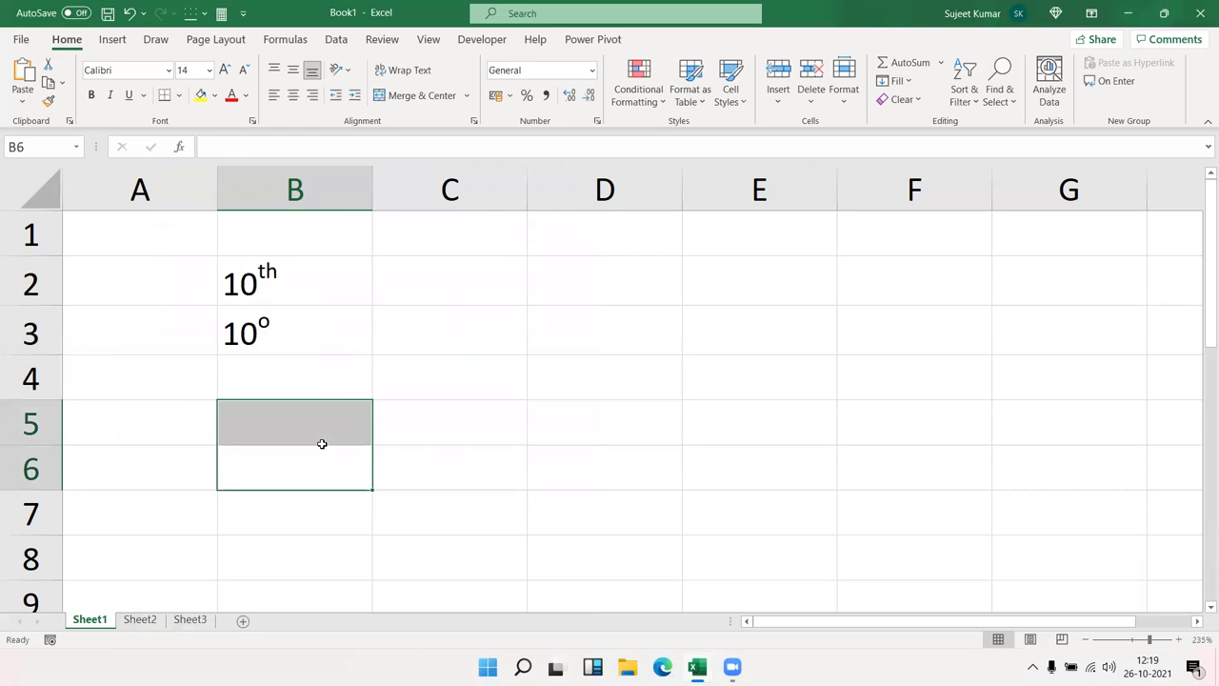
pyautogui.click(591, 246)
# Enter 85, 36, 32, 63, 52, 12, 36, 96 down D1:D8 and narrow column D
pyautogui.write('85')
pyautogui.press('Return')
pyautogui.write('36')
pyautogui.press('Return')
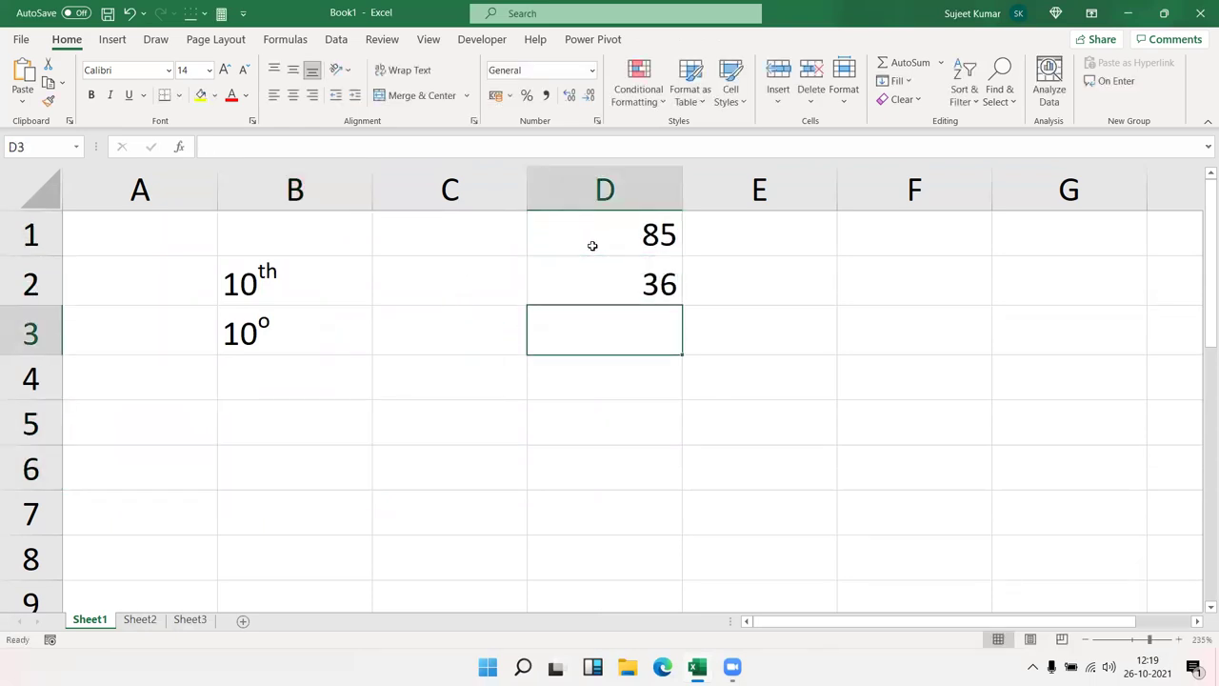
pyautogui.write('32')
pyautogui.press('Return')
pyautogui.write('63')
pyautogui.press('Return')
pyautogui.write('52')
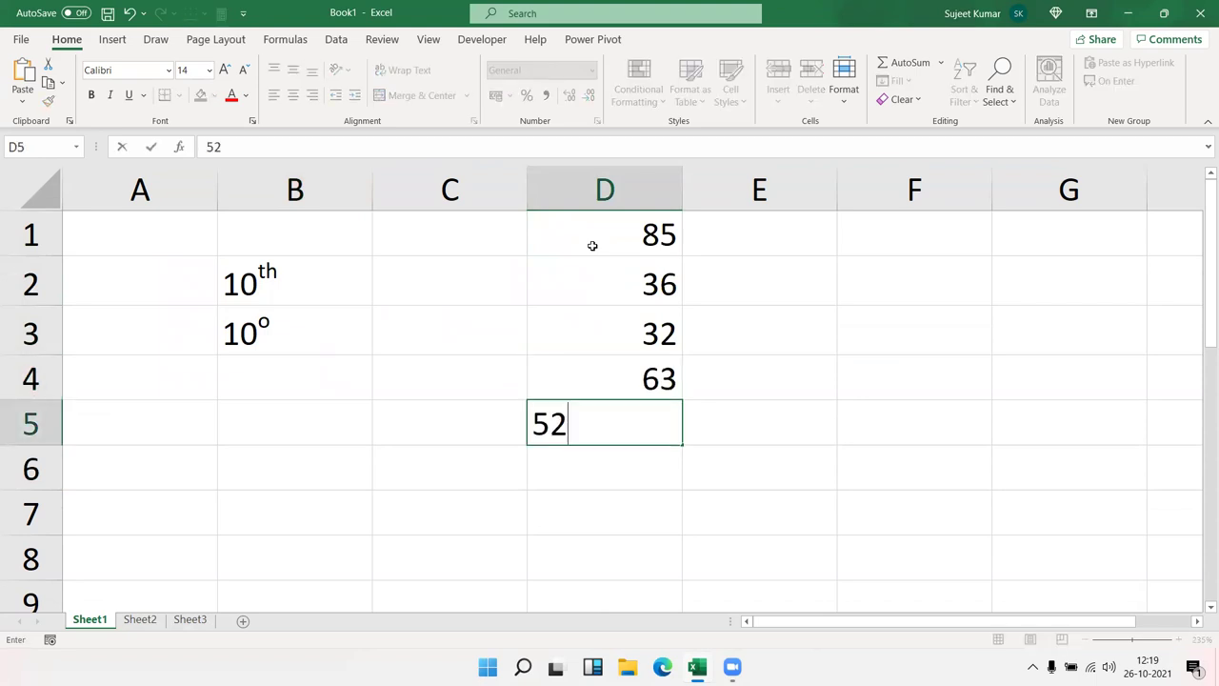
pyautogui.press('Return')
pyautogui.write('12')
pyautogui.press('Return')
pyautogui.write('36')
pyautogui.press('Return')
pyautogui.write('96')
pyautogui.press('Return')
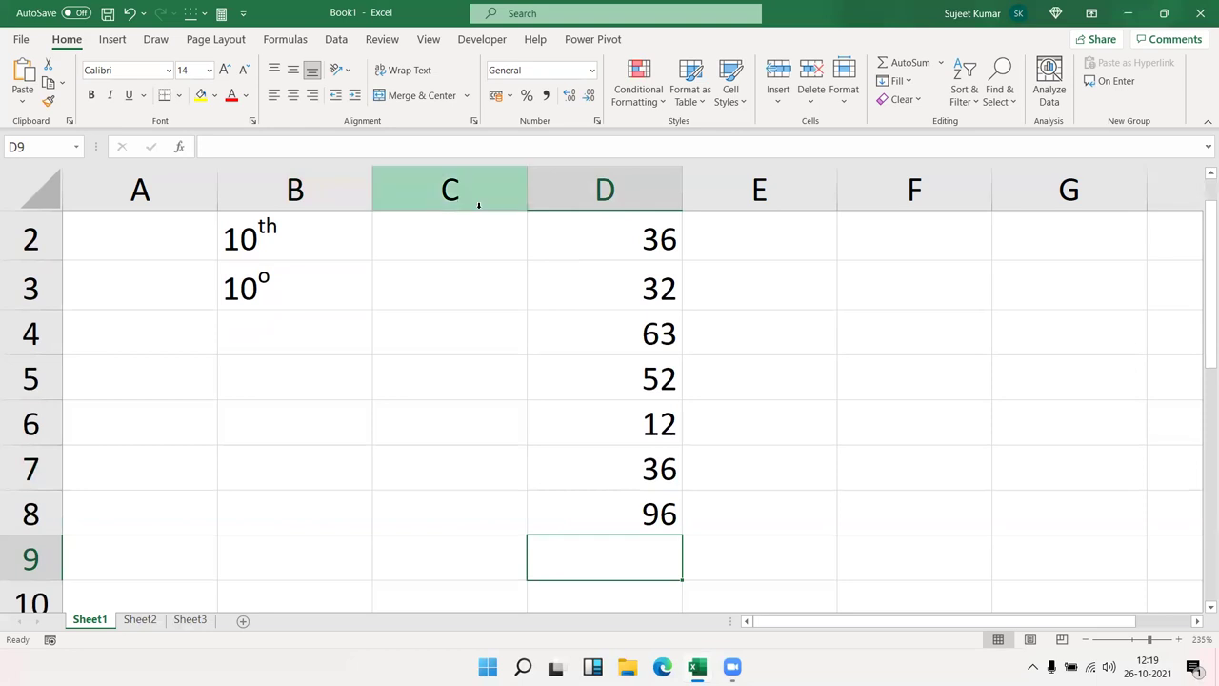
pyautogui.scroll(1, 634, 289)
pyautogui.moveTo(682, 202); pyautogui.dragTo(596, 196)
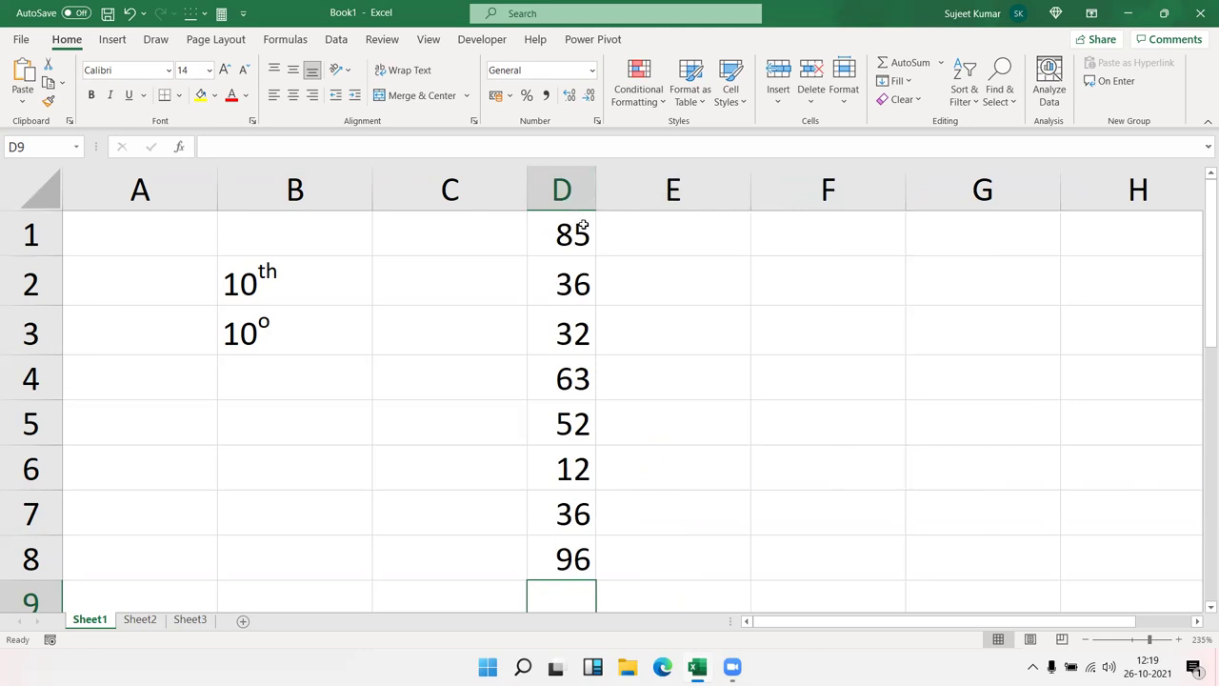
# Change the entry in D1 from 85 to 85o
pyautogui.doubleClick(583, 225)
pyautogui.write('o')
pyautogui.press('Return')
# Format the whole 85o entry in D1 as superscript
pyautogui.click(582, 229)
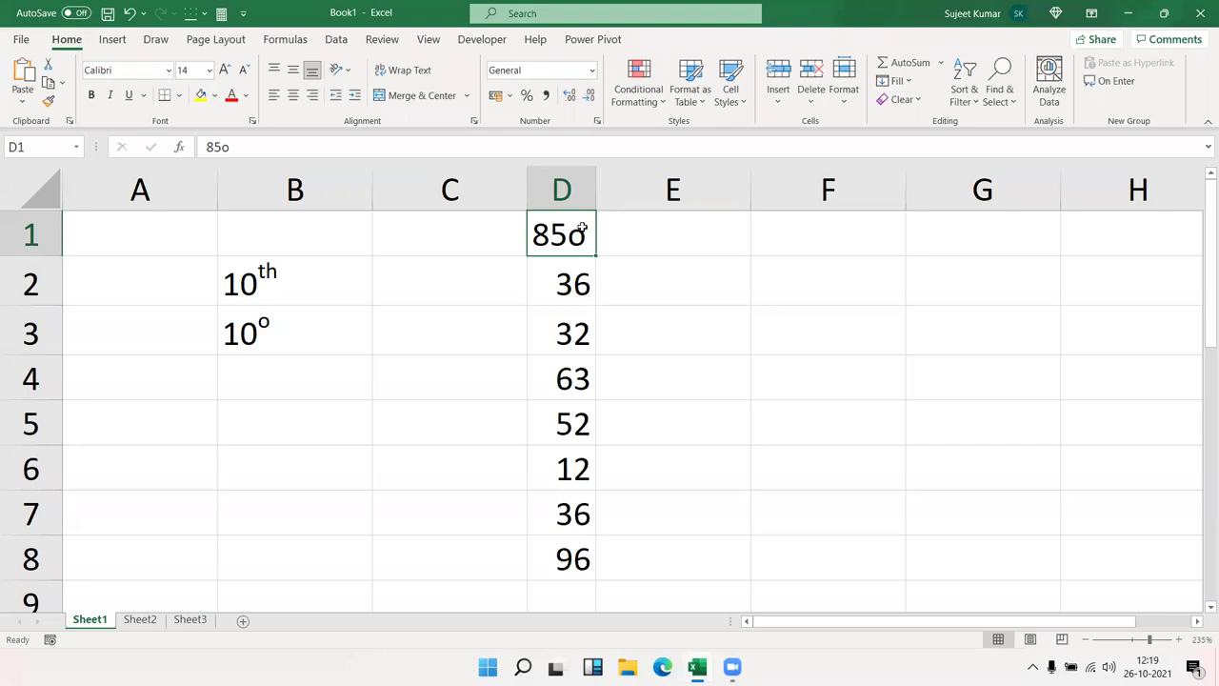
pyautogui.rightClick(582, 230)
pyautogui.click(666, 567)
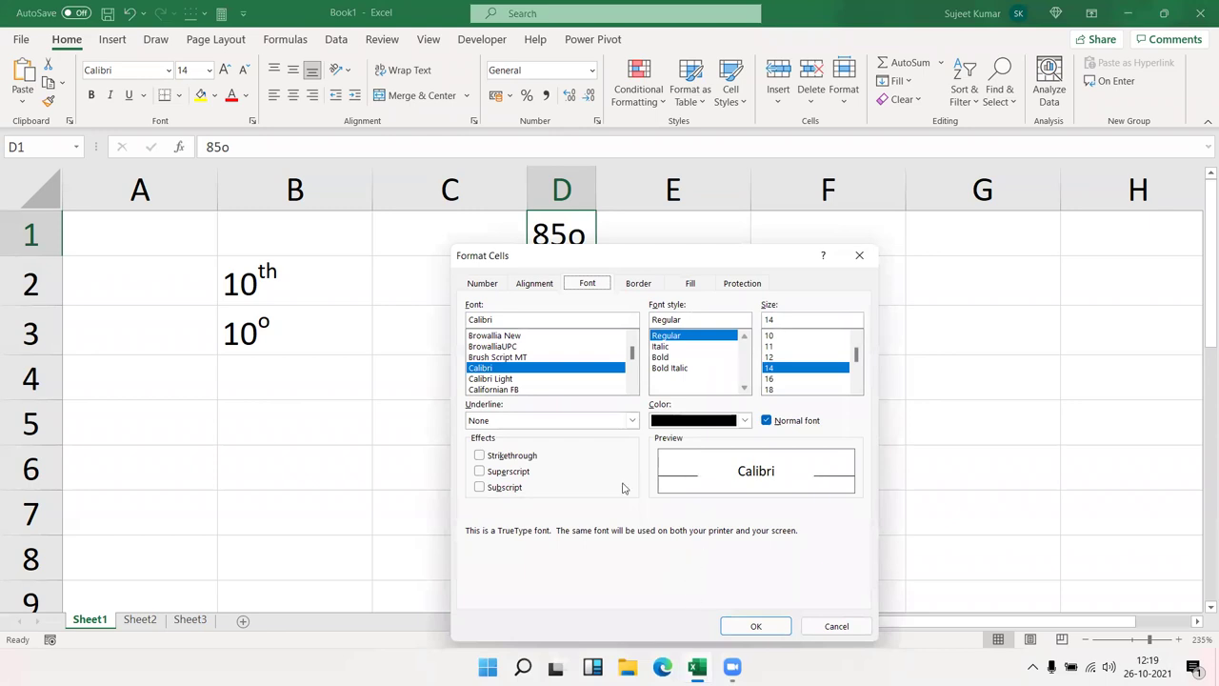
pyautogui.click(494, 475)
pyautogui.click(767, 627)
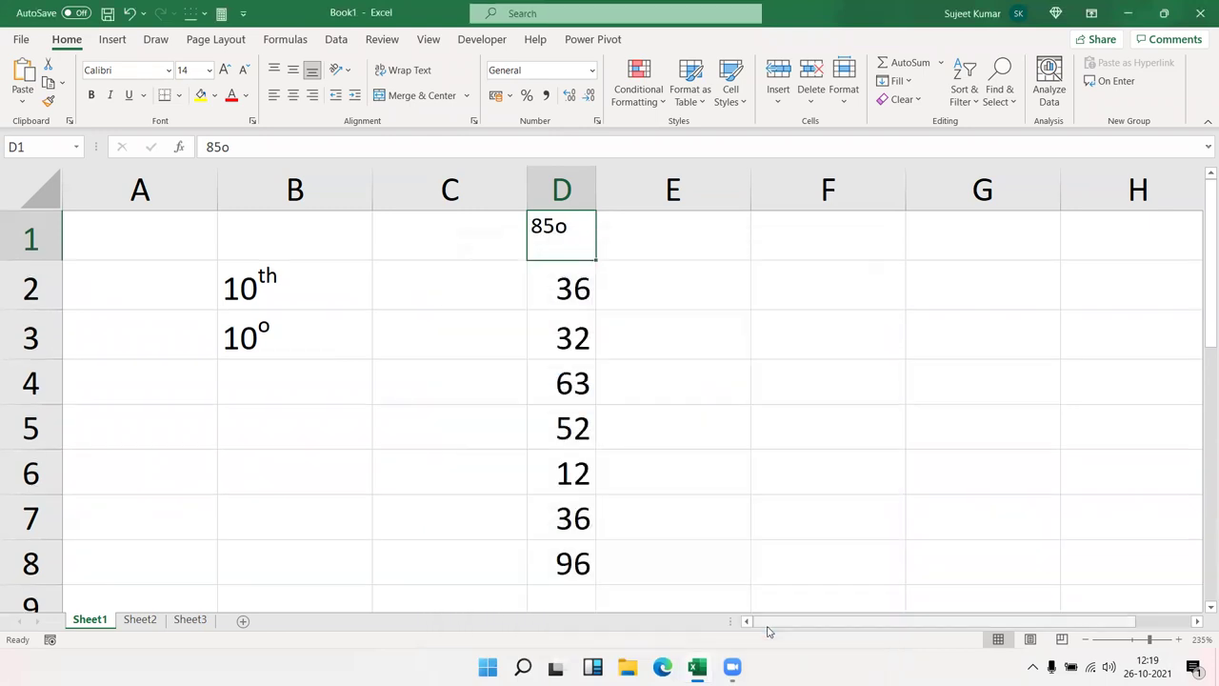
pyautogui.click(768, 391)
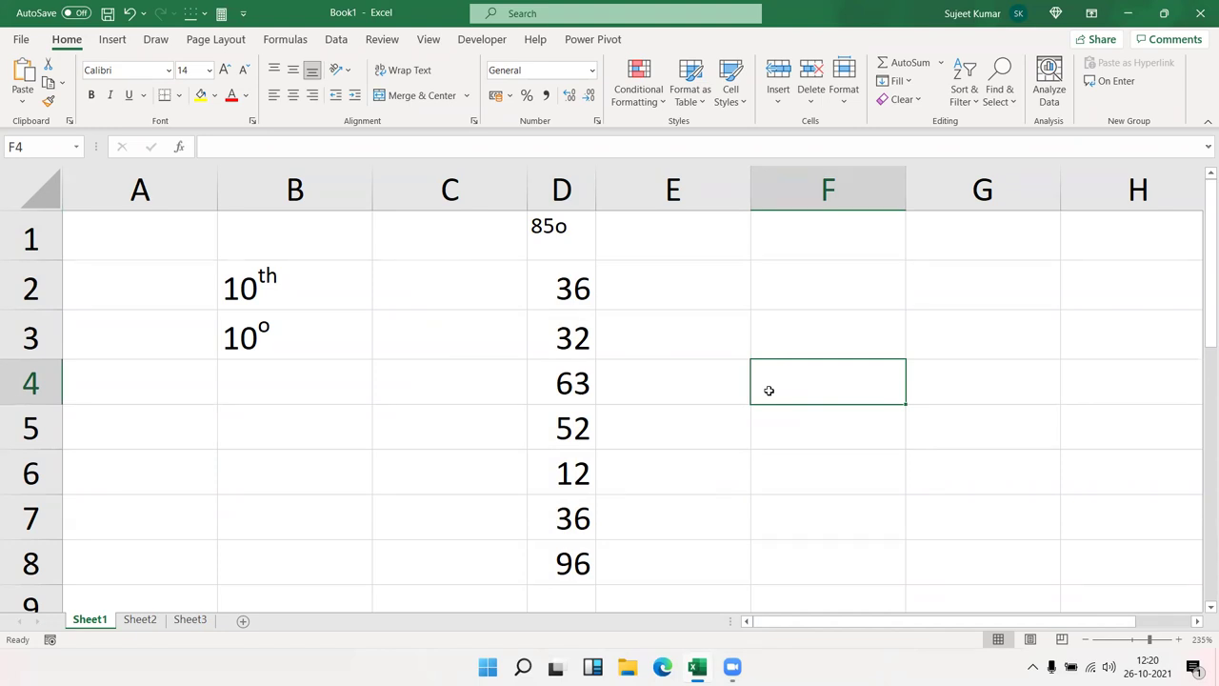
# Undo D1 back to 85 and put the letter o in E1
pyautogui.hotkey('ctrl', 'z')
pyautogui.hotkey('ctrl', 'z')
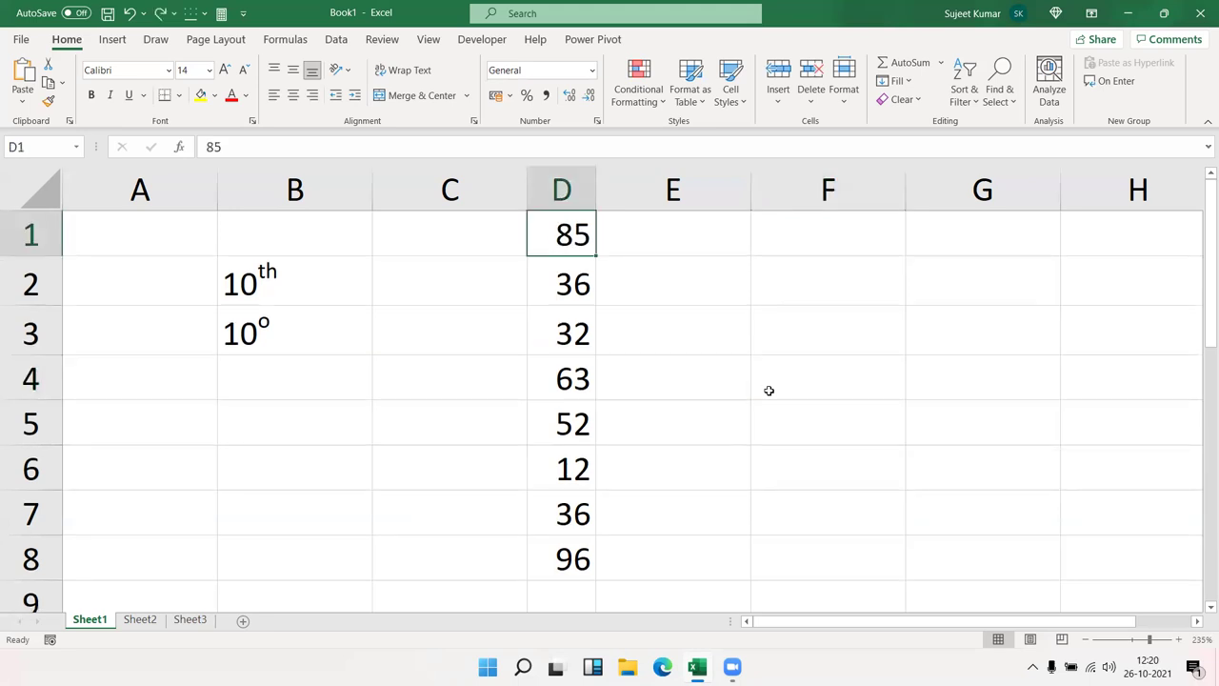
pyautogui.click(644, 239)
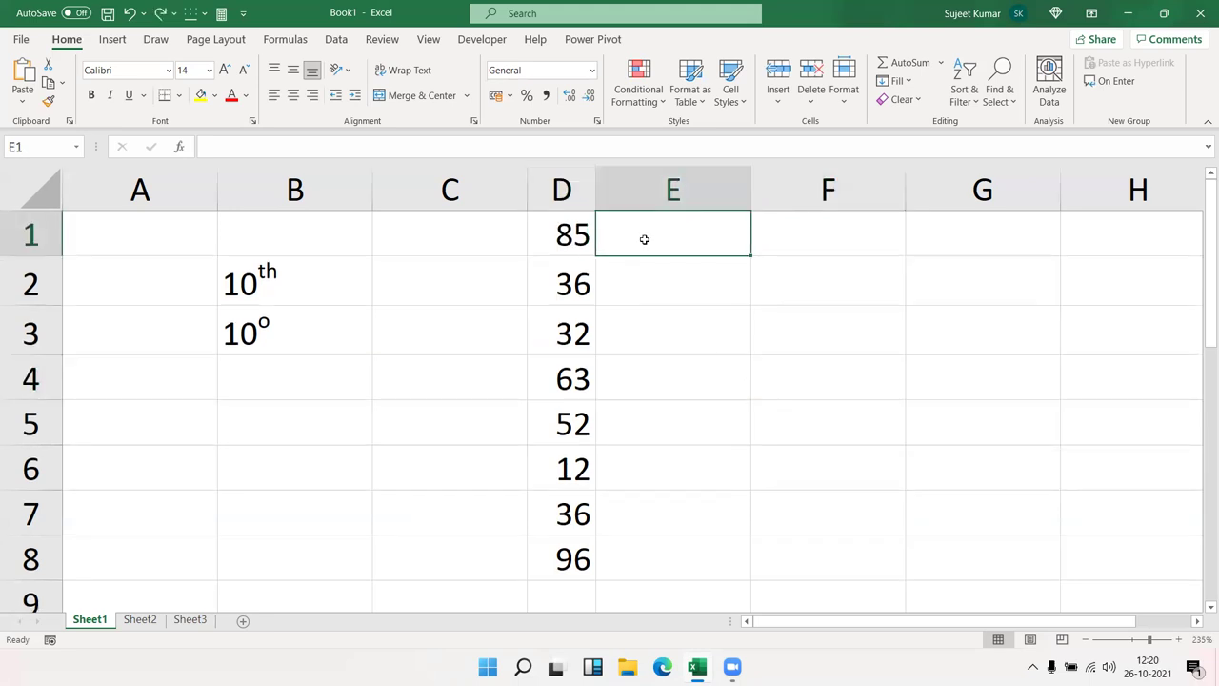
pyautogui.write('o')
pyautogui.press('Return')
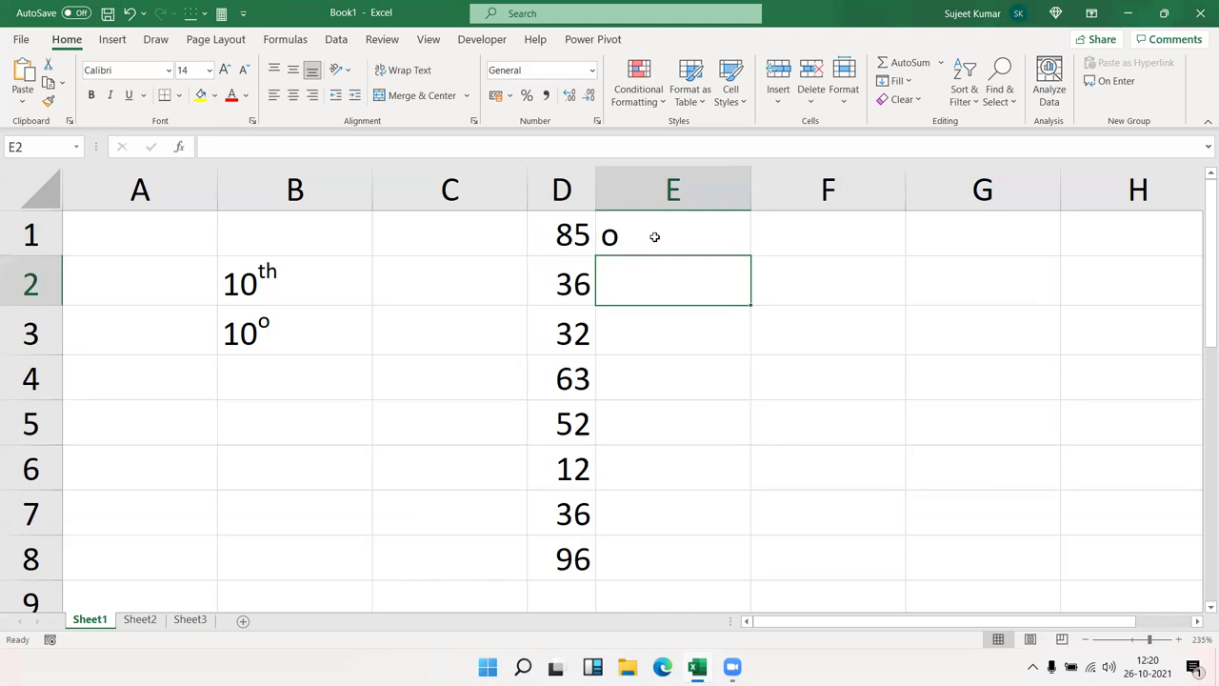
# Fill the o down through E8 and narrow column E
pyautogui.click(636, 243)
pyautogui.moveTo(637, 243); pyautogui.dragTo(630, 533)
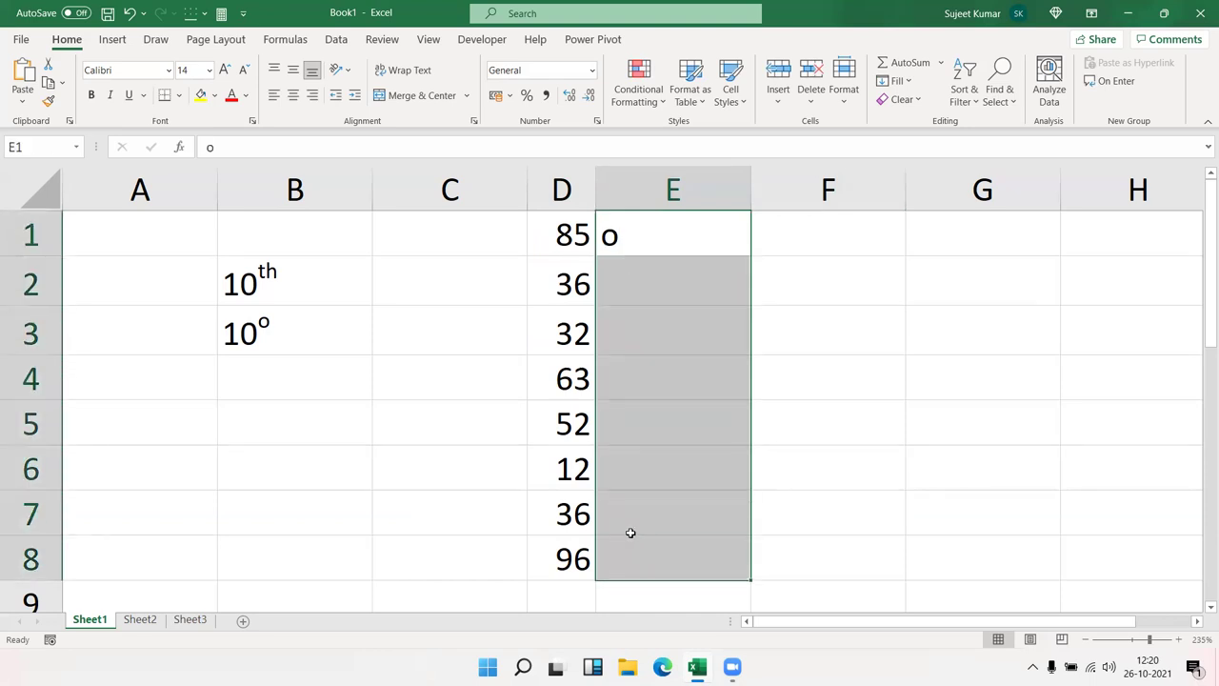
pyautogui.hotkey('ctrl', 'd')
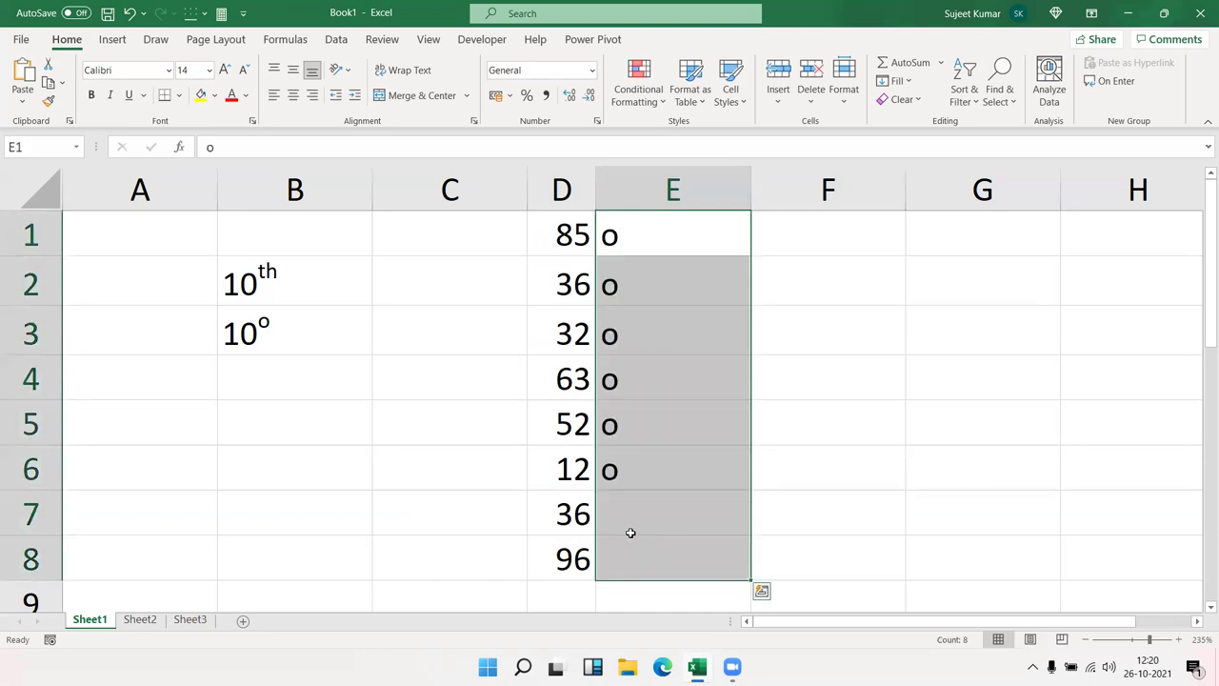
pyautogui.click(680, 429)
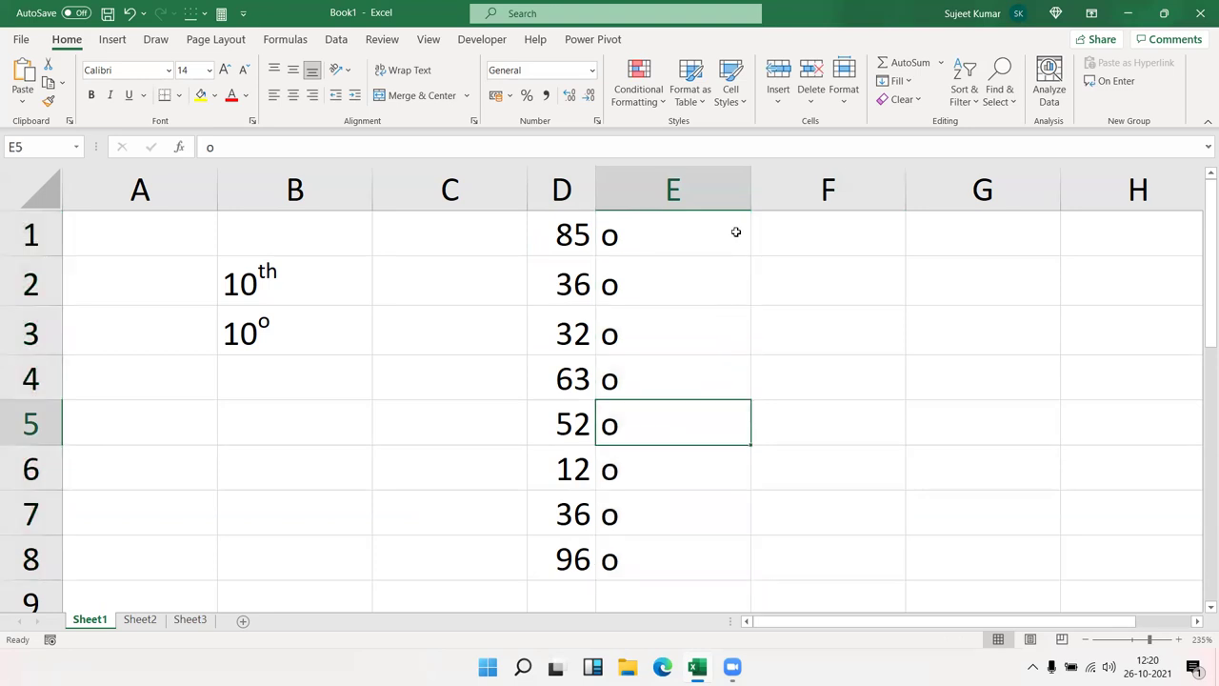
pyautogui.moveTo(750, 202)
pyautogui.mouseDown()
pyautogui.moveTo(625, 229)
pyautogui.moveTo(607, 560)
pyautogui.mouseUp()
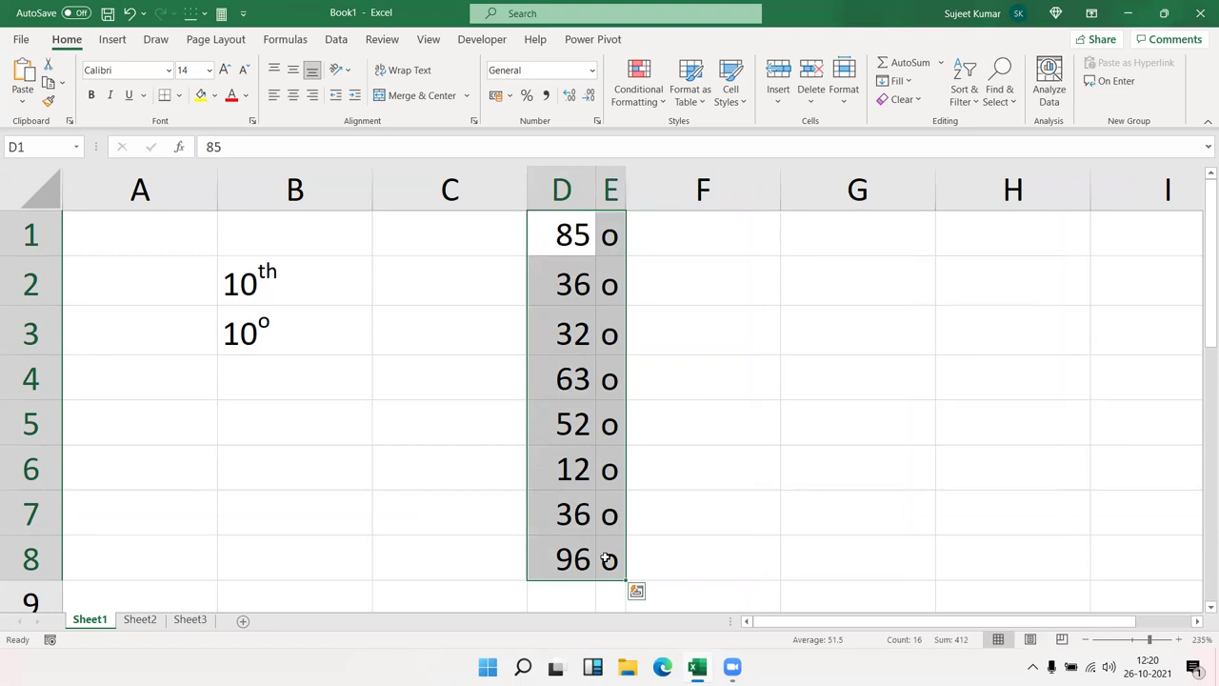
# Choose a border line style for D1:E8 in Format Cells
pyautogui.rightClick(606, 448)
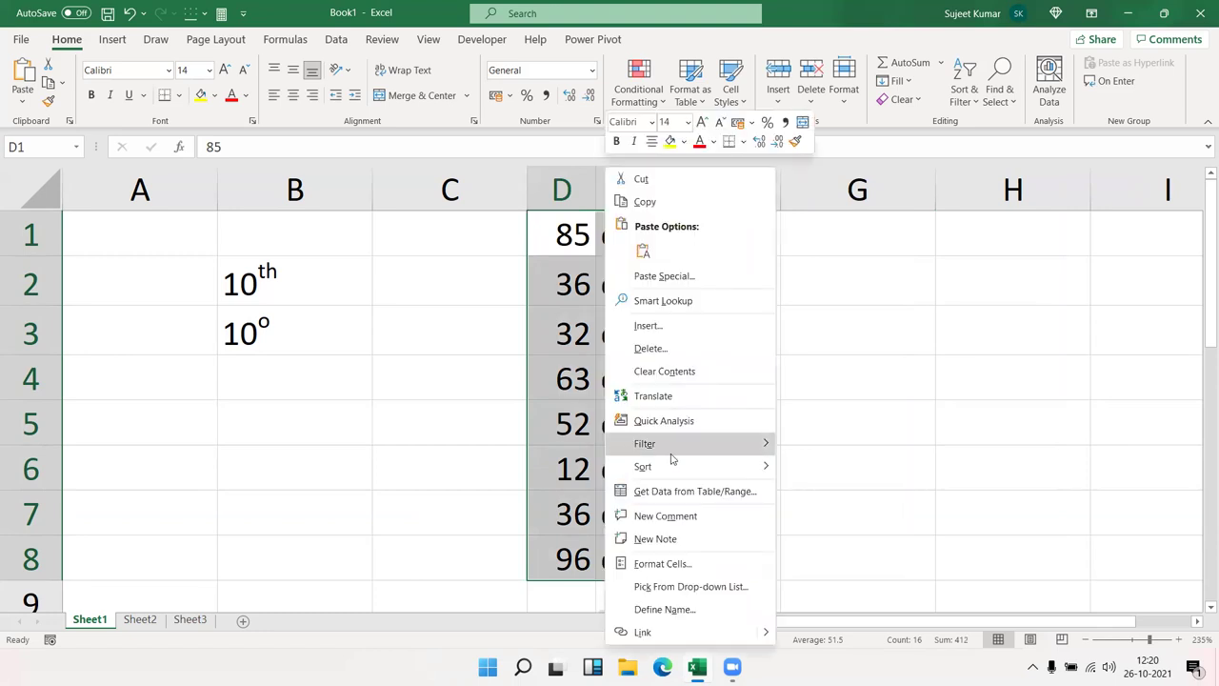
pyautogui.click(664, 562)
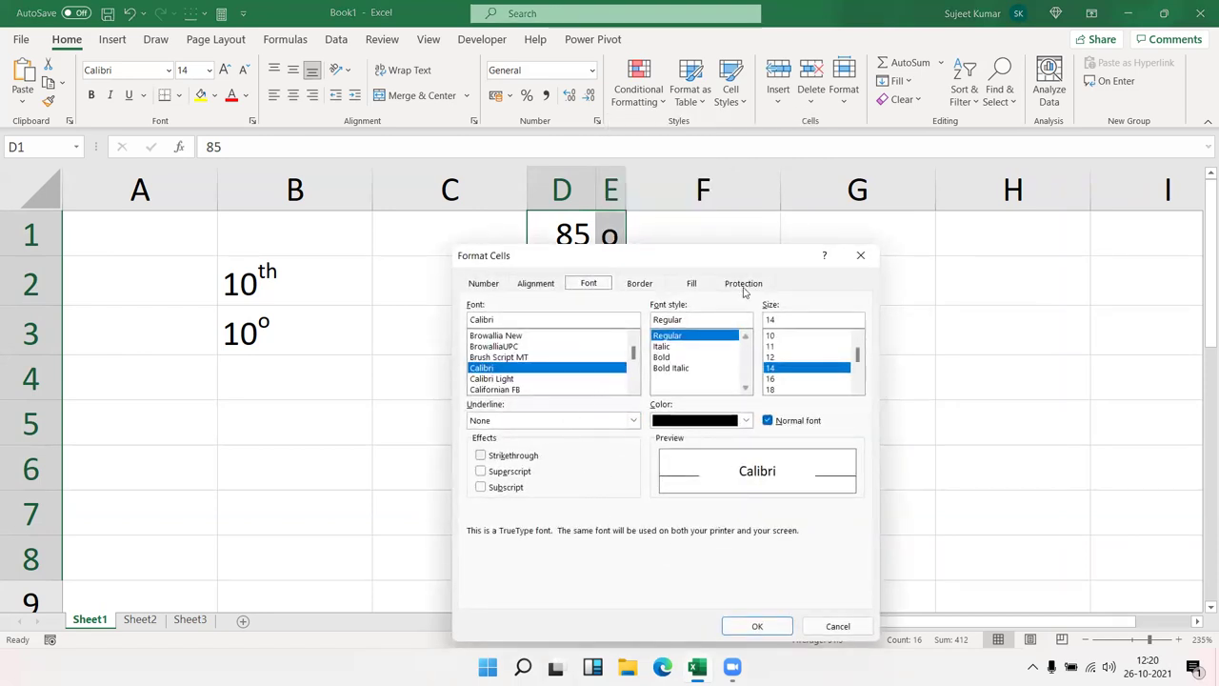
pyautogui.moveTo(740, 255); pyautogui.dragTo(872, 252)
pyautogui.click(775, 281)
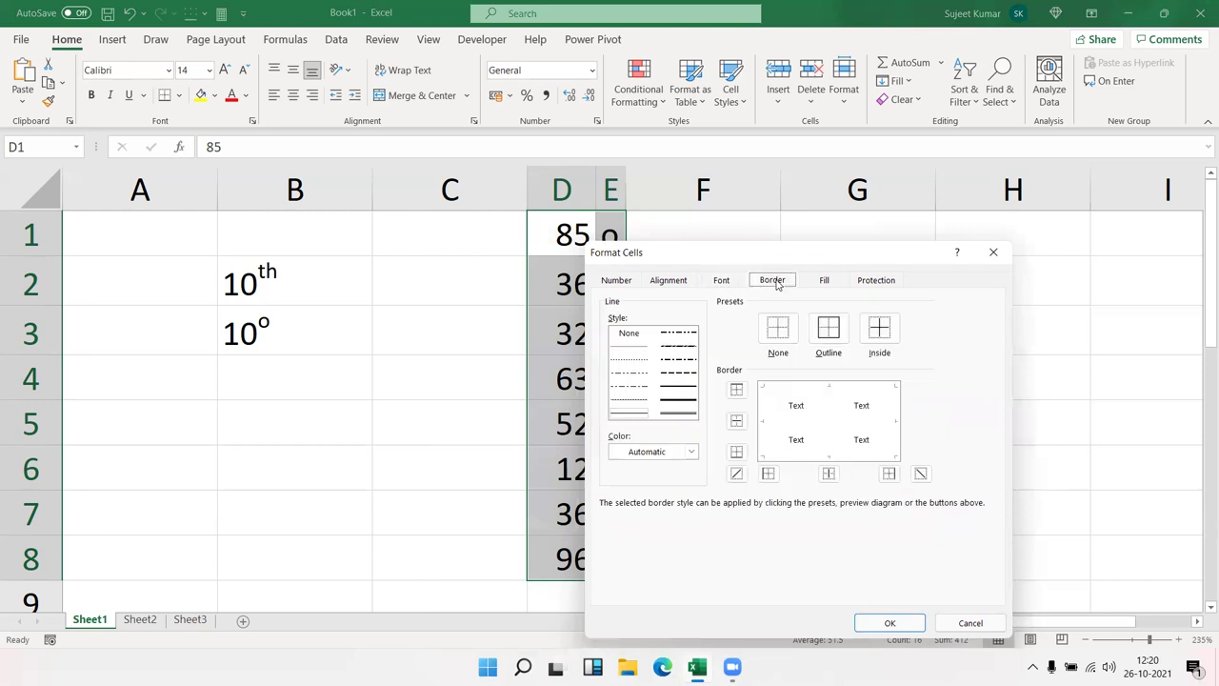
pyautogui.click(641, 415)
pyautogui.click(814, 391)
# Add outline and horizontal inside borders to D1:E8, with no divider between D and E
pyautogui.click(814, 457)
pyautogui.click(768, 428)
pyautogui.click(894, 426)
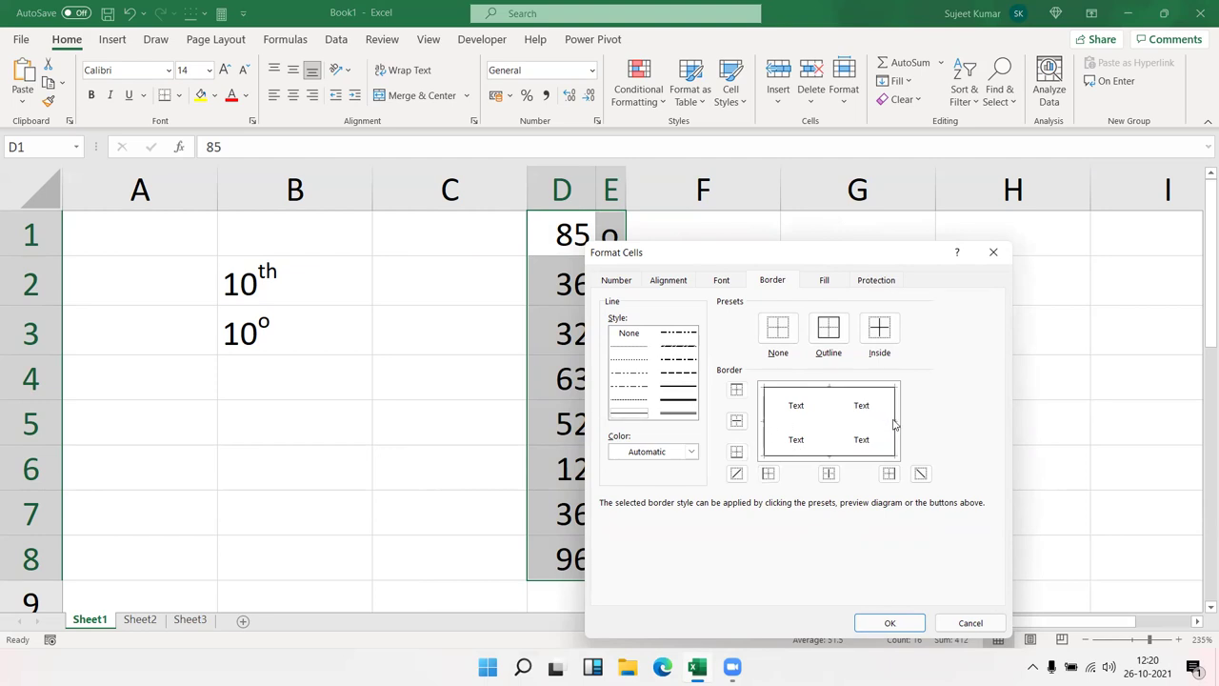
pyautogui.click(822, 425)
pyautogui.click(825, 407)
pyautogui.click(825, 408)
pyautogui.click(889, 623)
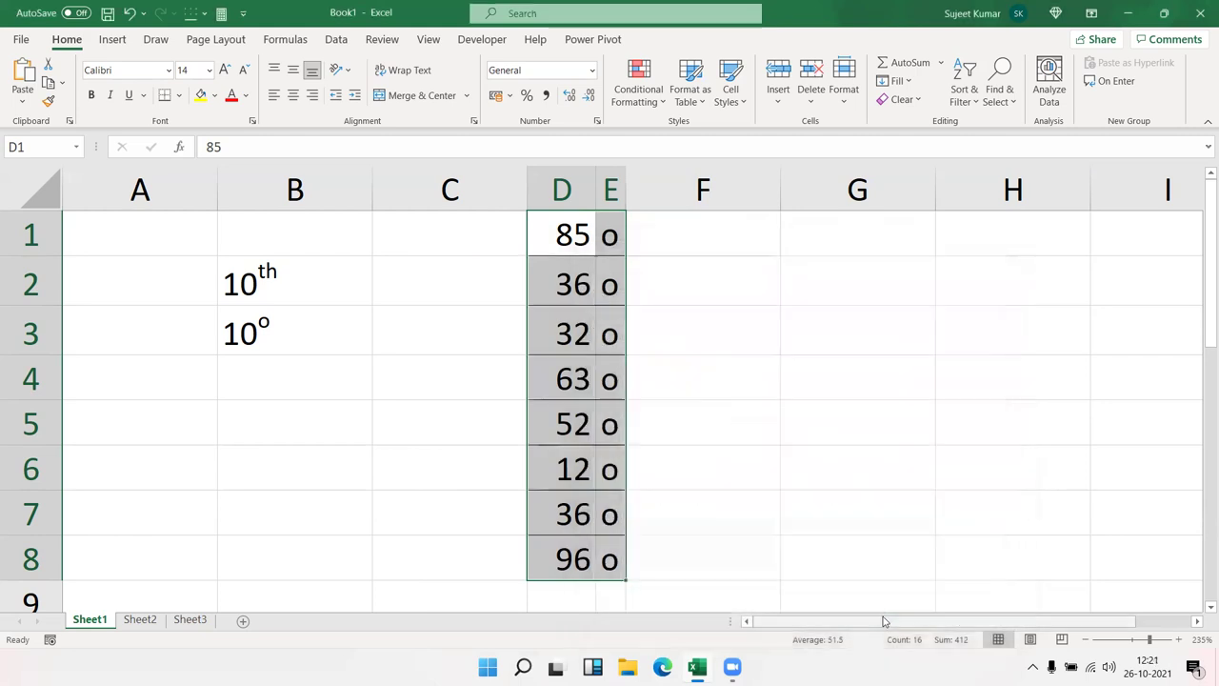
pyautogui.click(734, 409)
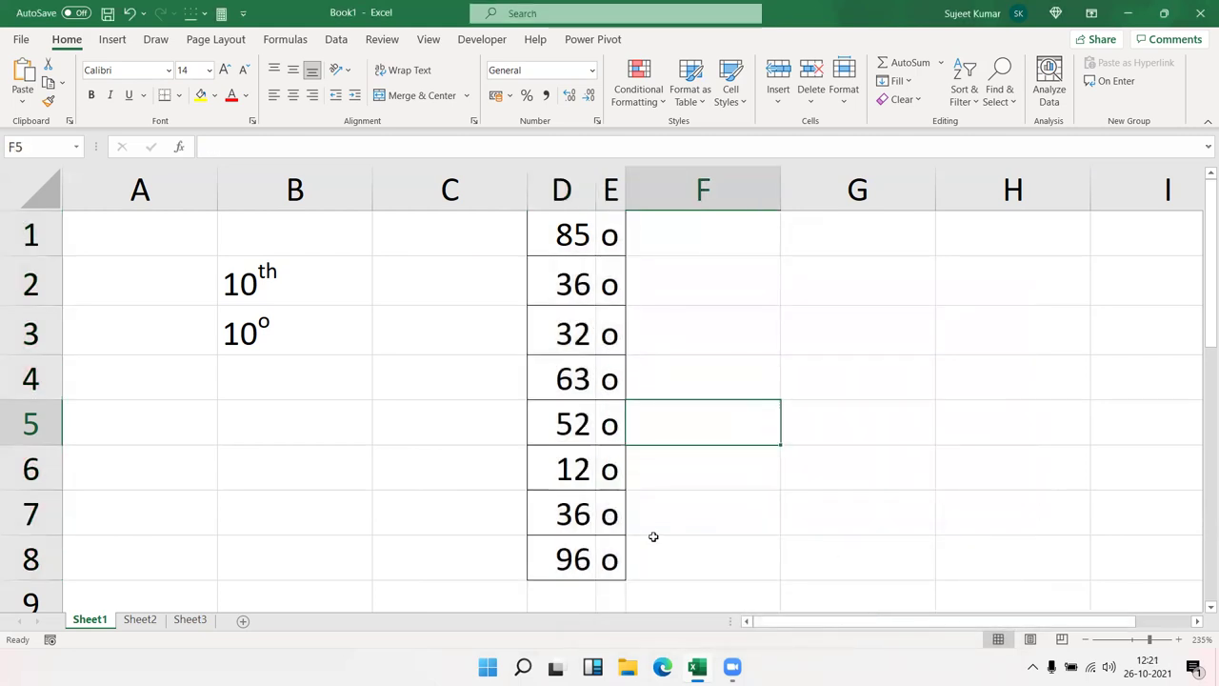
pyautogui.moveTo(611, 559)
pyautogui.mouseDown()
pyautogui.moveTo(590, 293)
pyautogui.moveTo(574, 239)
pyautogui.mouseUp()
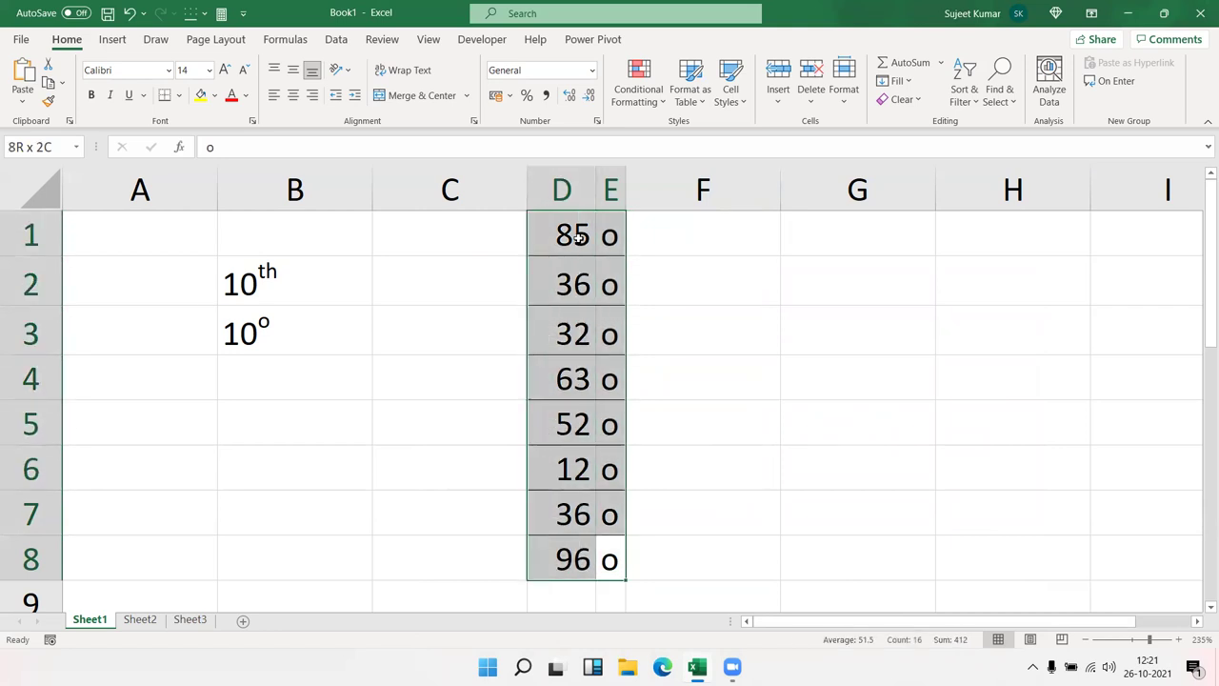
pyautogui.click(216, 96)
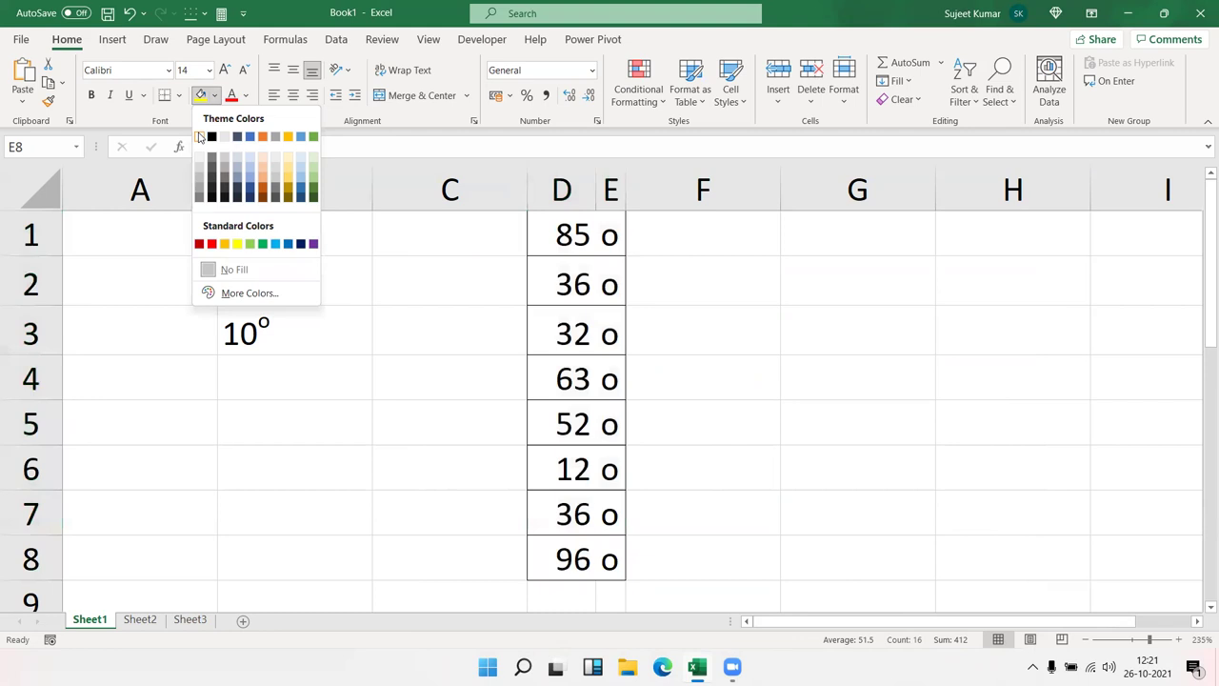
pyautogui.click(201, 137)
pyautogui.click(691, 378)
pyautogui.moveTo(595, 564); pyautogui.dragTo(600, 245)
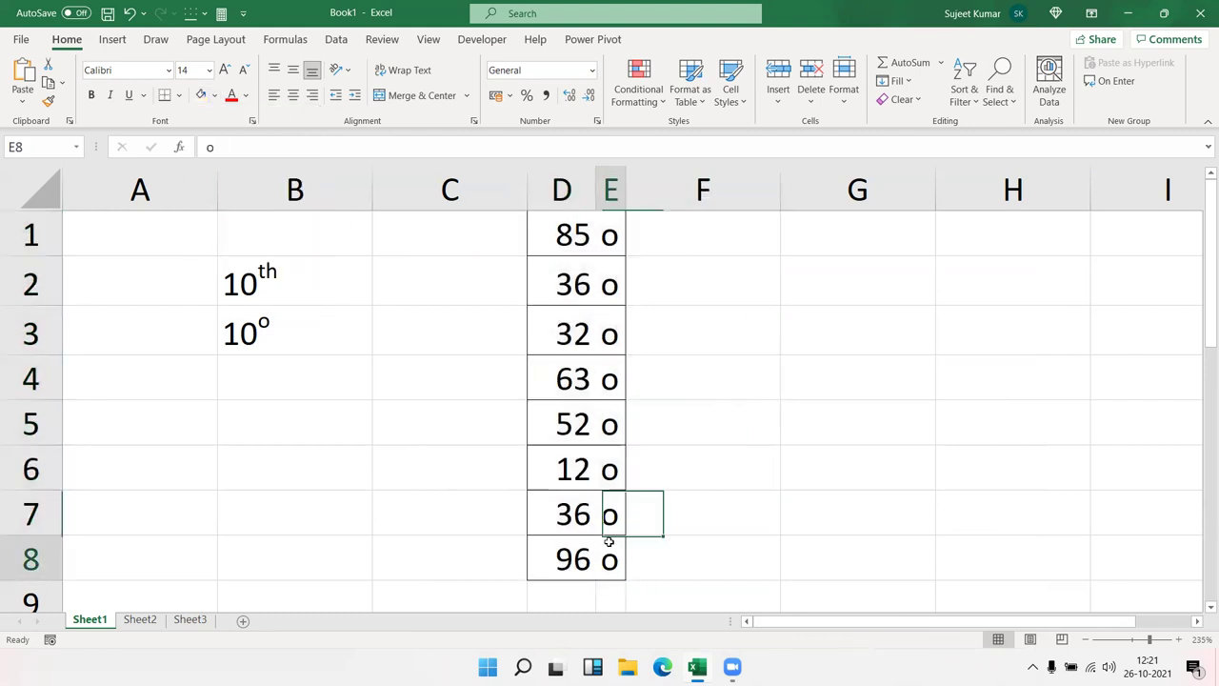
pyautogui.rightClick(617, 263)
pyautogui.click(715, 567)
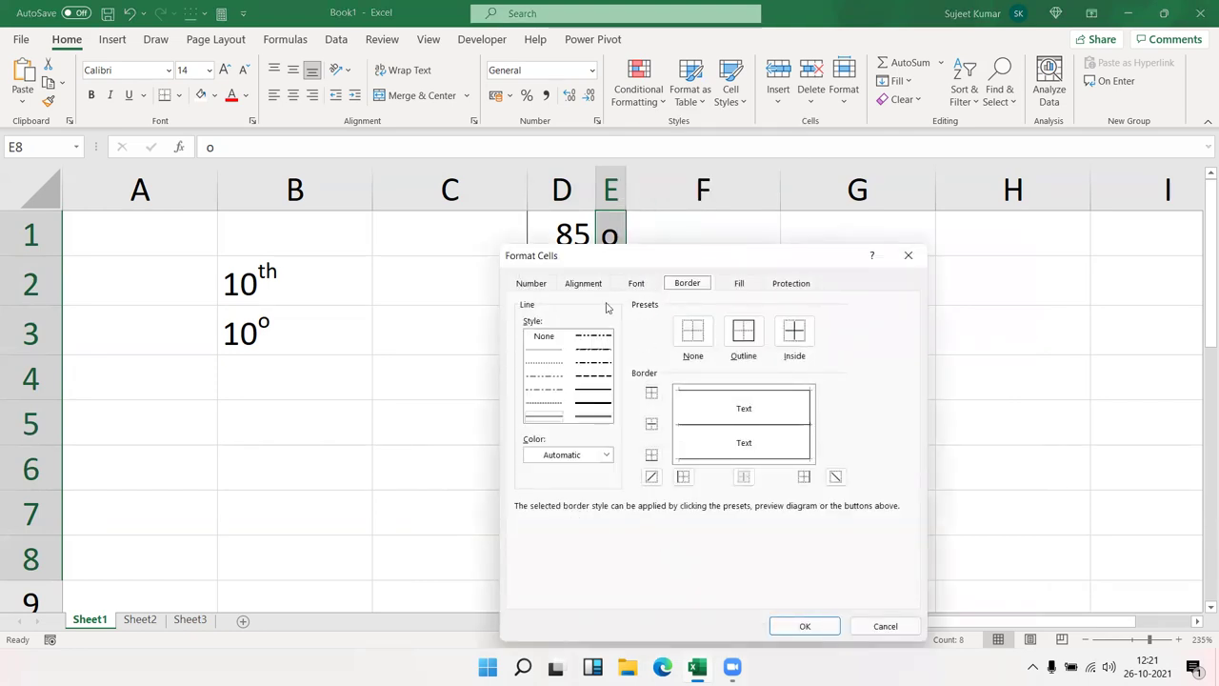
pyautogui.click(527, 287)
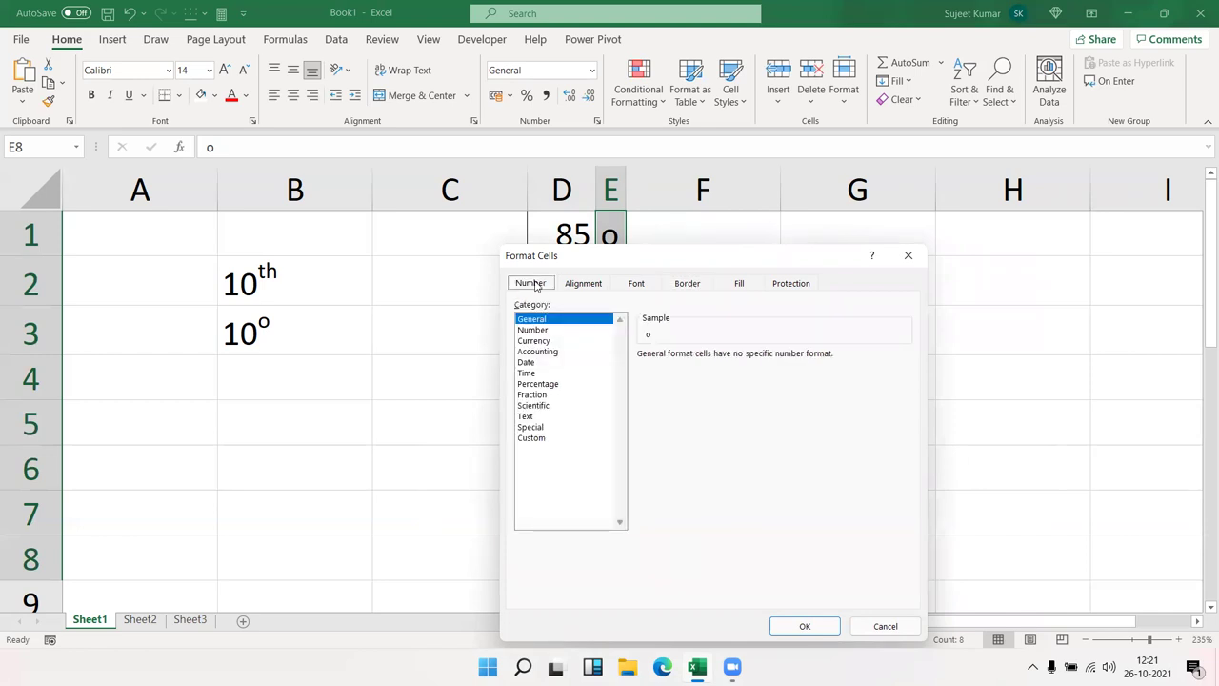
pyautogui.click(635, 284)
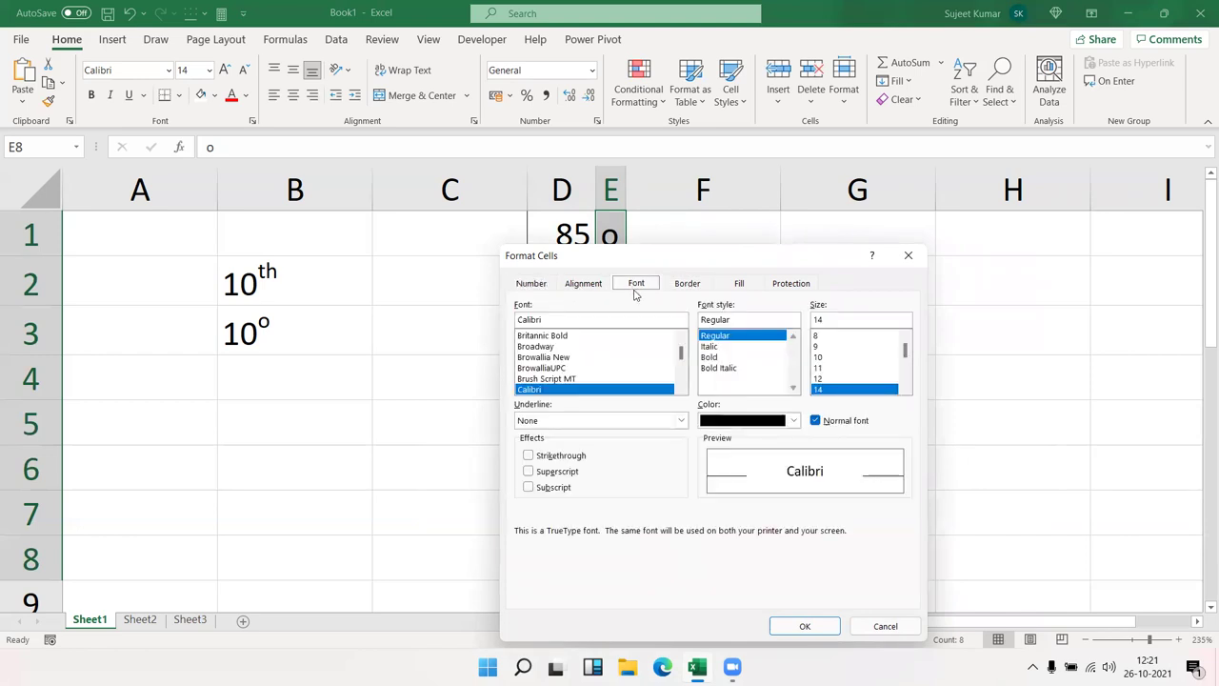
pyautogui.click(538, 471)
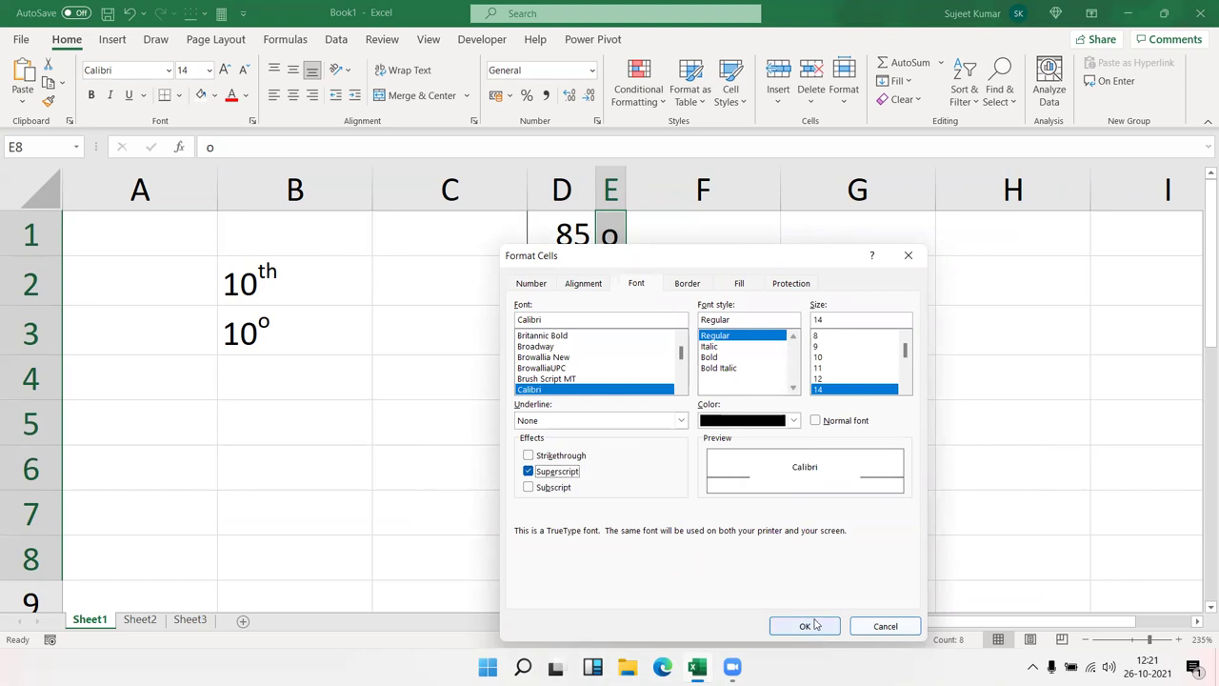
pyautogui.click(815, 627)
pyautogui.click(759, 443)
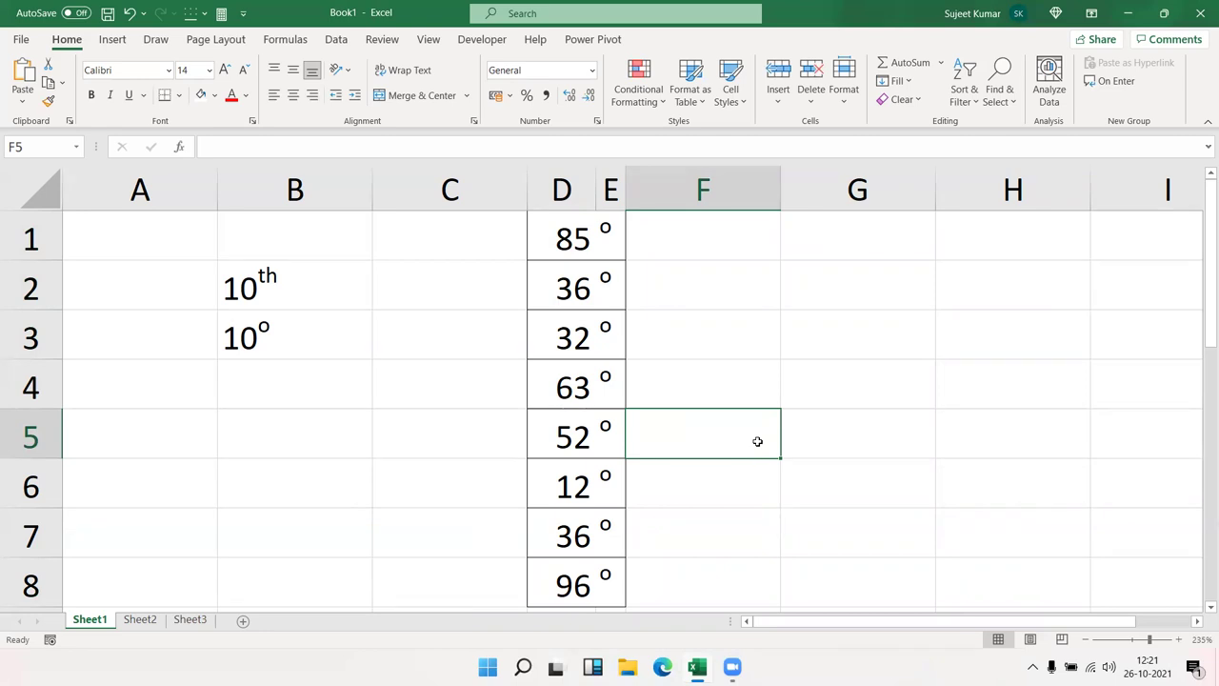
pyautogui.hotkey('ctrl', 'z')
pyautogui.hotkey('ctrl', 'z')
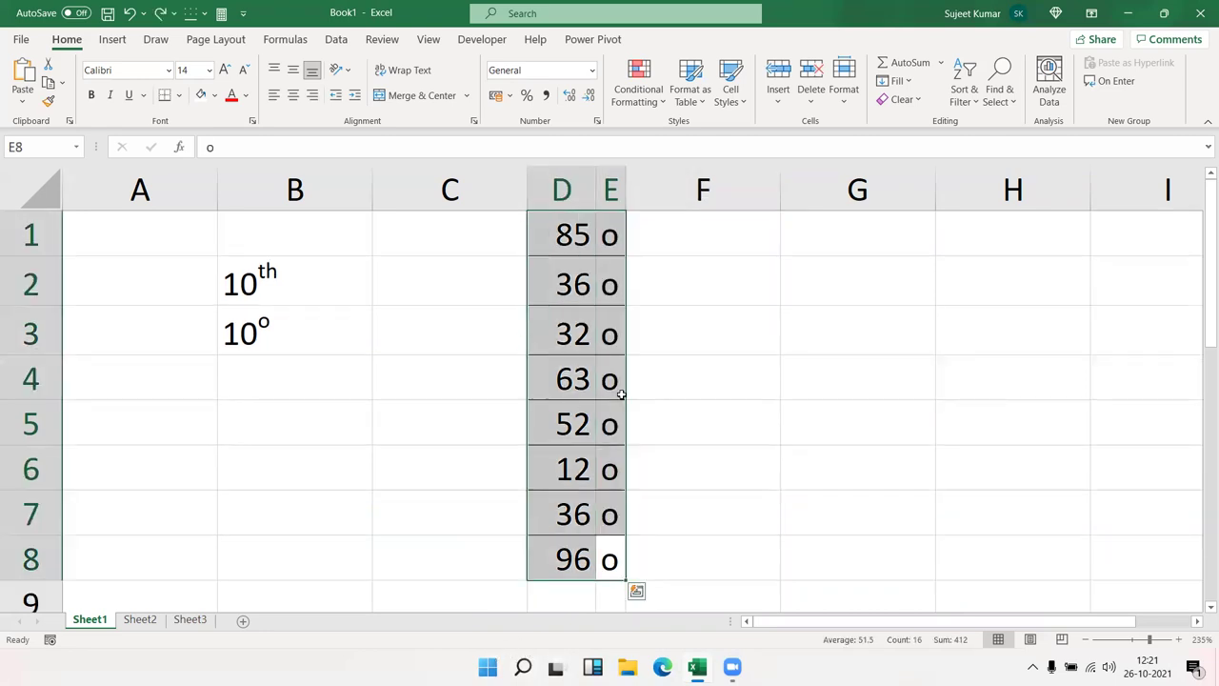
pyautogui.click(630, 395)
pyautogui.click(610, 237)
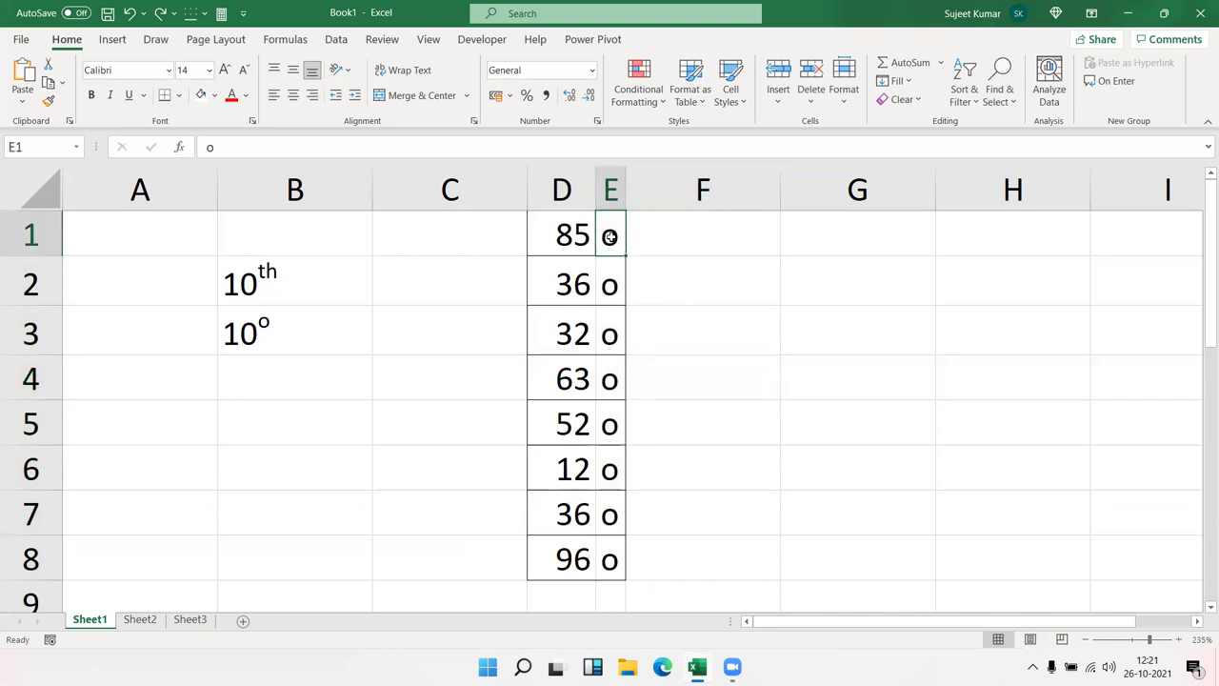
pyautogui.moveTo(610, 237); pyautogui.dragTo(605, 553)
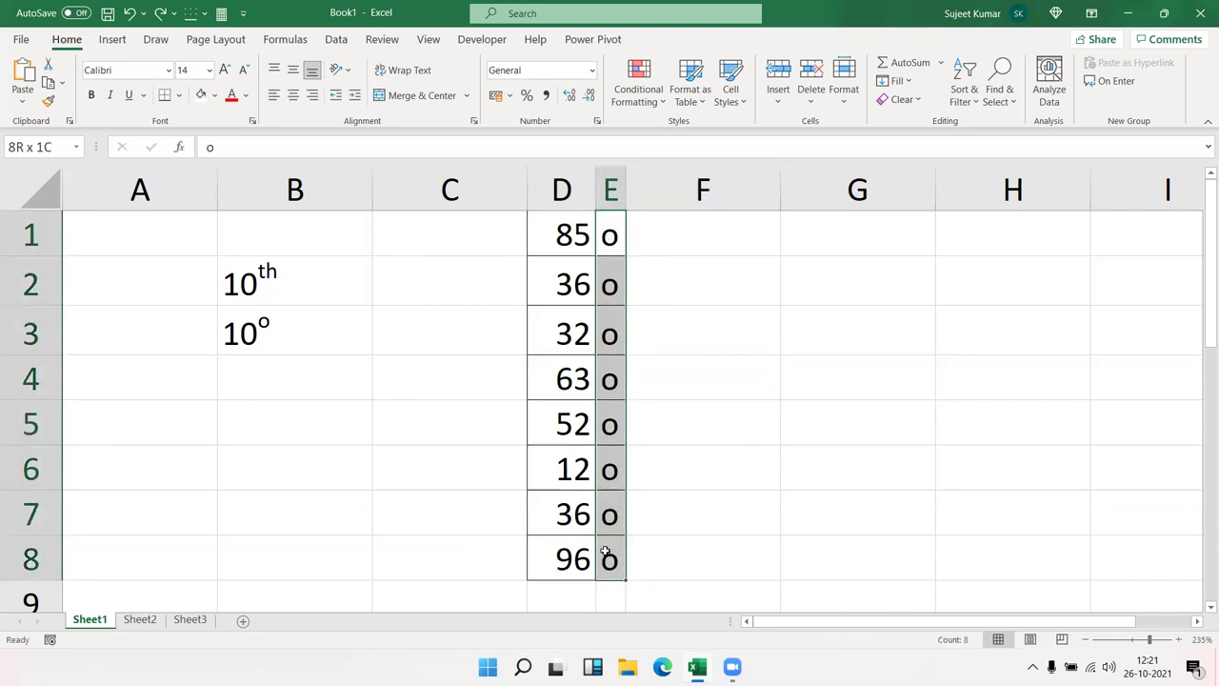
pyautogui.moveTo(606, 552); pyautogui.dragTo(649, 555)
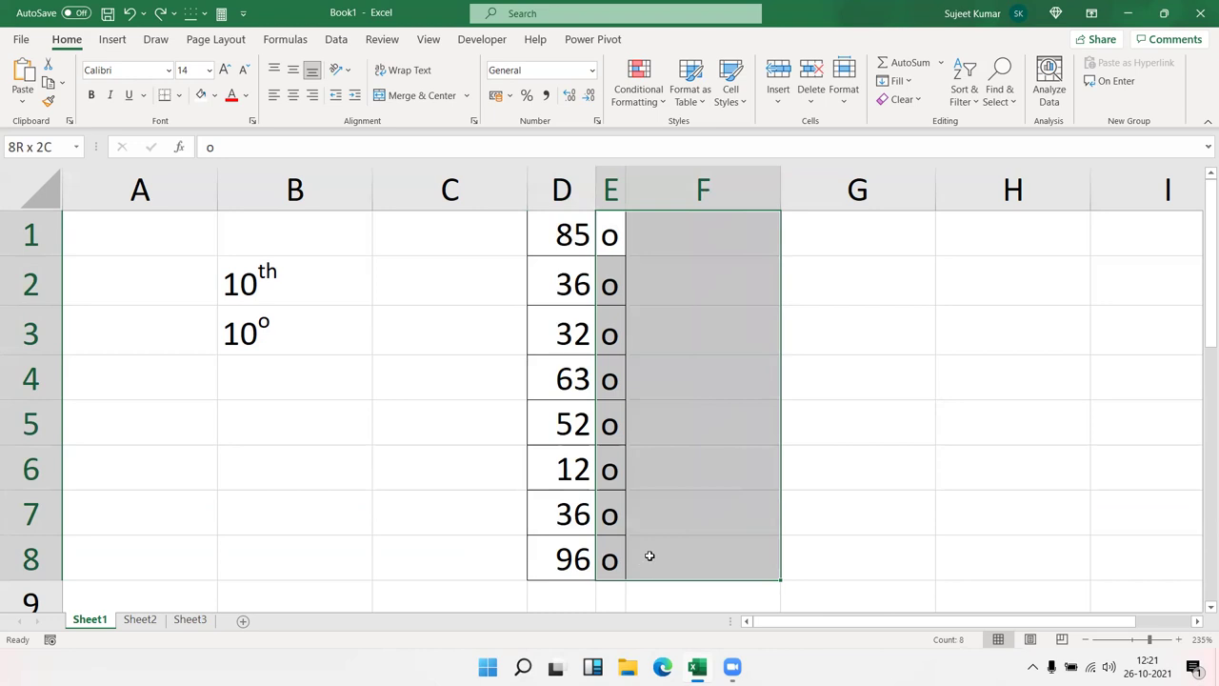
pyautogui.click(696, 482)
pyautogui.moveTo(575, 344); pyautogui.dragTo(604, 339)
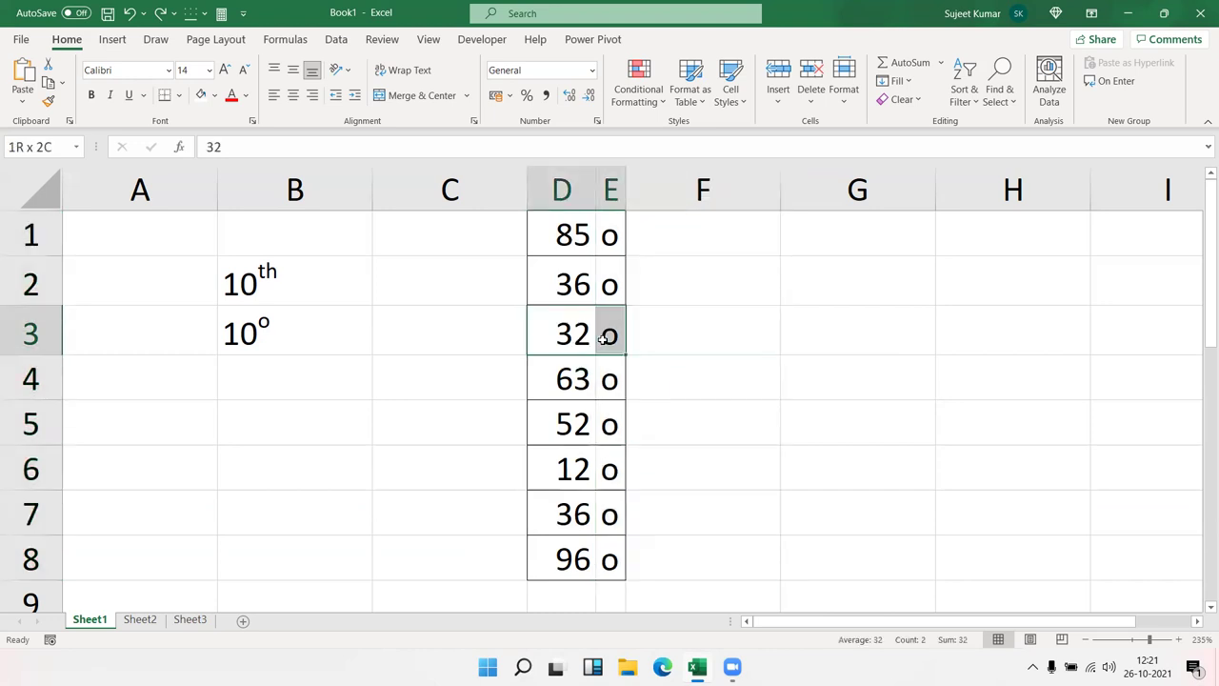
pyautogui.click(606, 390)
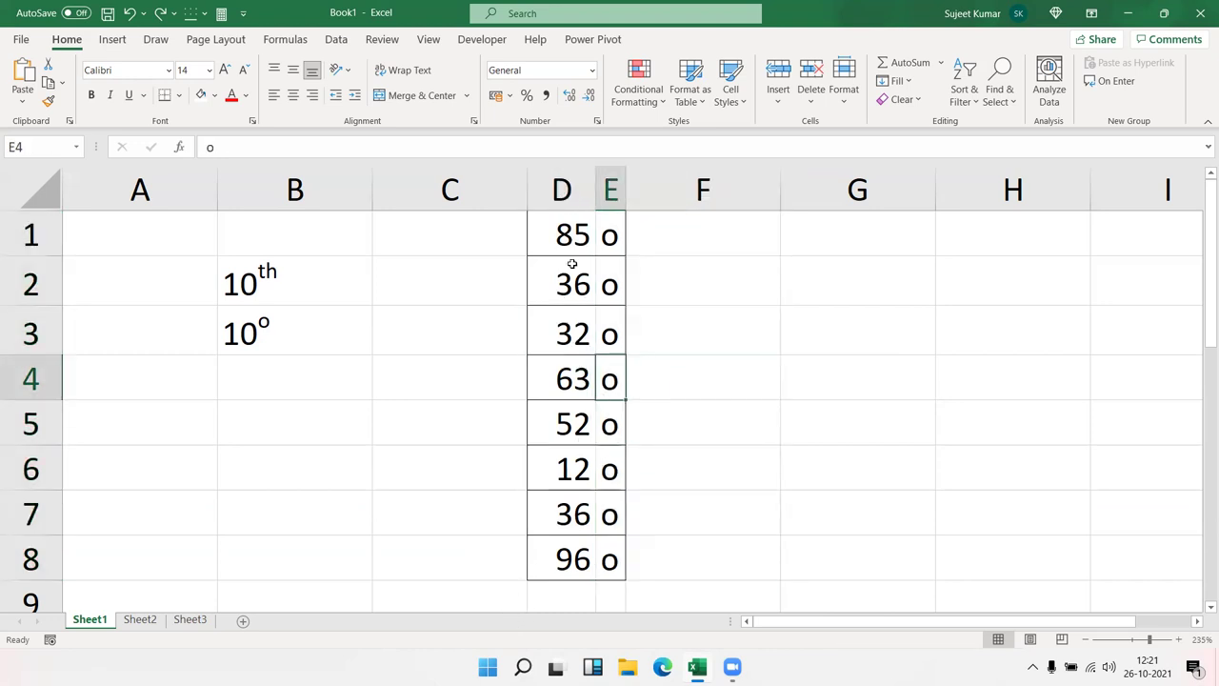
pyautogui.moveTo(566, 236); pyautogui.dragTo(601, 550)
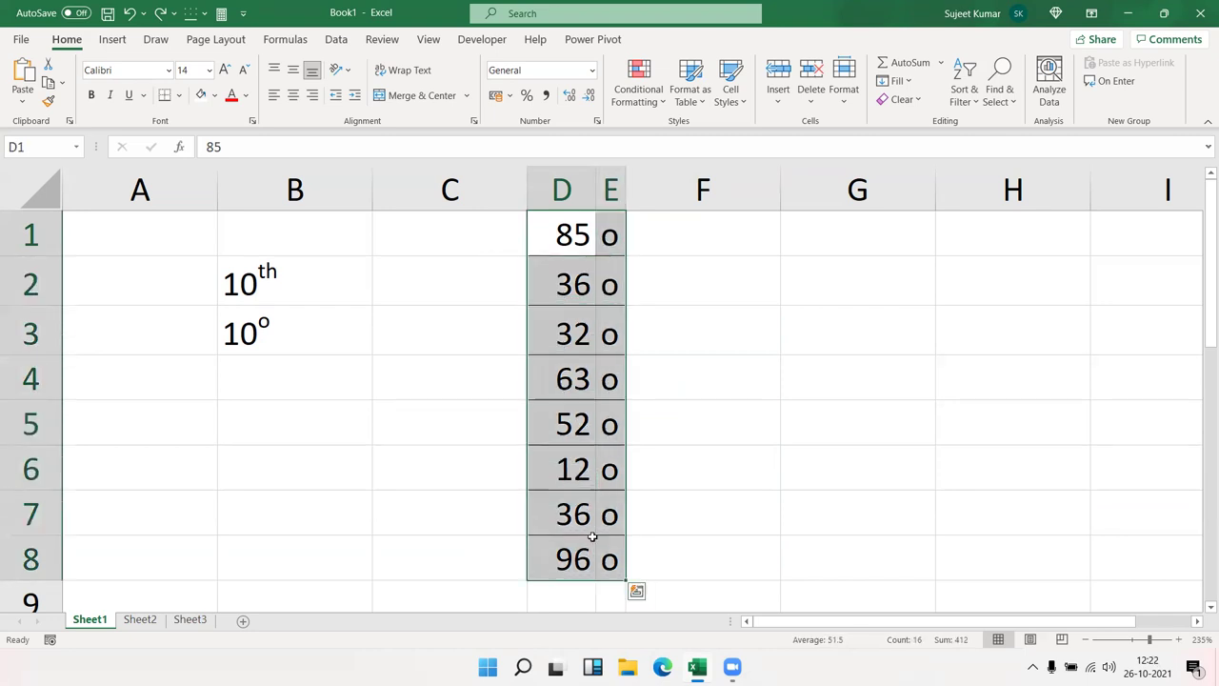
pyautogui.rightClick(591, 524)
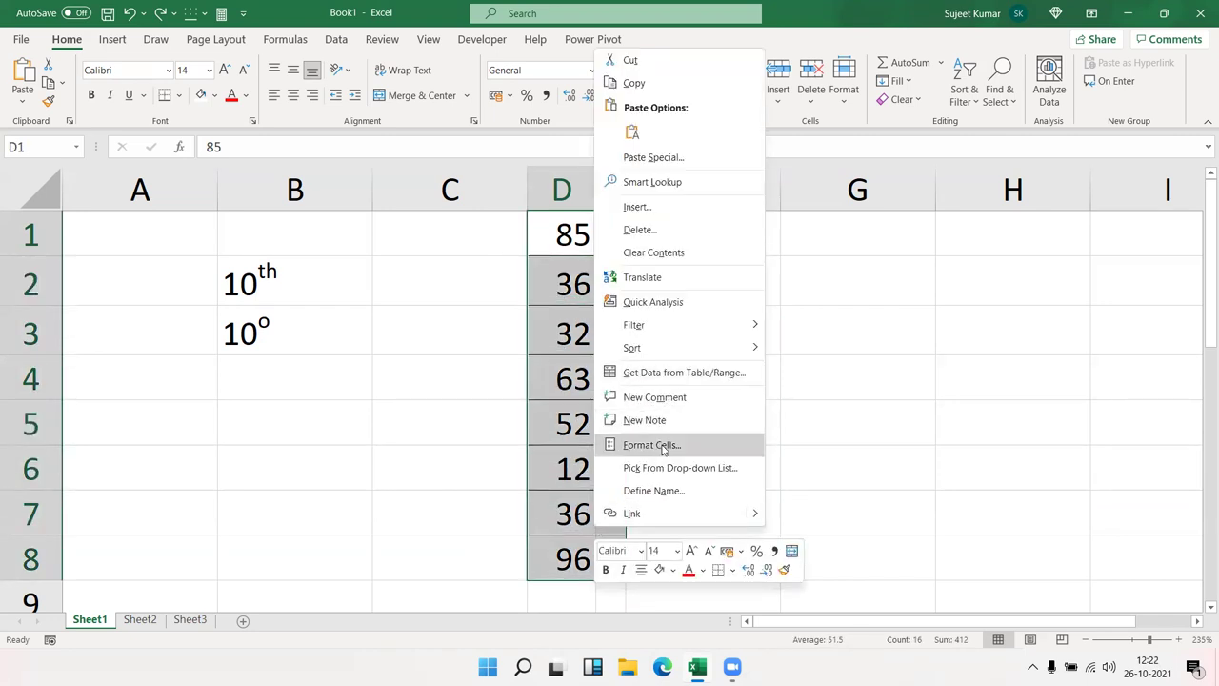
pyautogui.click(652, 445)
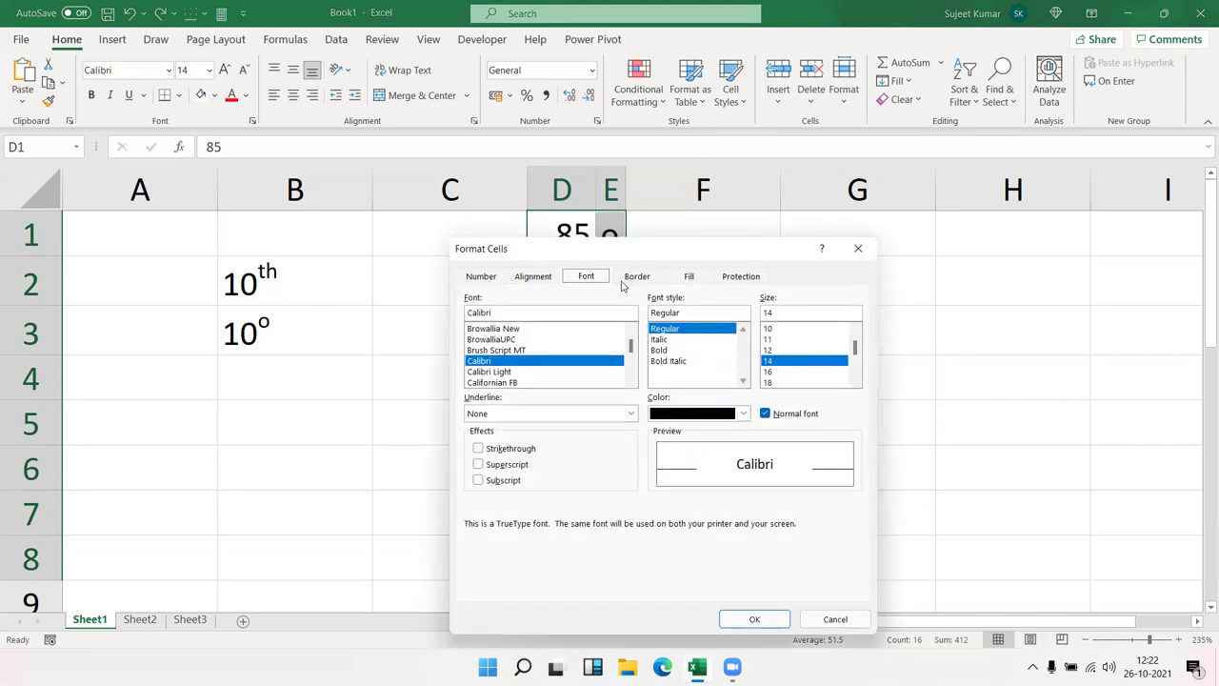
pyautogui.click(627, 278)
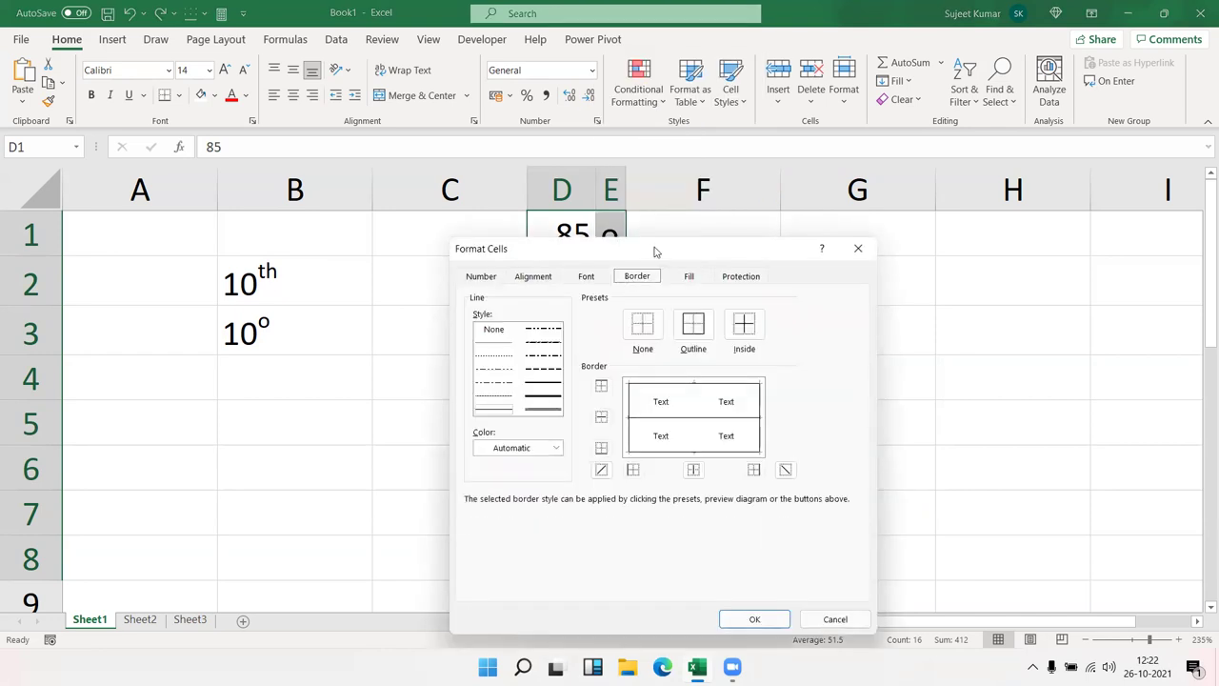
pyautogui.moveTo(654, 252); pyautogui.dragTo(976, 164)
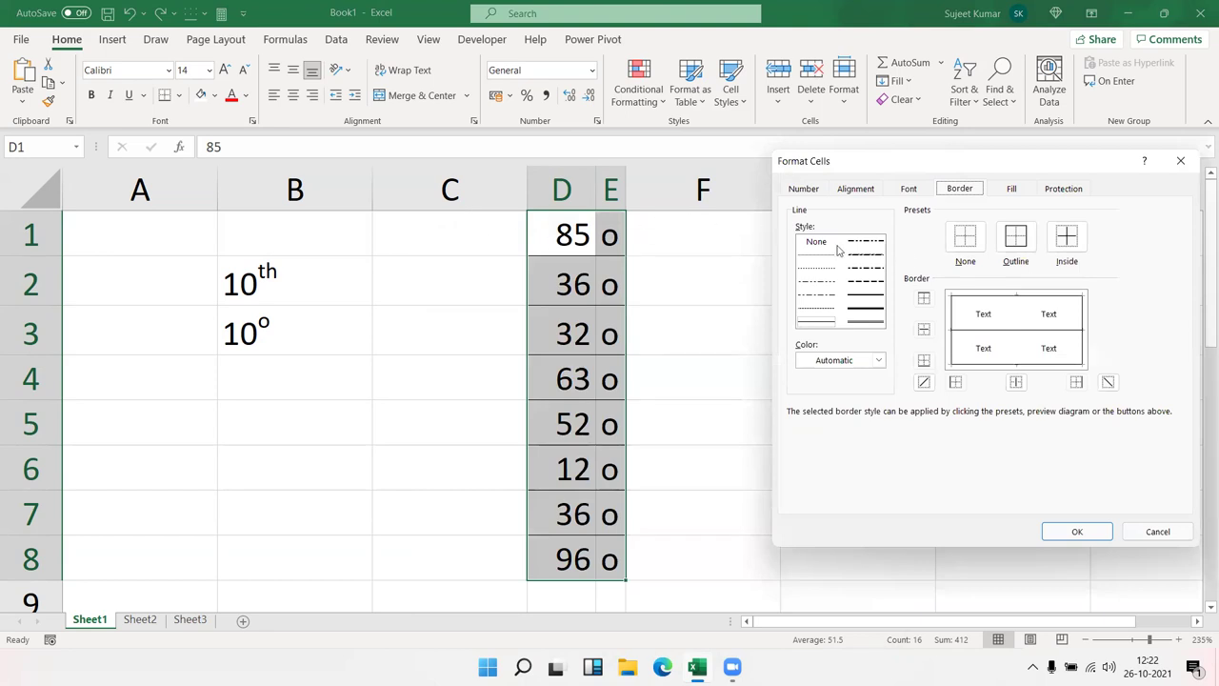
pyautogui.click(1016, 312)
pyautogui.click(1015, 310)
pyautogui.click(1081, 532)
pyautogui.click(661, 284)
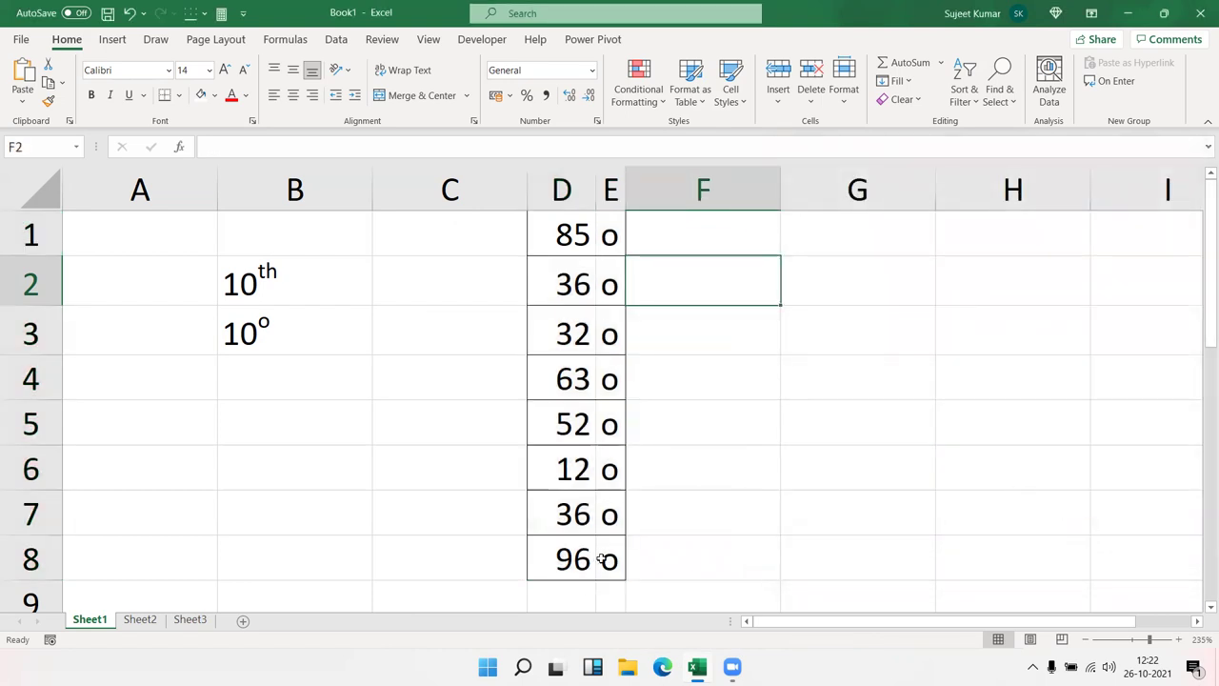
pyautogui.moveTo(599, 559); pyautogui.dragTo(576, 246)
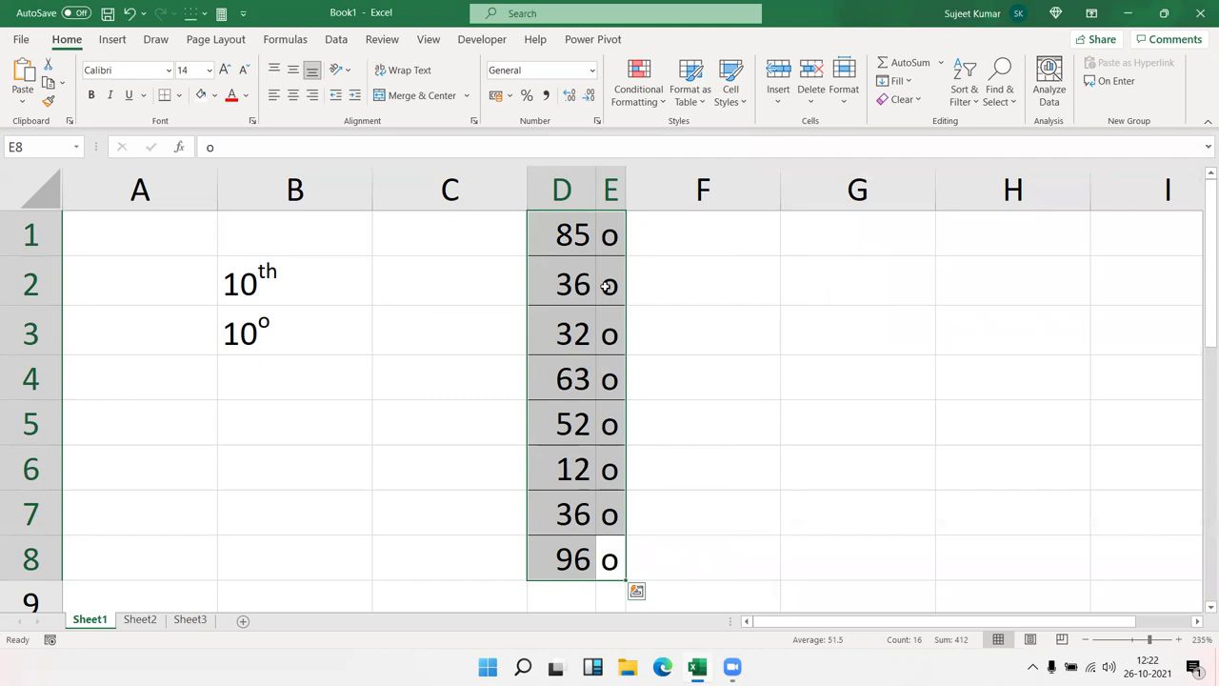
pyautogui.click(748, 295)
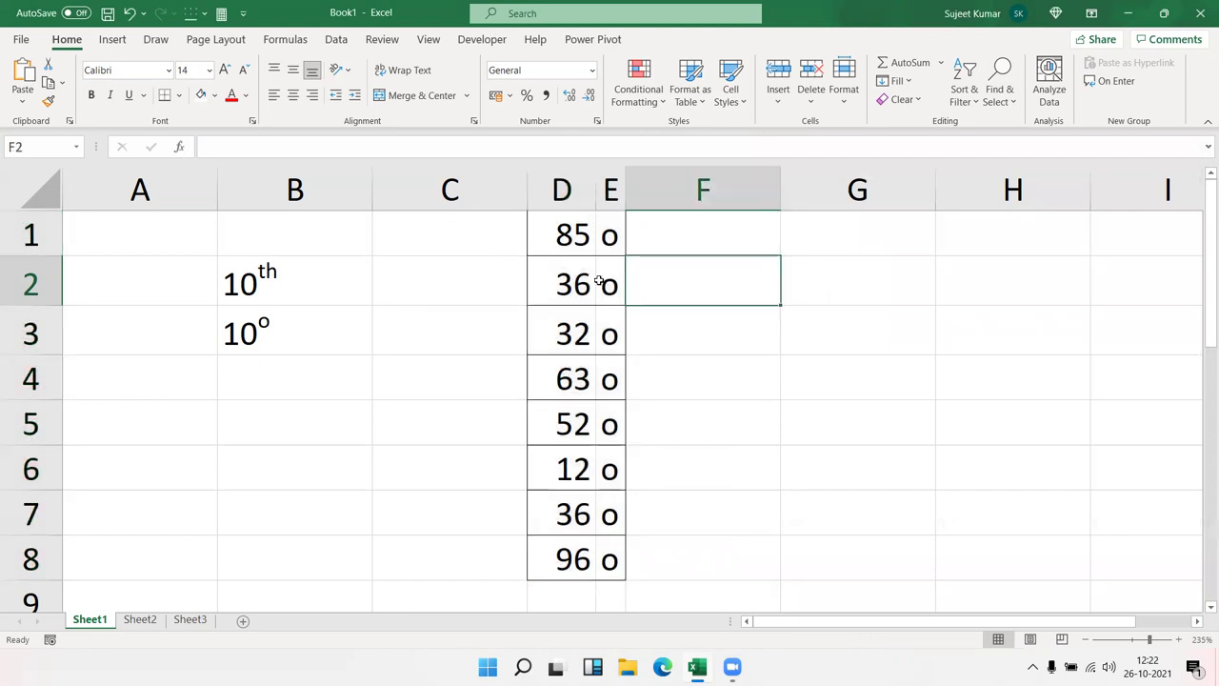
pyautogui.click(240, 40)
pyautogui.click(545, 85)
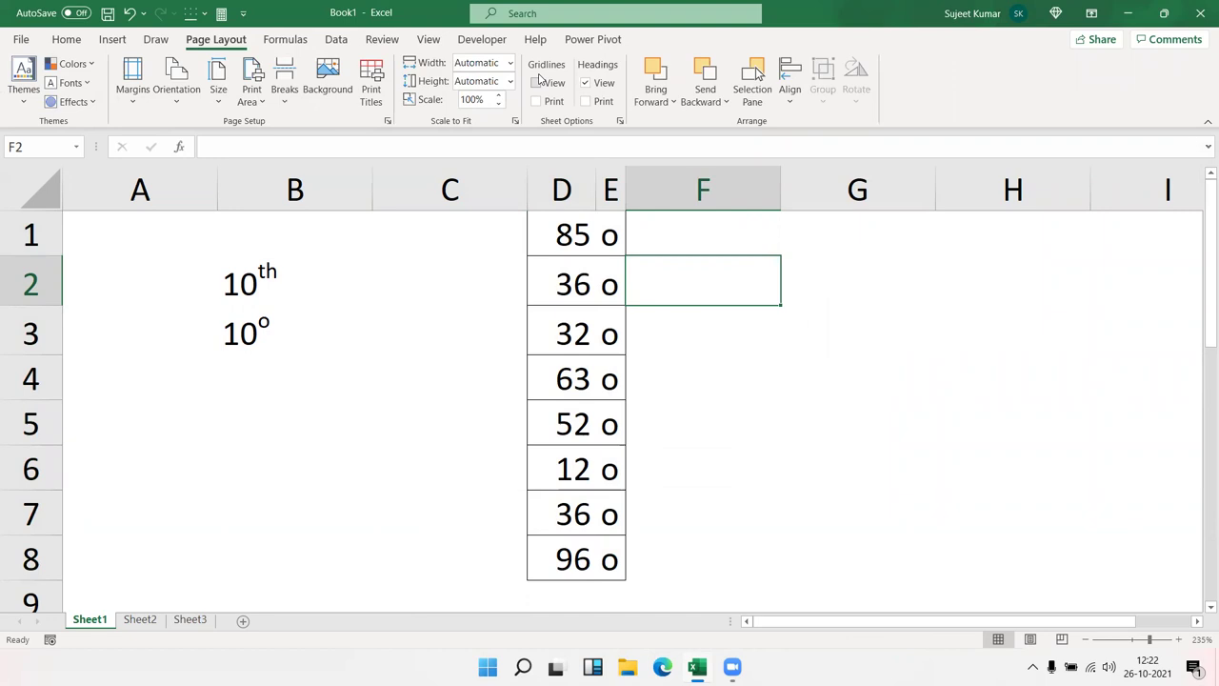
pyautogui.click(535, 83)
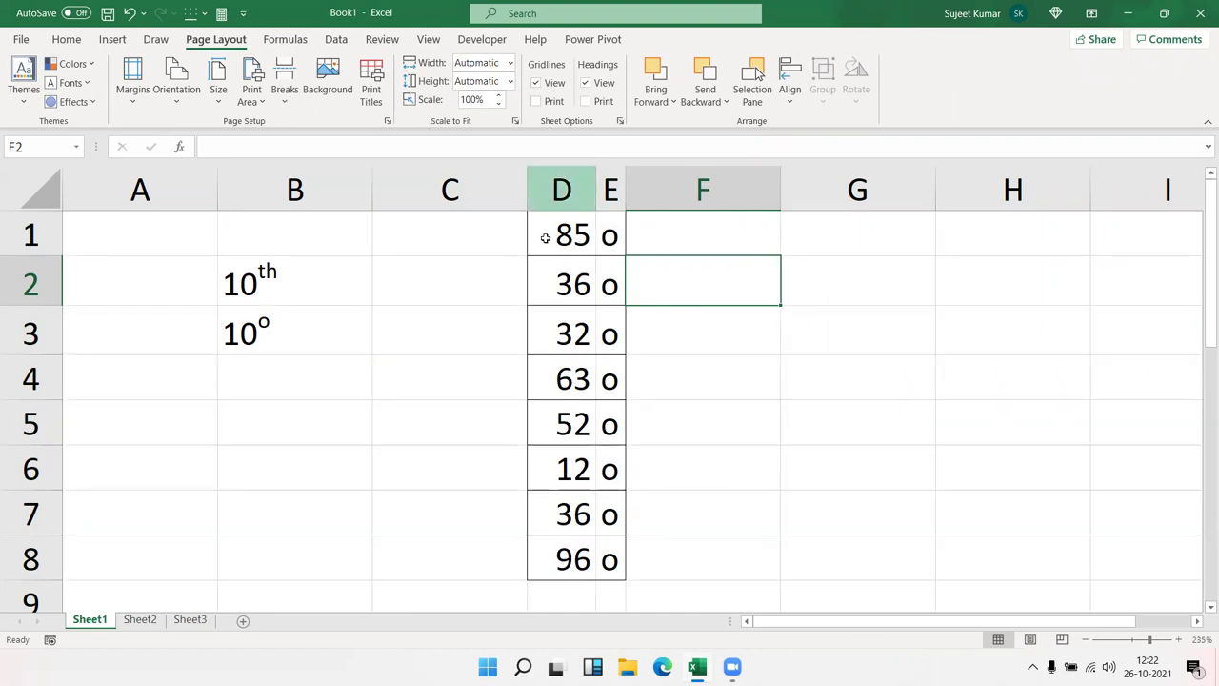
pyautogui.moveTo(578, 546); pyautogui.dragTo(606, 235)
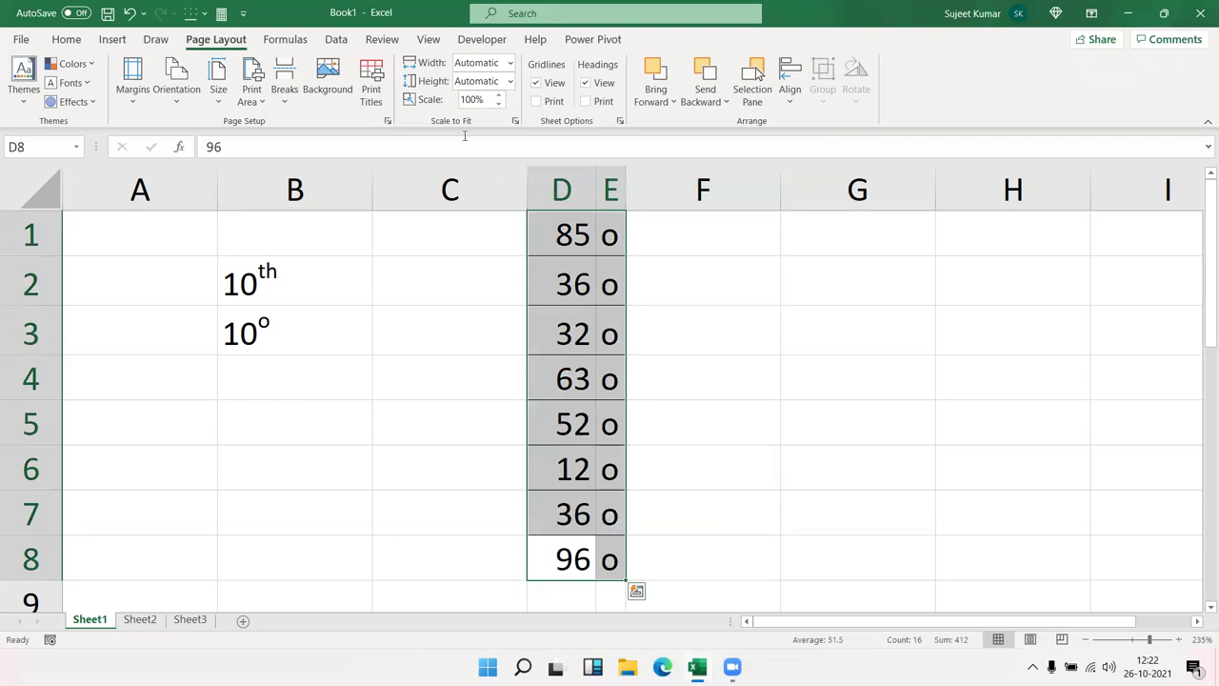
pyautogui.click(65, 39)
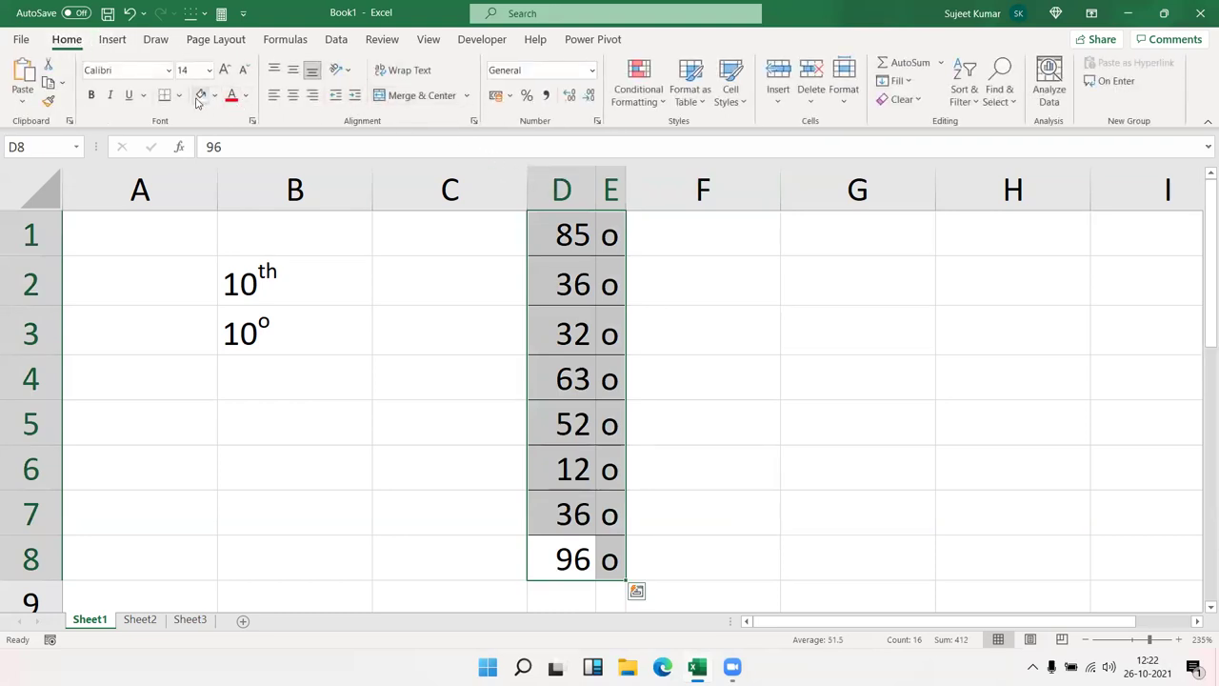
pyautogui.click(771, 297)
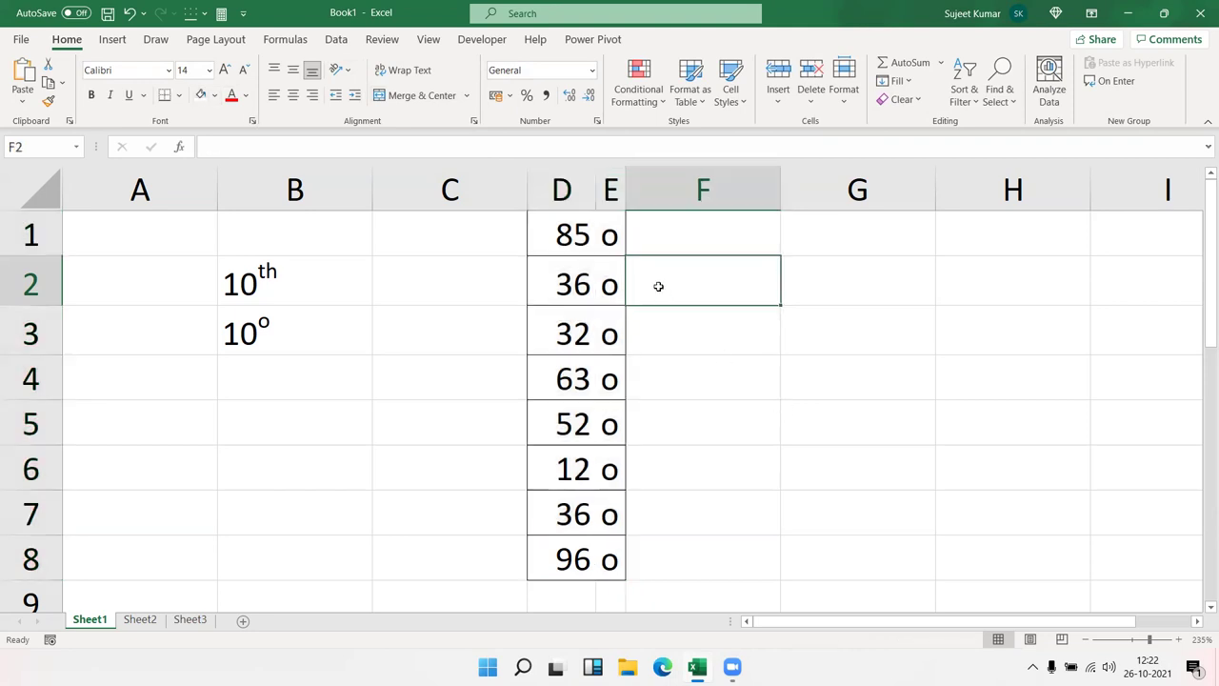
pyautogui.moveTo(617, 240); pyautogui.dragTo(602, 564)
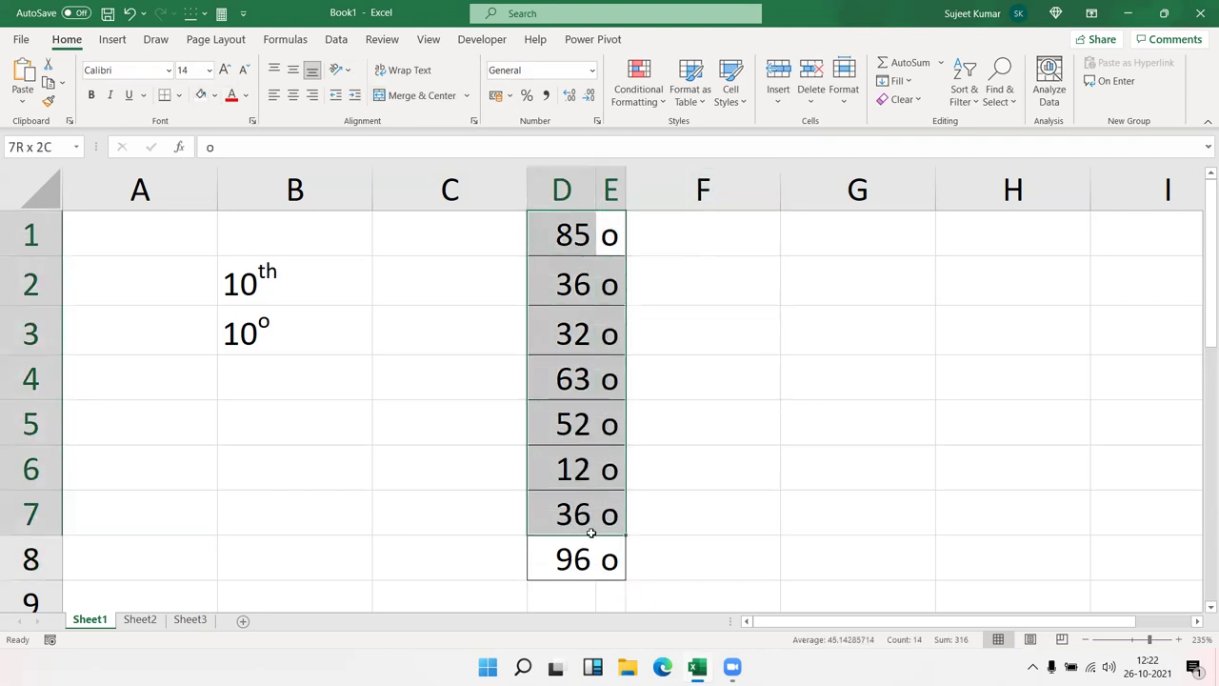
# Make the o's in E1:E8 superscript and align them left and top
pyautogui.rightClick(605, 560)
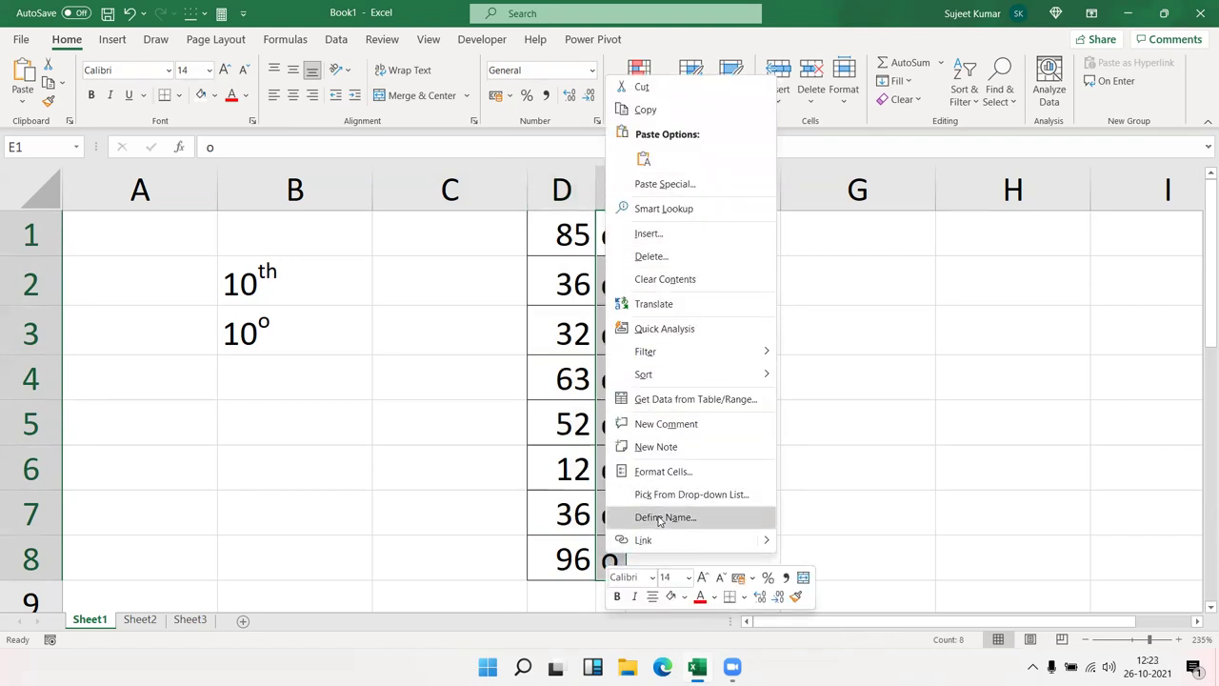
pyautogui.click(663, 472)
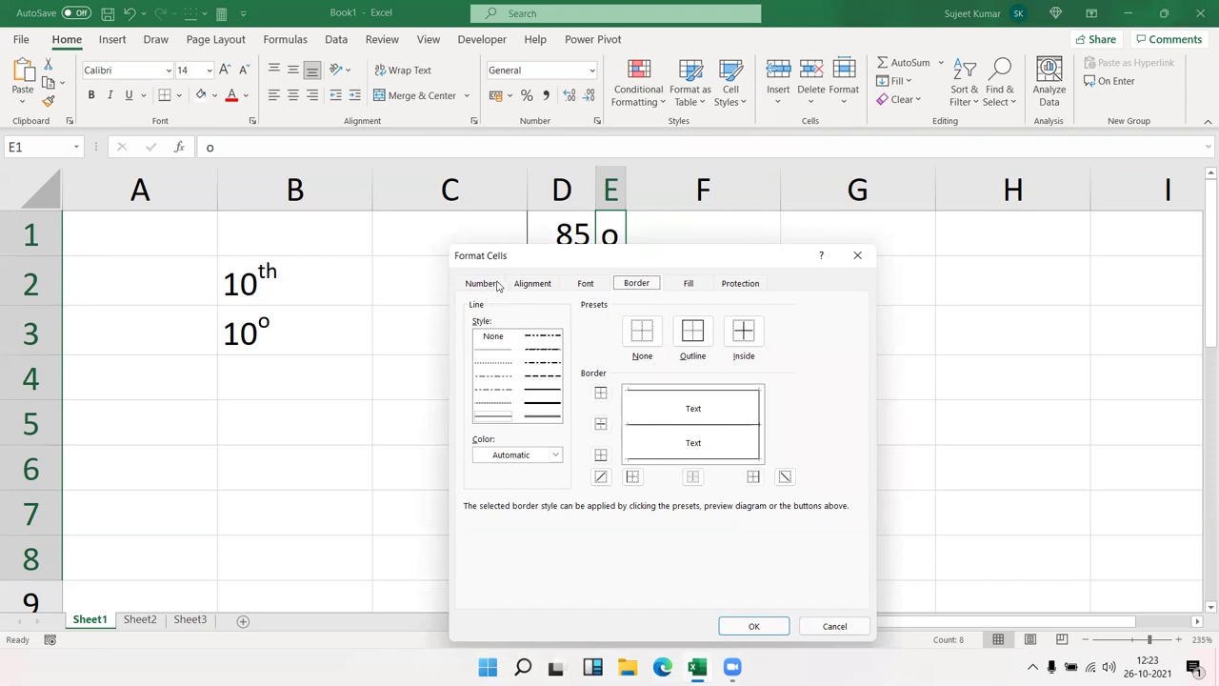
pyautogui.click(570, 288)
pyautogui.click(495, 471)
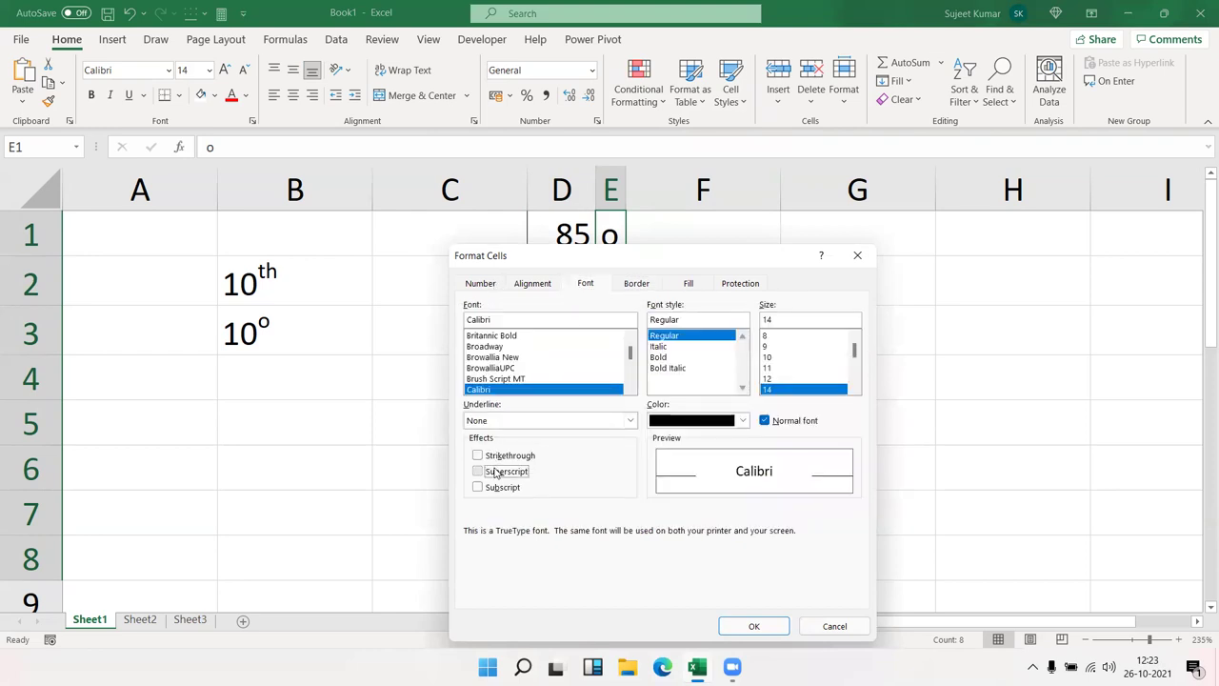
pyautogui.moveTo(549, 263); pyautogui.dragTo(781, 173)
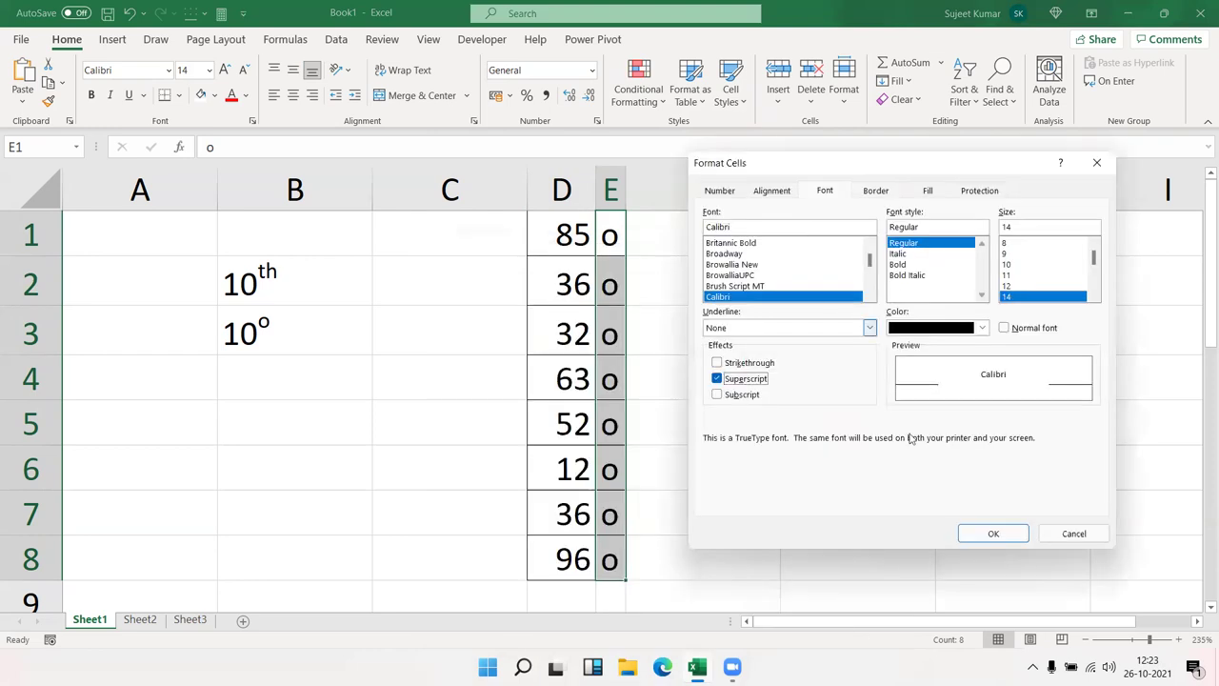
pyautogui.click(995, 531)
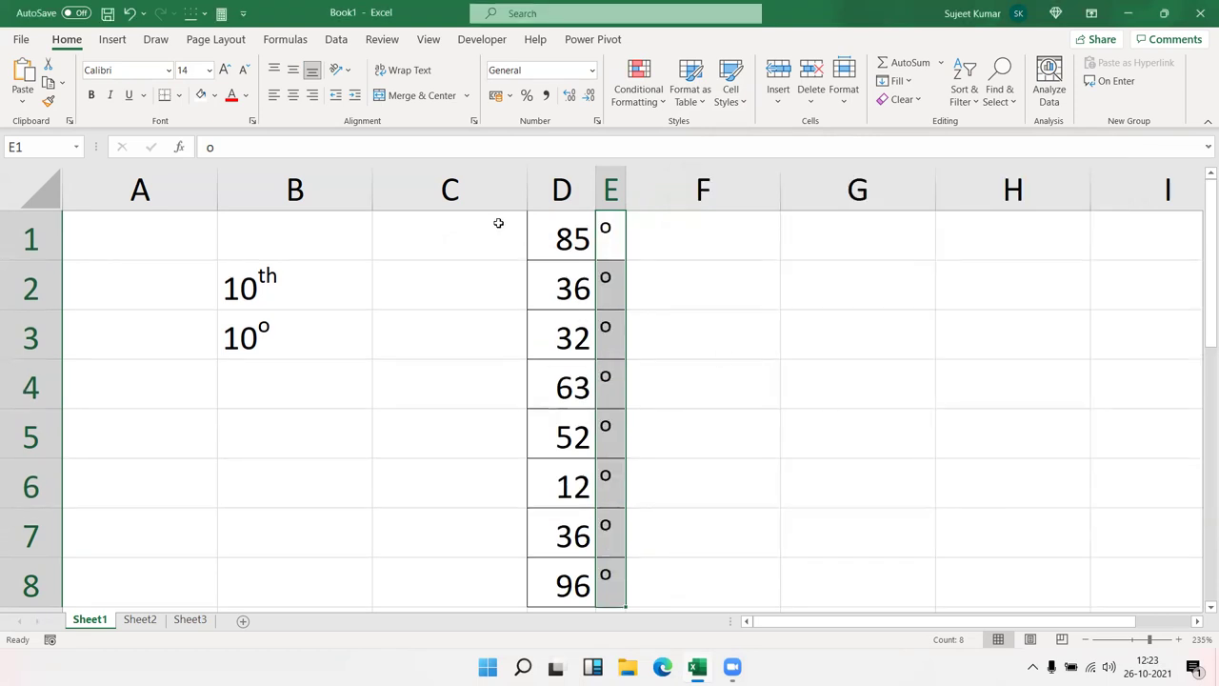
pyautogui.click(271, 95)
pyautogui.click(275, 71)
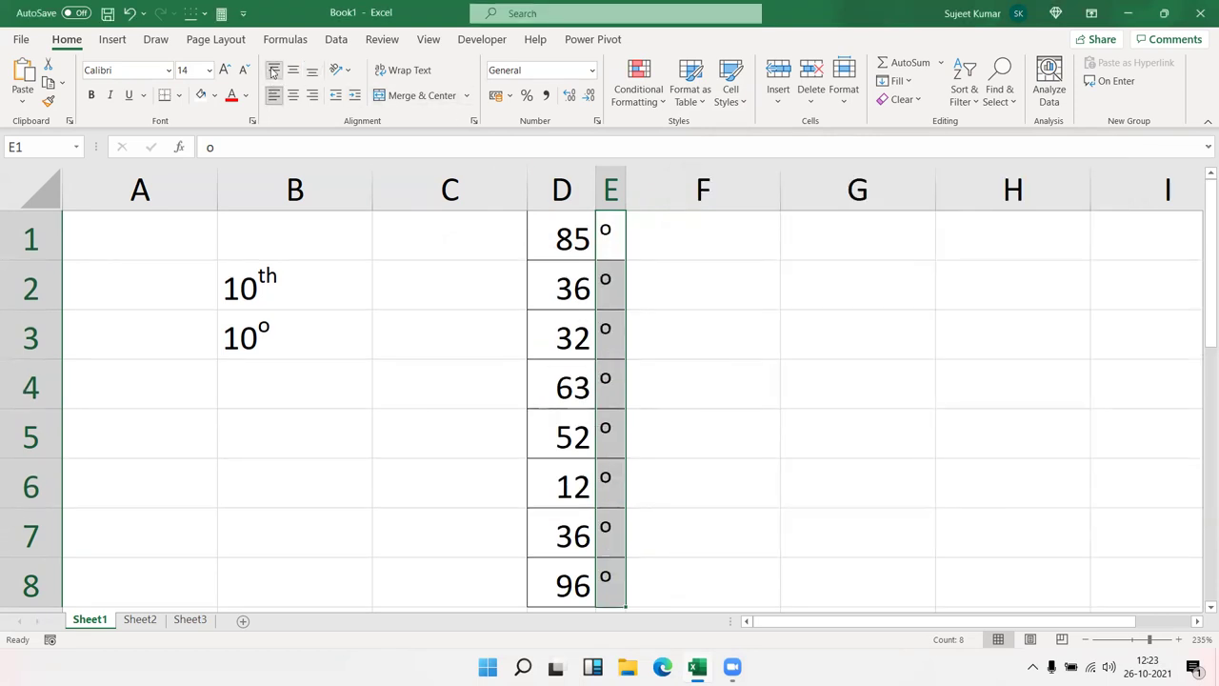
pyautogui.click(851, 351)
pyautogui.scroll(-1, 776, 459)
pyautogui.scroll(1, 775, 462)
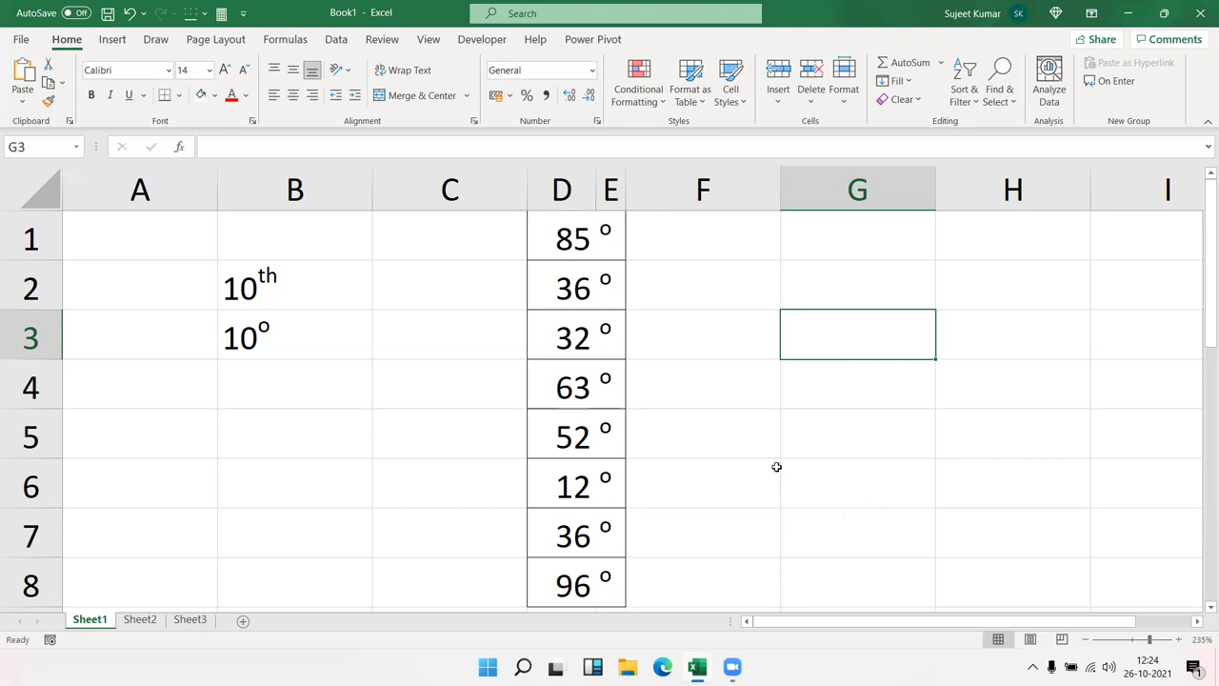
pyautogui.click(305, 333)
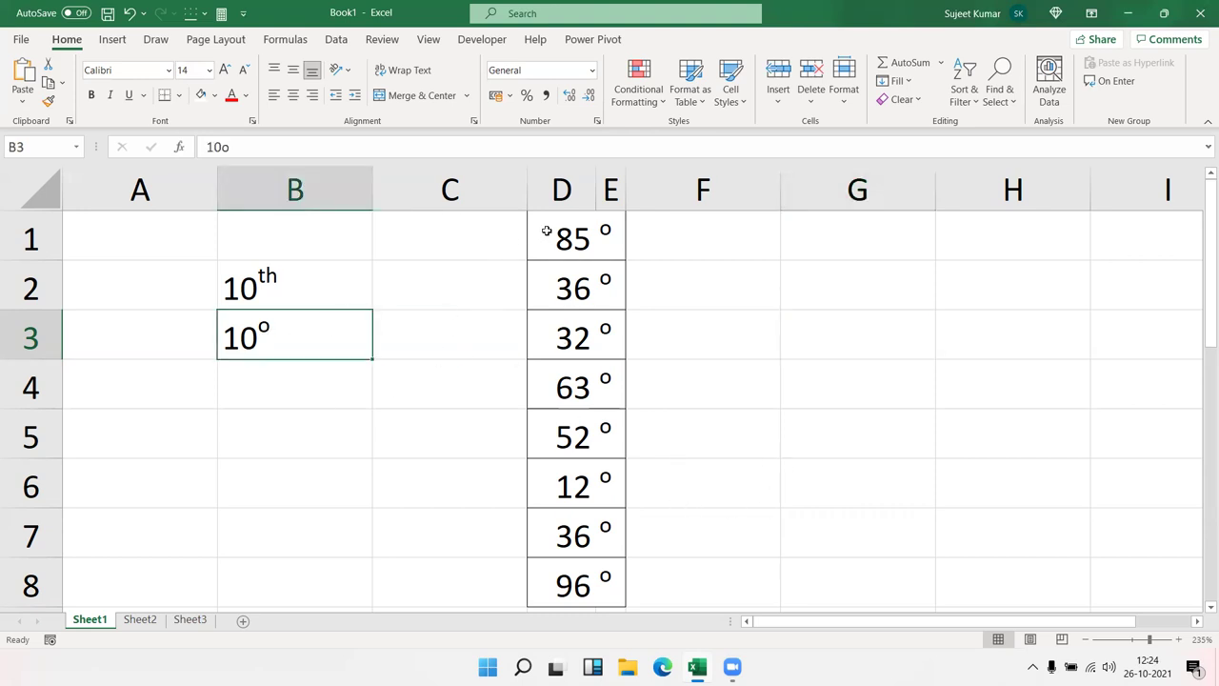
pyautogui.moveTo(547, 231); pyautogui.dragTo(552, 586)
pyautogui.scroll(-1, 553, 563)
pyautogui.scroll(1, 552, 563)
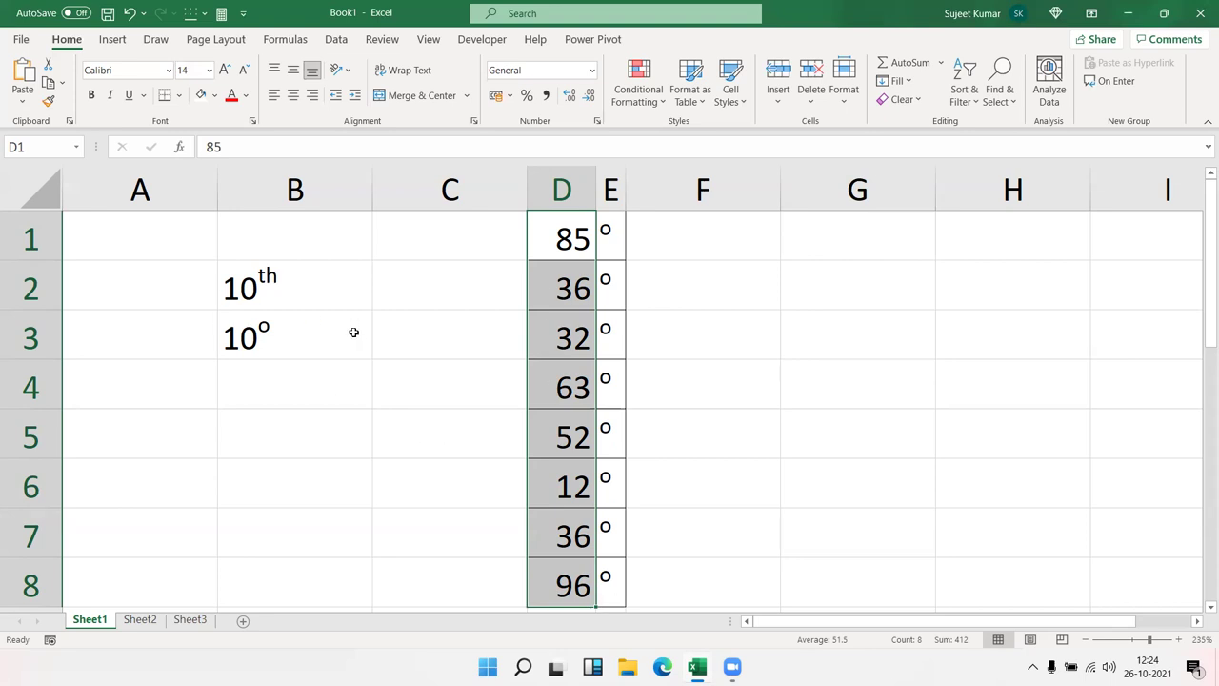
# Enter a plain 10o in cell G2
pyautogui.click(758, 278)
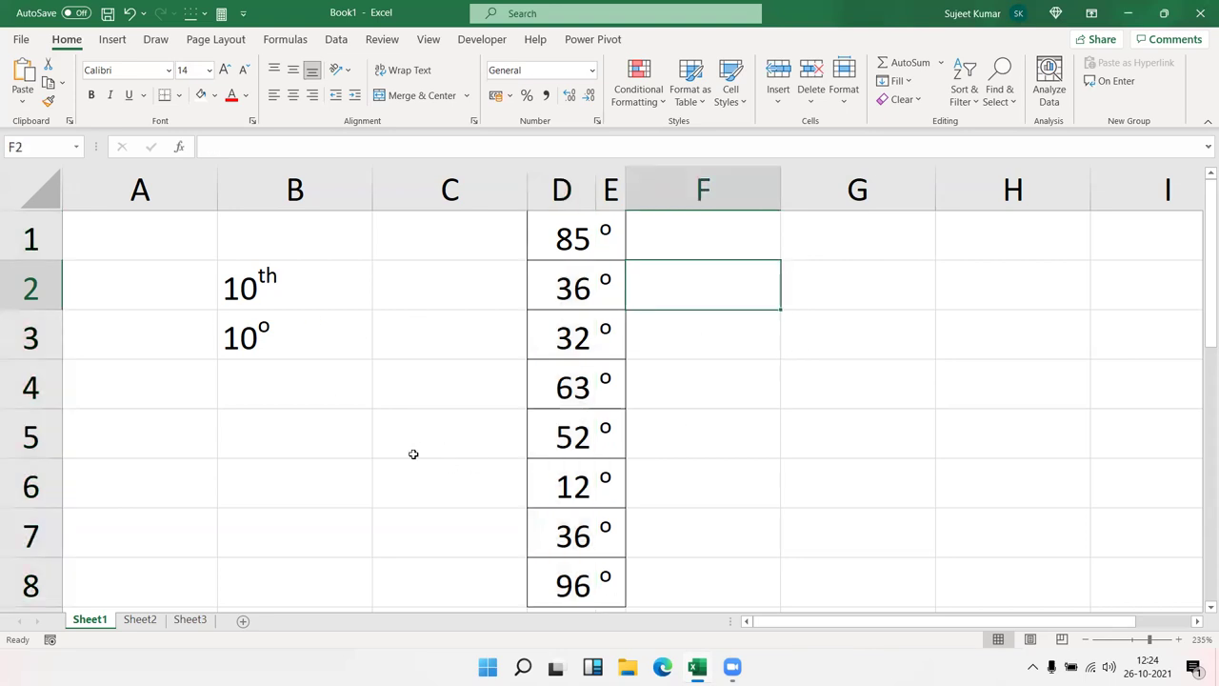
pyautogui.click(829, 295)
pyautogui.write('10o')
pyautogui.press('Return')
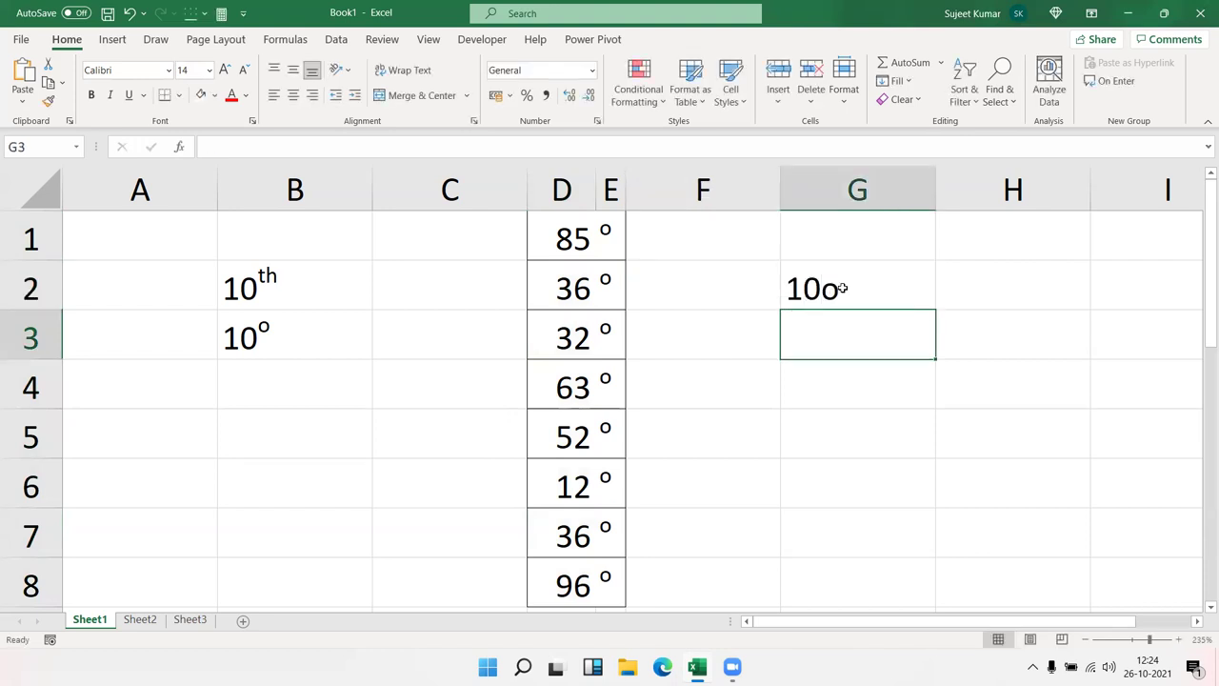
pyautogui.click(830, 291)
pyautogui.doubleClick(830, 291)
pyautogui.moveTo(822, 290); pyautogui.dragTo(839, 290)
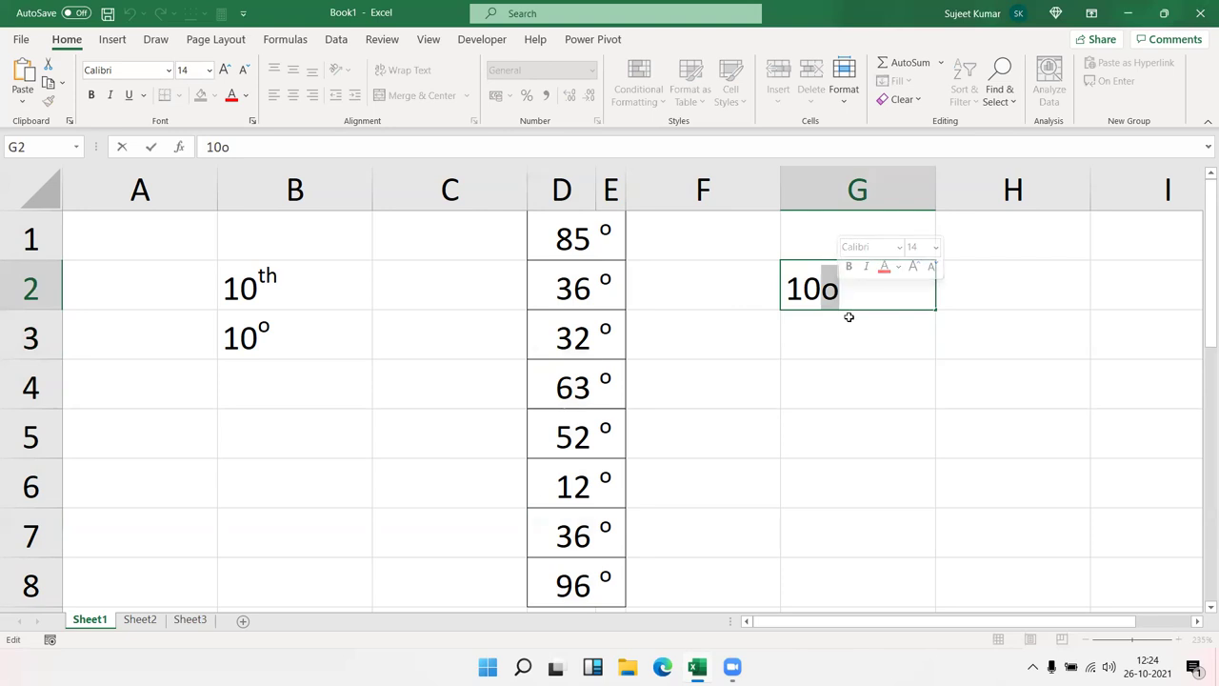
pyautogui.click(821, 322)
# Try Format Painter from B3 onto G2, then inspect B3's superscript o
pyautogui.click(284, 318)
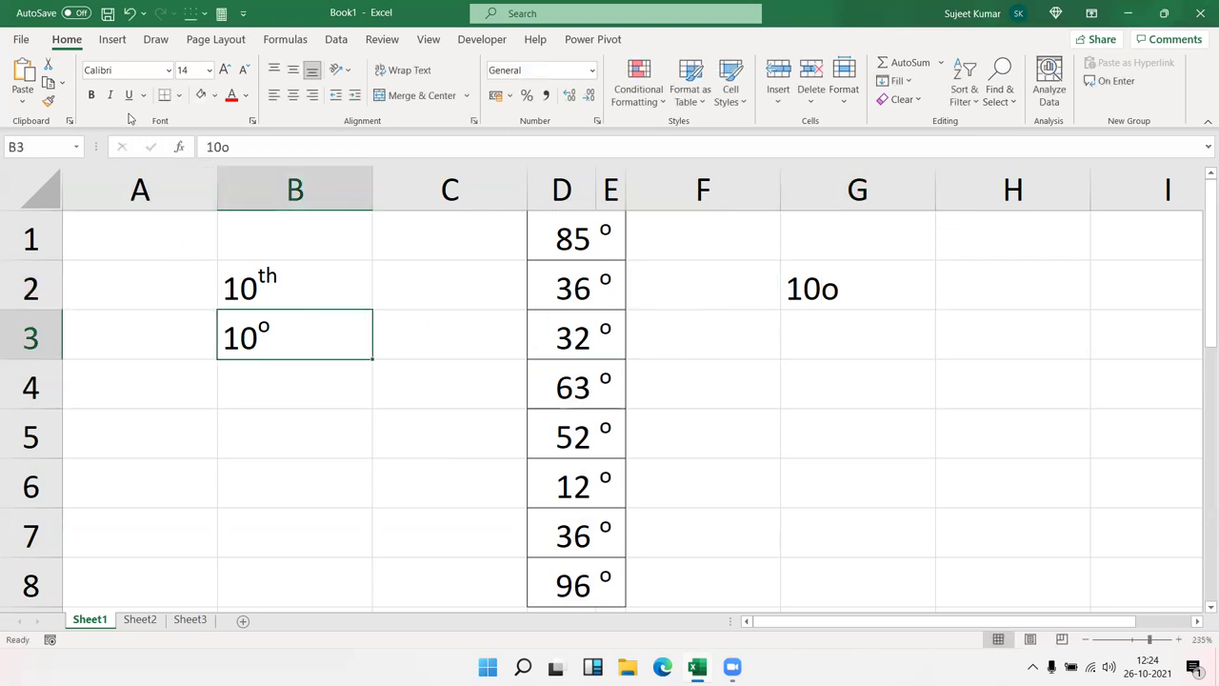
pyautogui.click(49, 101)
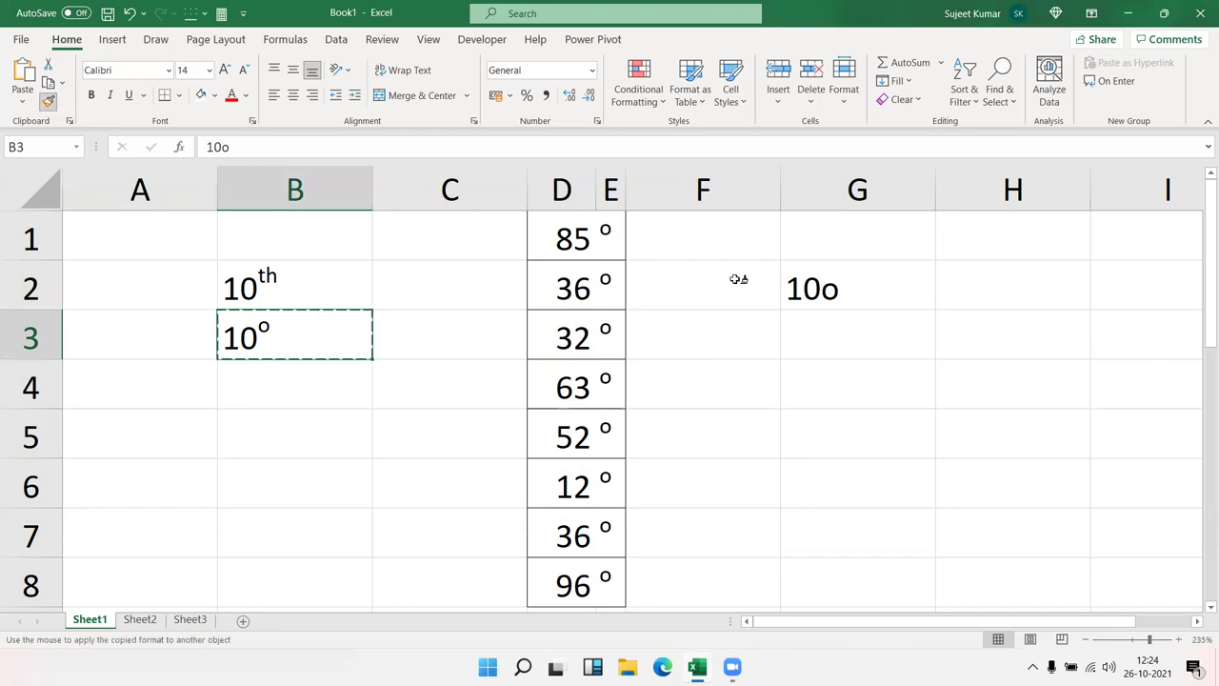
pyautogui.click(827, 286)
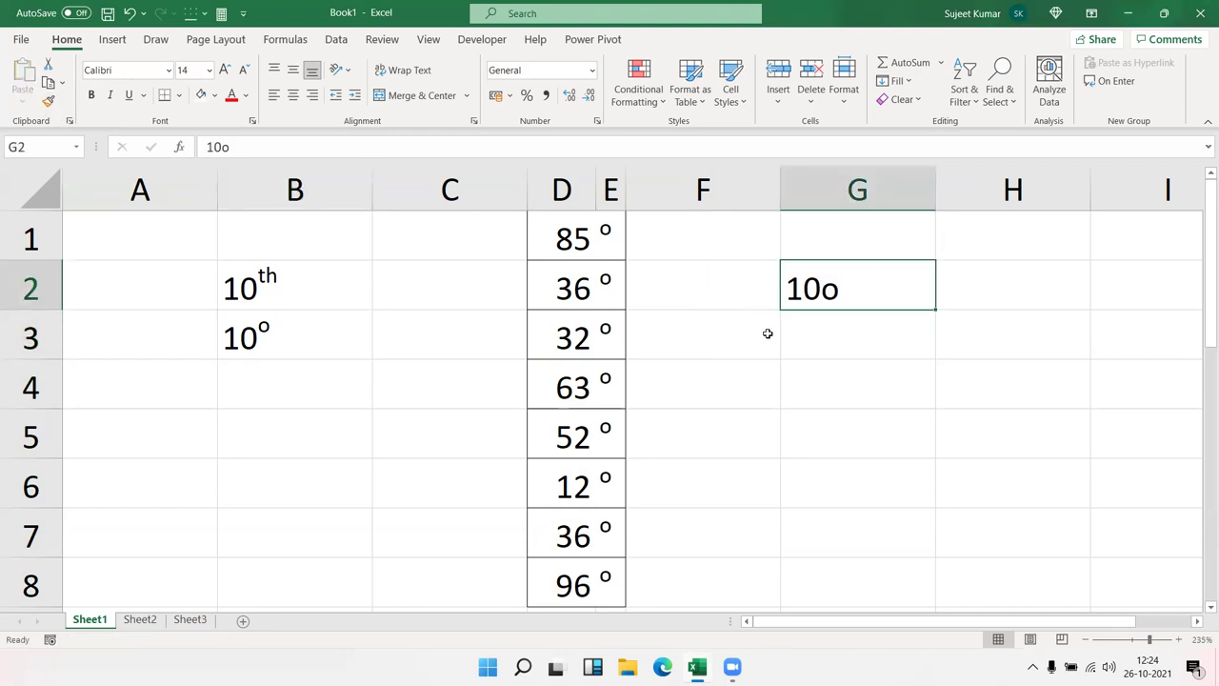
pyautogui.doubleClick(257, 326)
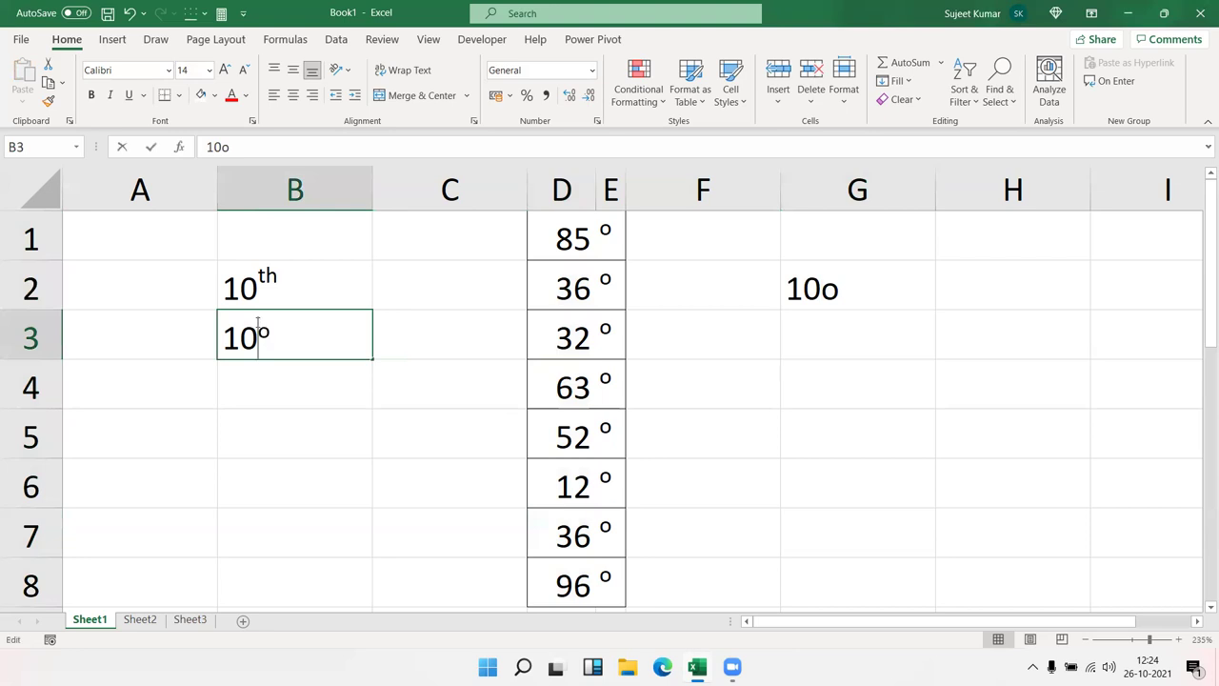
pyautogui.moveTo(258, 326); pyautogui.dragTo(272, 329)
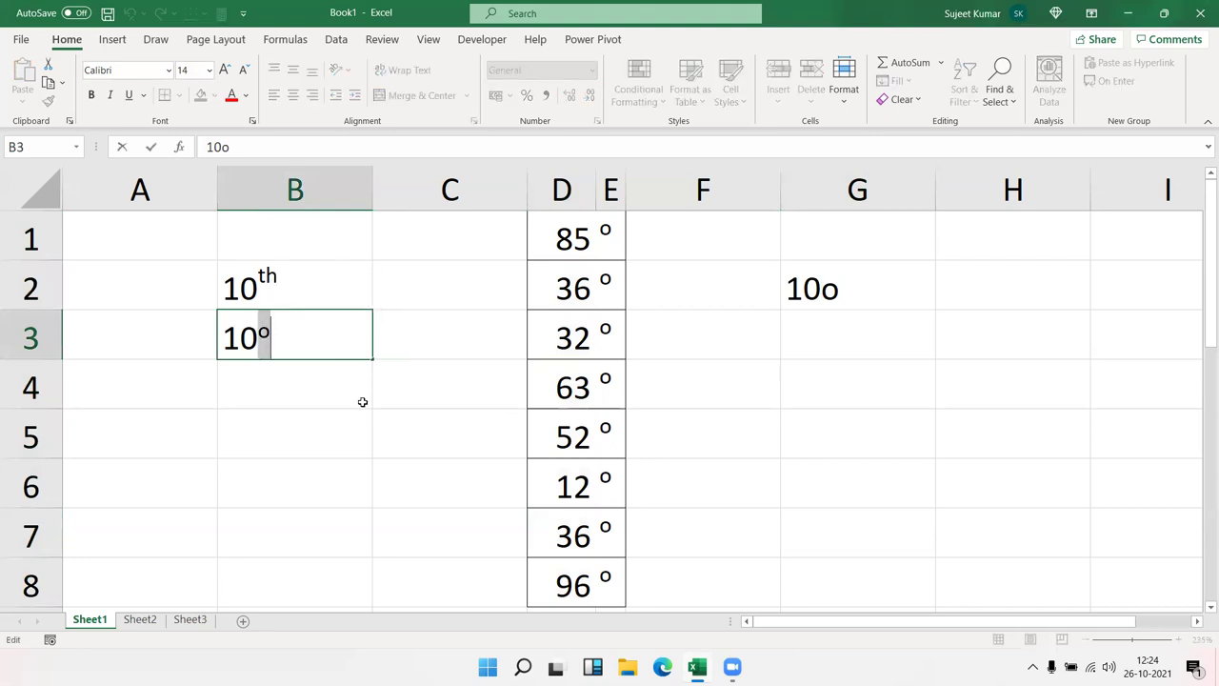
pyautogui.press('Escape')
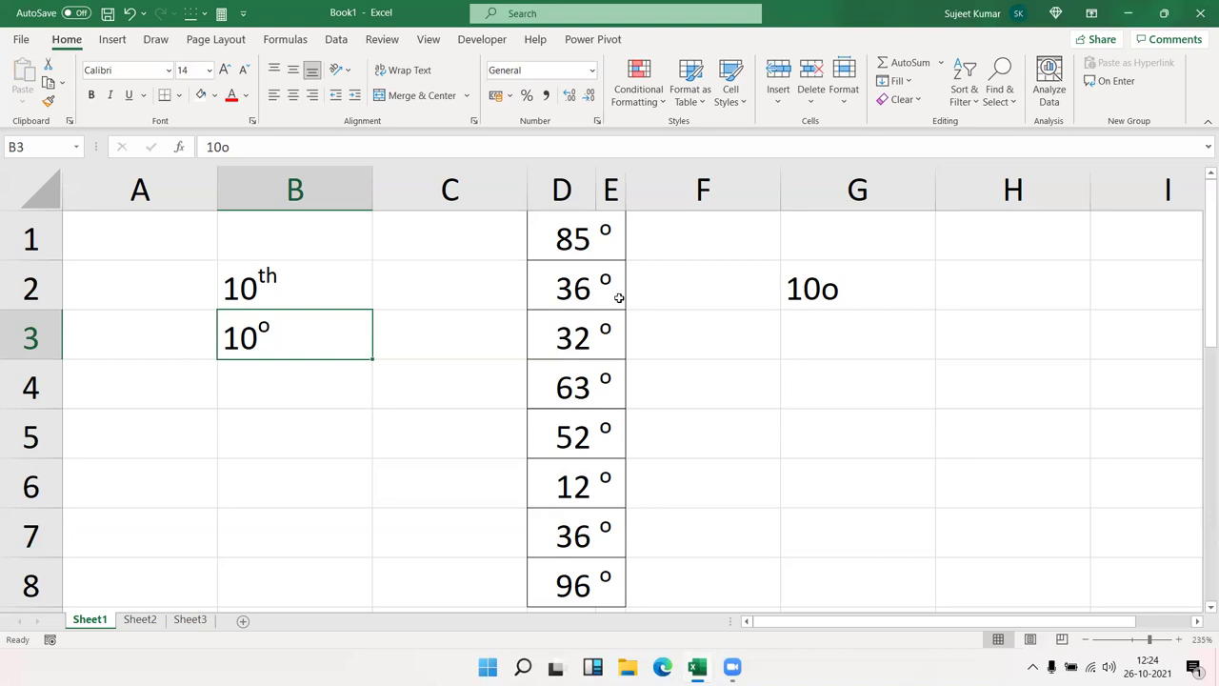
# Check the entries in D1:D8 and select the block D1:E3
pyautogui.click(578, 244)
pyautogui.click(576, 291)
pyautogui.click(577, 329)
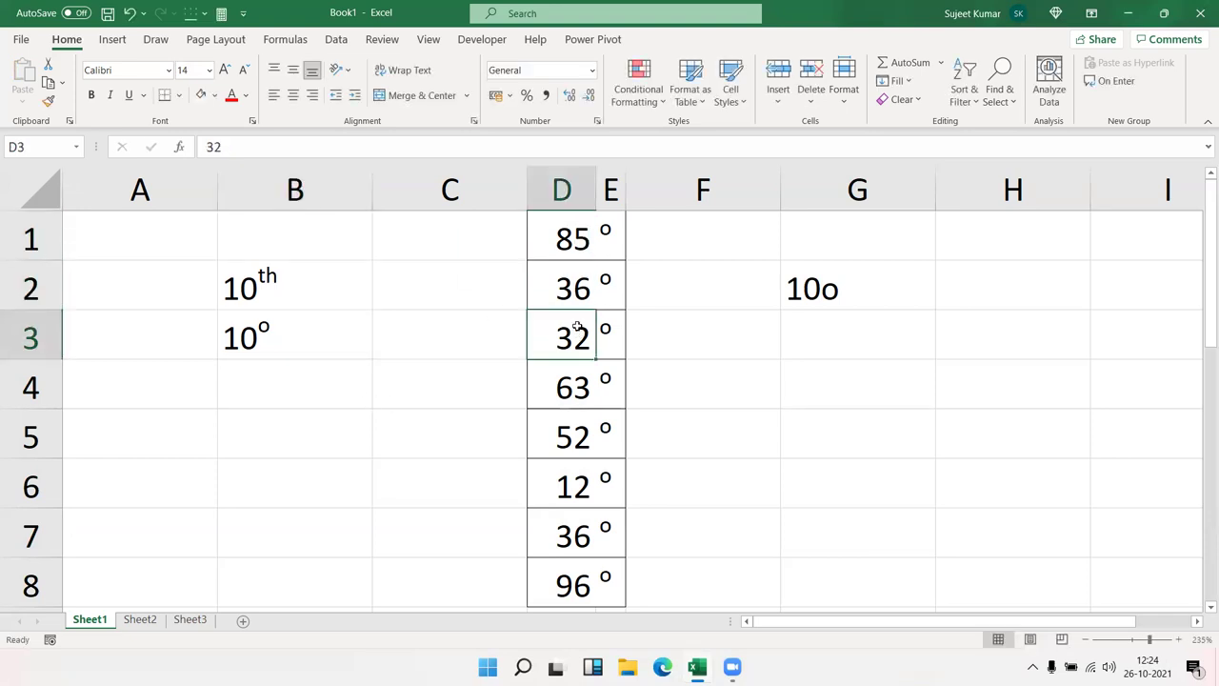
pyautogui.click(576, 437)
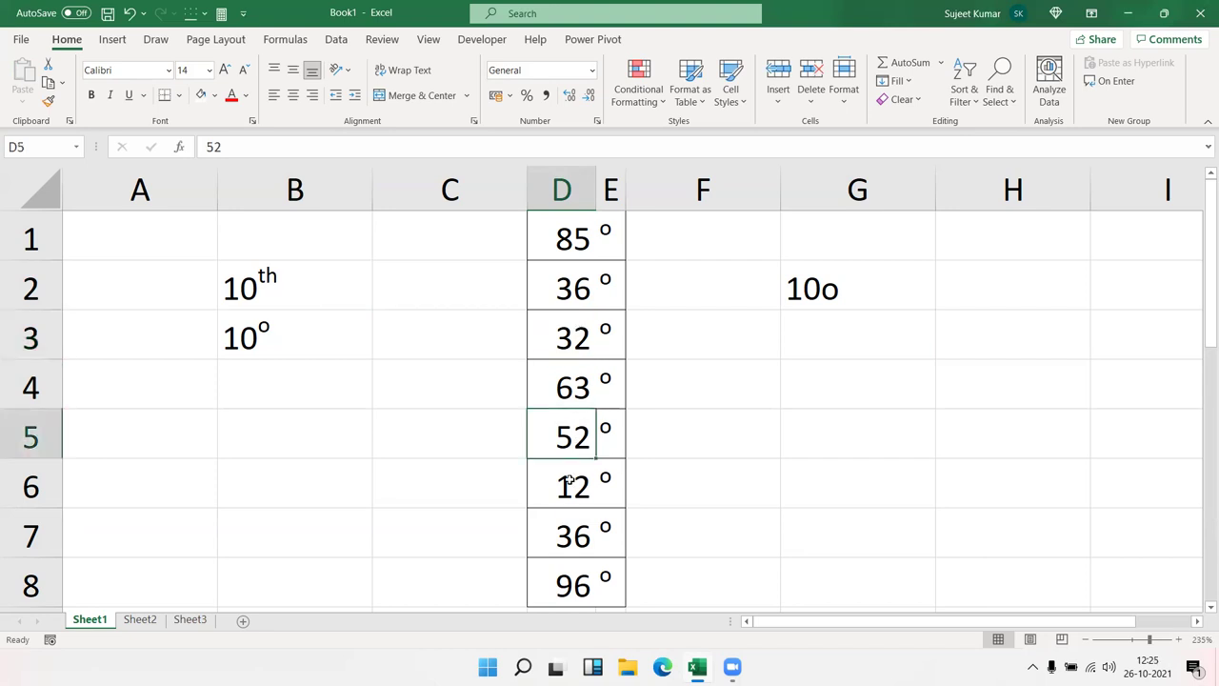
pyautogui.click(568, 500)
pyautogui.click(563, 528)
pyautogui.click(567, 581)
pyautogui.scroll(-2, 519, 448)
pyautogui.scroll(2, 548, 434)
pyautogui.click(550, 346)
pyautogui.click(555, 276)
pyautogui.click(562, 237)
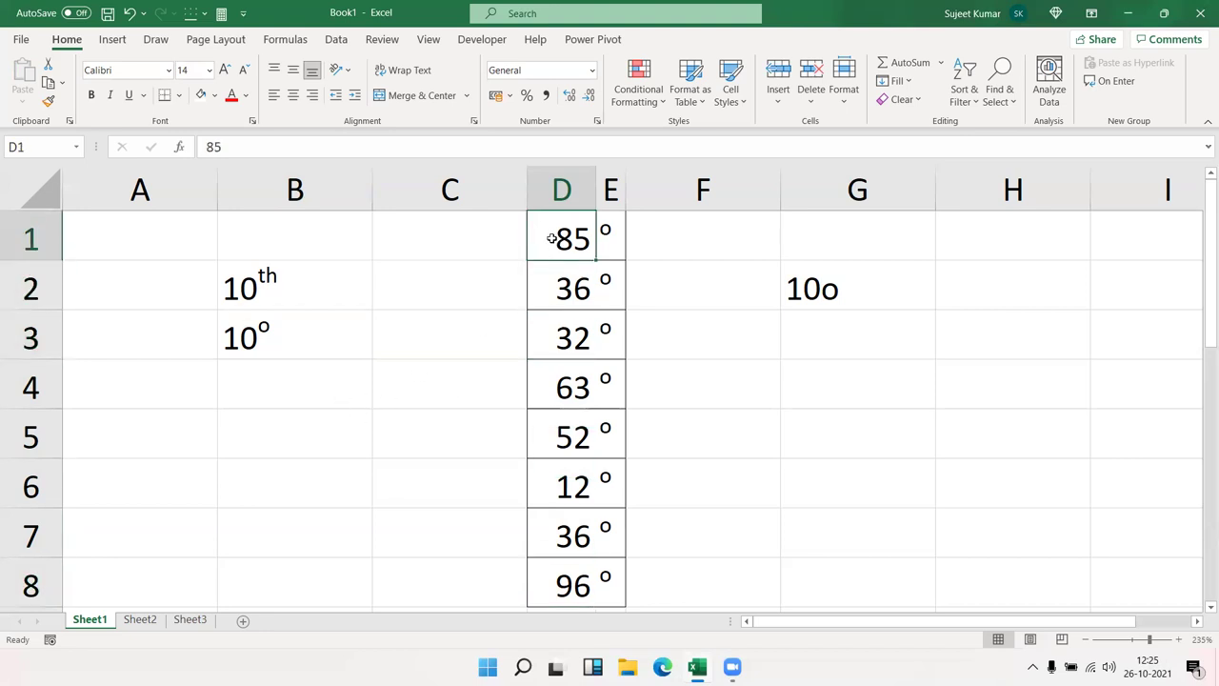
pyautogui.moveTo(552, 238); pyautogui.dragTo(600, 328)
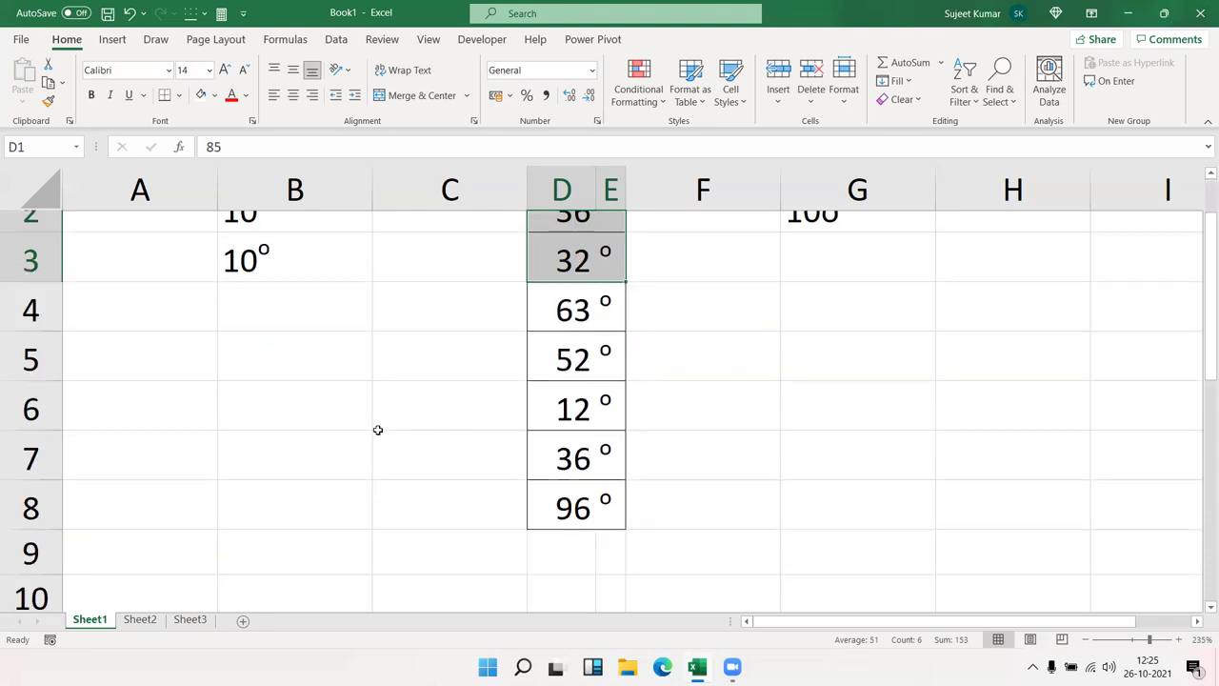
# Switch to Sheet2 and select cell D6
pyautogui.scroll(-3, 378, 430)
pyautogui.click(149, 617)
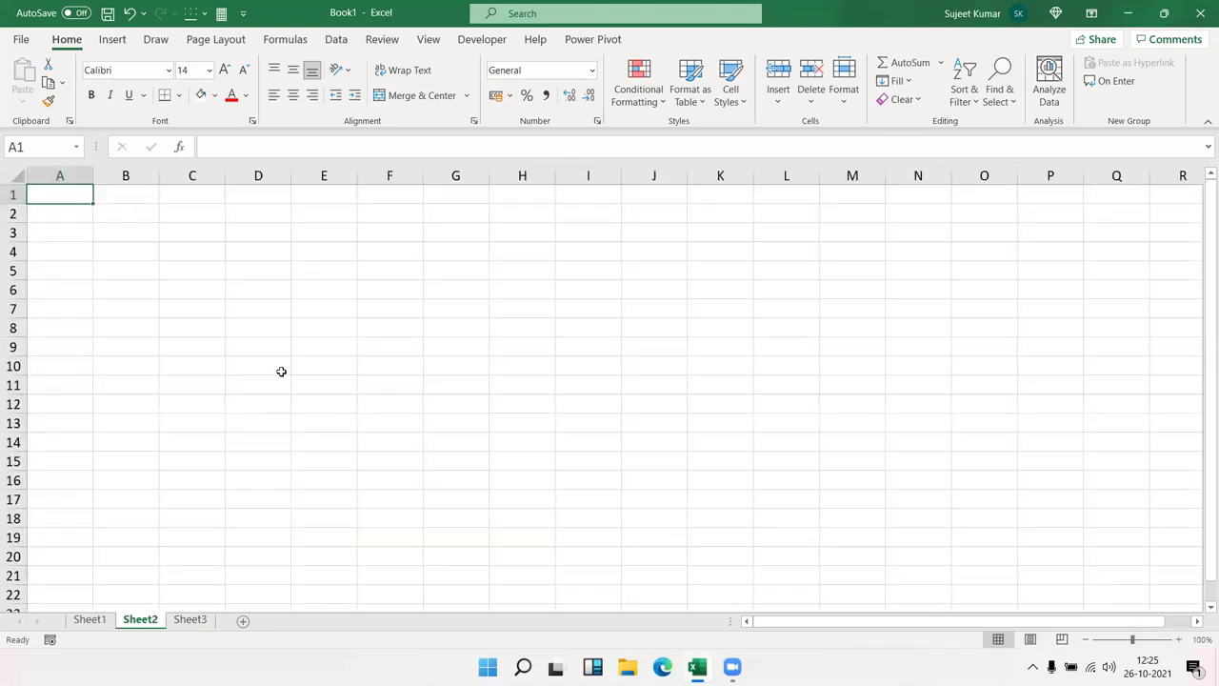
pyautogui.click(287, 284)
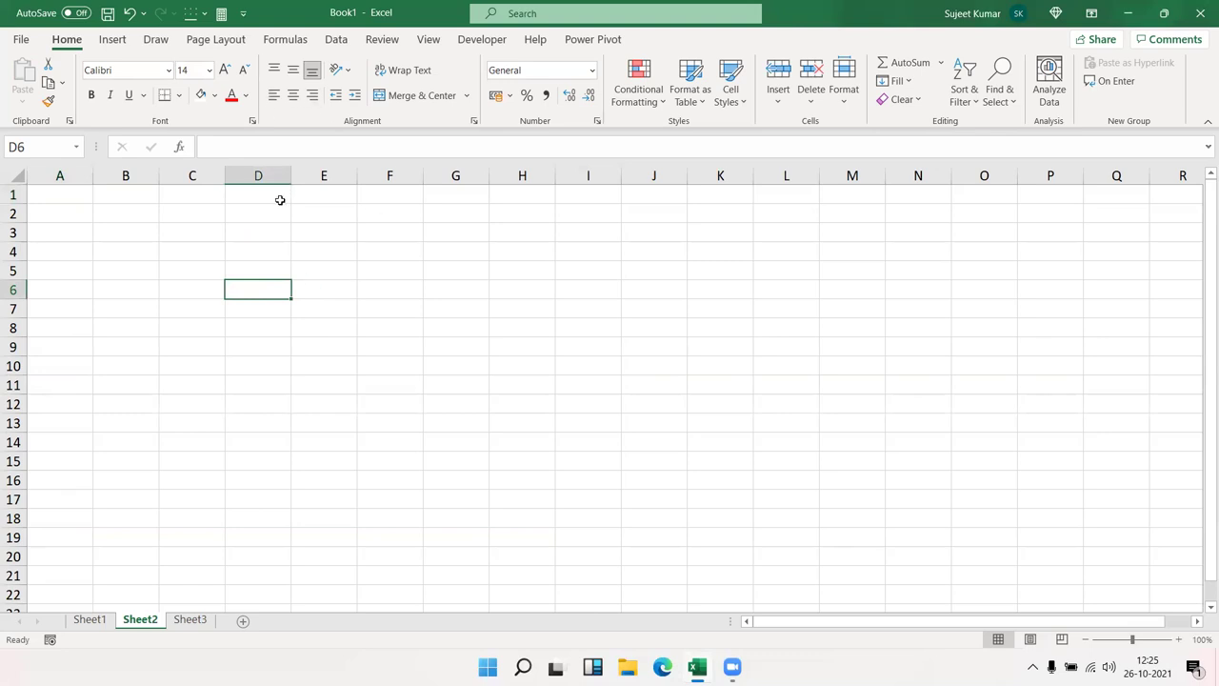
# Select D4:G14 on Sheet2 and fill it solid black
pyautogui.click(277, 250)
pyautogui.moveTo(277, 250); pyautogui.dragTo(425, 441)
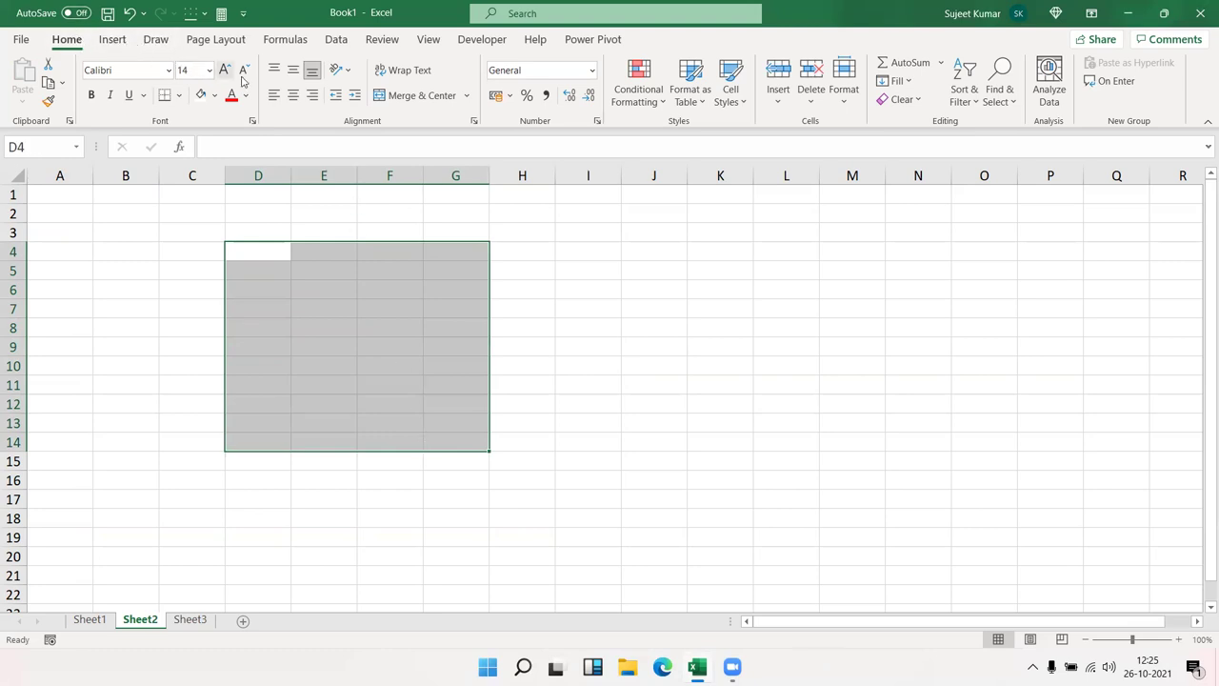
pyautogui.click(217, 97)
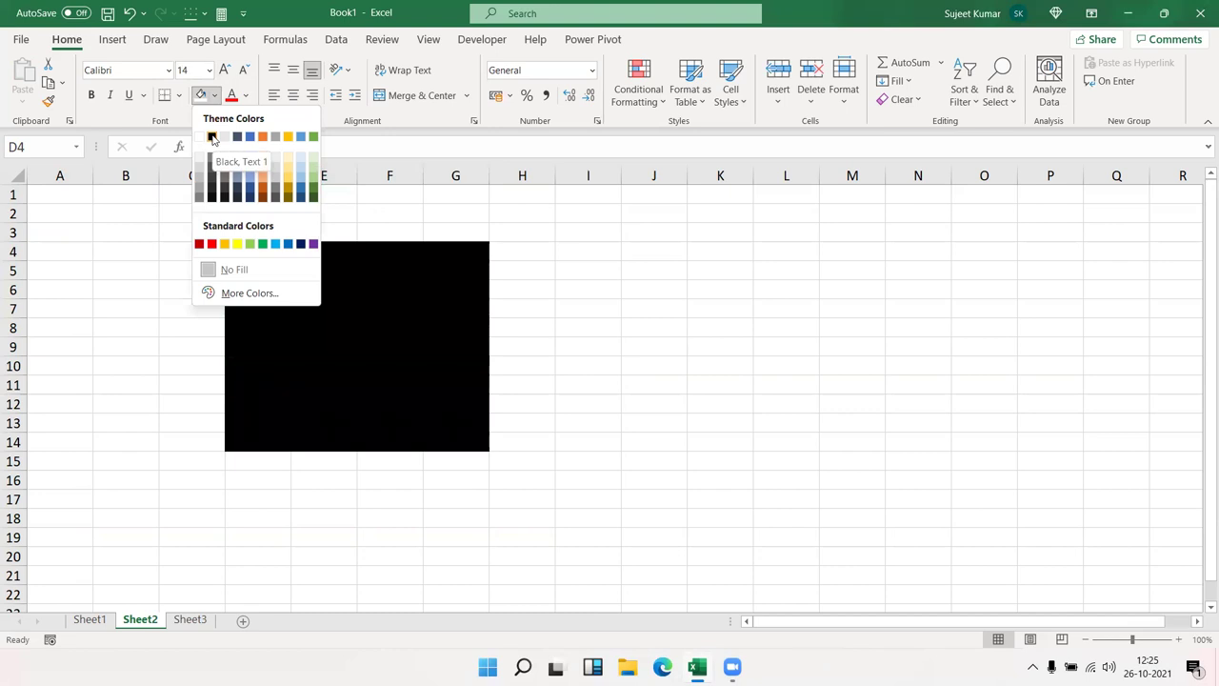
pyautogui.click(211, 136)
# Set the black block's font colour to white
pyautogui.click(245, 95)
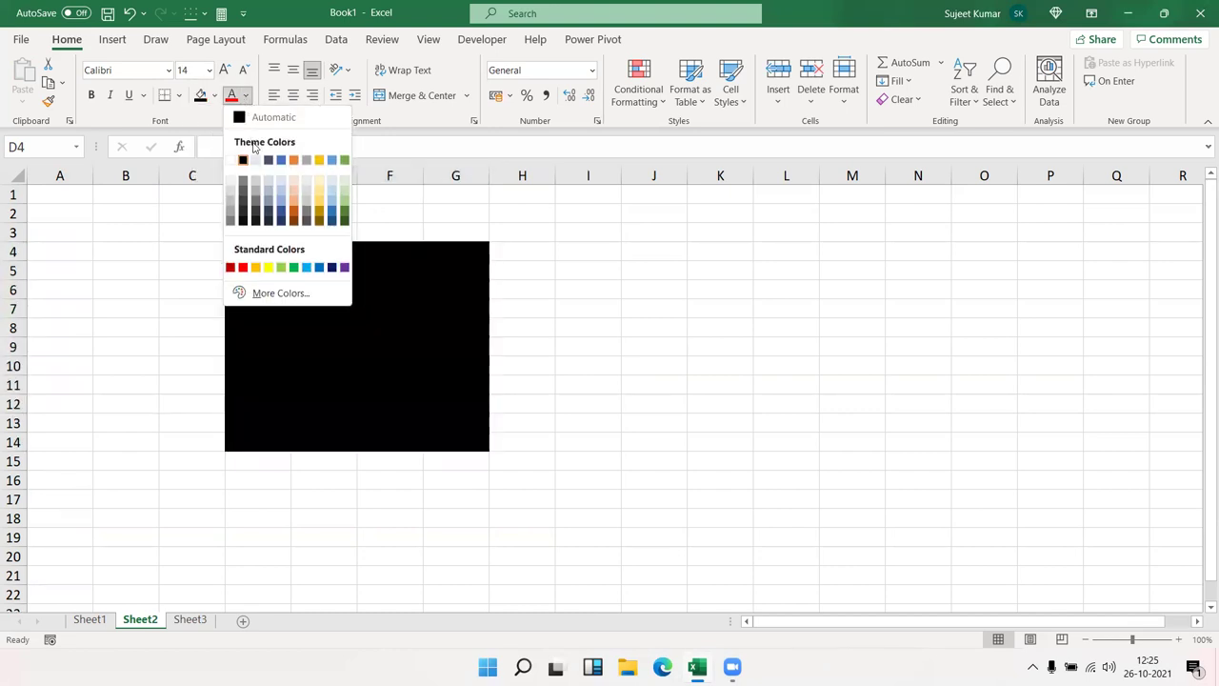
pyautogui.click(228, 160)
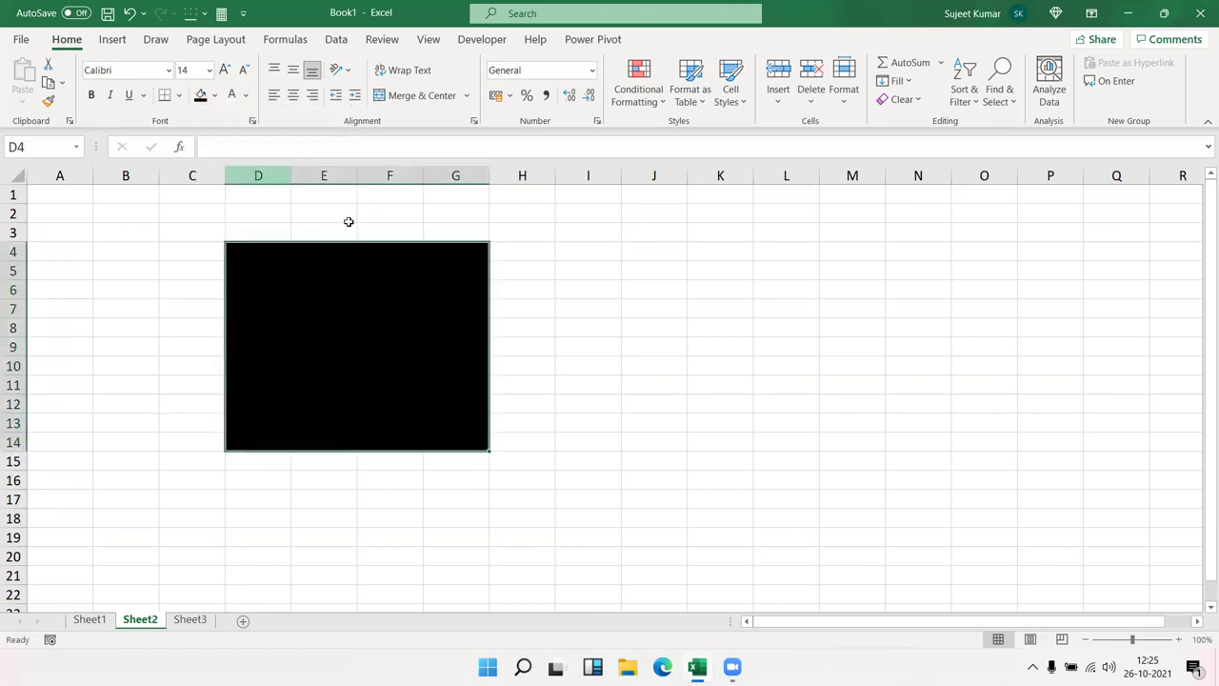
pyautogui.click(605, 341)
pyautogui.click(336, 291)
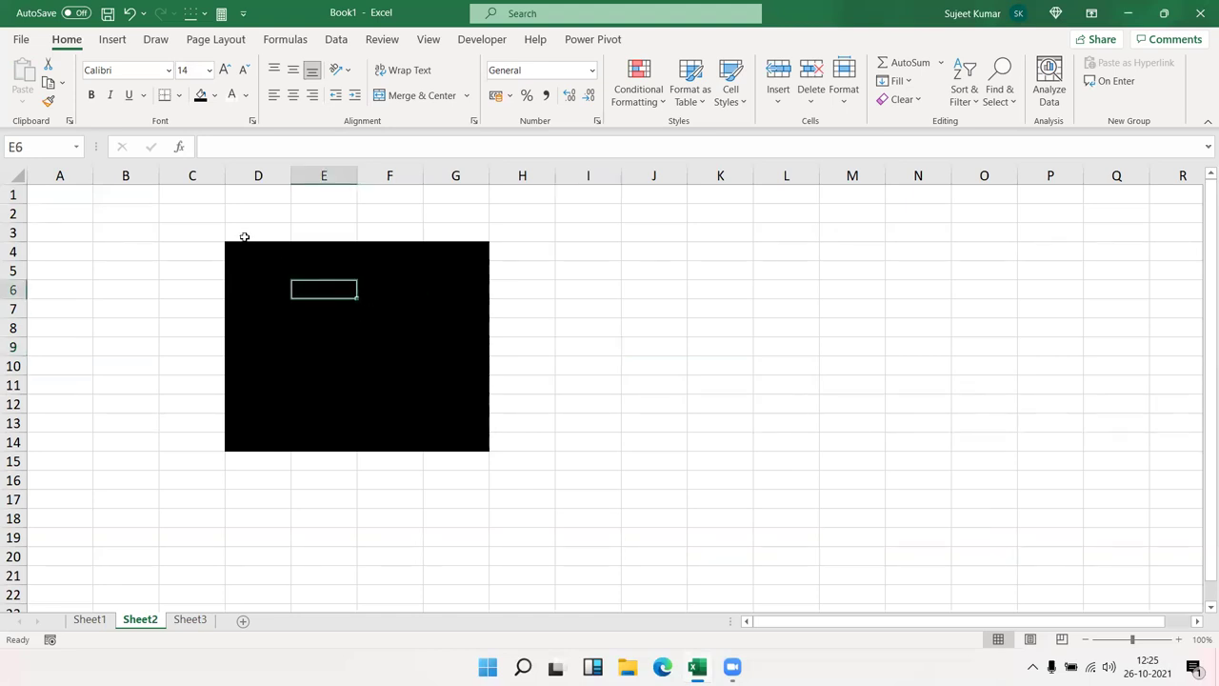
# Merge and centre cells E6:F11 inside the black block
pyautogui.moveTo(242, 236); pyautogui.dragTo(207, 239)
pyautogui.click(239, 302)
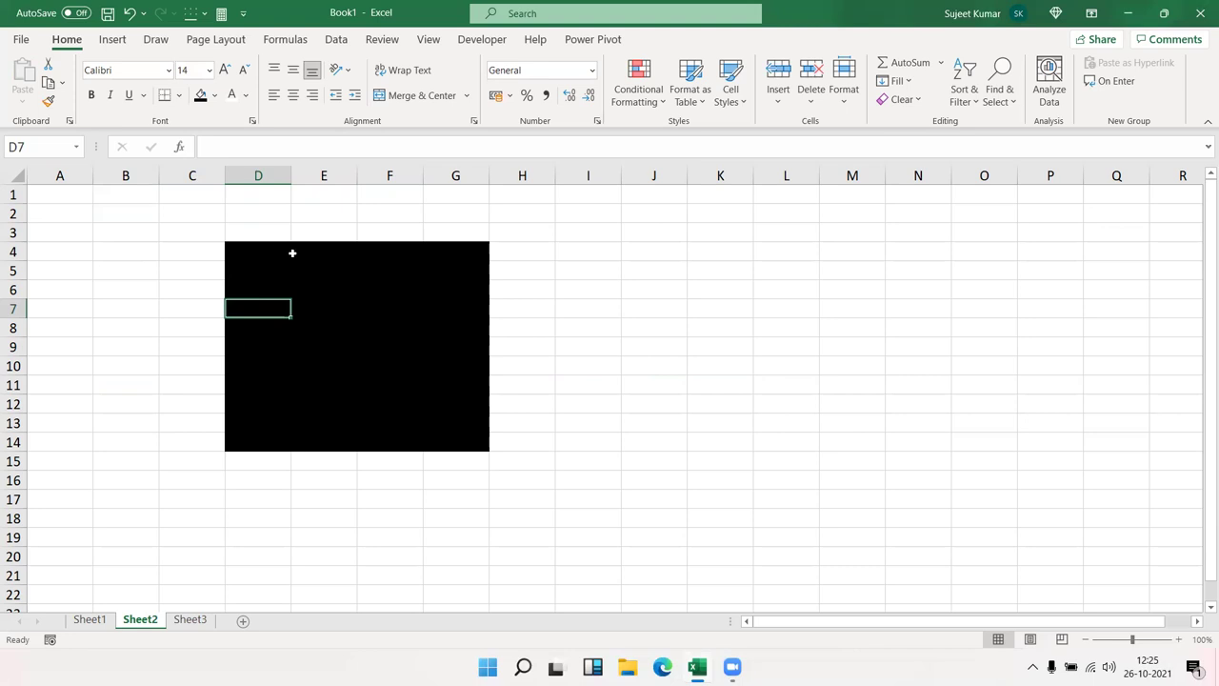
pyautogui.moveTo(314, 286); pyautogui.dragTo(380, 379)
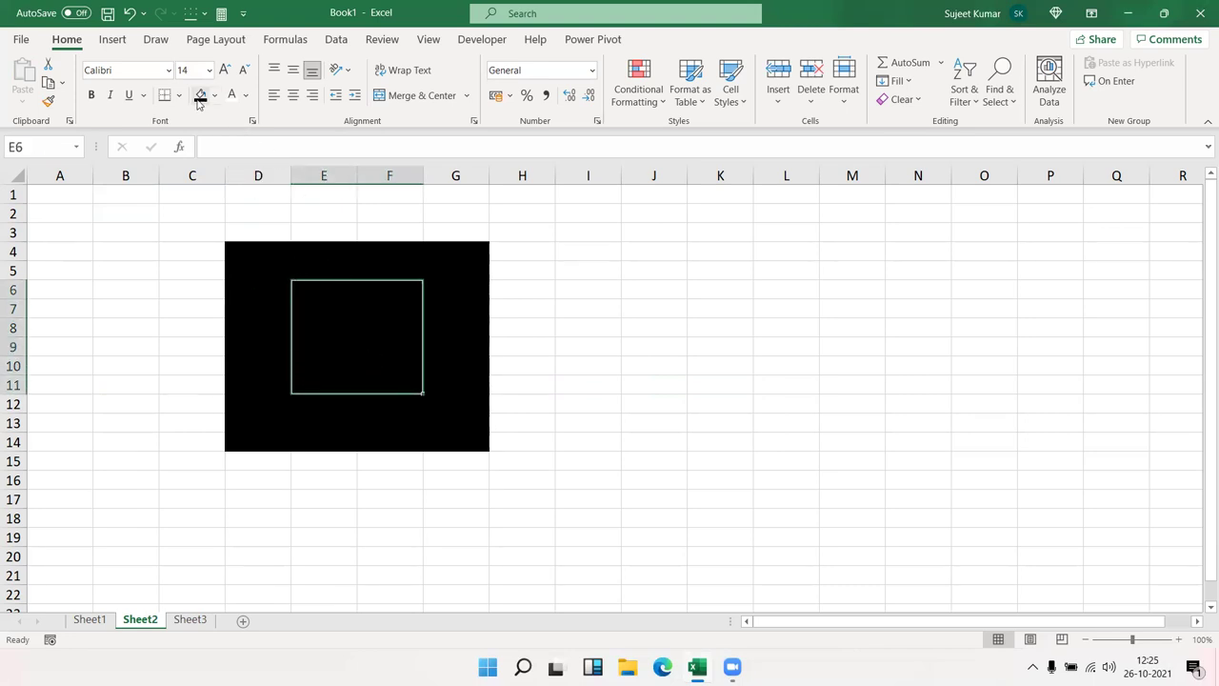
pyautogui.click(390, 103)
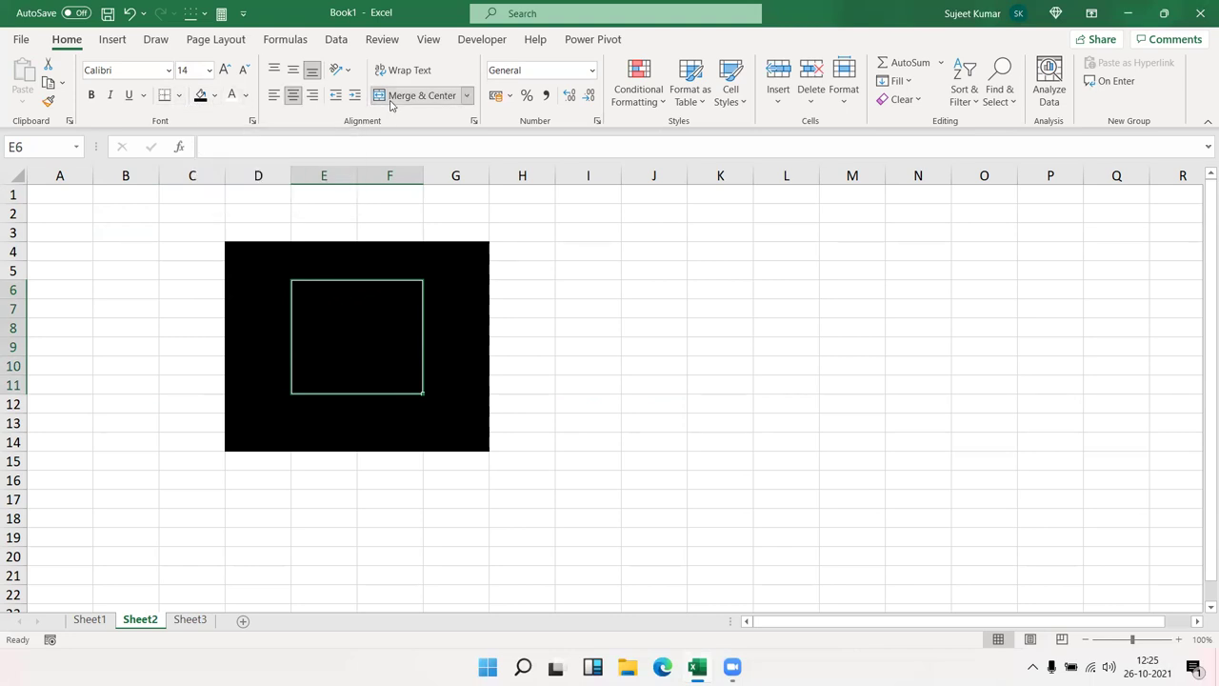
pyautogui.click(571, 303)
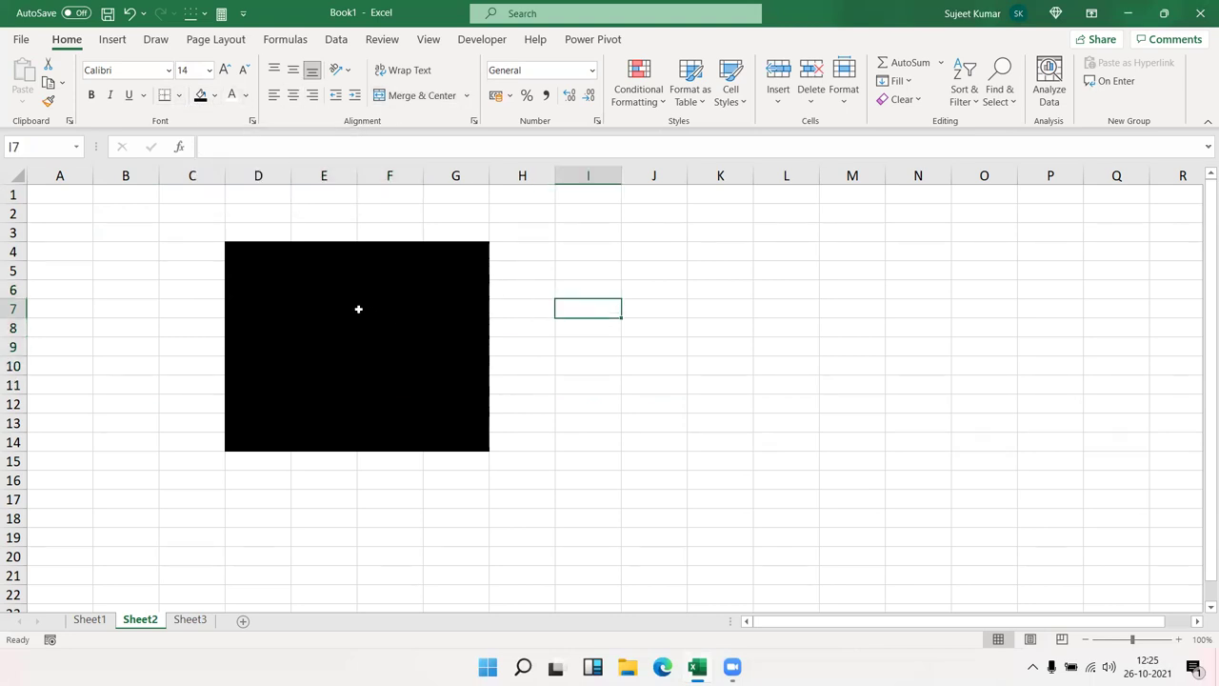
pyautogui.click(306, 291)
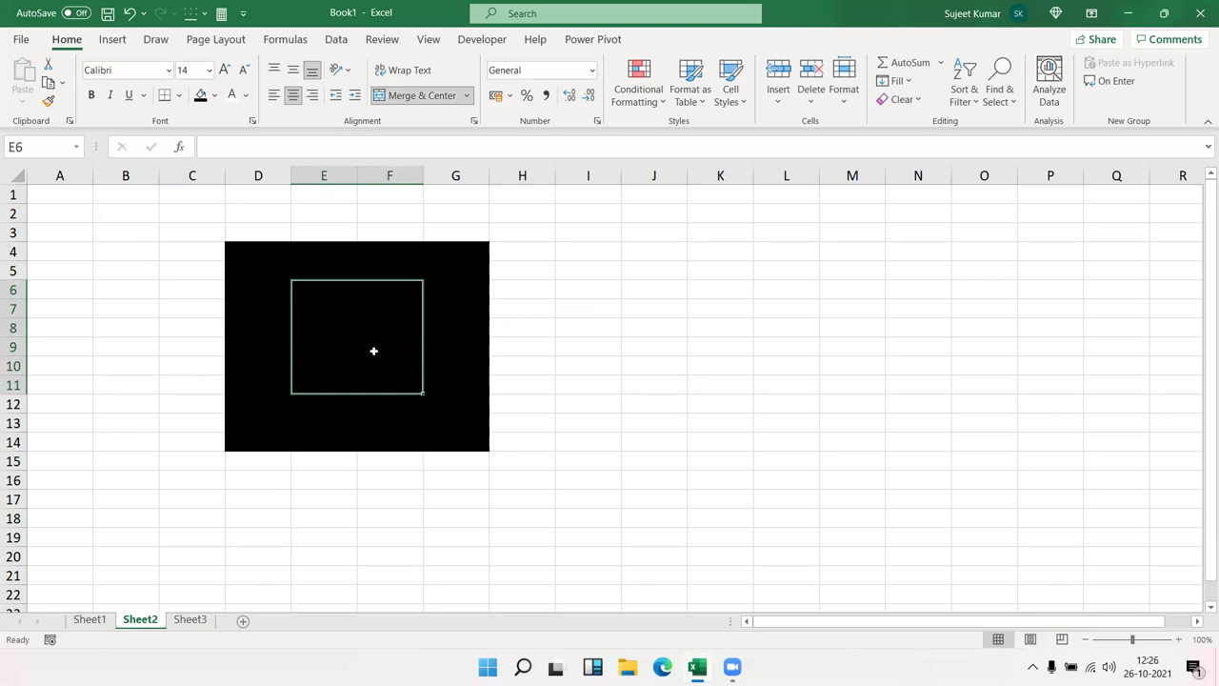
# Deselect the block and show the Developer tab
pyautogui.click(581, 343)
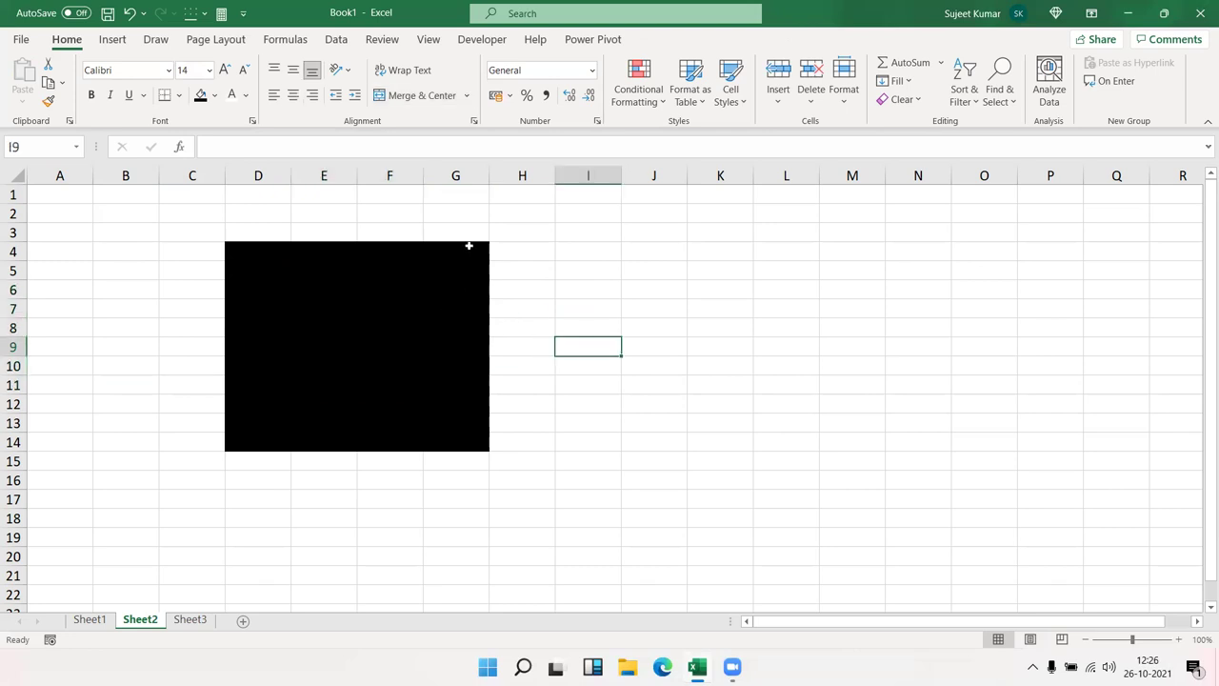
pyautogui.click(226, 237)
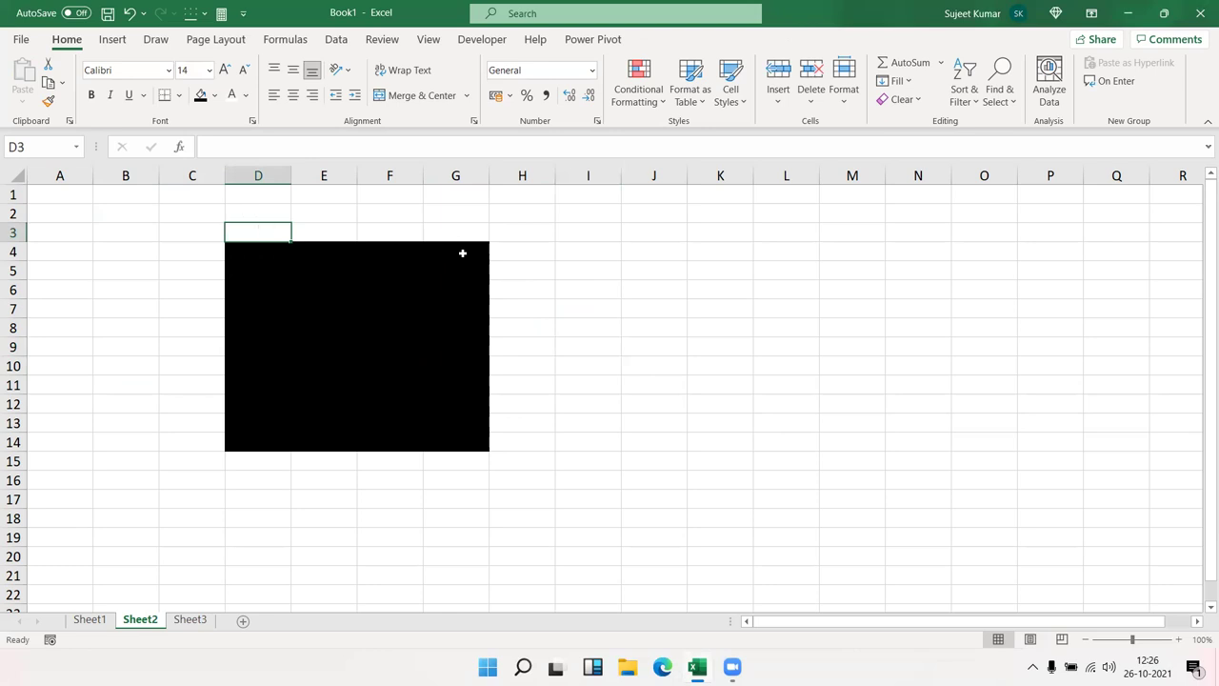
pyautogui.click(580, 385)
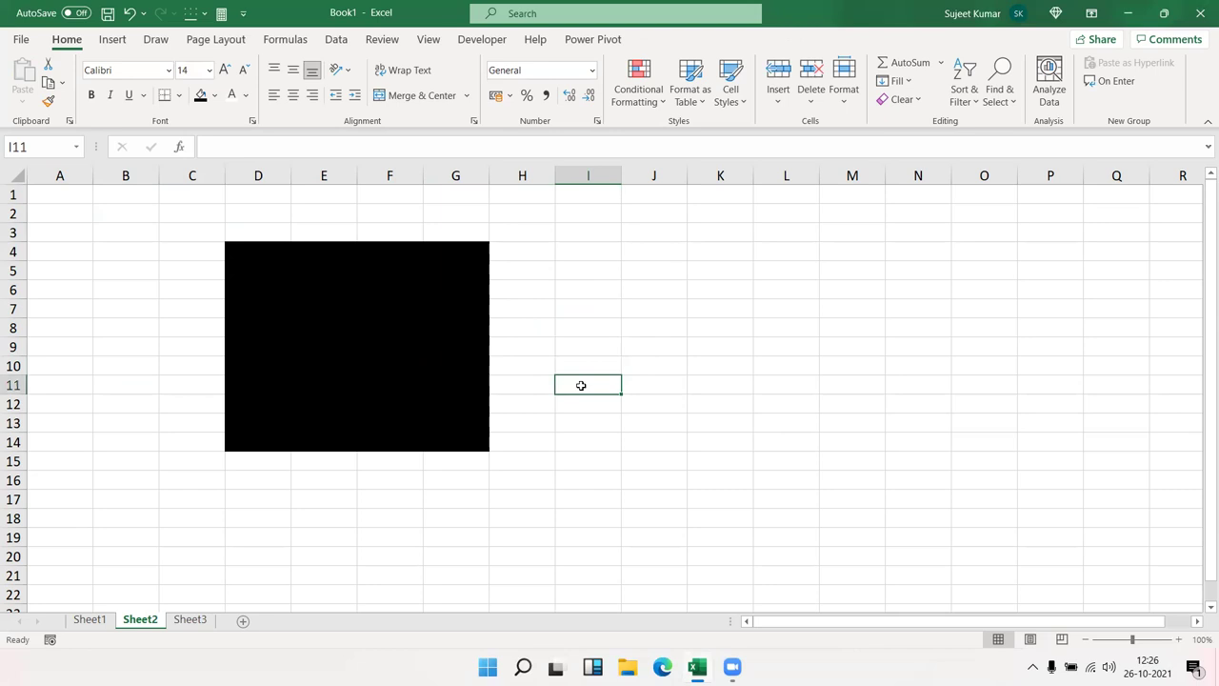
pyautogui.click(458, 46)
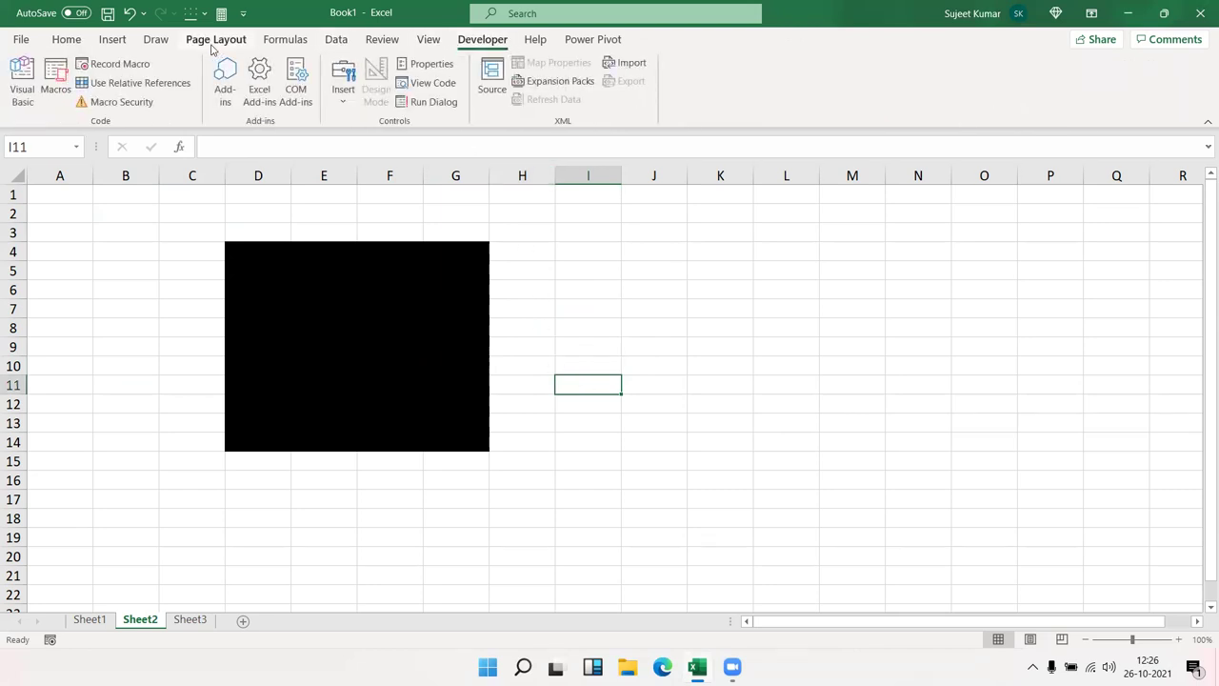
# Draw a rounded rectangle to the right of the black block
pyautogui.click(113, 40)
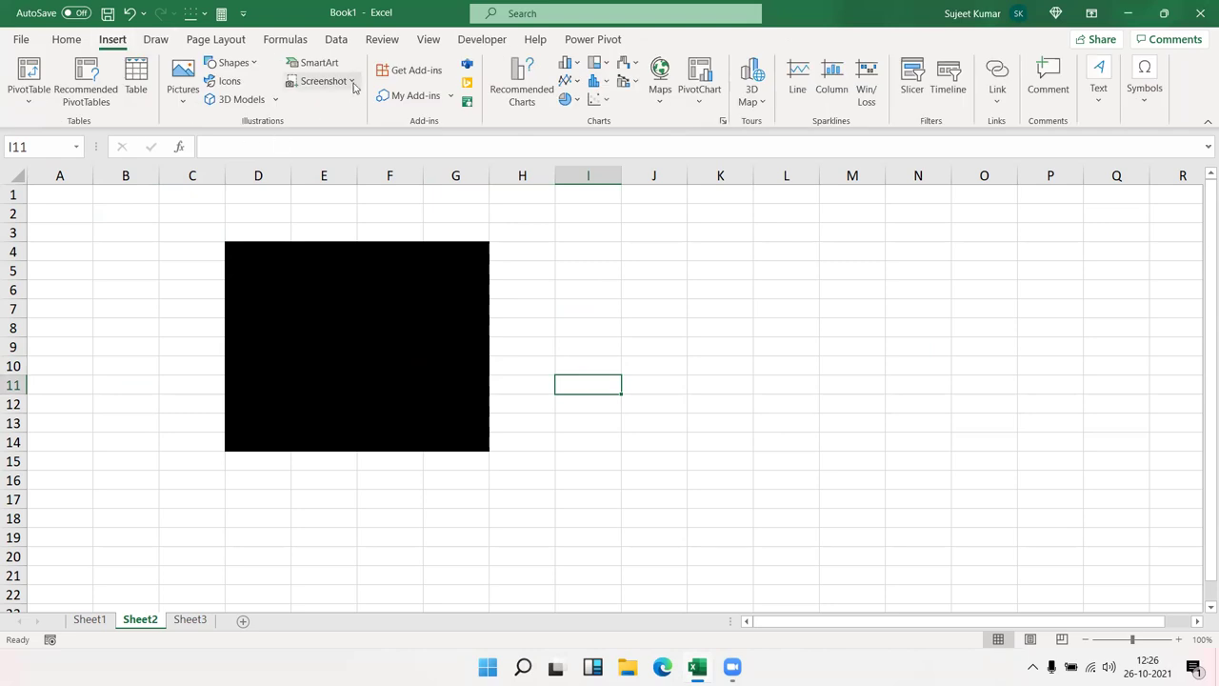
pyautogui.click(234, 63)
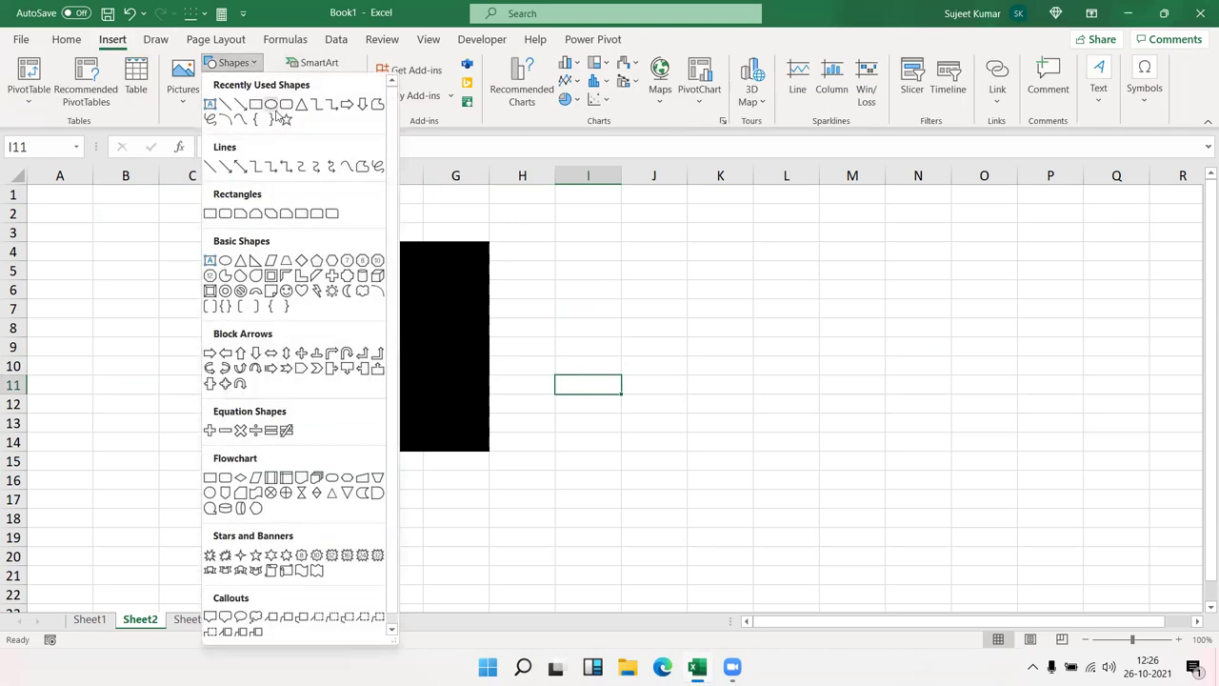
pyautogui.click(287, 104)
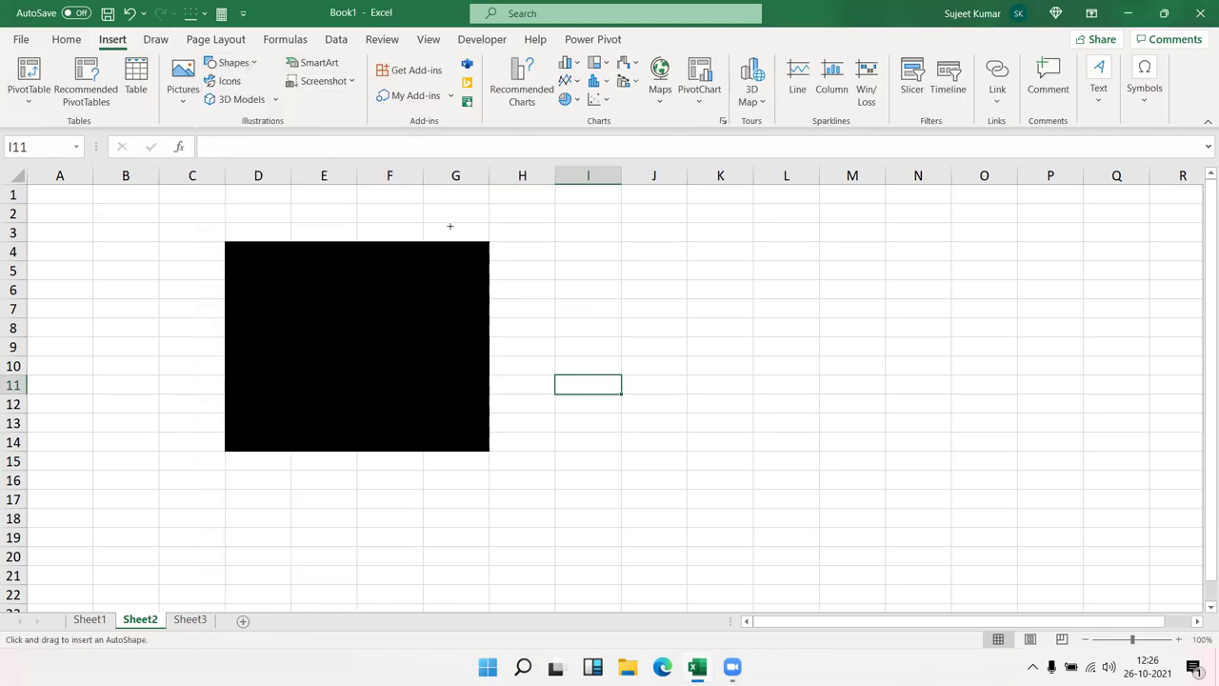
pyautogui.moveTo(600, 243); pyautogui.dragTo(935, 520)
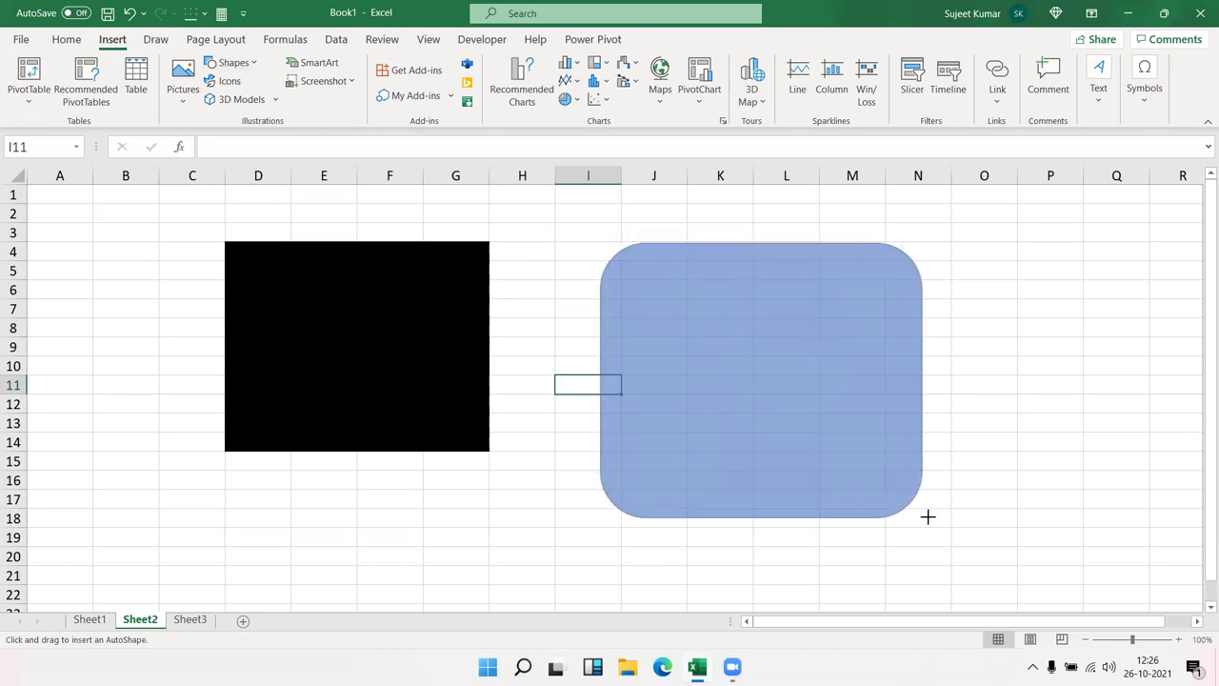
pyautogui.moveTo(850, 424); pyautogui.dragTo(807, 416)
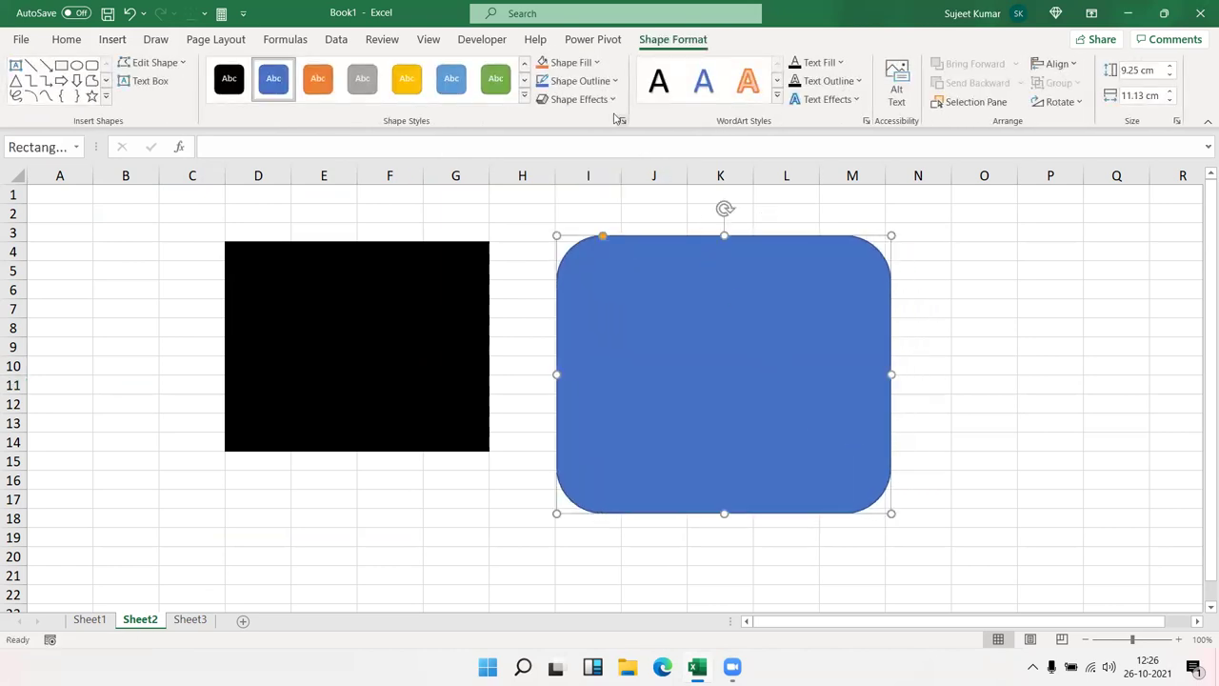
# Give the rounded rectangle no fill and a black 6 pt outline
pyautogui.click(583, 64)
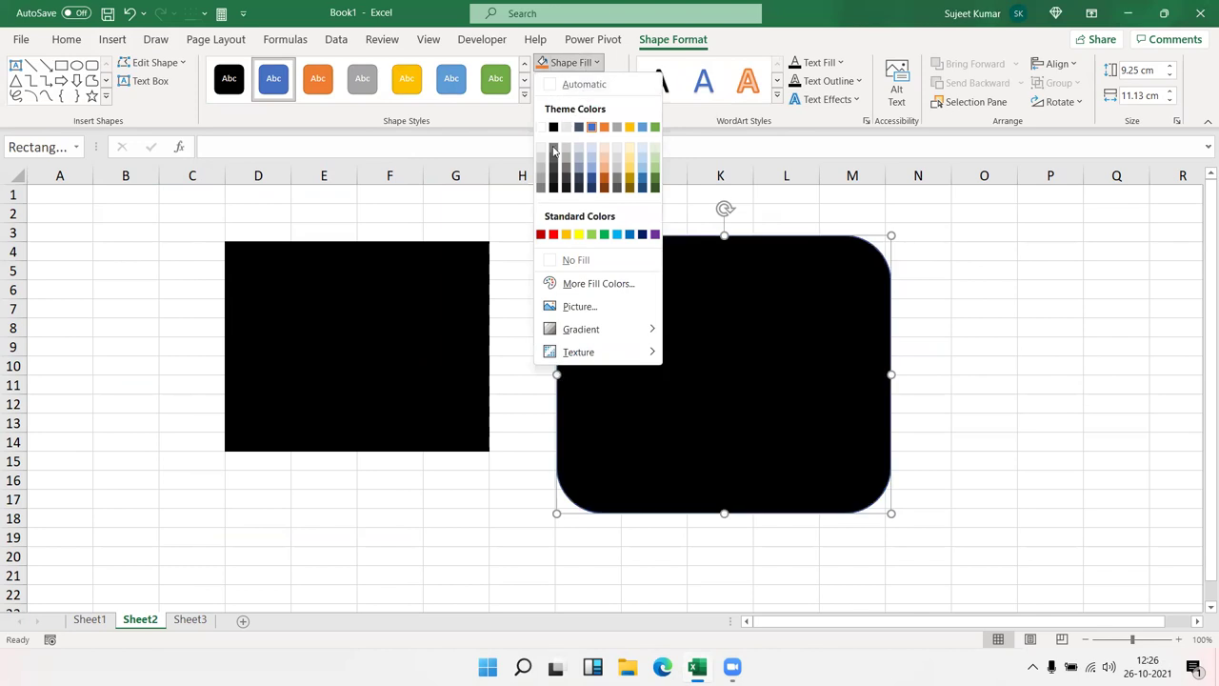
pyautogui.click(571, 260)
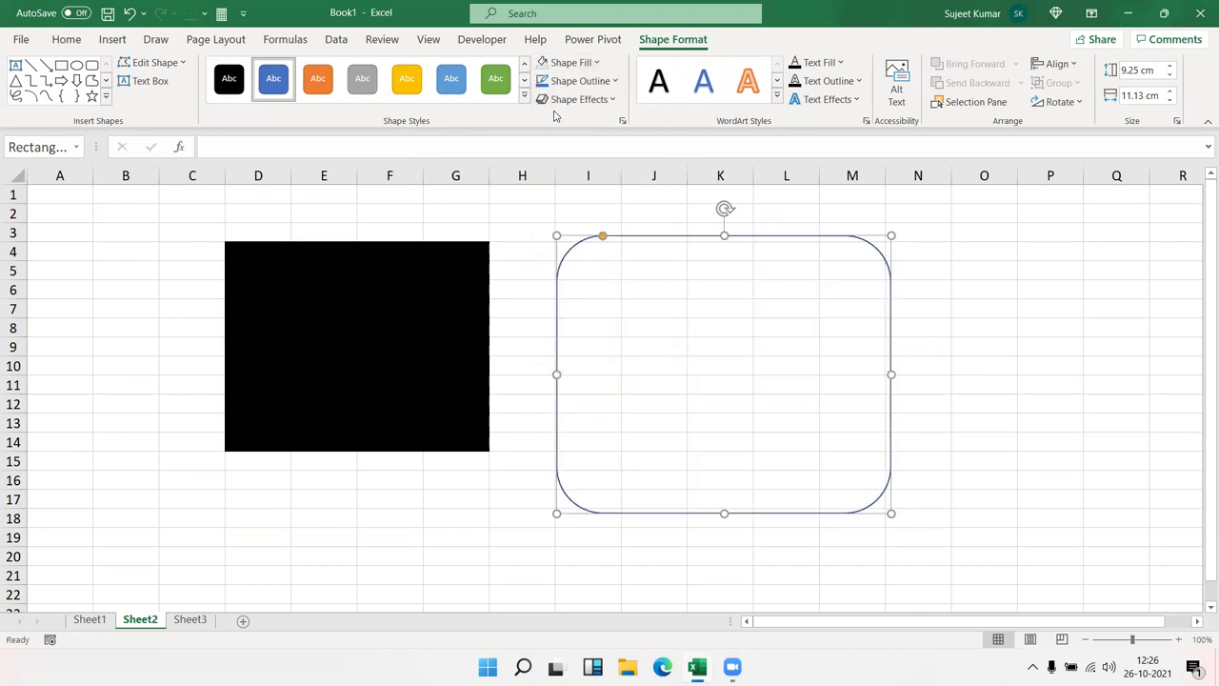
pyautogui.click(569, 84)
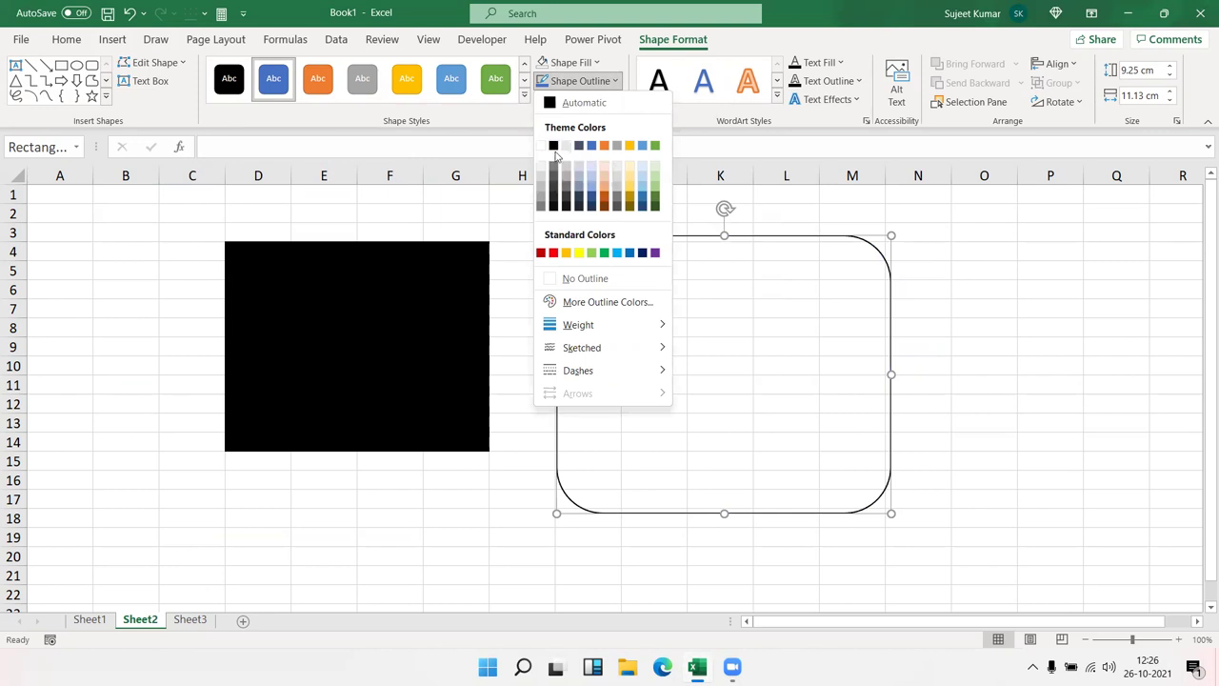
pyautogui.click(554, 147)
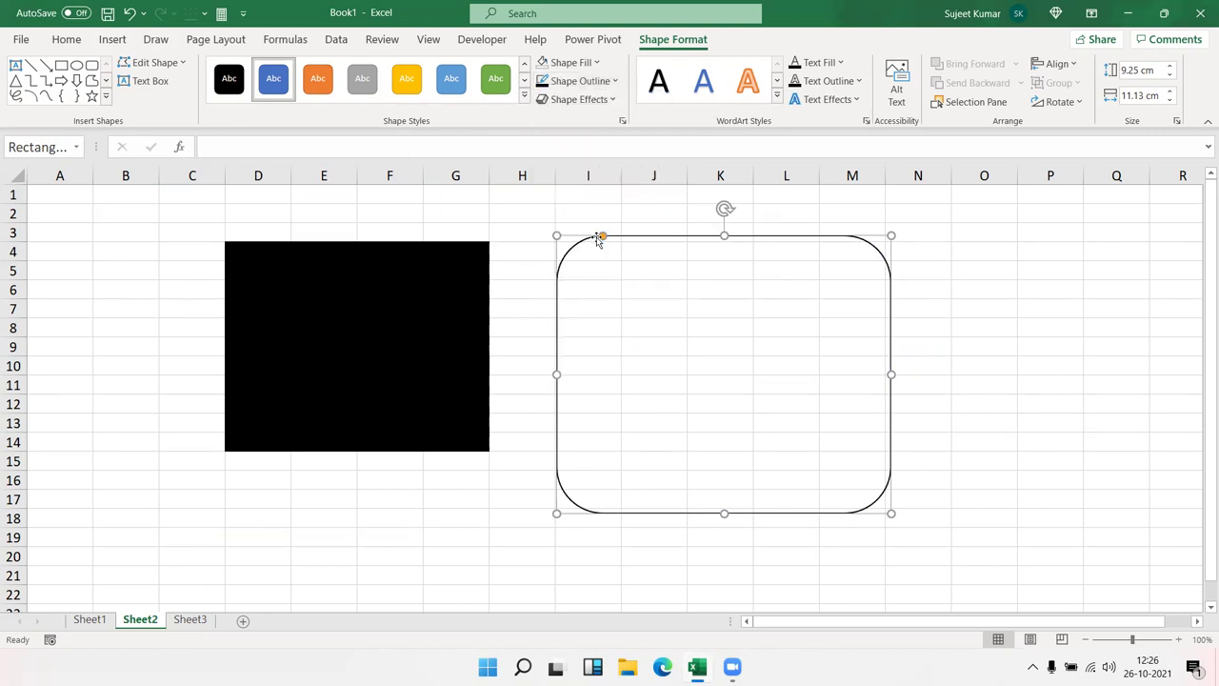
pyautogui.click(581, 83)
pyautogui.moveTo(607, 327)
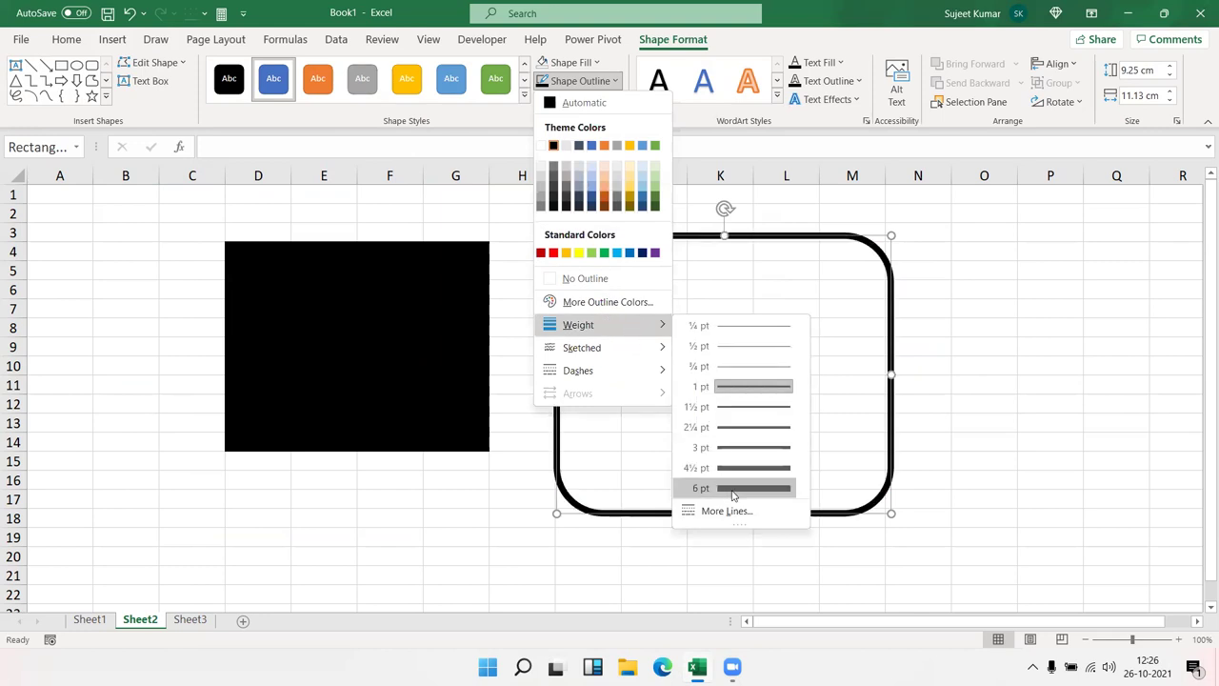
pyautogui.click(733, 495)
# Move and resize the rectangle to about 7.13 cm by 8.95 cm over the black block
pyautogui.moveTo(769, 509); pyautogui.dragTo(422, 495)
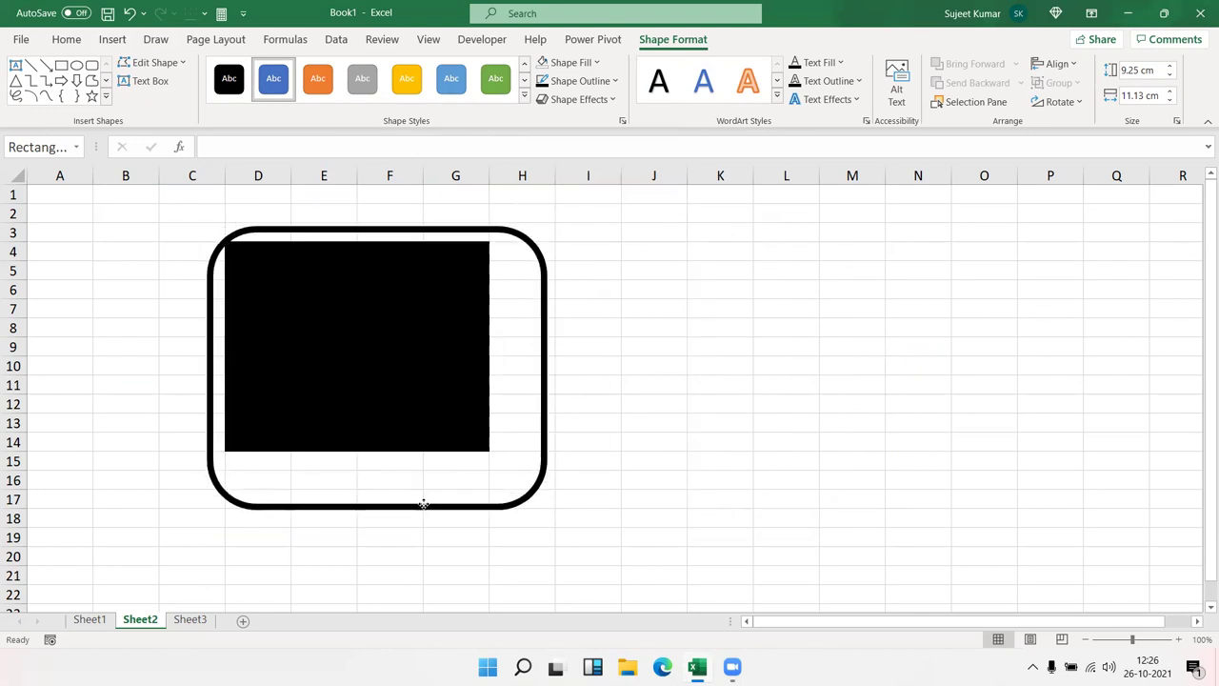
pyautogui.moveTo(548, 514); pyautogui.dragTo(491, 455)
pyautogui.moveTo(205, 226); pyautogui.dragTo(223, 239)
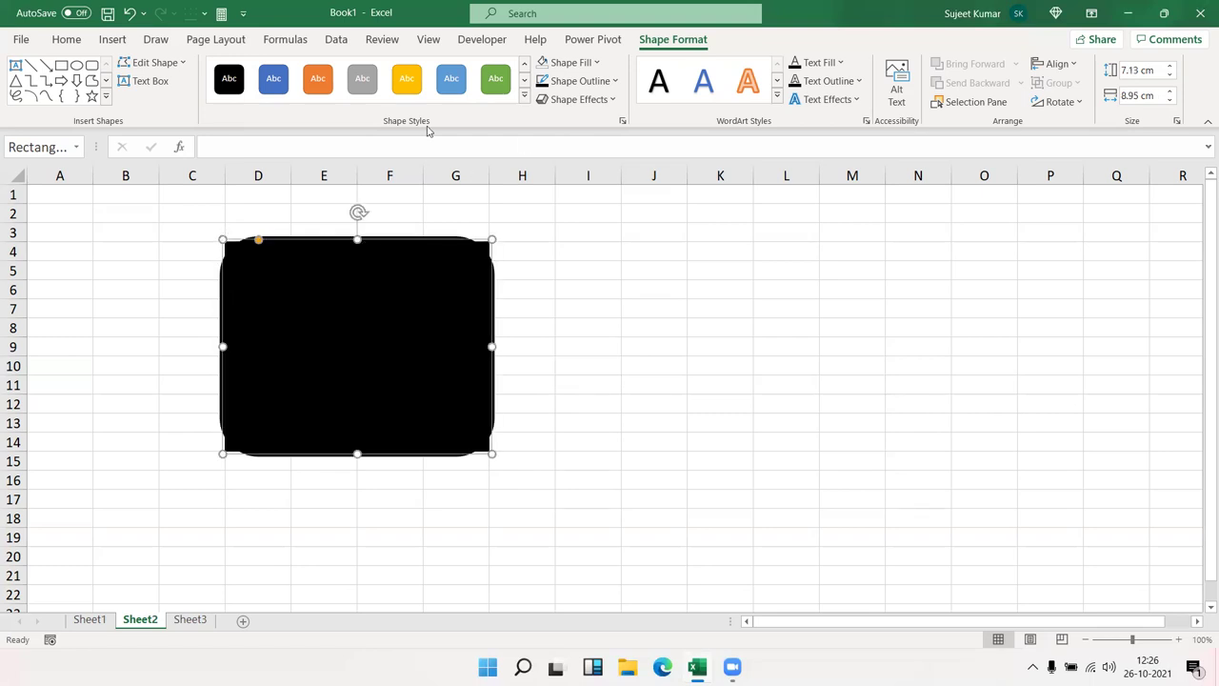
# Raise the rounded rectangle's outline width to about 24.75 pt in the line settings
pyautogui.click(560, 60)
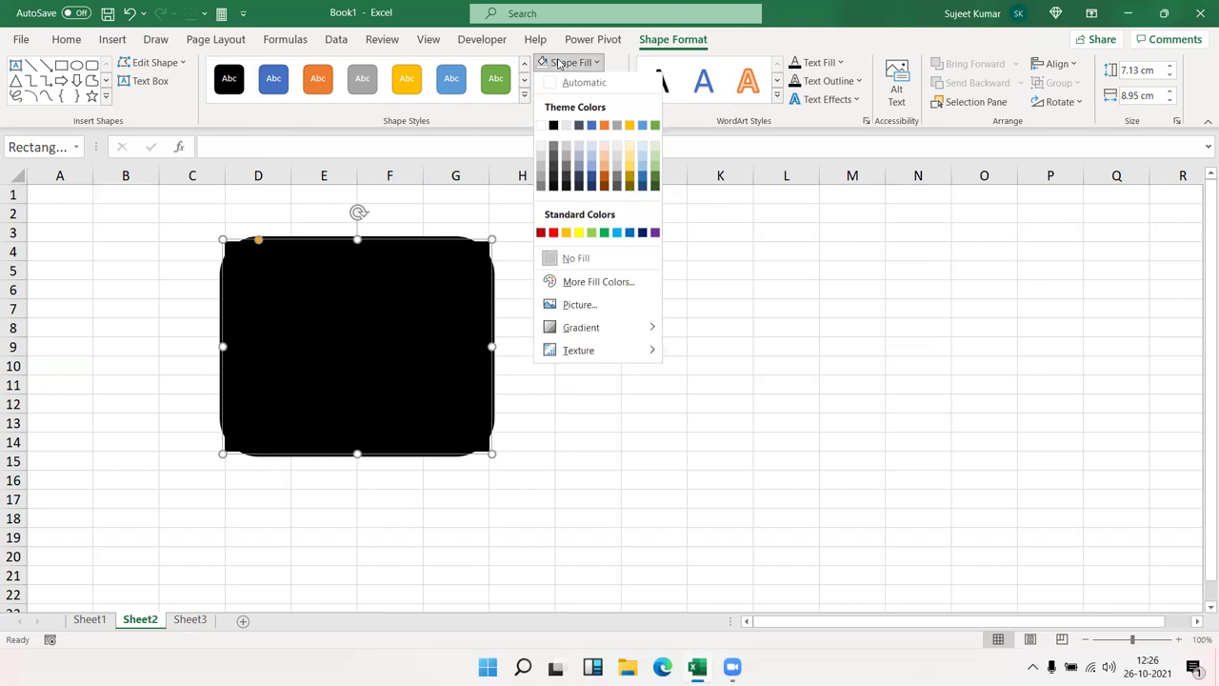
pyautogui.click(655, 128)
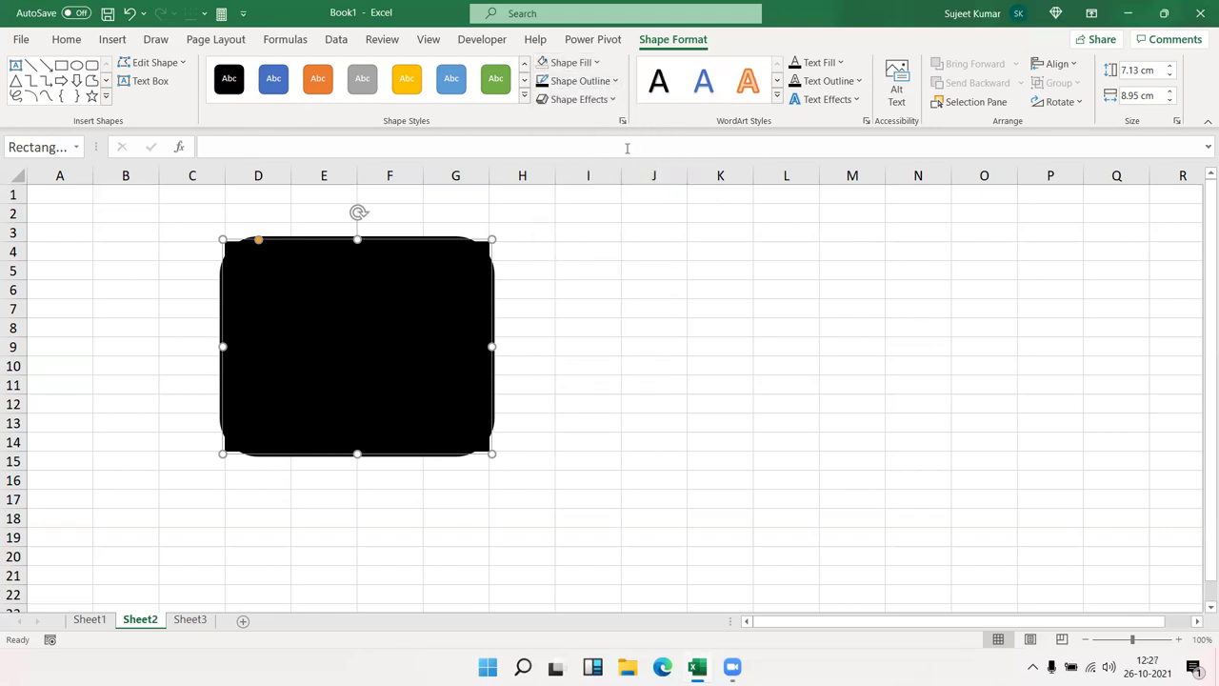
pyautogui.click(596, 82)
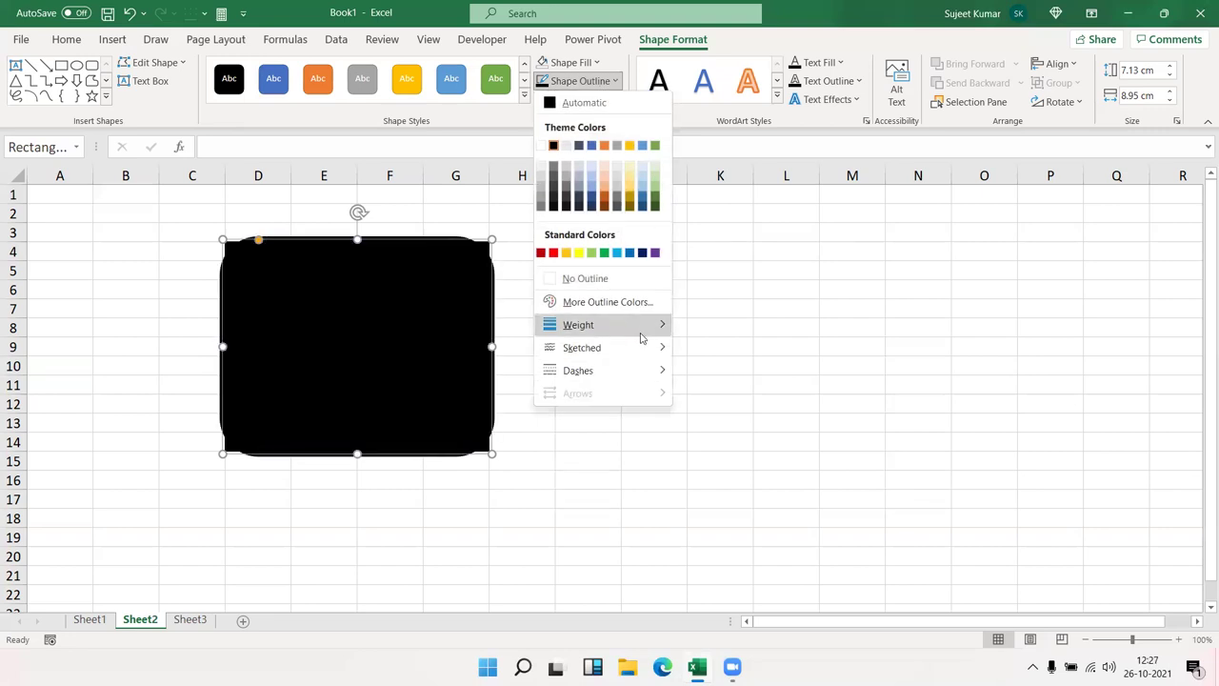
pyautogui.moveTo(645, 348)
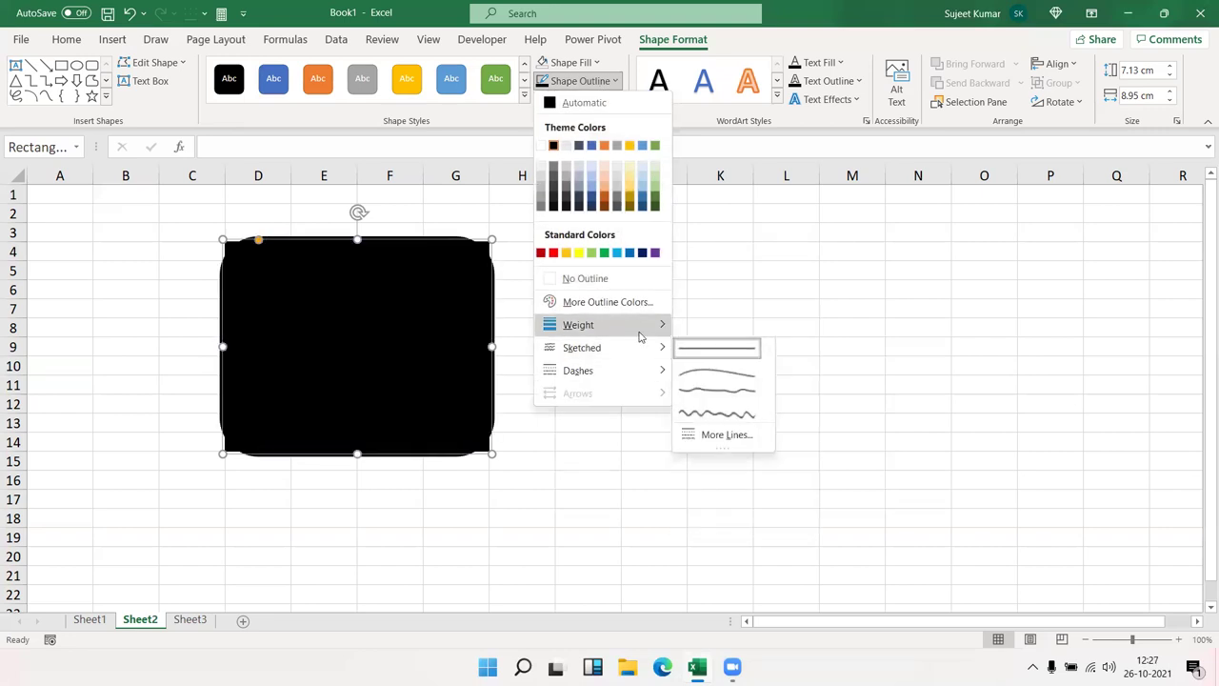
pyautogui.click(723, 511)
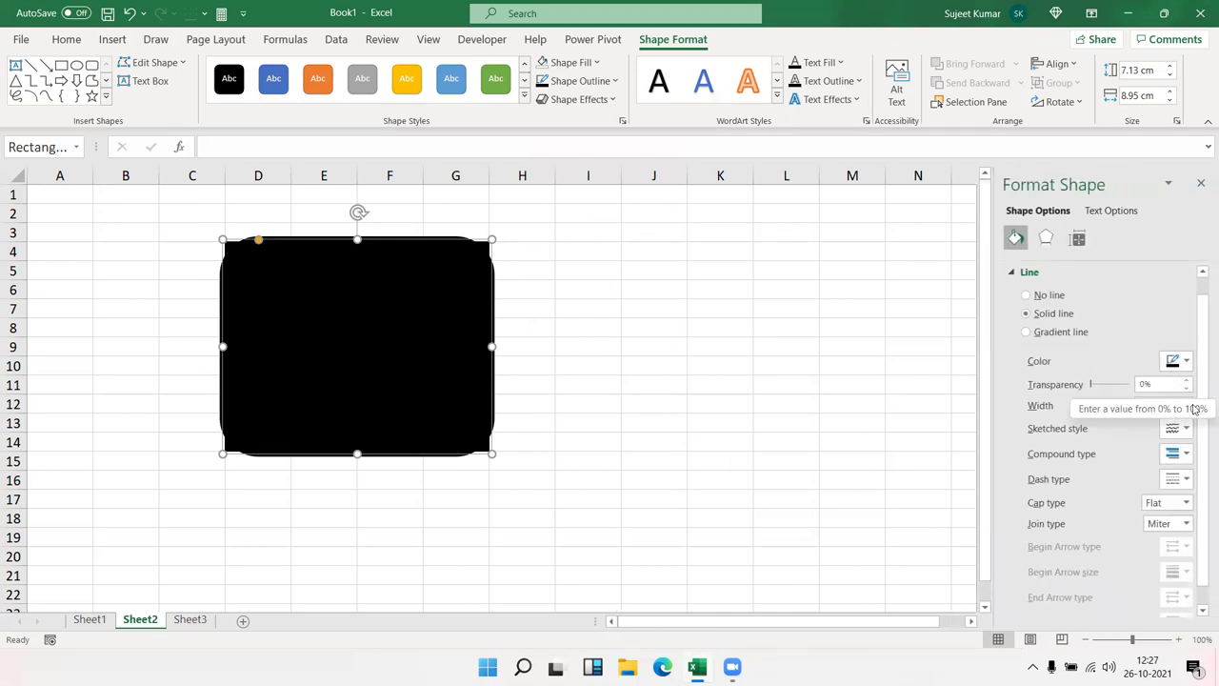
pyautogui.click(1191, 401)
pyautogui.click(1190, 402)
pyautogui.click(1190, 402)
pyautogui.click(1191, 402)
pyautogui.click(1191, 402)
pyautogui.click(1190, 402)
pyautogui.click(1191, 402)
pyautogui.click(1189, 402)
pyautogui.click(1189, 402)
pyautogui.click(1189, 402)
pyautogui.click(1189, 402)
pyautogui.click(1189, 402)
pyautogui.click(1189, 402)
pyautogui.click(1189, 402)
pyautogui.click(1189, 402)
pyautogui.click(1189, 402)
pyautogui.click(1188, 402)
pyautogui.click(1189, 402)
pyautogui.click(1188, 401)
pyautogui.click(1188, 402)
pyautogui.click(1188, 402)
pyautogui.click(1189, 402)
pyautogui.click(1189, 402)
pyautogui.click(1189, 402)
pyautogui.click(1189, 402)
pyautogui.click(1189, 402)
pyautogui.click(1189, 402)
pyautogui.click(1188, 402)
pyautogui.click(1189, 402)
pyautogui.click(1189, 402)
pyautogui.click(1189, 402)
pyautogui.click(1189, 402)
pyautogui.click(1188, 402)
pyautogui.click(1188, 402)
pyautogui.click(1189, 402)
pyautogui.click(1189, 402)
pyautogui.click(1189, 402)
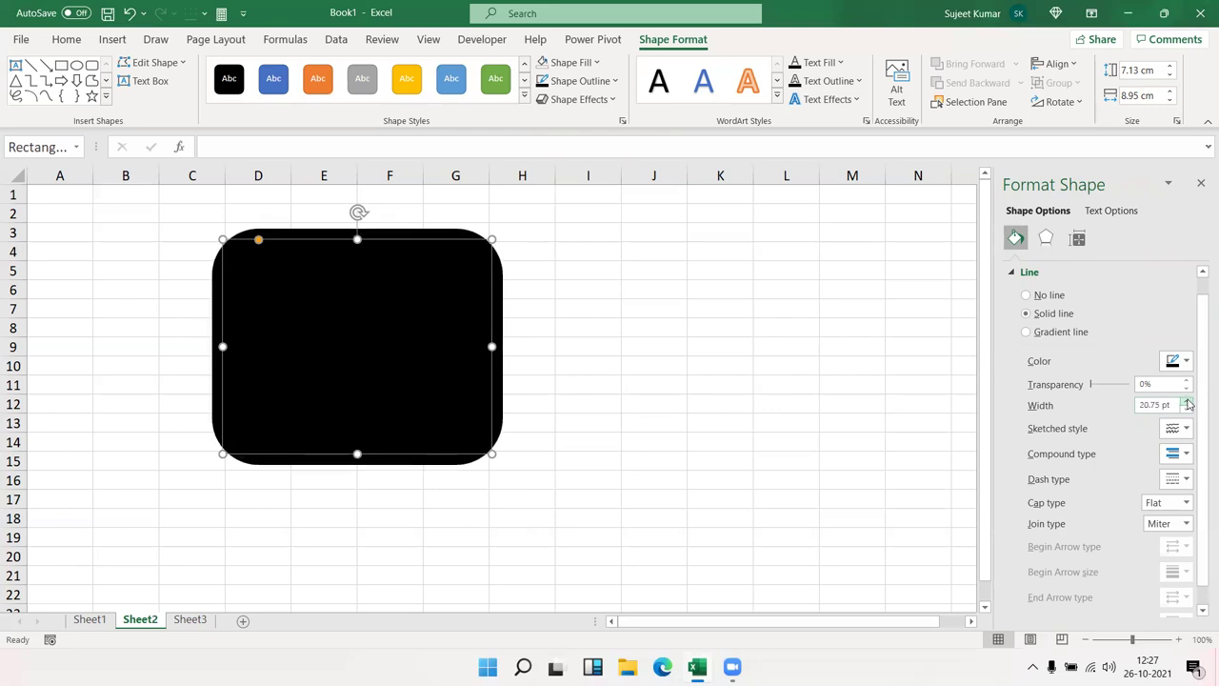
pyautogui.click(1189, 402)
pyautogui.click(1188, 402)
pyautogui.click(1188, 401)
pyautogui.click(1189, 402)
pyautogui.click(1188, 402)
pyautogui.click(1189, 402)
pyautogui.click(1189, 402)
pyautogui.click(1189, 401)
pyautogui.click(1189, 402)
pyautogui.click(1188, 402)
pyautogui.click(1189, 402)
# Enter 'This is Best Format of Advanced Excel' into merged cell E6
pyautogui.click(578, 278)
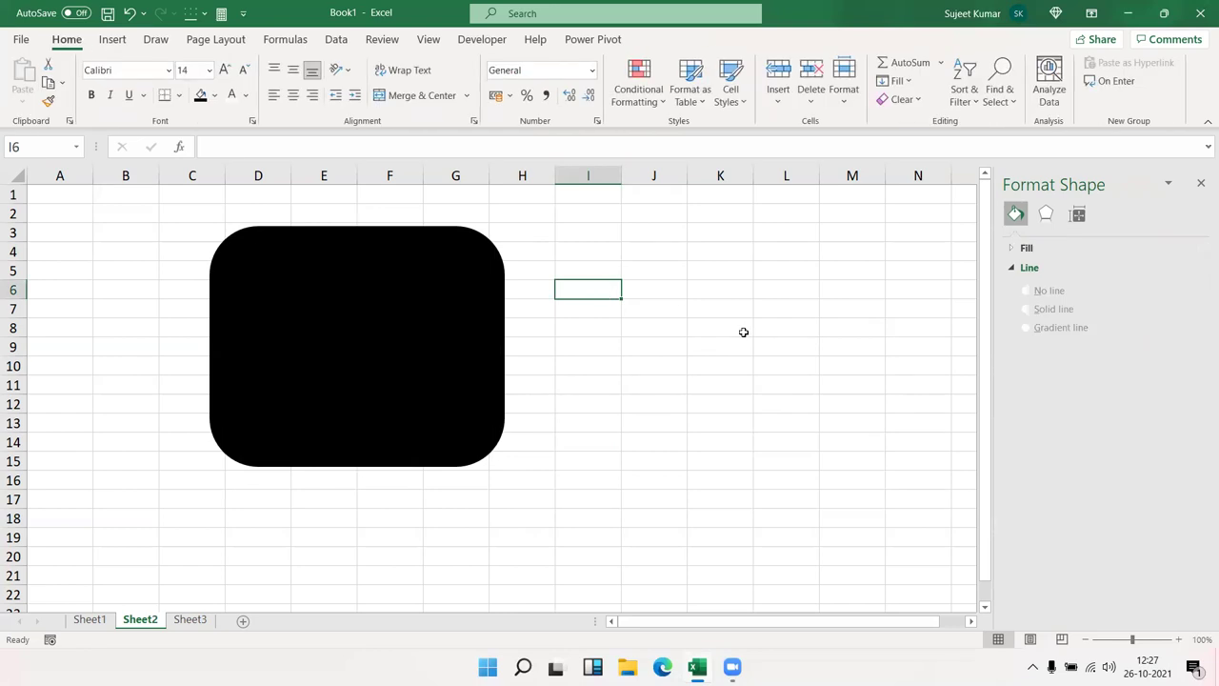
pyautogui.moveTo(324, 289); pyautogui.dragTo(400, 383)
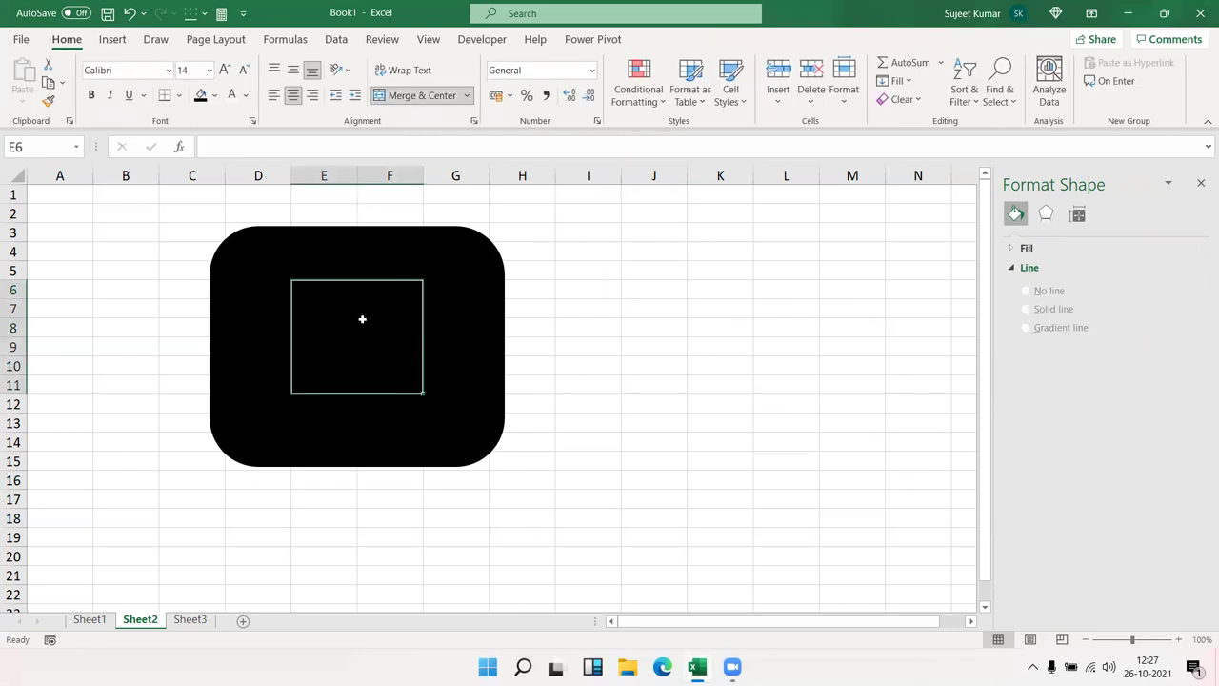
pyautogui.write('t')
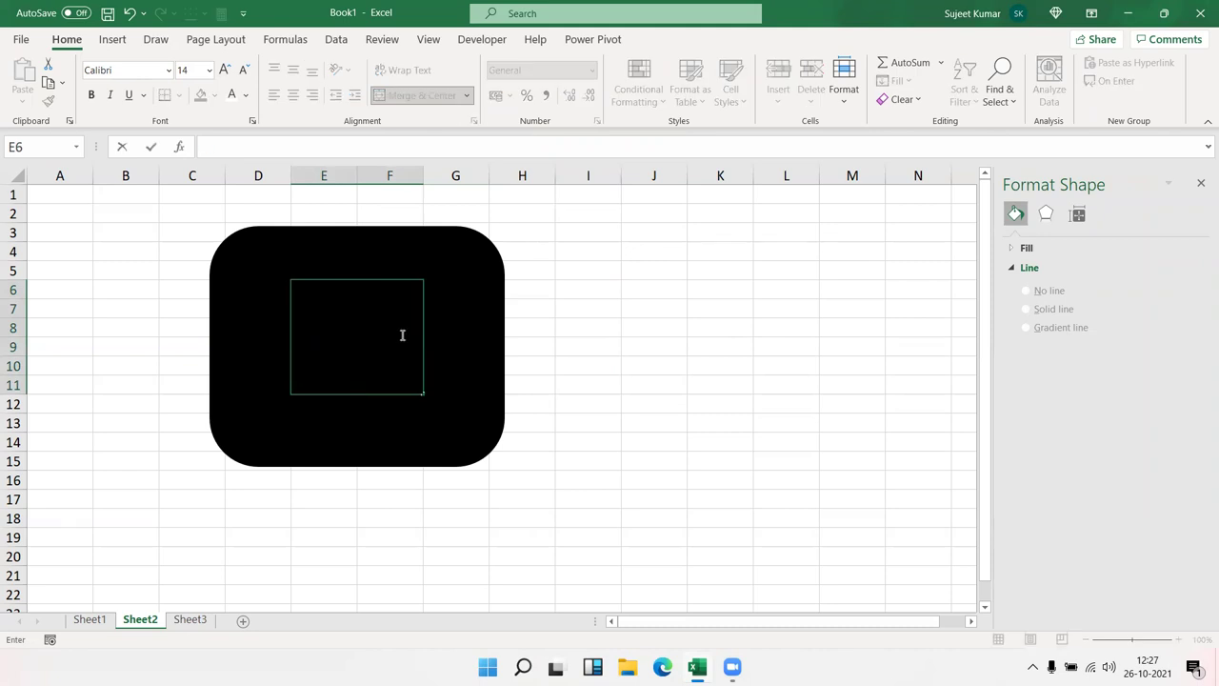
pyautogui.write('This is Best')
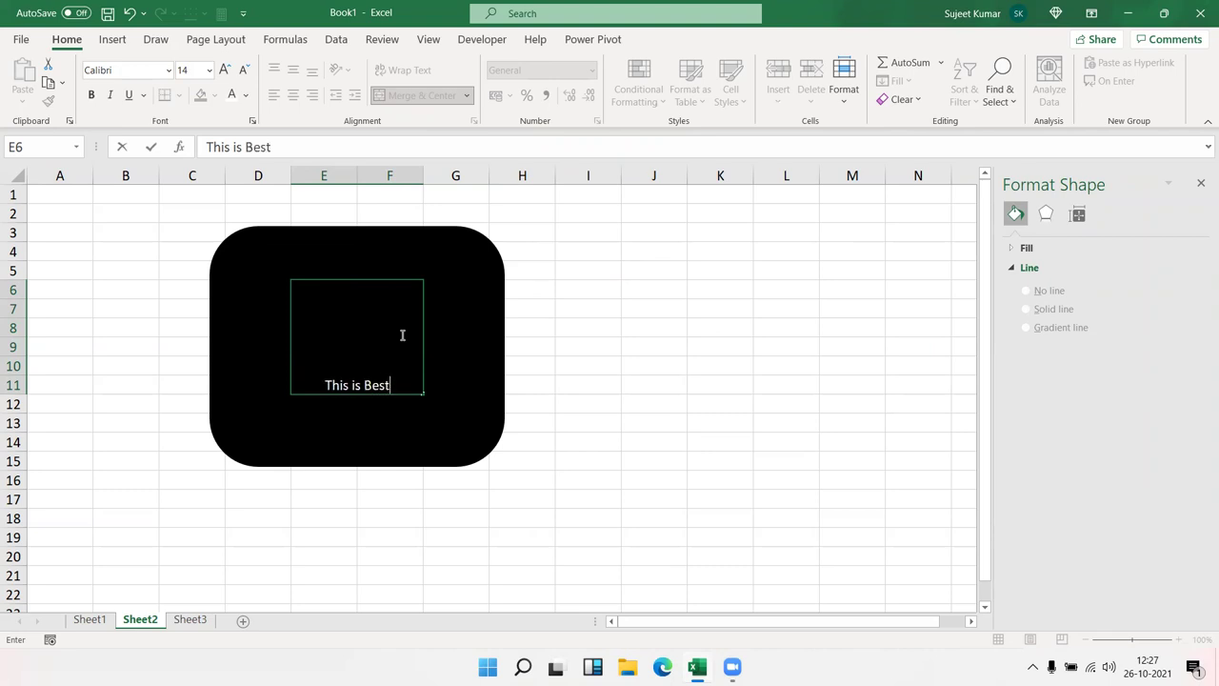
pyautogui.write(' Formar')
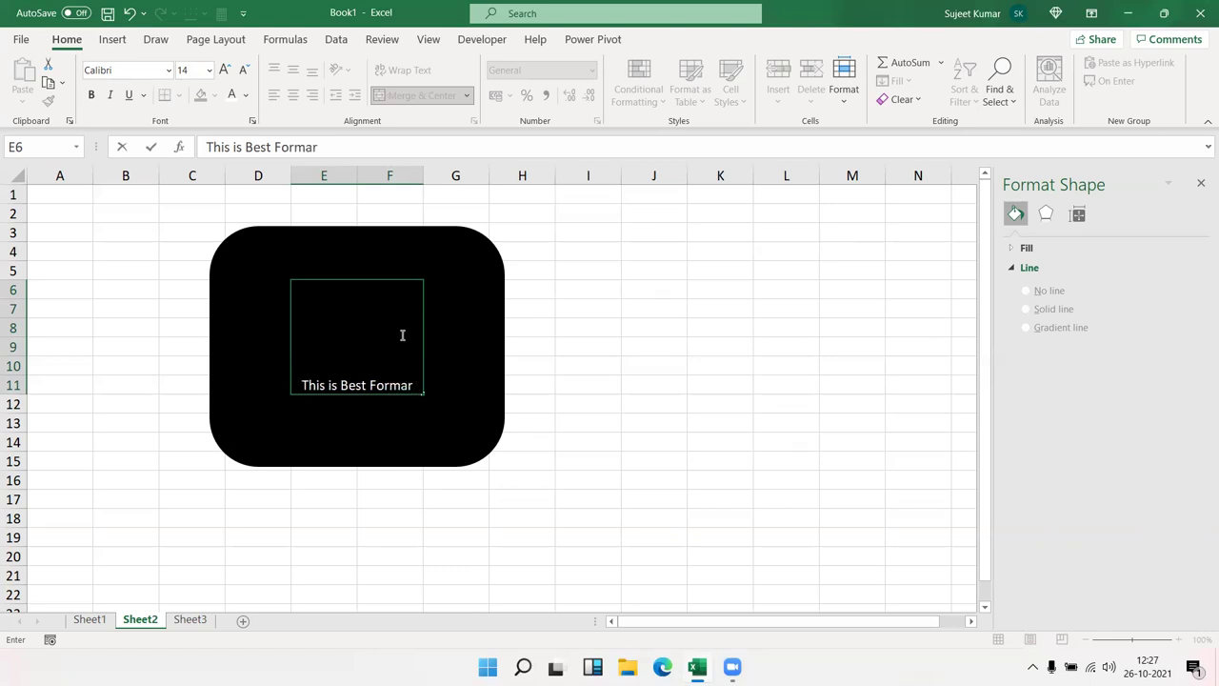
pyautogui.press('BackSpace')
pyautogui.write('t of Advanced Excel')
pyautogui.hotkey('ctrl', 'Return')
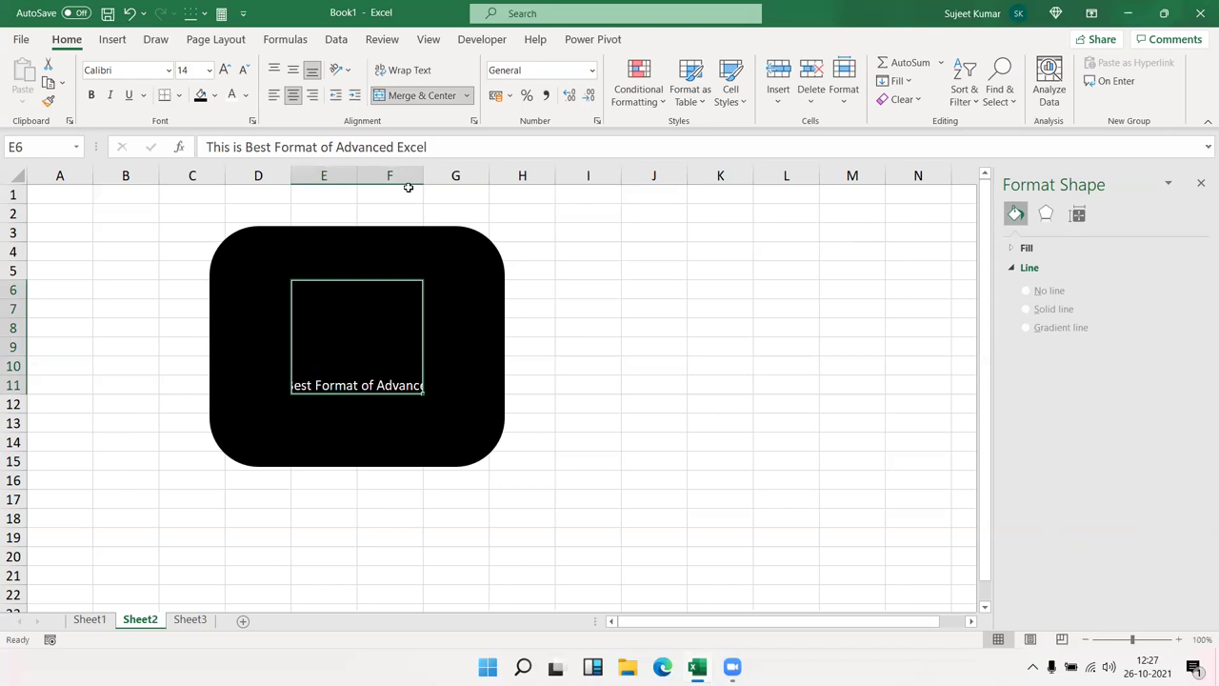
# Wrap the sentence and middle-align it in the cell
pyautogui.click(429, 72)
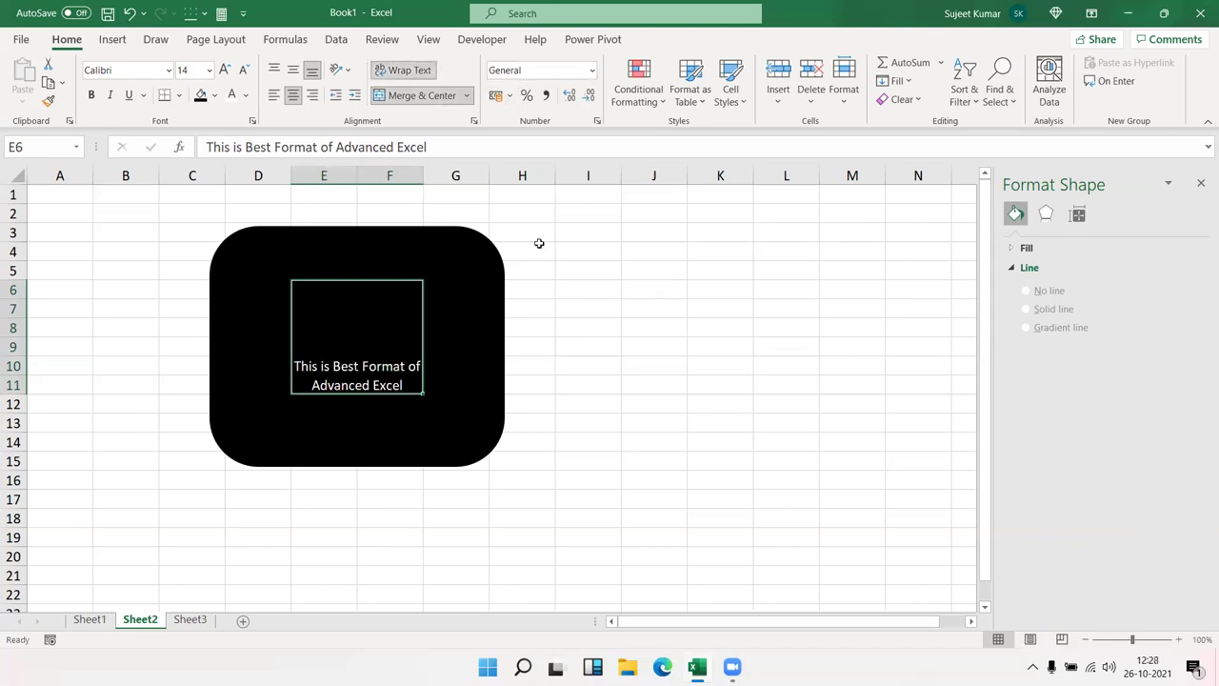
pyautogui.hotkey('alt', 'h')
pyautogui.press('a')
pyautogui.press('m')
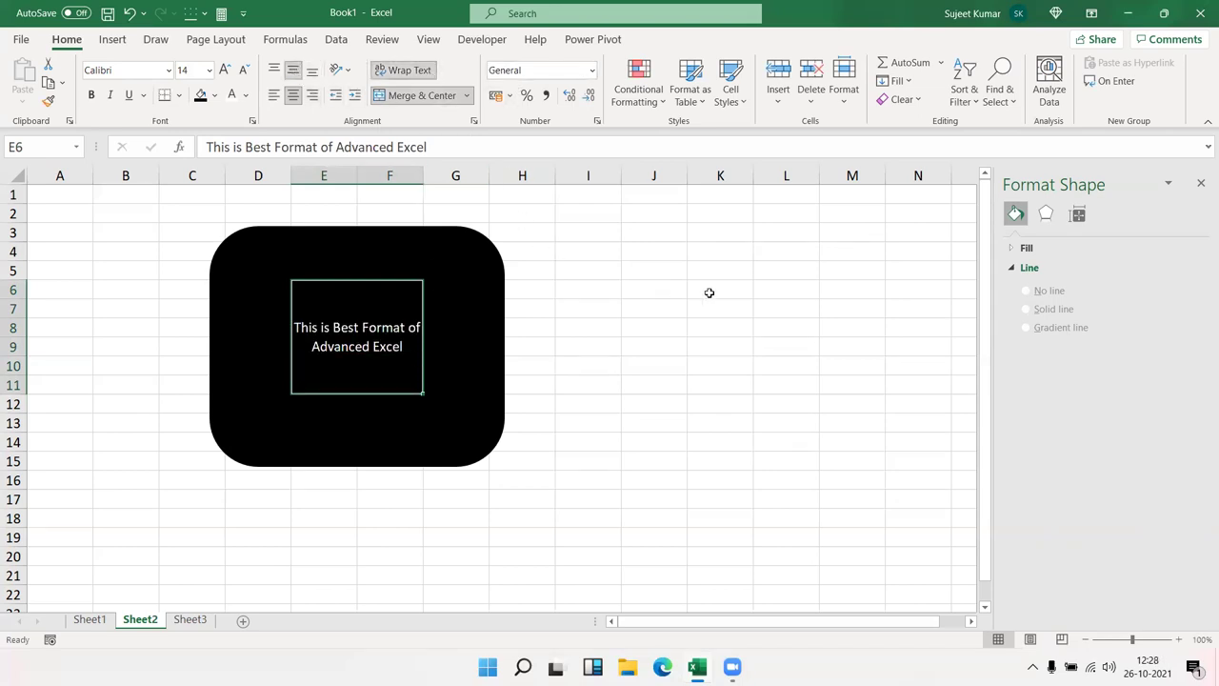
pyautogui.click(790, 340)
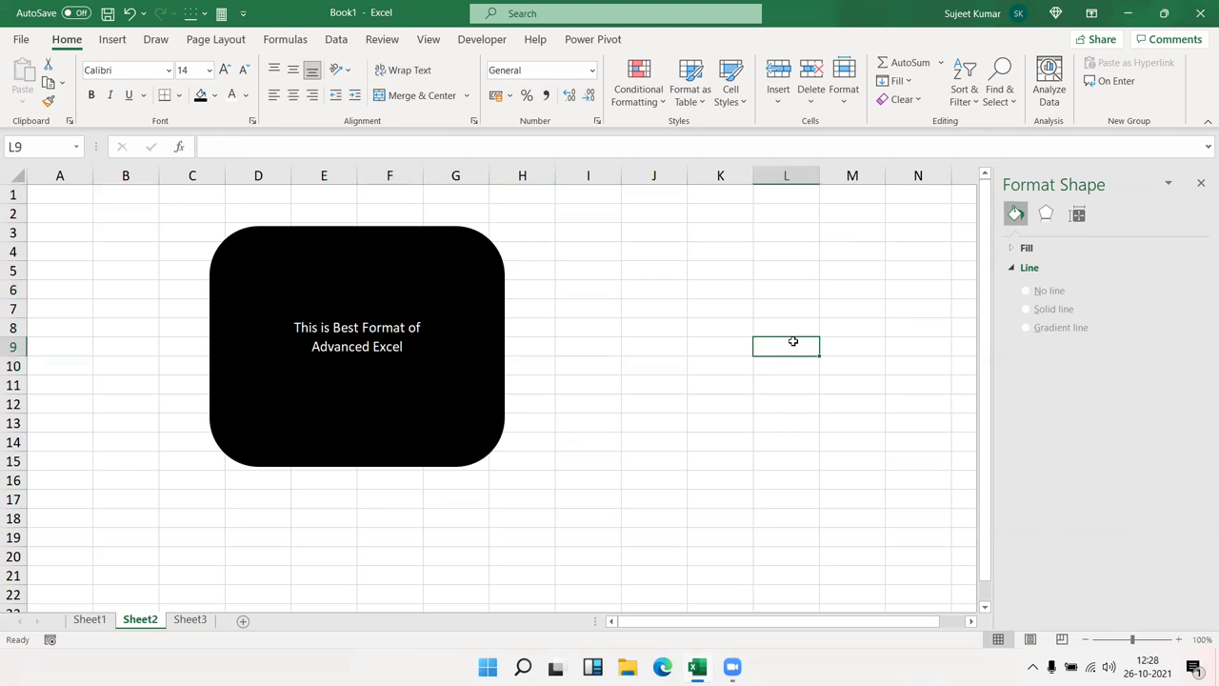
pyautogui.click(425, 333)
# Draw a second rounded rectangle from J2 to about N16
pyautogui.click(749, 308)
pyautogui.click(113, 39)
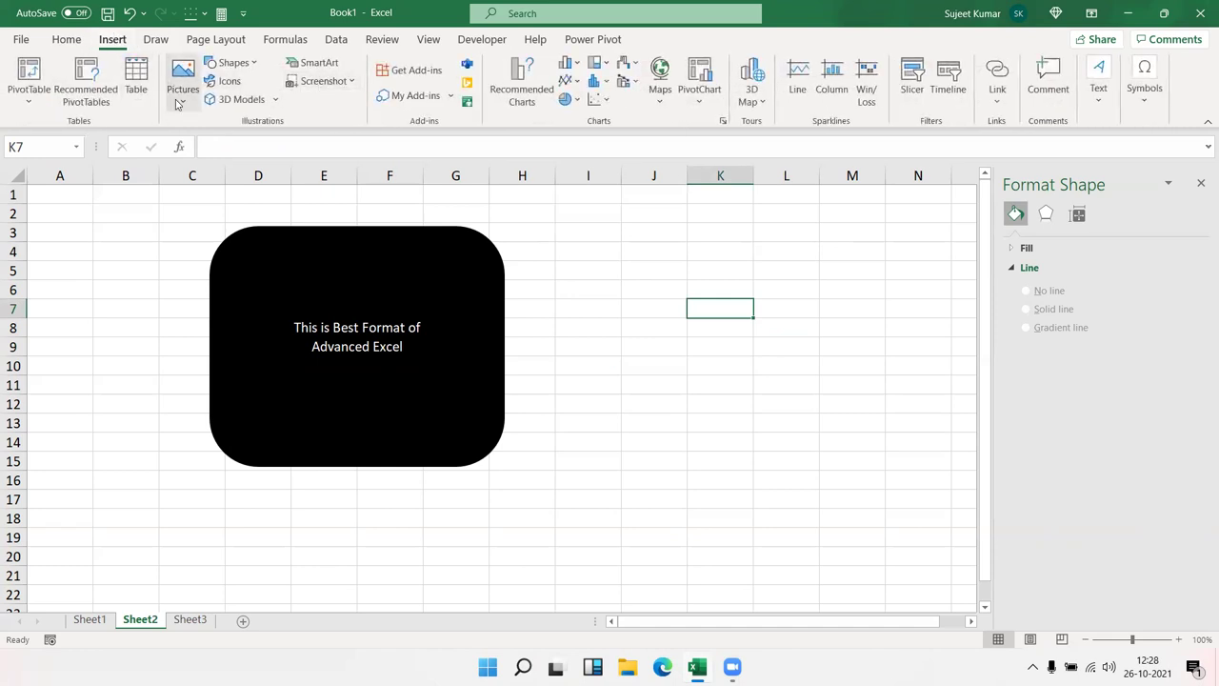
pyautogui.click(348, 83)
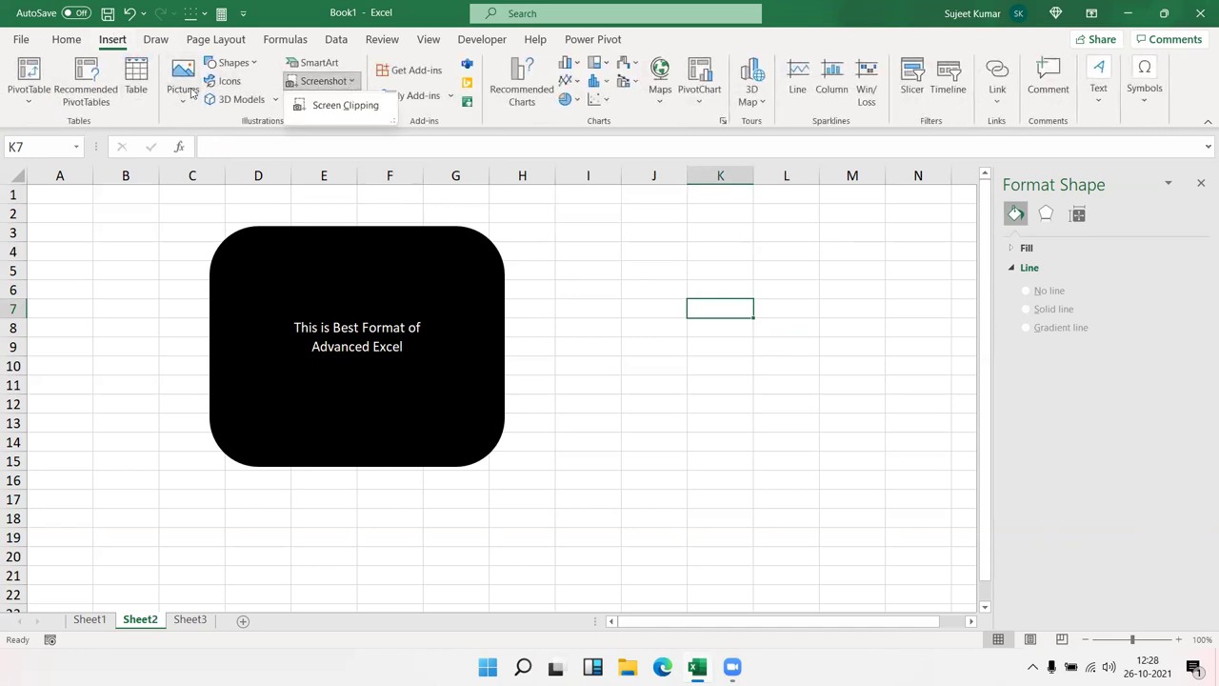
pyautogui.click(253, 63)
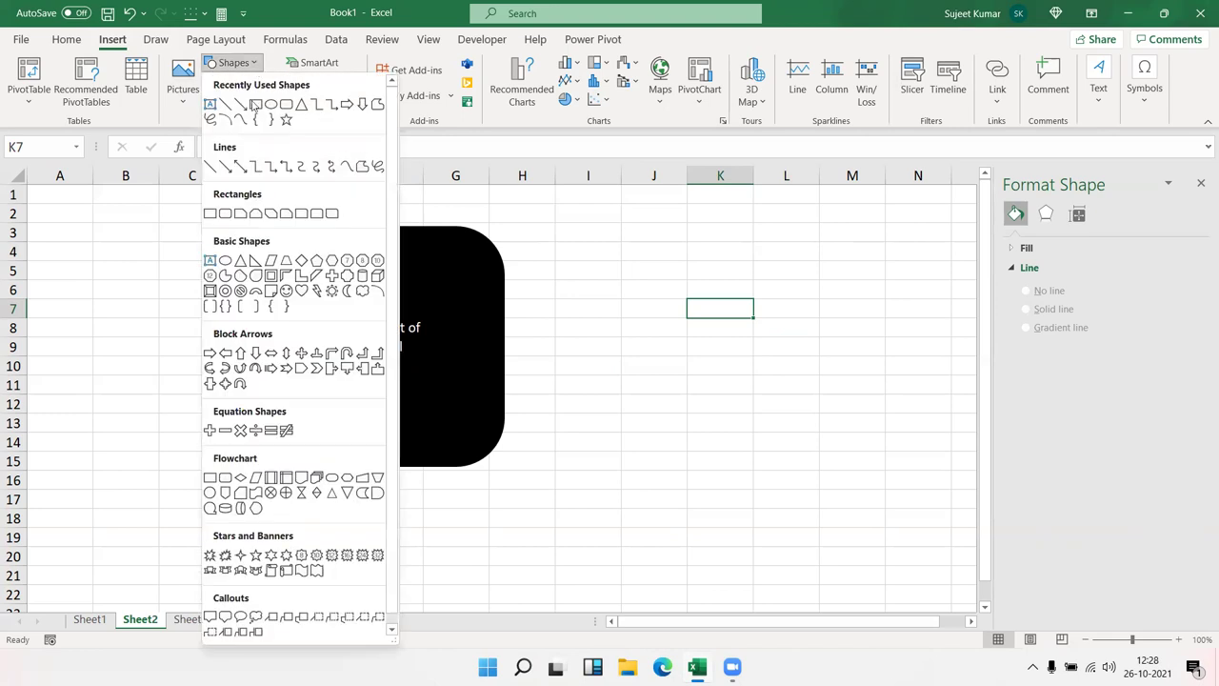
pyautogui.click(272, 105)
pyautogui.moveTo(623, 209)
pyautogui.mouseDown()
pyautogui.moveTo(864, 474)
pyautogui.moveTo(920, 484)
pyautogui.mouseUp()
# Check the new blue rectangle and text cell E6, ending with the rectangle selected
pyautogui.click(667, 590)
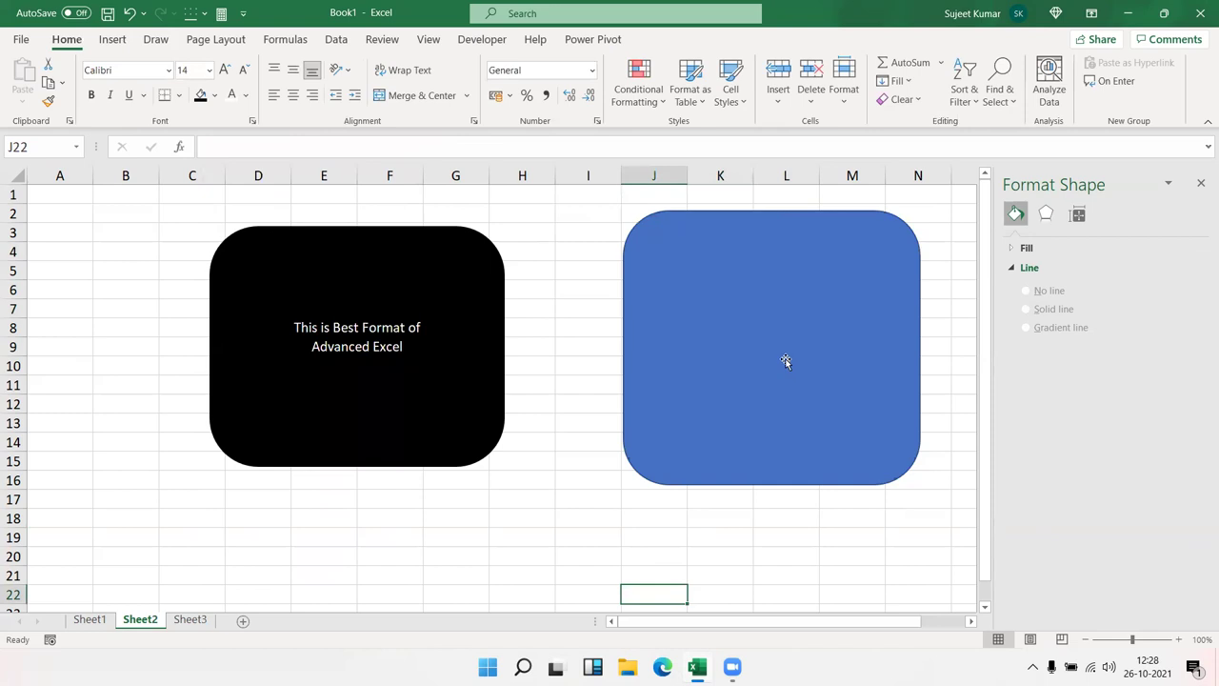
pyautogui.click(754, 406)
pyautogui.click(608, 500)
pyautogui.click(722, 359)
pyautogui.click(601, 491)
pyautogui.click(712, 381)
pyautogui.click(643, 494)
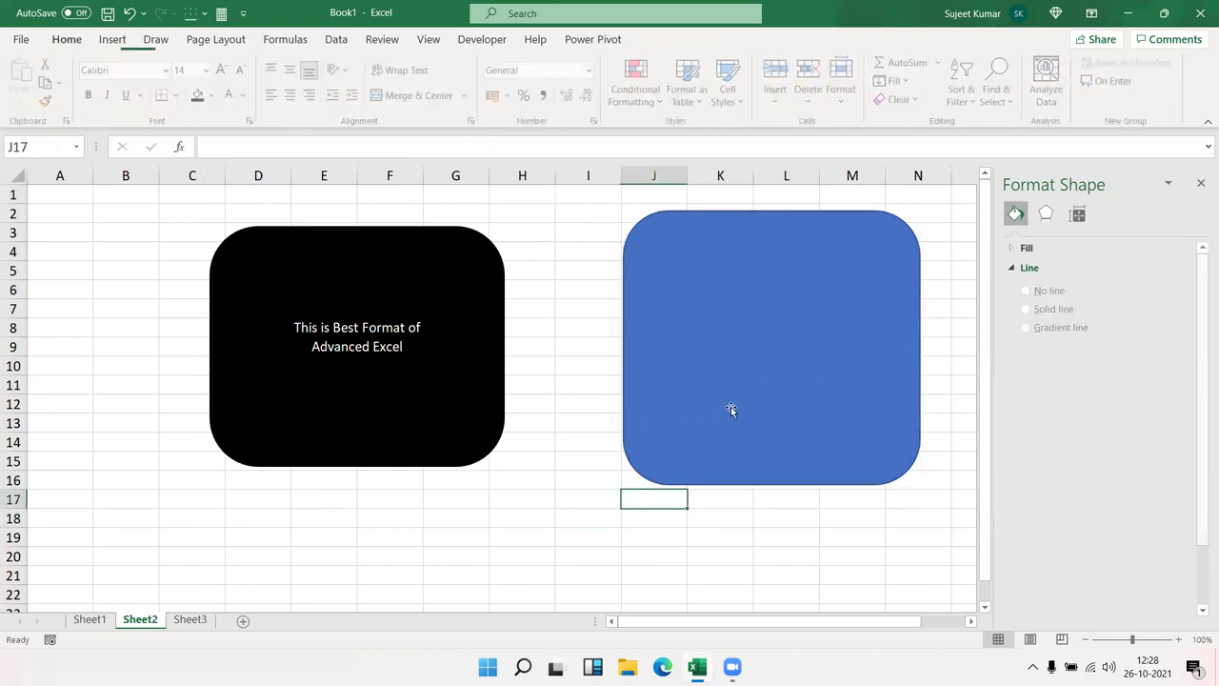
pyautogui.click(771, 361)
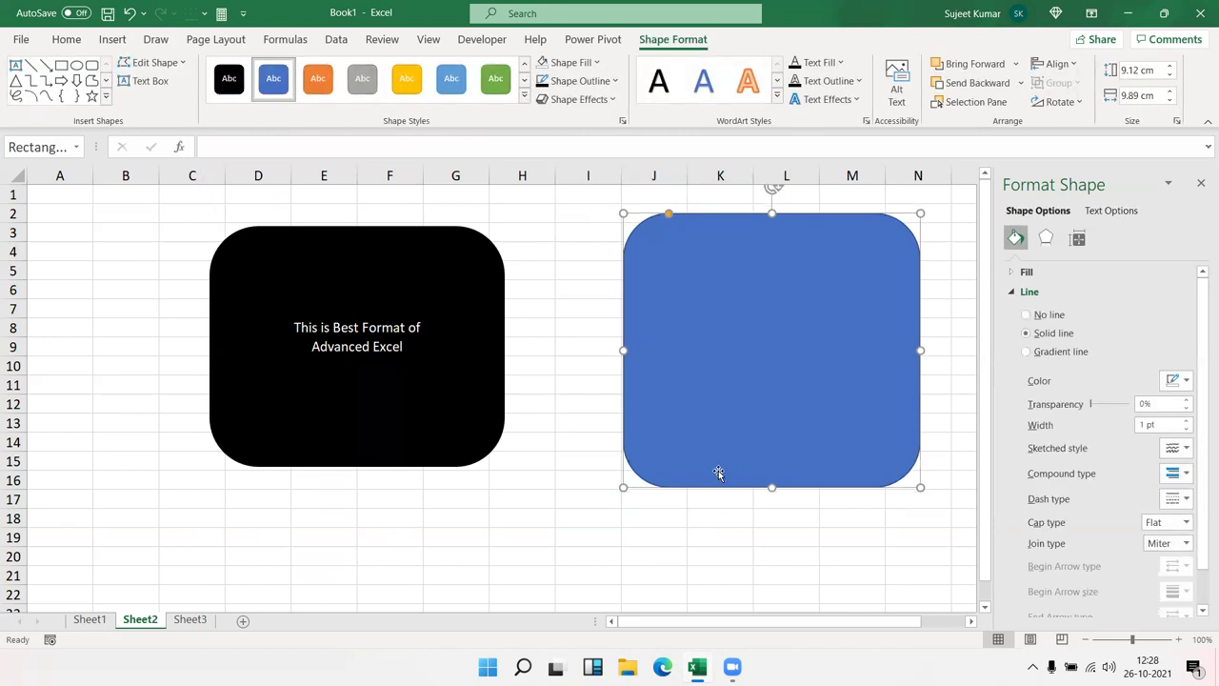
pyautogui.click(380, 362)
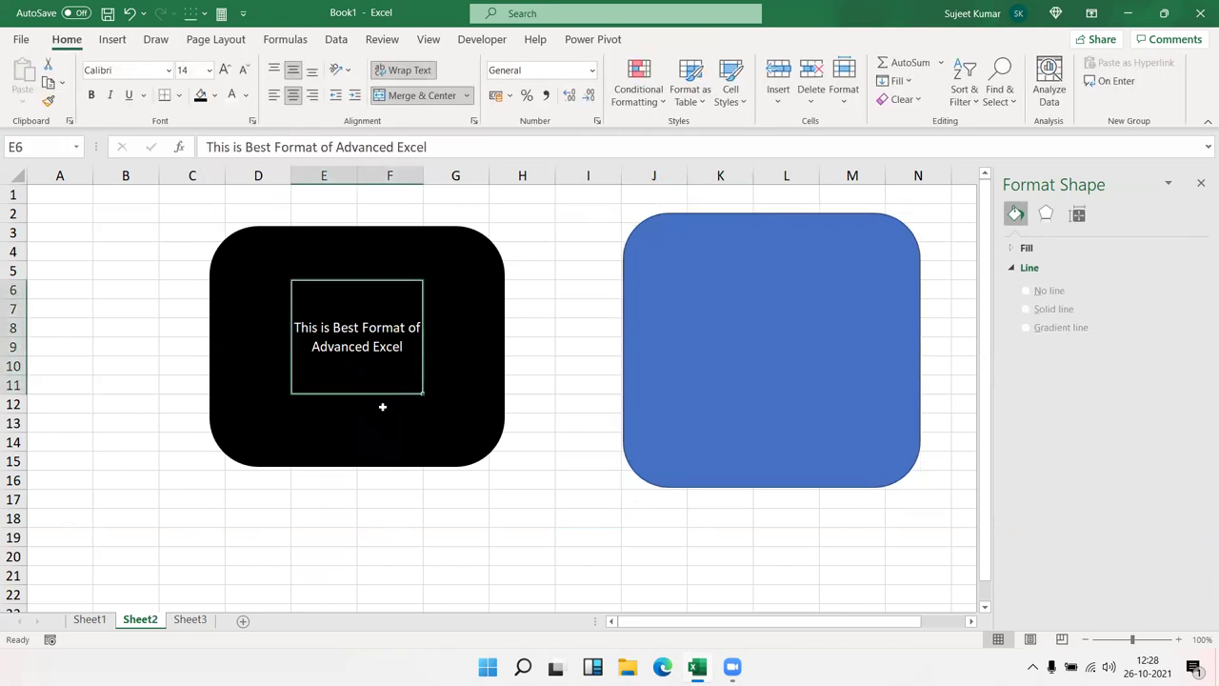
pyautogui.press('Down')
pyautogui.press('Up')
pyautogui.press('Up')
pyautogui.press('Down')
pyautogui.click(650, 356)
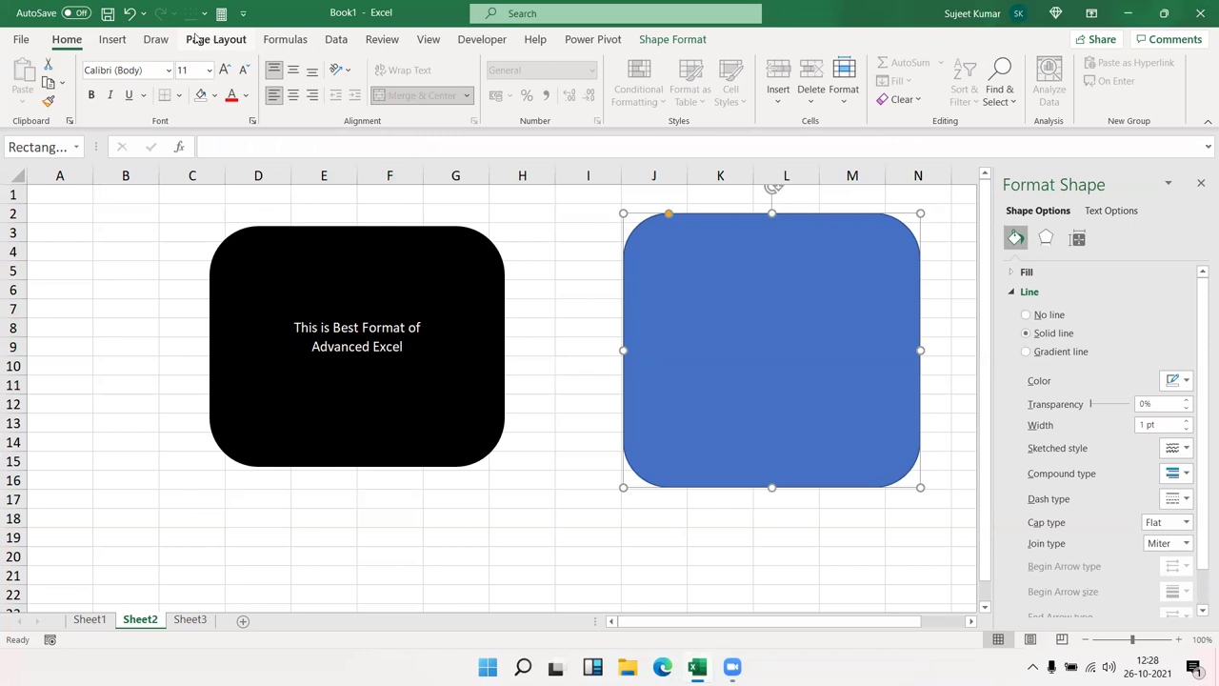
# Remove the fill from the blue rounded rectangle
pyautogui.click(688, 40)
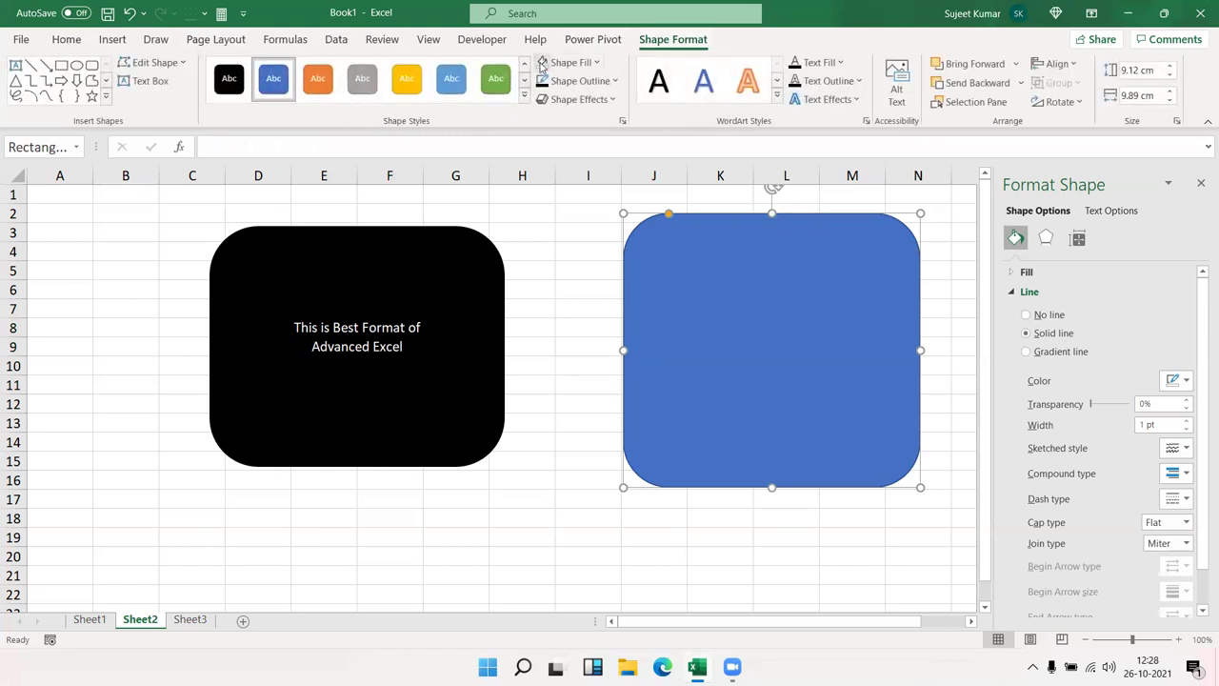
pyautogui.click(596, 63)
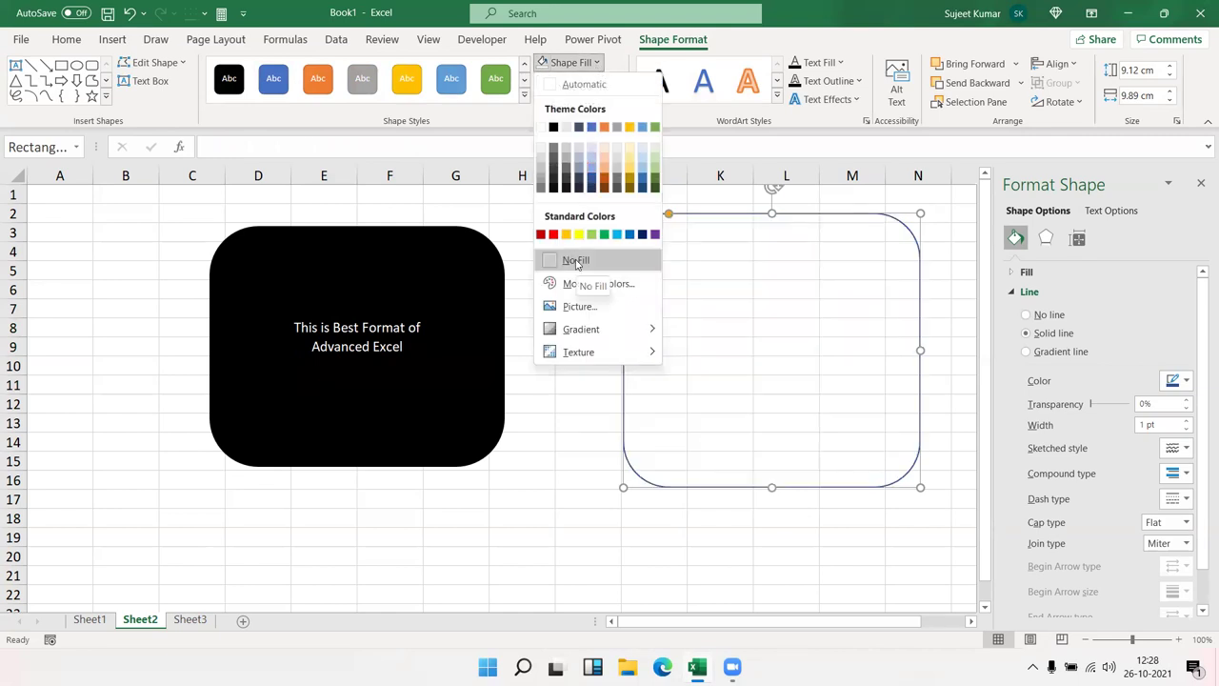
pyautogui.click(576, 264)
pyautogui.click(563, 350)
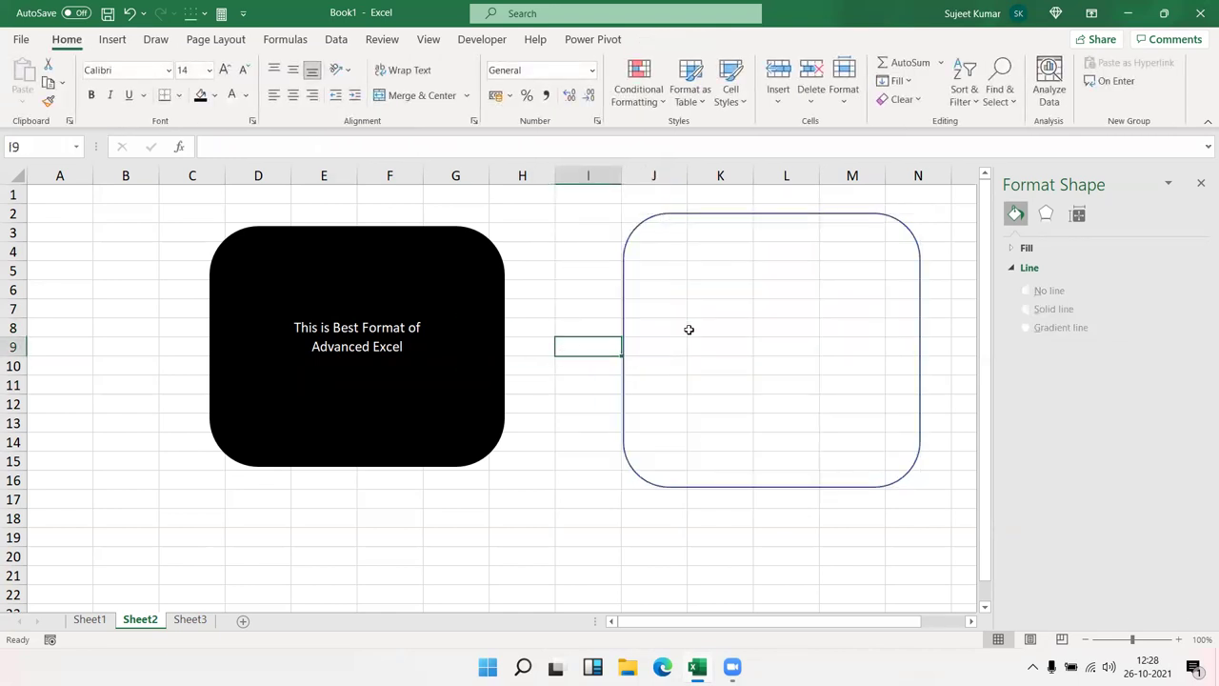
pyautogui.click(691, 329)
# Click through the cells inside the unfilled shape, then reselect the rectangle
pyautogui.click(783, 370)
pyautogui.click(720, 403)
pyautogui.click(673, 364)
pyautogui.click(657, 309)
pyautogui.click(704, 252)
pyautogui.click(786, 270)
pyautogui.click(852, 308)
pyautogui.click(853, 366)
pyautogui.click(855, 404)
pyautogui.click(825, 419)
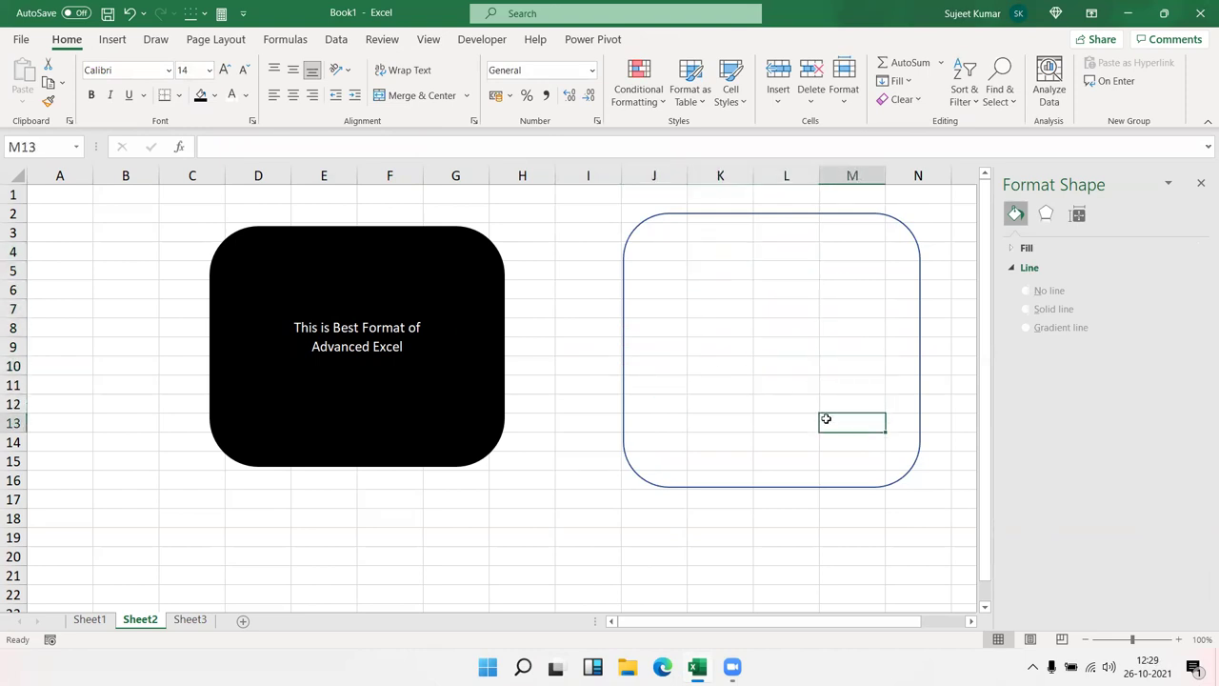
pyautogui.click(664, 230)
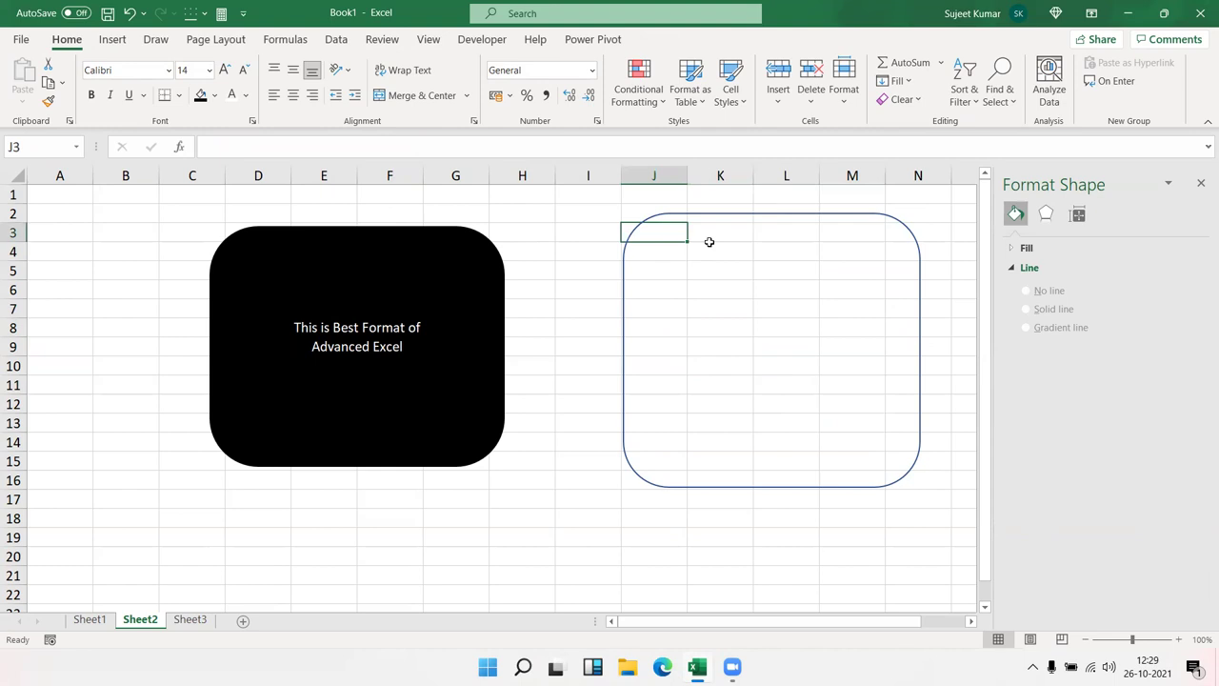
pyautogui.click(702, 214)
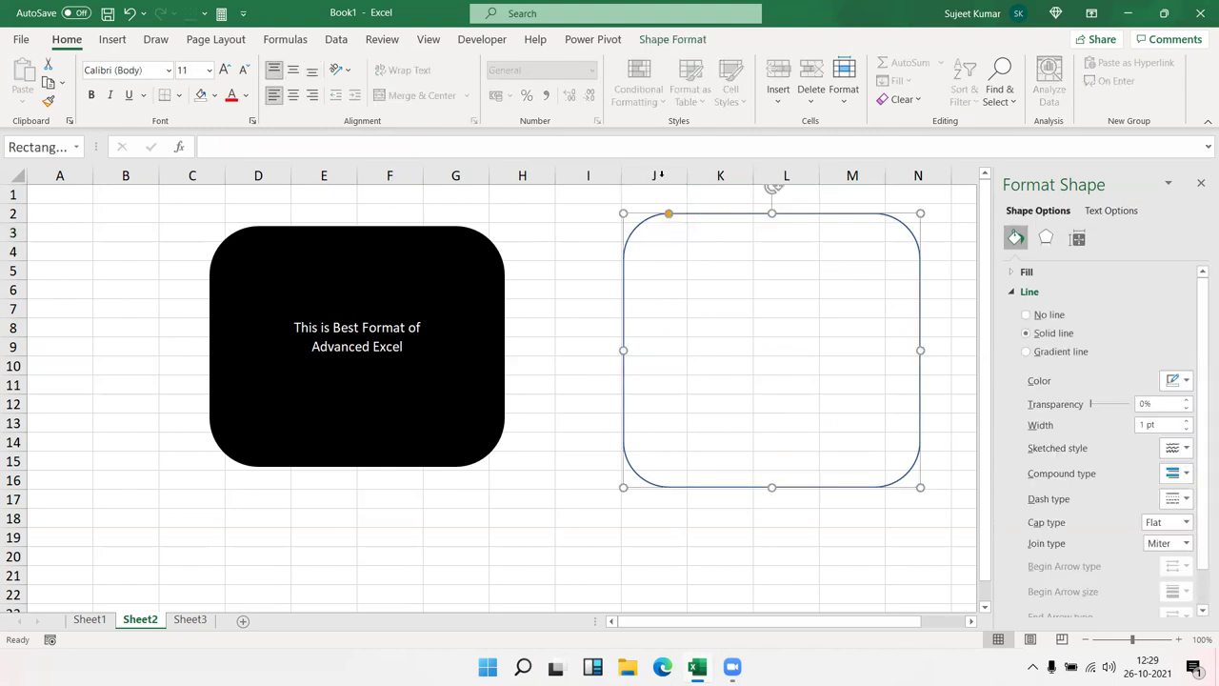
# Give the rounded rectangle a red outline and select cells J3:N15 behind it
pyautogui.click(666, 39)
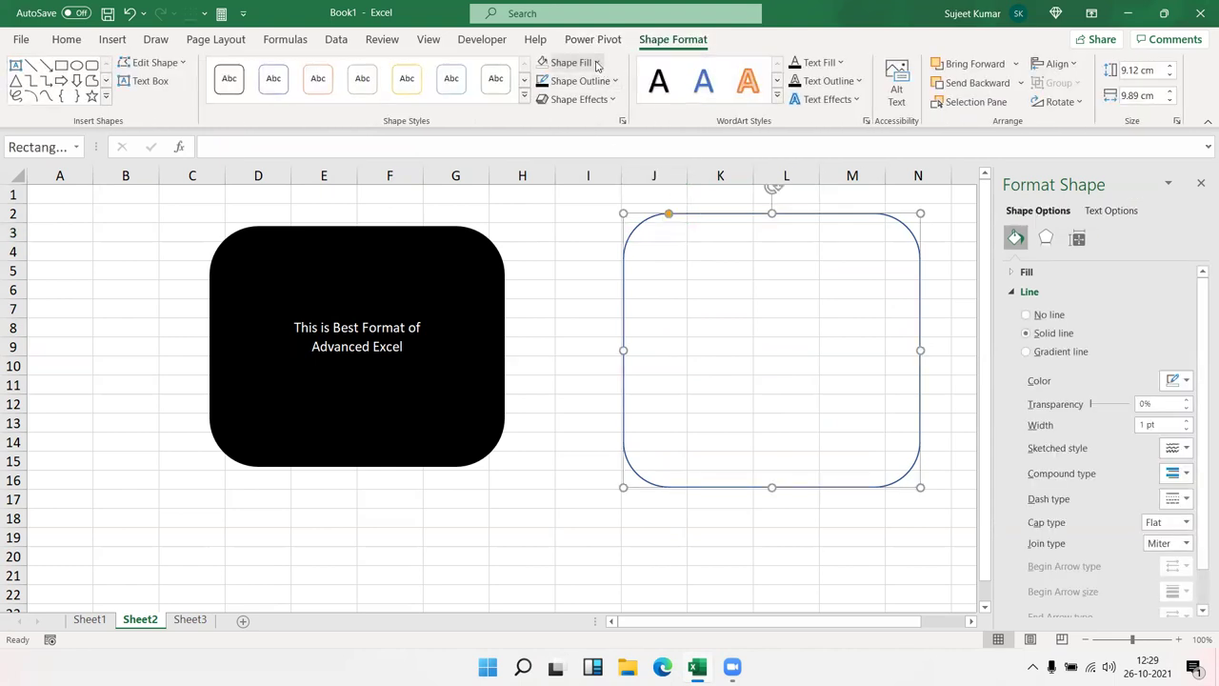
pyautogui.click(597, 63)
pyautogui.click(597, 63)
pyautogui.click(581, 81)
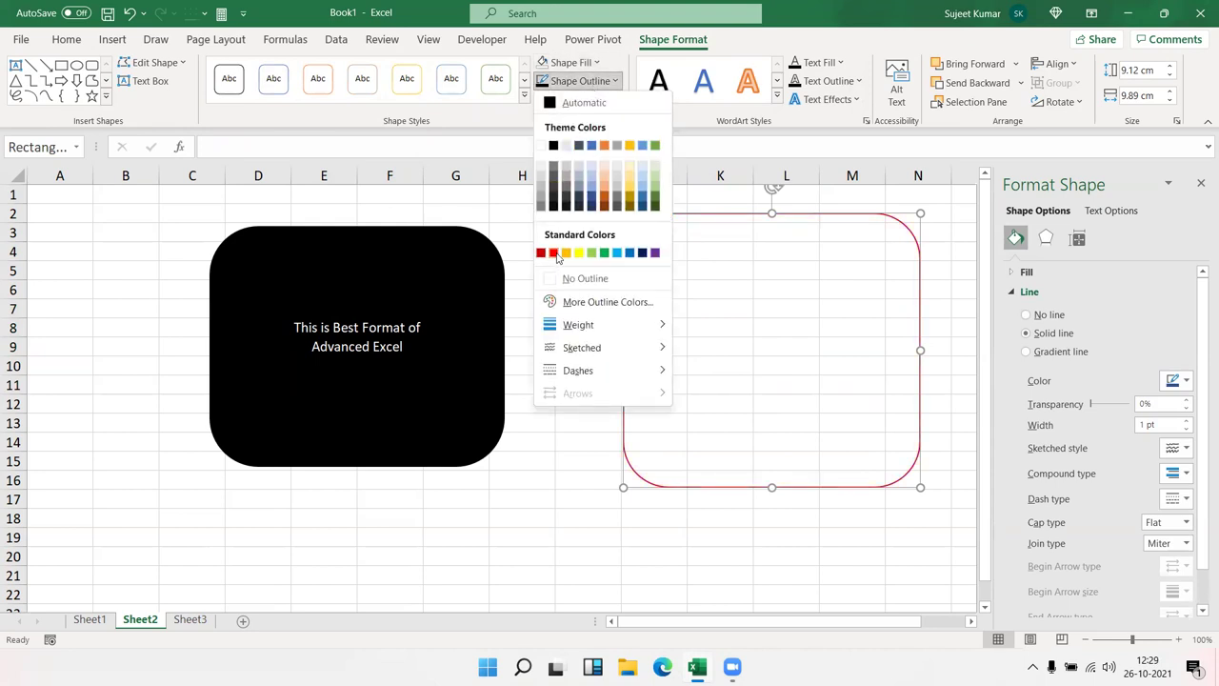
pyautogui.click(775, 291)
pyautogui.click(775, 291)
pyautogui.moveTo(656, 232); pyautogui.dragTo(890, 461)
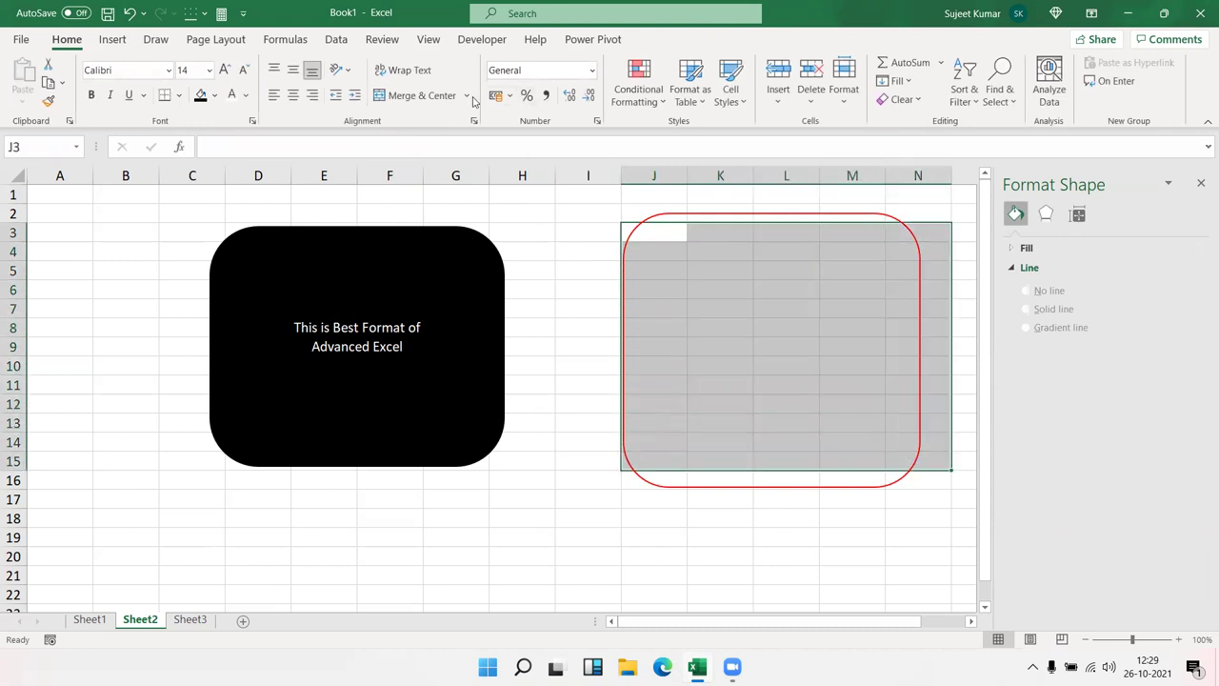
# Fill J3:N15 red and resize the red-outlined rectangle to hug that block
pyautogui.click(214, 95)
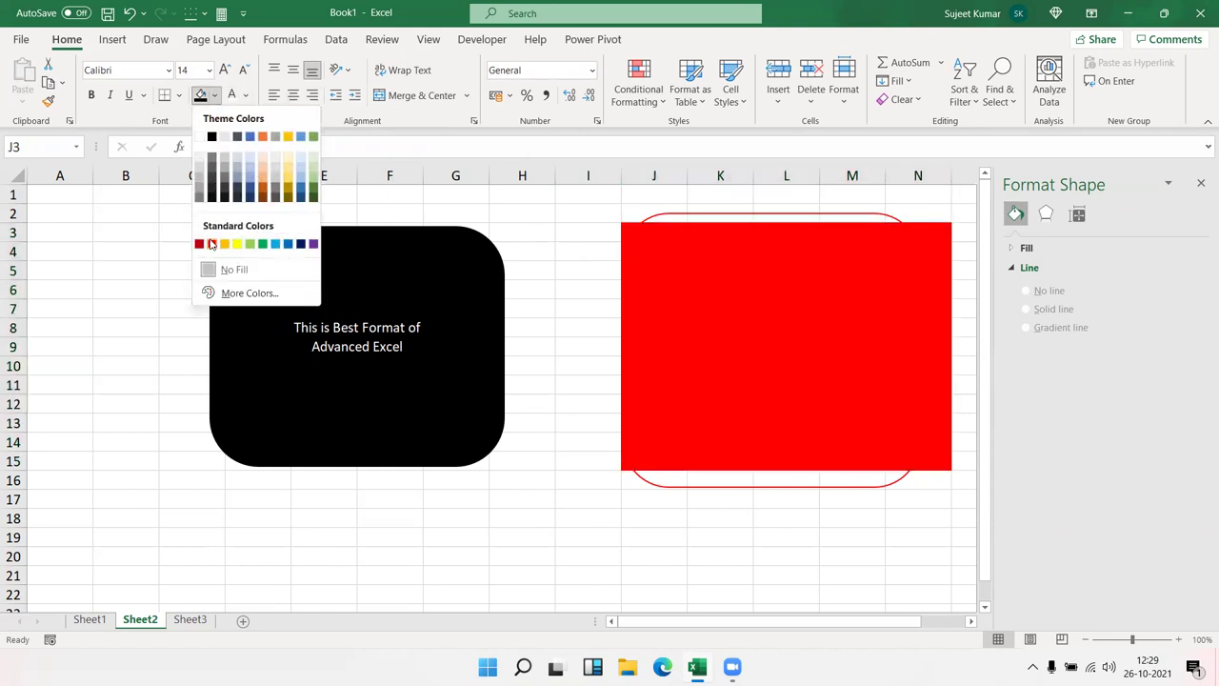
pyautogui.click(212, 244)
pyautogui.click(850, 212)
pyautogui.moveTo(849, 213); pyautogui.dragTo(833, 208)
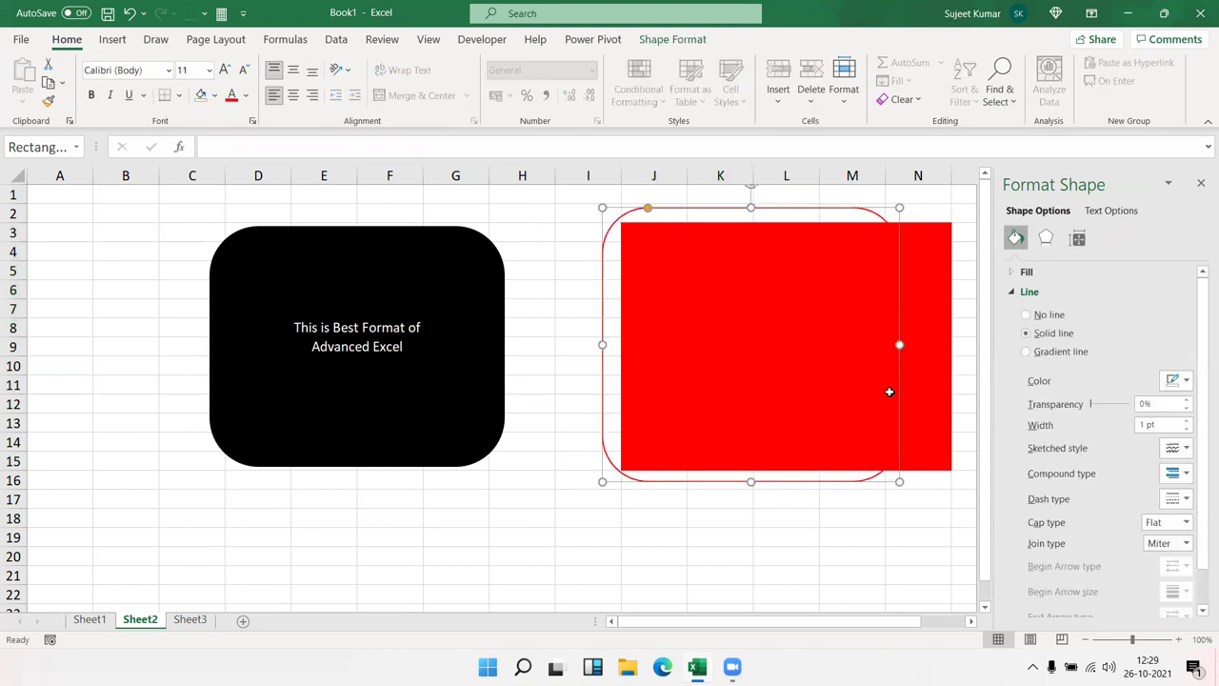
pyautogui.moveTo(902, 480)
pyautogui.mouseDown()
pyautogui.moveTo(765, 487)
pyautogui.moveTo(757, 474)
pyautogui.mouseUp()
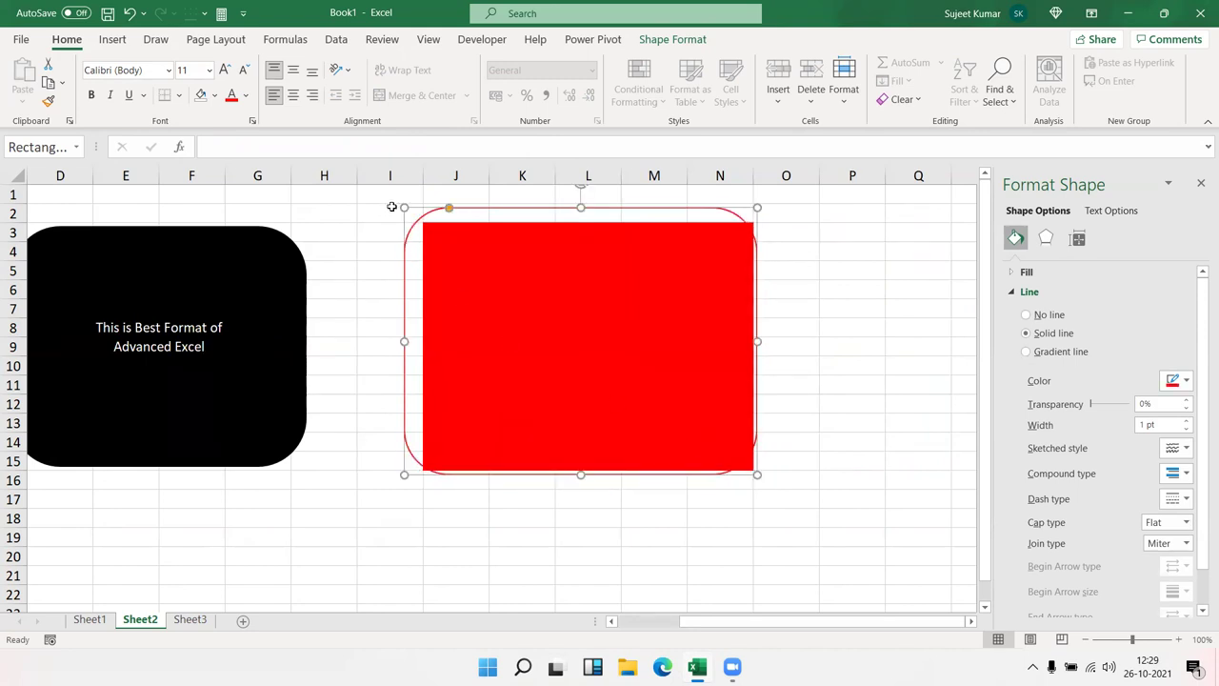
pyautogui.moveTo(405, 208); pyautogui.dragTo(425, 224)
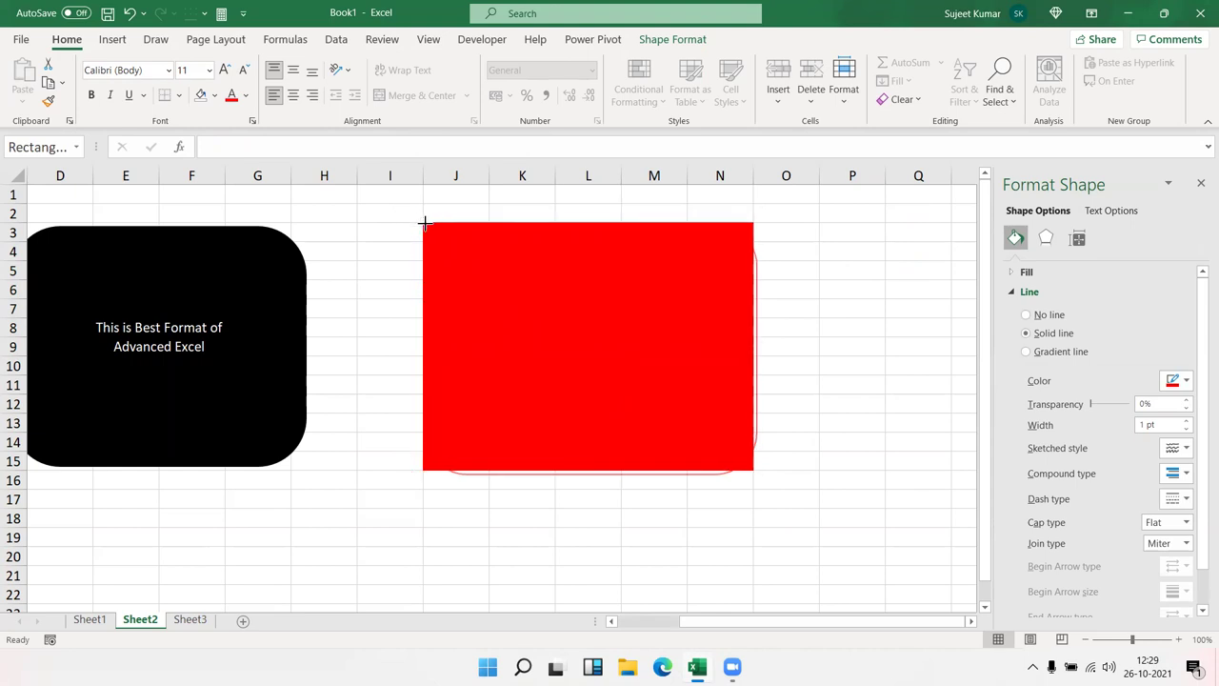
# Raise the rounded rectangle's red outline width step by step to 20 pt
pyautogui.click(669, 41)
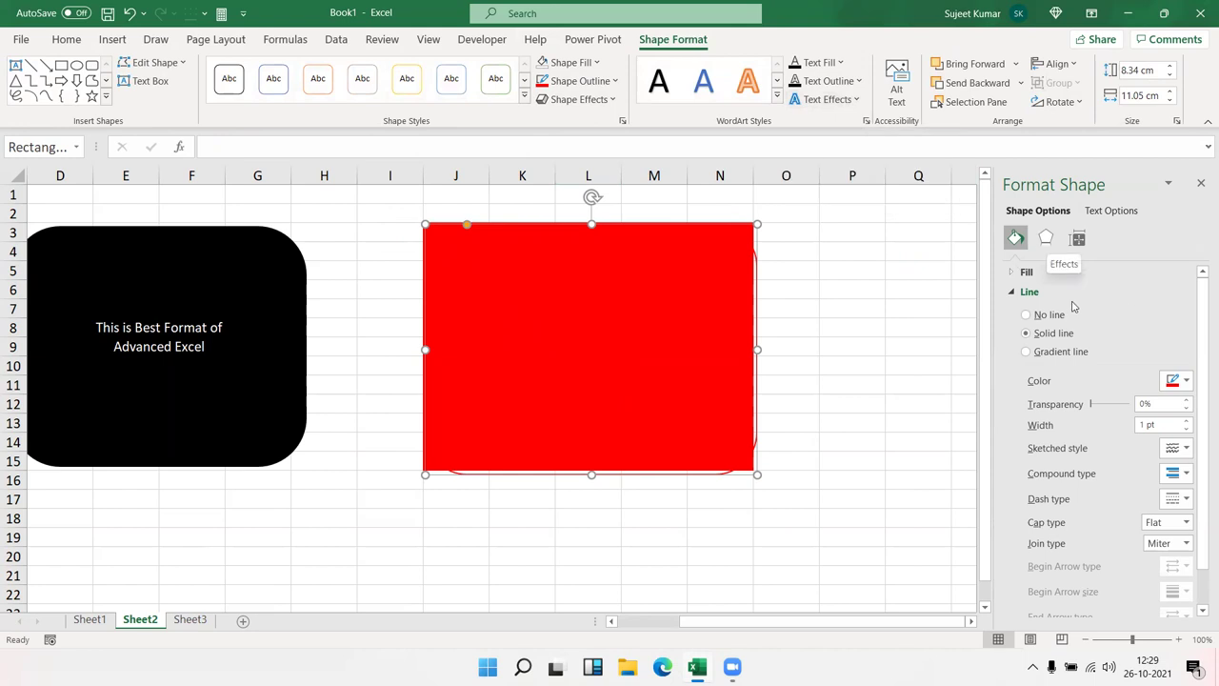
pyautogui.click(1186, 429)
pyautogui.click(1186, 429)
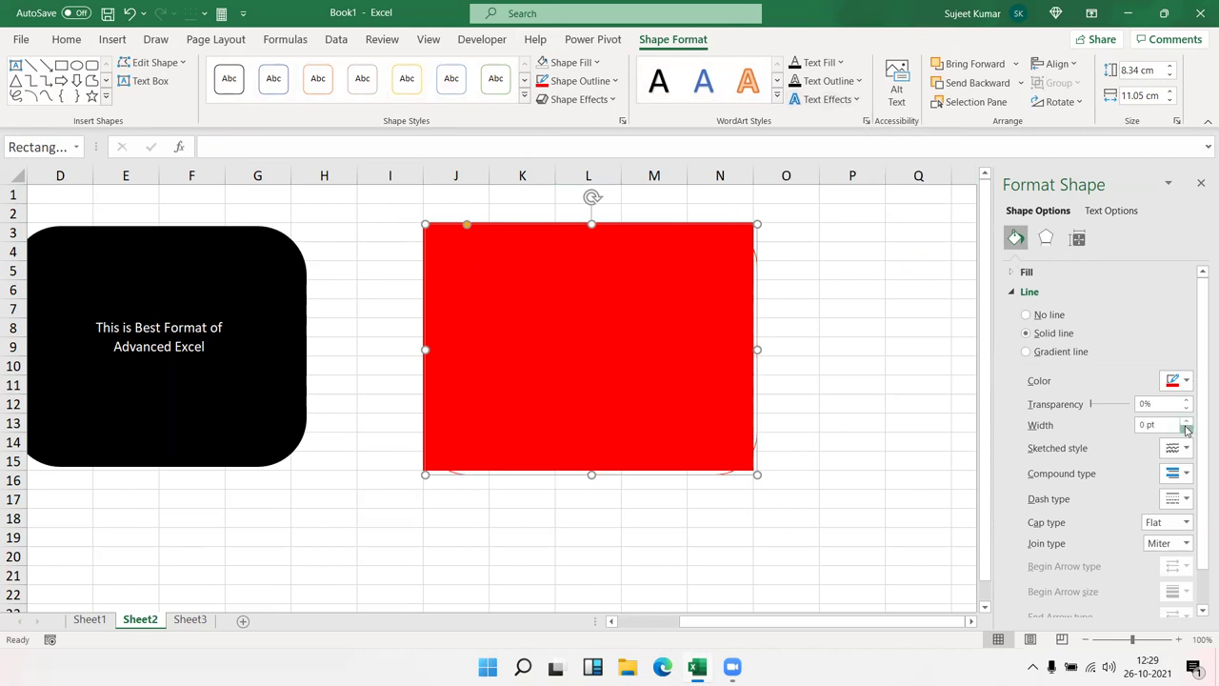
pyautogui.click(1186, 422)
pyautogui.click(1186, 422)
pyautogui.click(1186, 422)
pyautogui.click(1186, 422)
pyautogui.click(1185, 422)
pyautogui.click(1186, 421)
pyautogui.click(1186, 422)
pyautogui.click(1186, 422)
pyautogui.click(1186, 422)
pyautogui.click(1186, 422)
pyautogui.click(1186, 422)
pyautogui.click(1186, 422)
pyautogui.click(1186, 422)
pyautogui.click(1186, 422)
pyautogui.click(1186, 422)
pyautogui.click(1185, 422)
pyautogui.click(1186, 422)
pyautogui.click(1186, 422)
pyautogui.click(1186, 422)
pyautogui.click(1186, 422)
pyautogui.click(1185, 422)
pyautogui.click(1186, 422)
pyautogui.click(1186, 422)
pyautogui.click(1186, 422)
pyautogui.click(1186, 422)
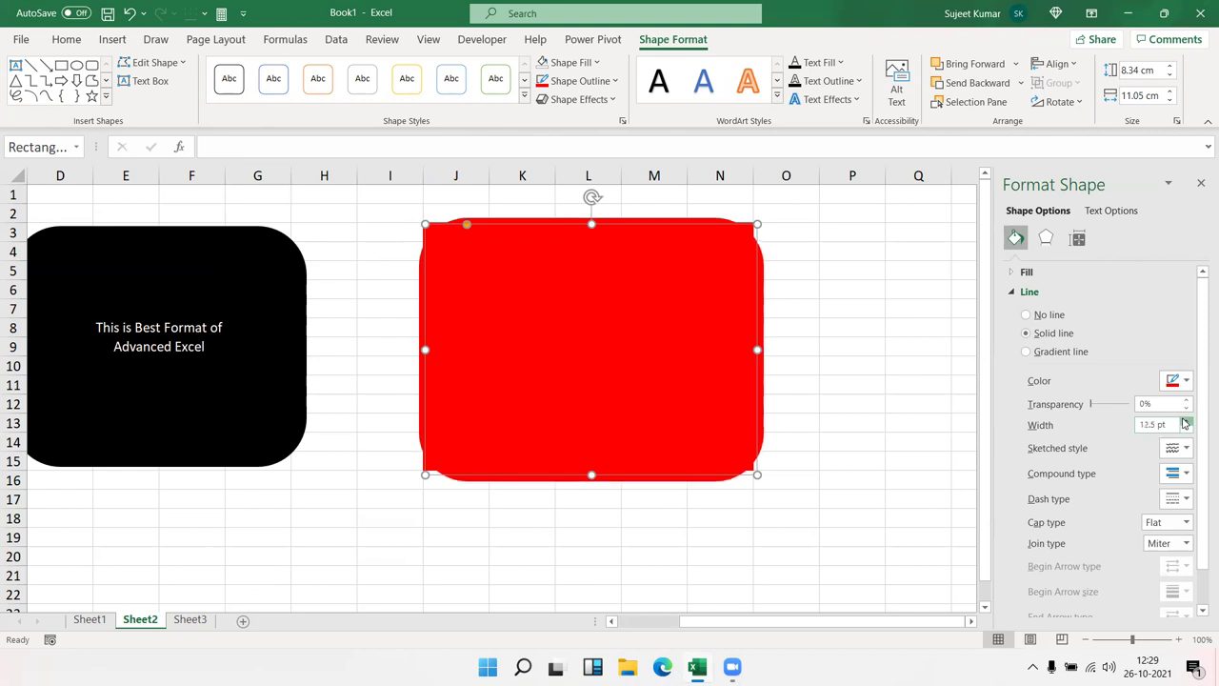
pyautogui.click(1185, 422)
pyautogui.click(1186, 422)
pyautogui.click(1186, 422)
pyautogui.click(1186, 422)
pyautogui.click(1186, 422)
pyautogui.click(1186, 422)
pyautogui.click(1186, 422)
pyautogui.click(1185, 422)
pyautogui.click(1186, 422)
pyautogui.click(1186, 422)
pyautogui.click(1186, 422)
pyautogui.click(1186, 422)
pyautogui.click(1186, 422)
pyautogui.click(1186, 422)
pyautogui.click(1186, 422)
pyautogui.click(1186, 422)
pyautogui.click(1186, 422)
pyautogui.click(1186, 422)
pyautogui.click(1185, 422)
pyautogui.click(1186, 422)
pyautogui.click(1186, 422)
pyautogui.click(1186, 422)
pyautogui.click(1186, 422)
pyautogui.click(1186, 422)
pyautogui.click(1186, 422)
pyautogui.click(1186, 422)
pyautogui.click(1186, 422)
pyautogui.click(1185, 422)
pyautogui.click(1186, 422)
# Set the outline width to 30 pt and deselect the shape to check the rounded red block
pyautogui.write('30')
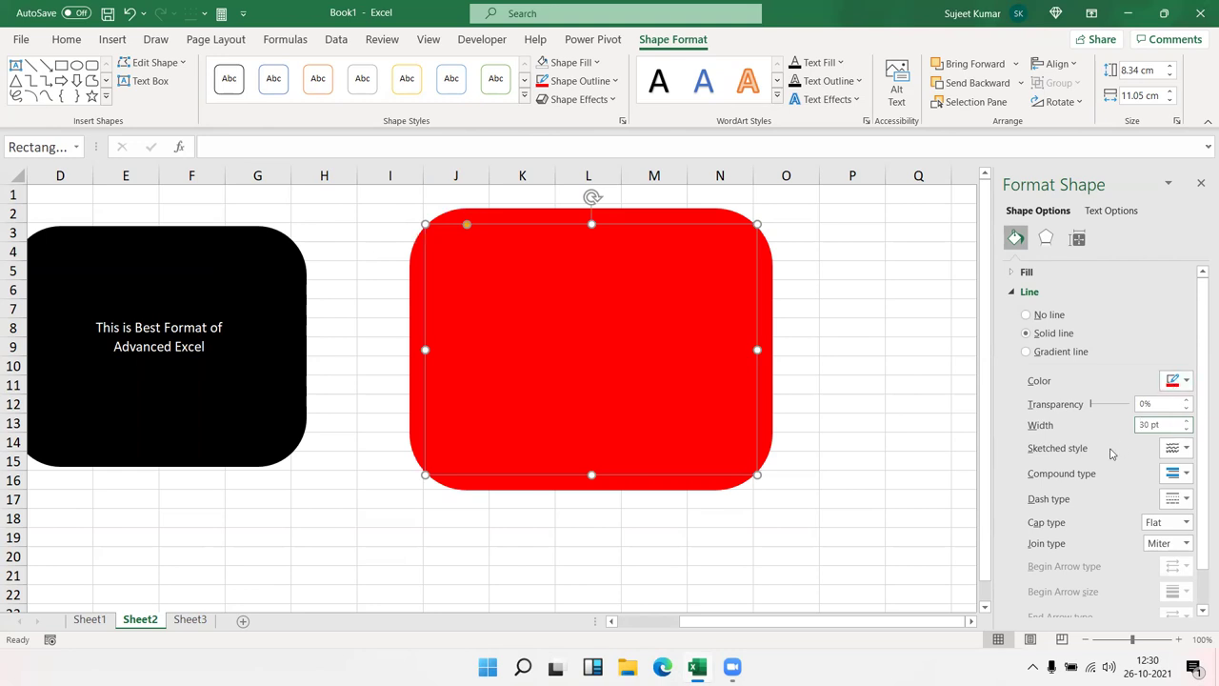
pyautogui.click(806, 266)
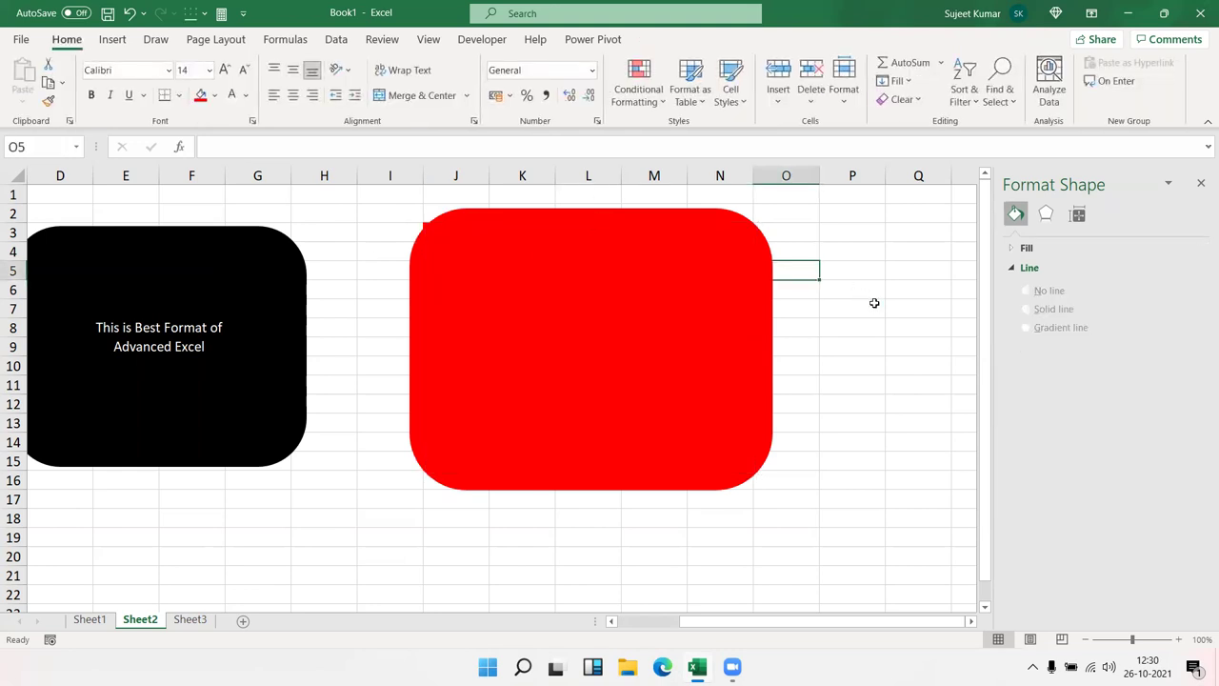
pyautogui.click(709, 344)
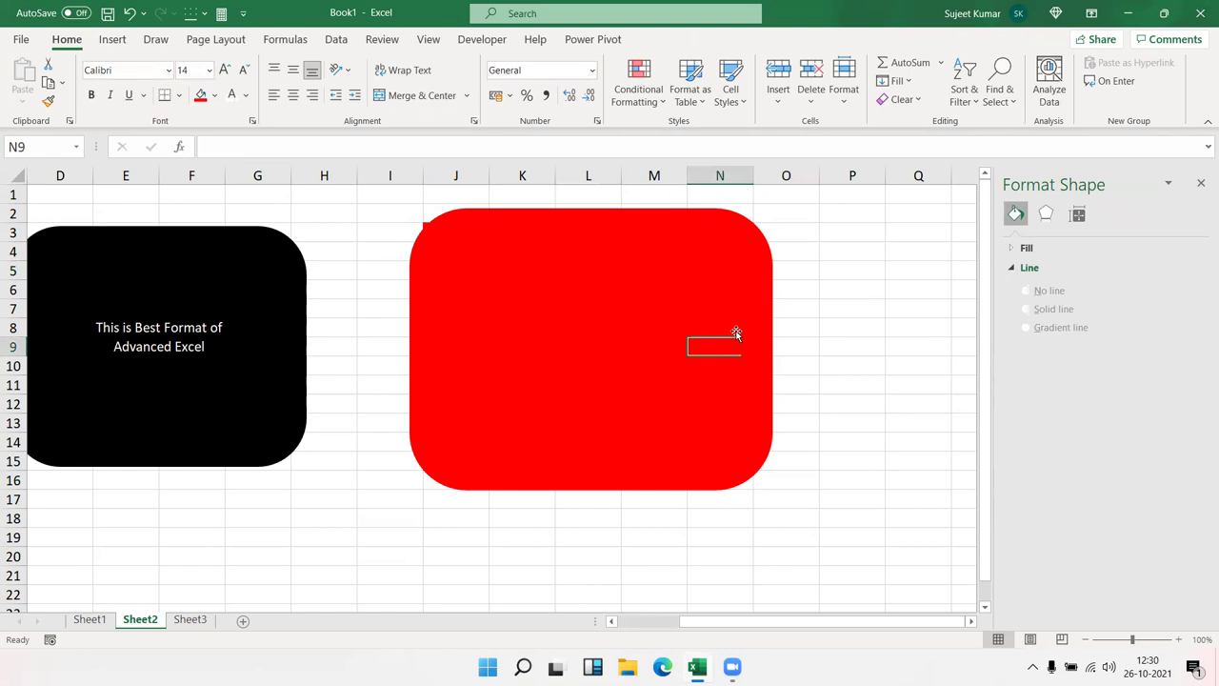
pyautogui.press('Left')
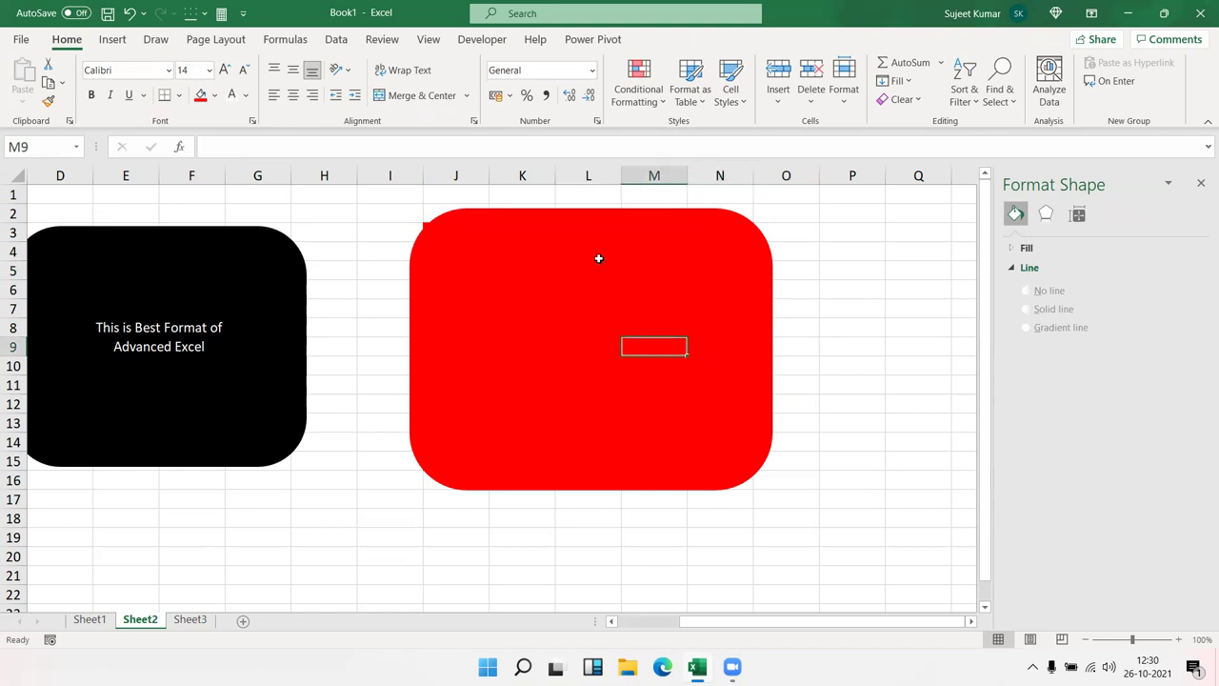
pyautogui.click(586, 247)
pyautogui.click(601, 554)
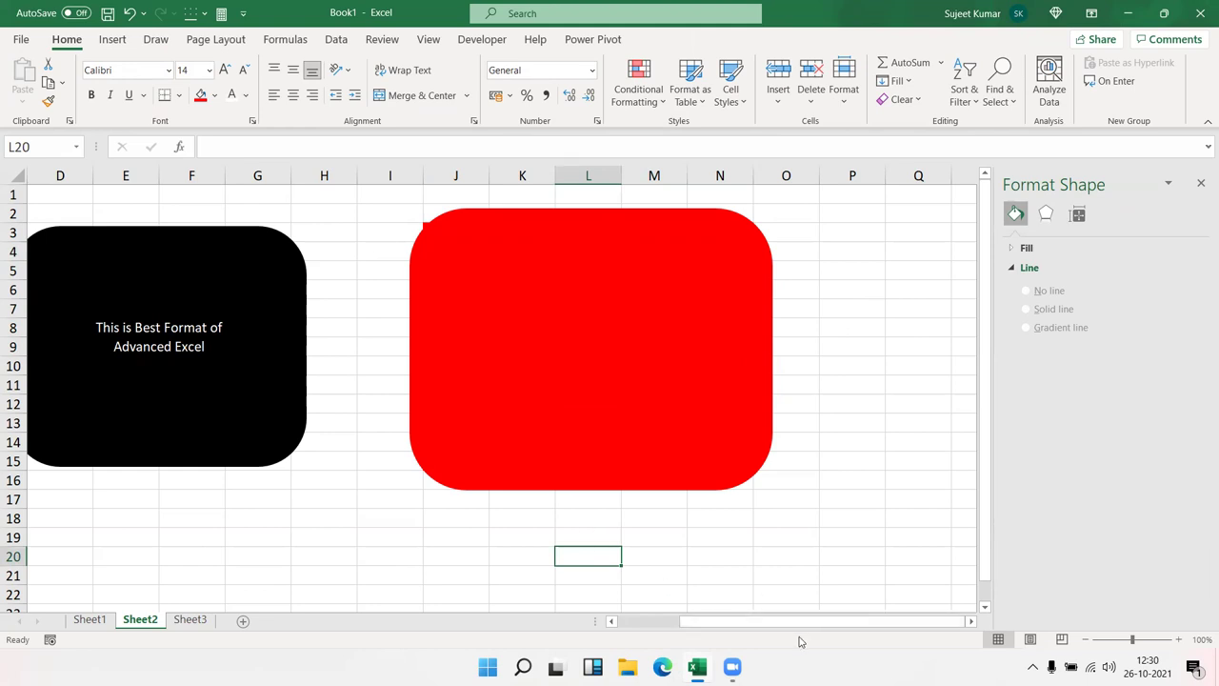
pyautogui.moveTo(791, 621); pyautogui.dragTo(676, 624)
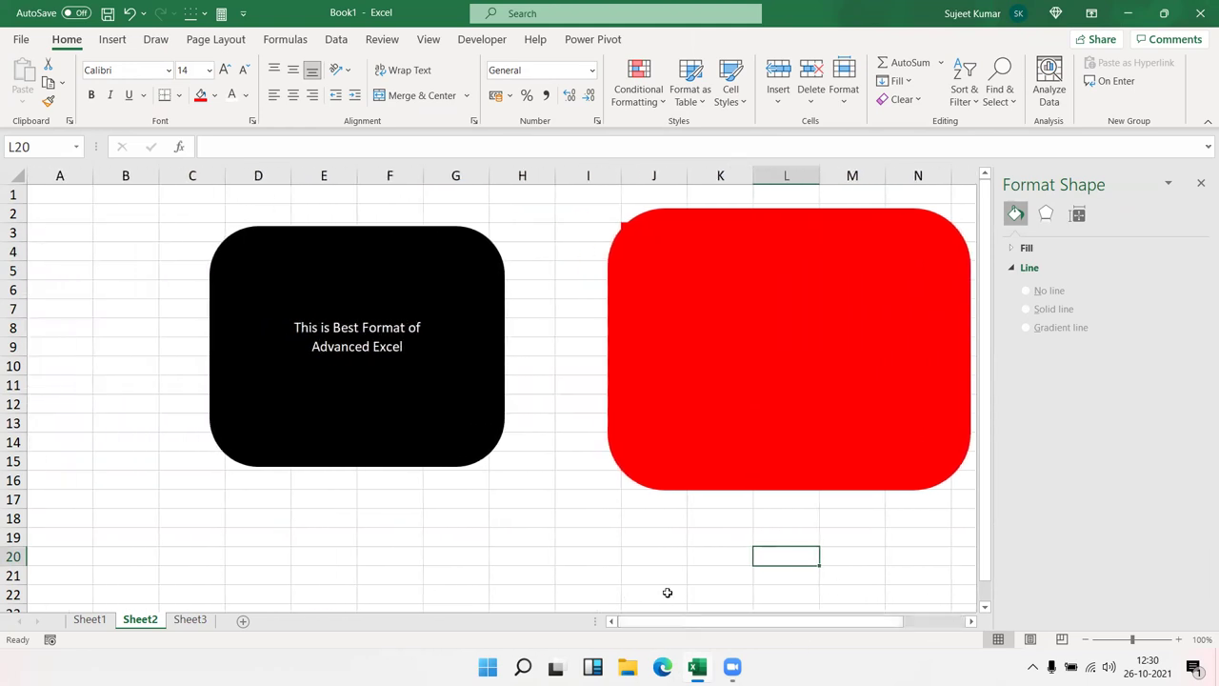
# Switch to Sheet1 and make column B narrower
pyautogui.click(87, 620)
pyautogui.scroll(3, 147, 489)
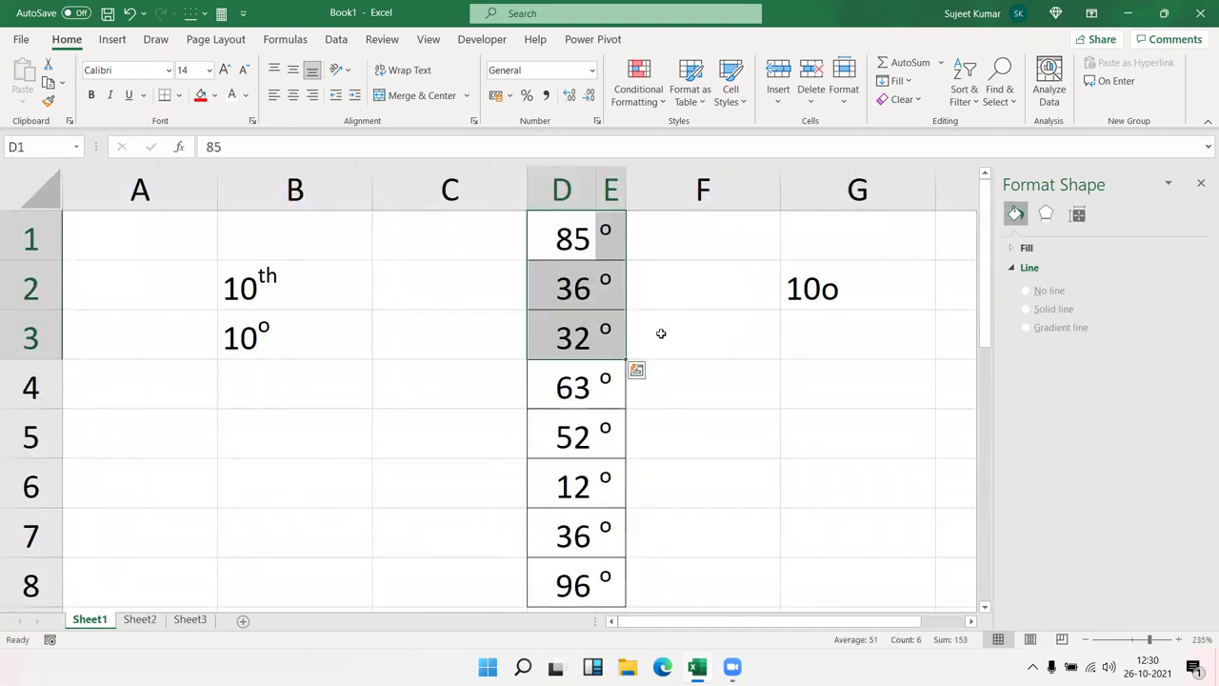
pyautogui.scroll(-2, 609, 352)
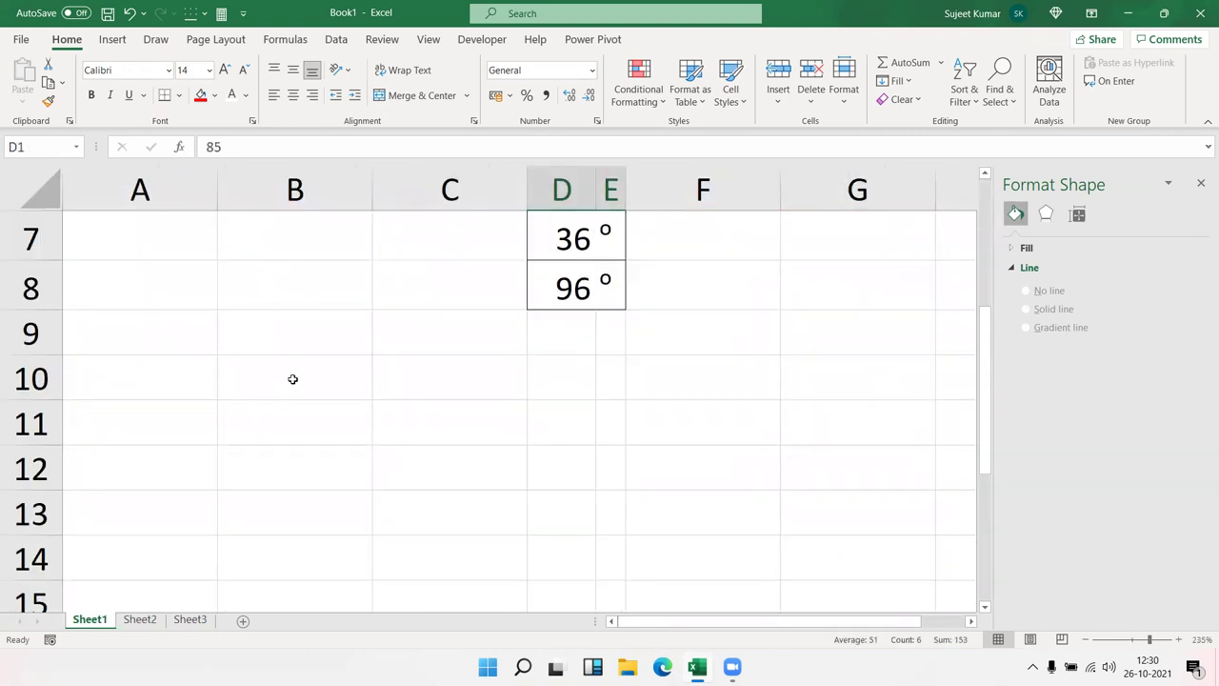
pyautogui.scroll(-1, 295, 378)
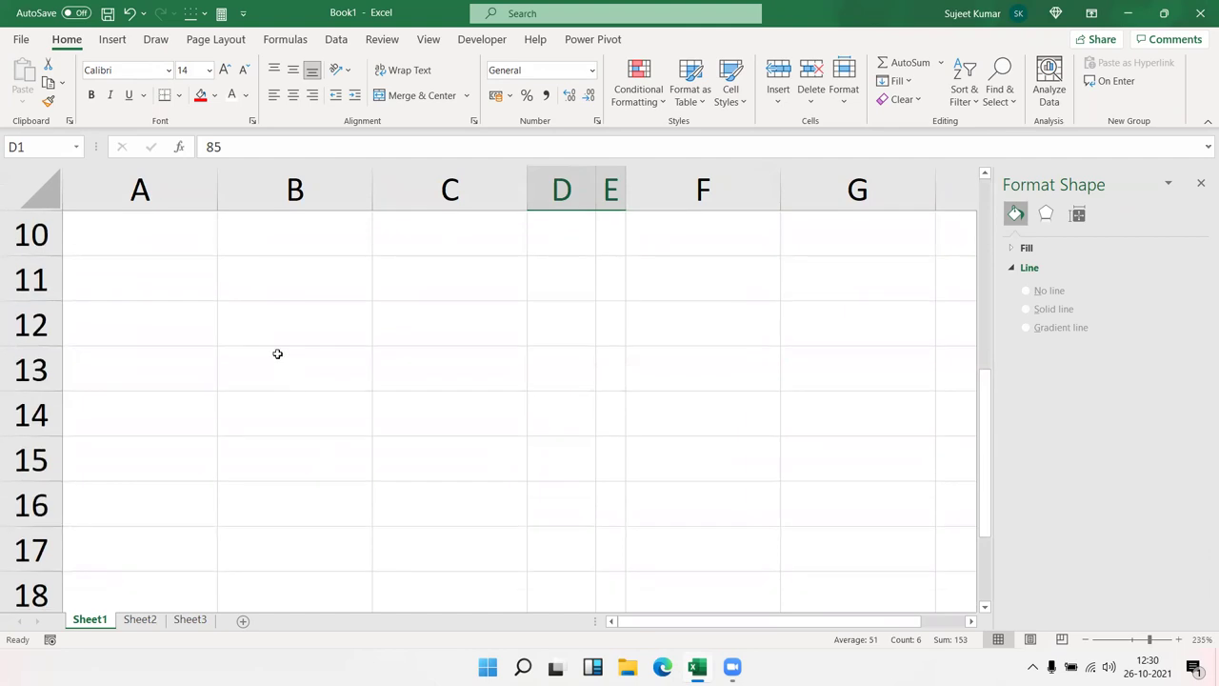
pyautogui.click(277, 354)
pyautogui.moveTo(367, 195); pyautogui.dragTo(308, 196)
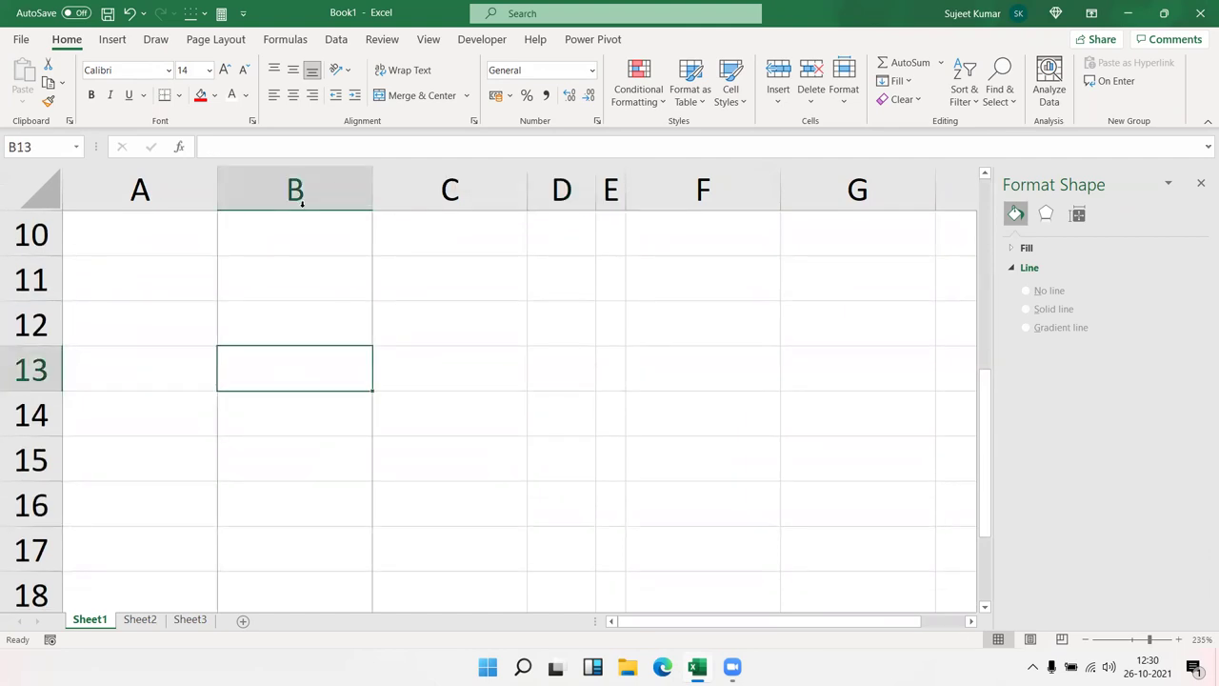
pyautogui.scroll(3, 502, 407)
# Copy the numbers in D1:D8 and paste them into D11:D18
pyautogui.click(490, 296)
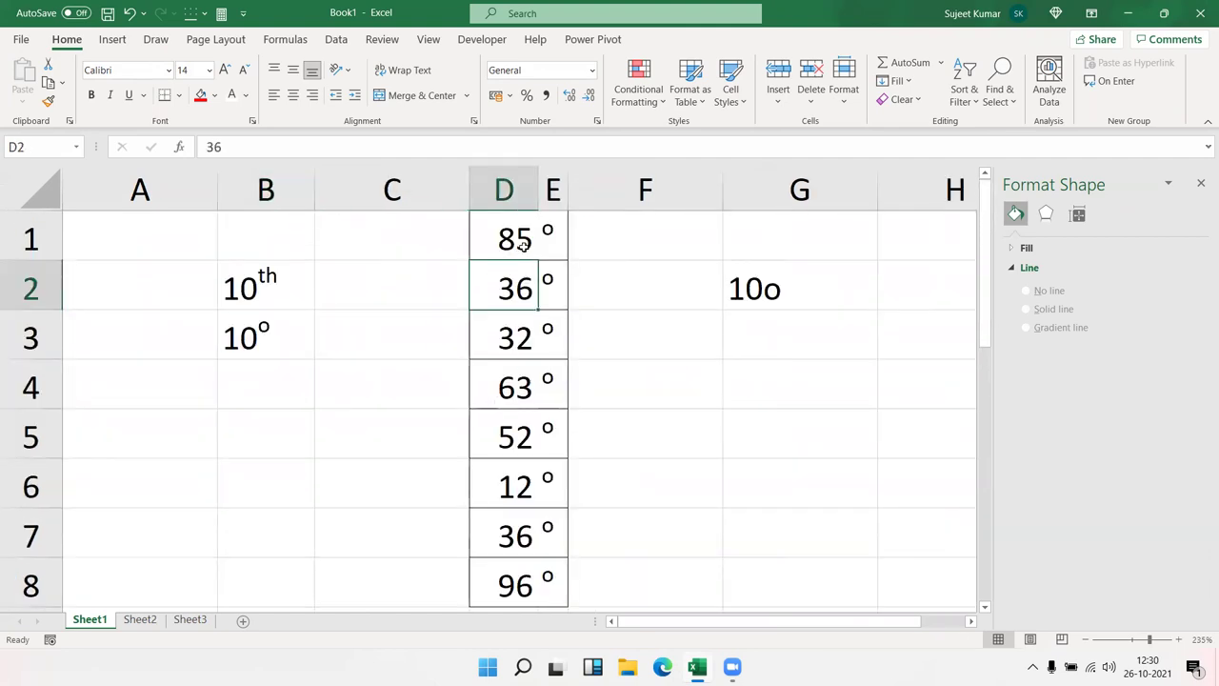
pyautogui.click(514, 234)
pyautogui.moveTo(511, 234); pyautogui.dragTo(544, 591)
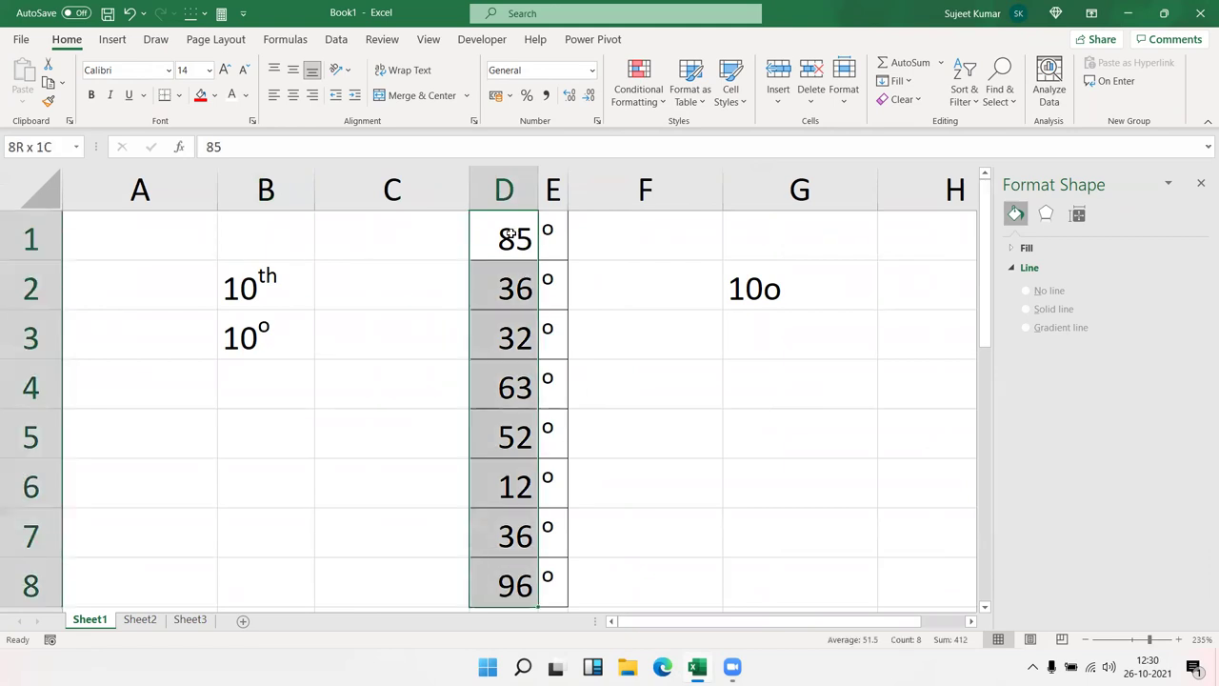
pyautogui.hotkey('ctrl', 'c')
pyautogui.scroll(-3, 262, 354)
pyautogui.click(265, 312)
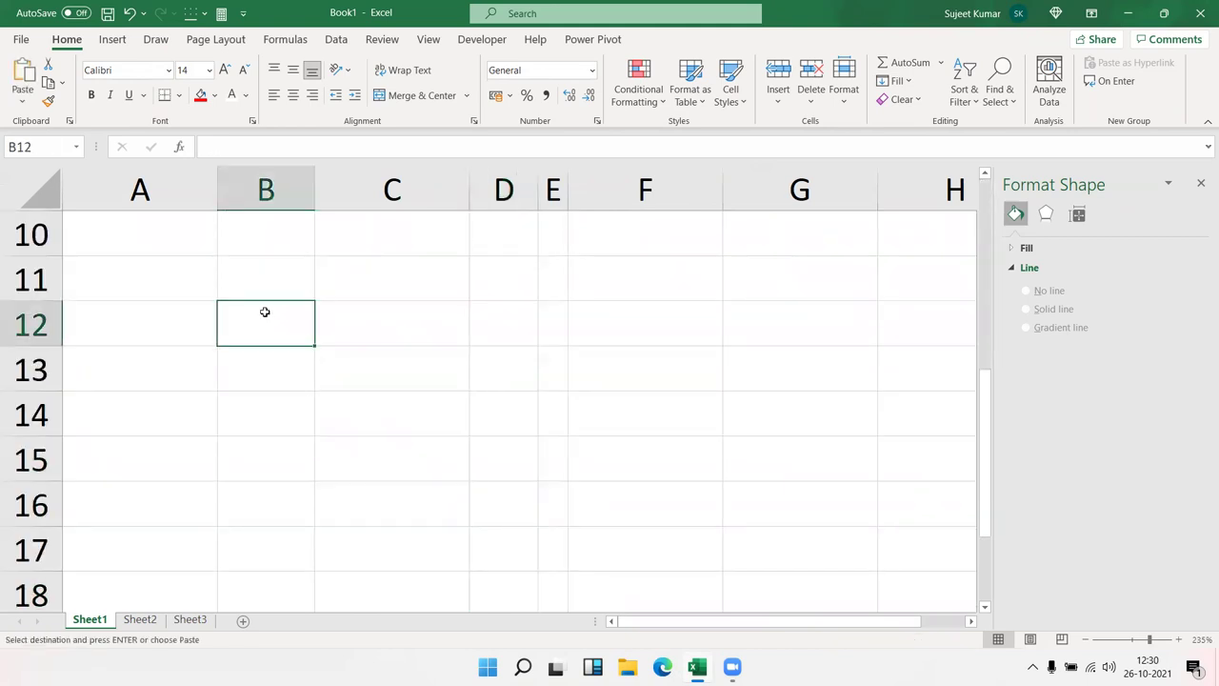
pyautogui.click(286, 265)
pyautogui.click(489, 274)
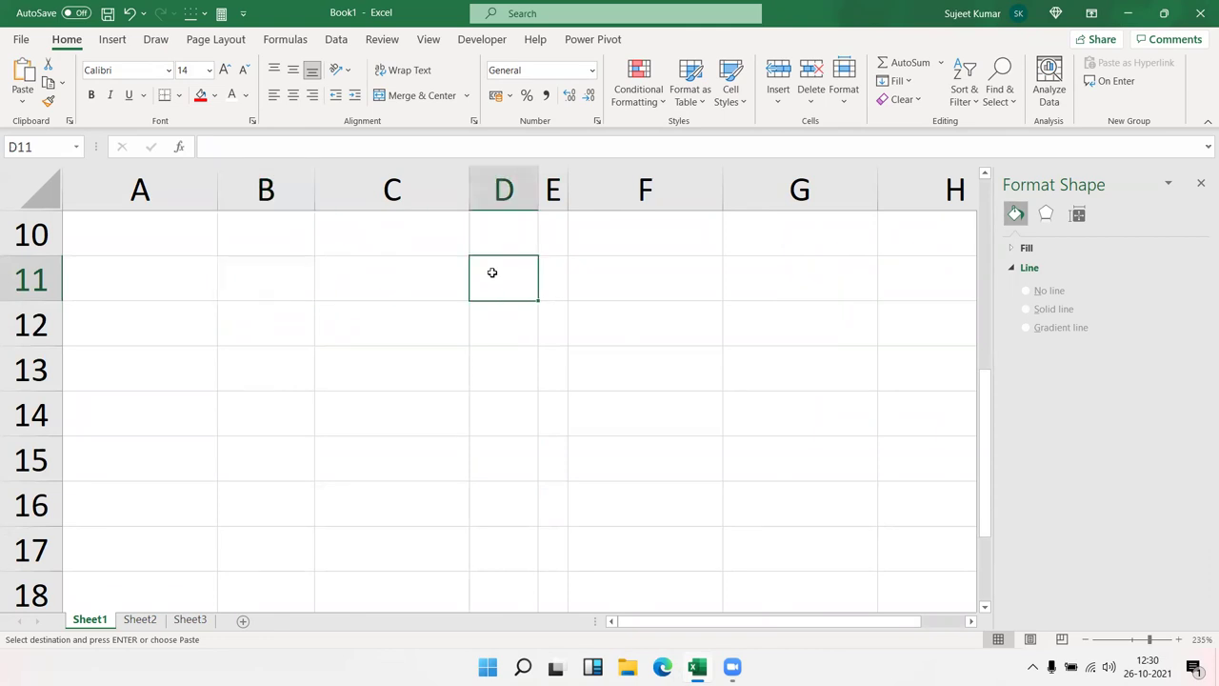
pyautogui.hotkey('ctrl', 'v')
# Select the pasted numbers in D11:D18
pyautogui.scroll(-1, 546, 312)
pyautogui.scroll(1, 547, 313)
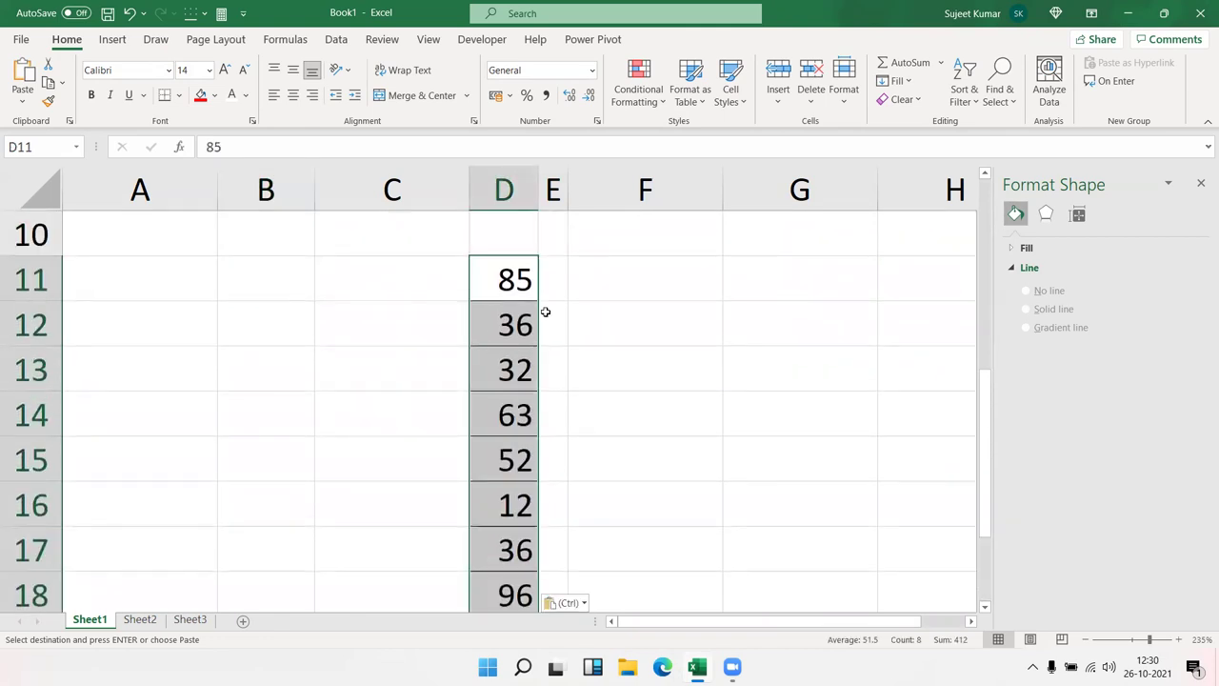
pyautogui.click(636, 323)
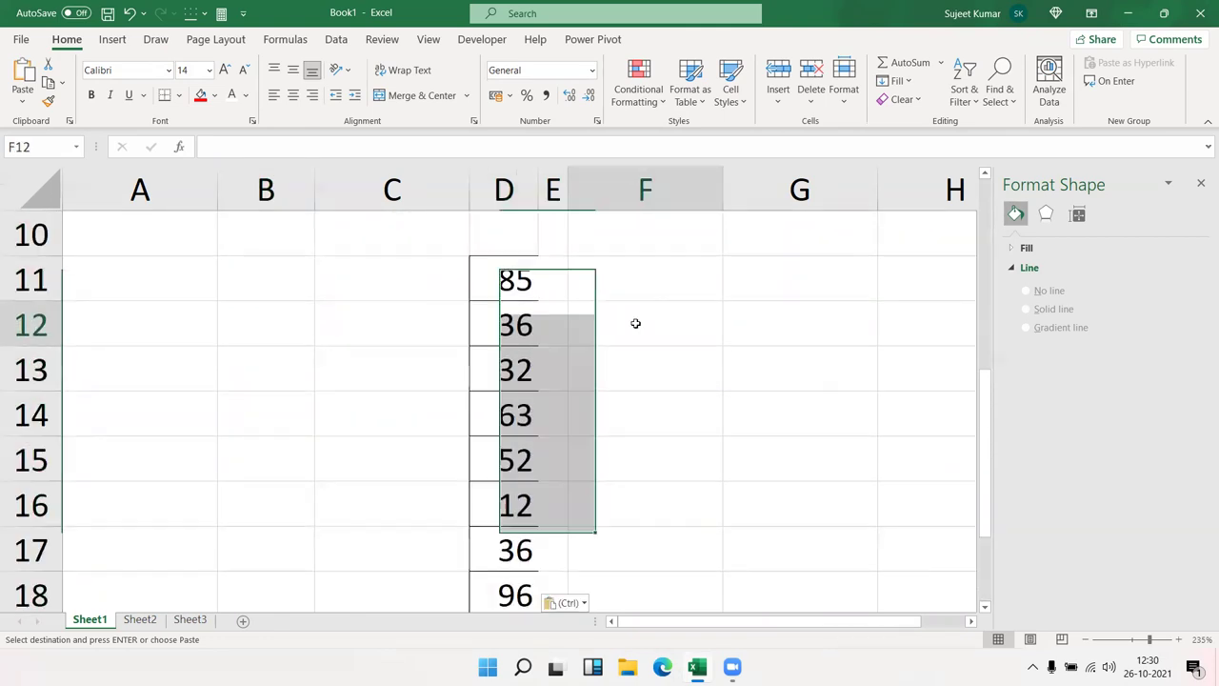
pyautogui.click(525, 270)
pyautogui.hotkey('ctrl', 'shift', 'Down')
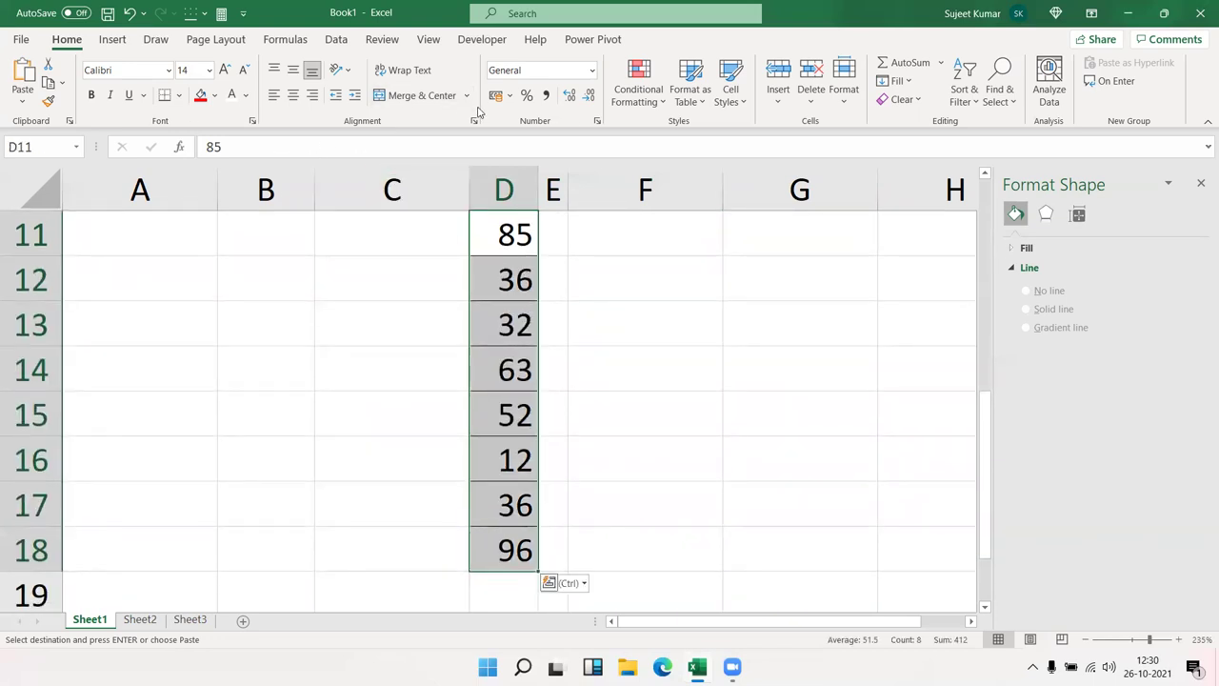
# Remove the copied borders from D11:D18
pyautogui.click(178, 95)
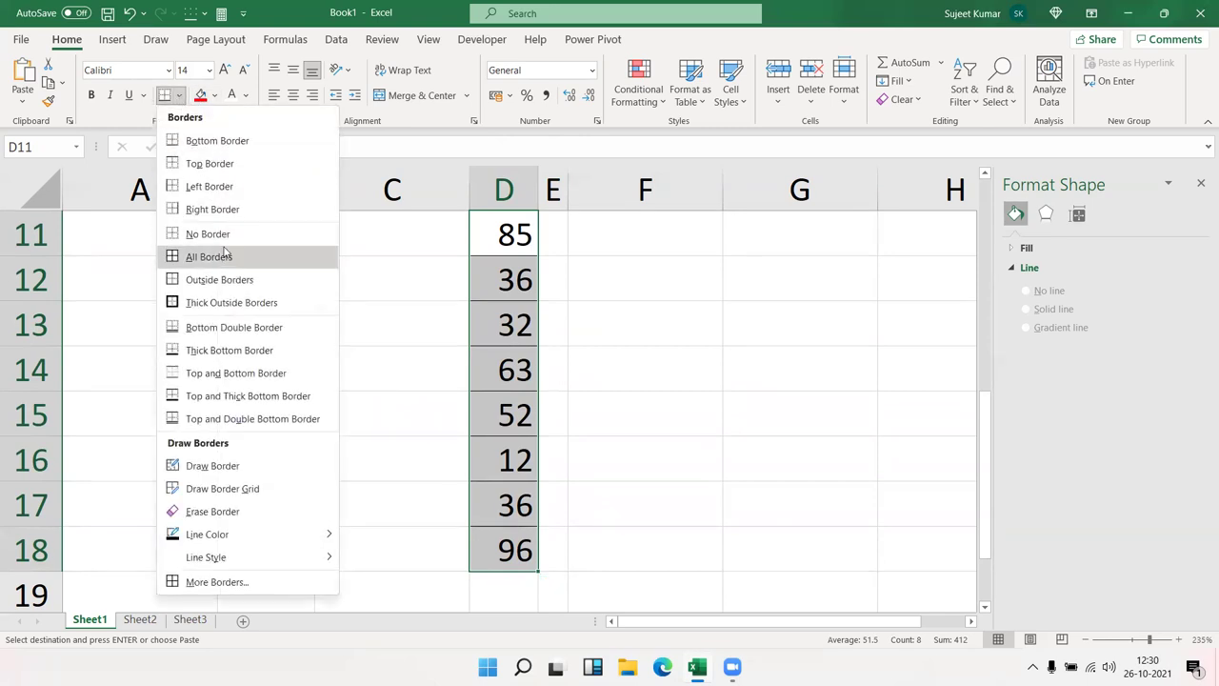
pyautogui.click(225, 236)
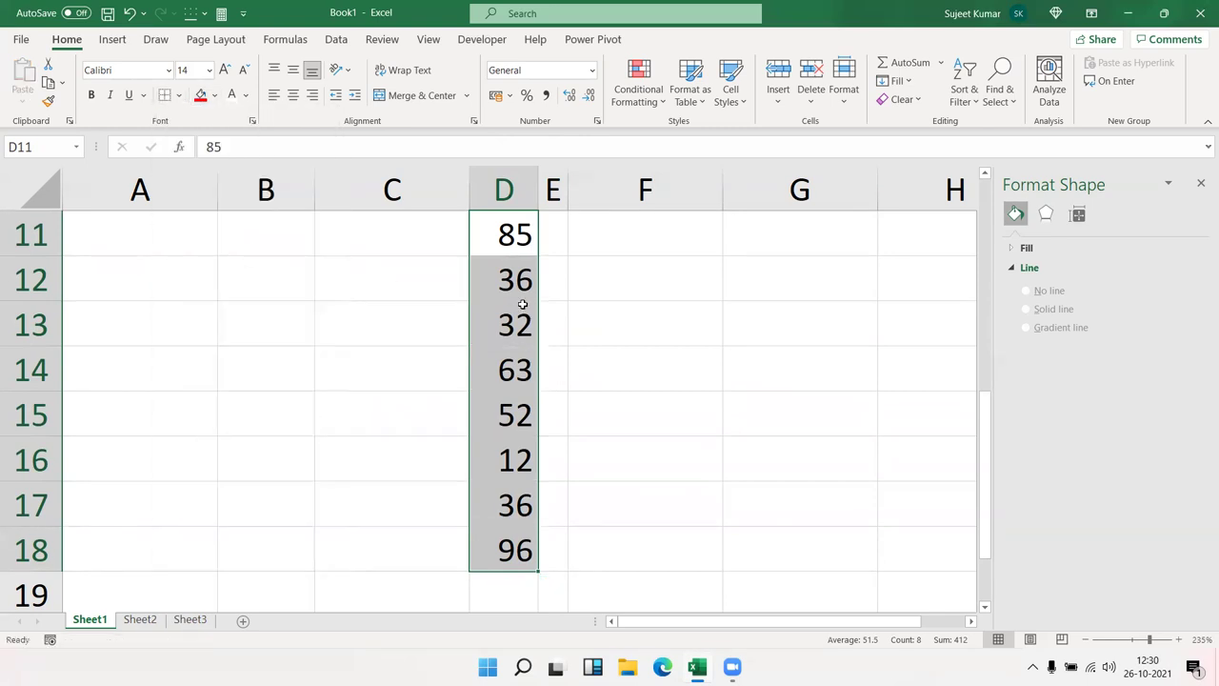
pyautogui.click(626, 328)
# Clear the red fill from the numbers in D11:D18 with No Fill
pyautogui.click(496, 330)
pyautogui.moveTo(491, 549); pyautogui.dragTo(496, 239)
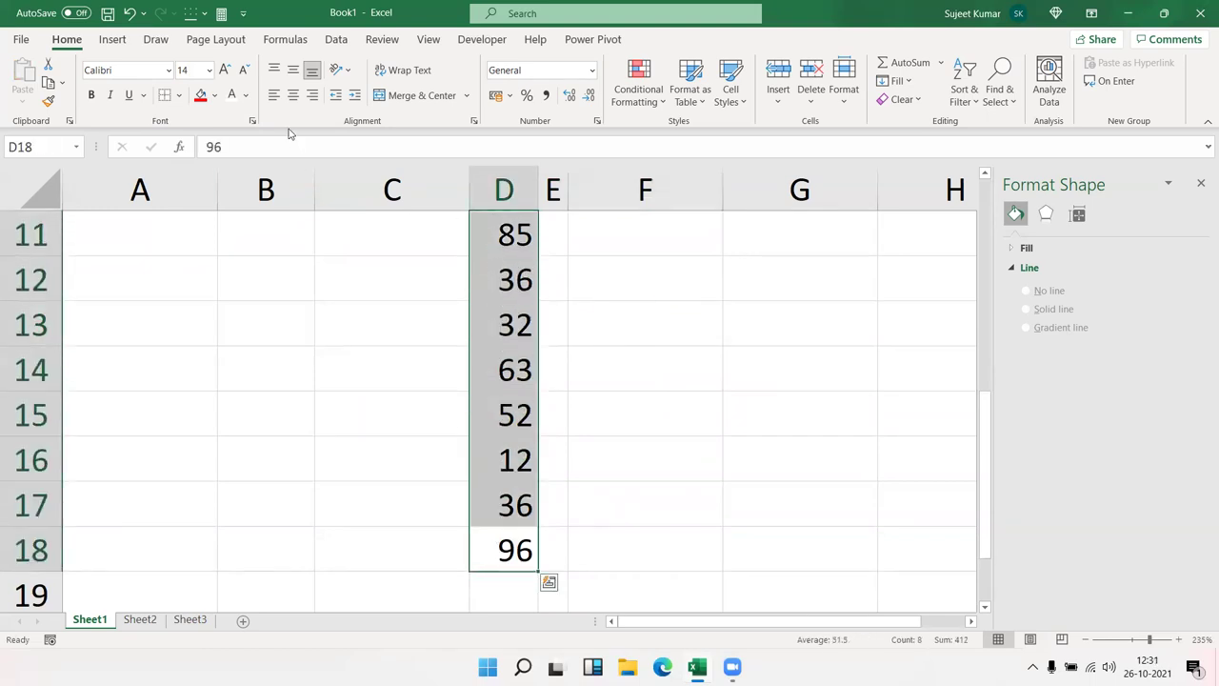
pyautogui.click(215, 95)
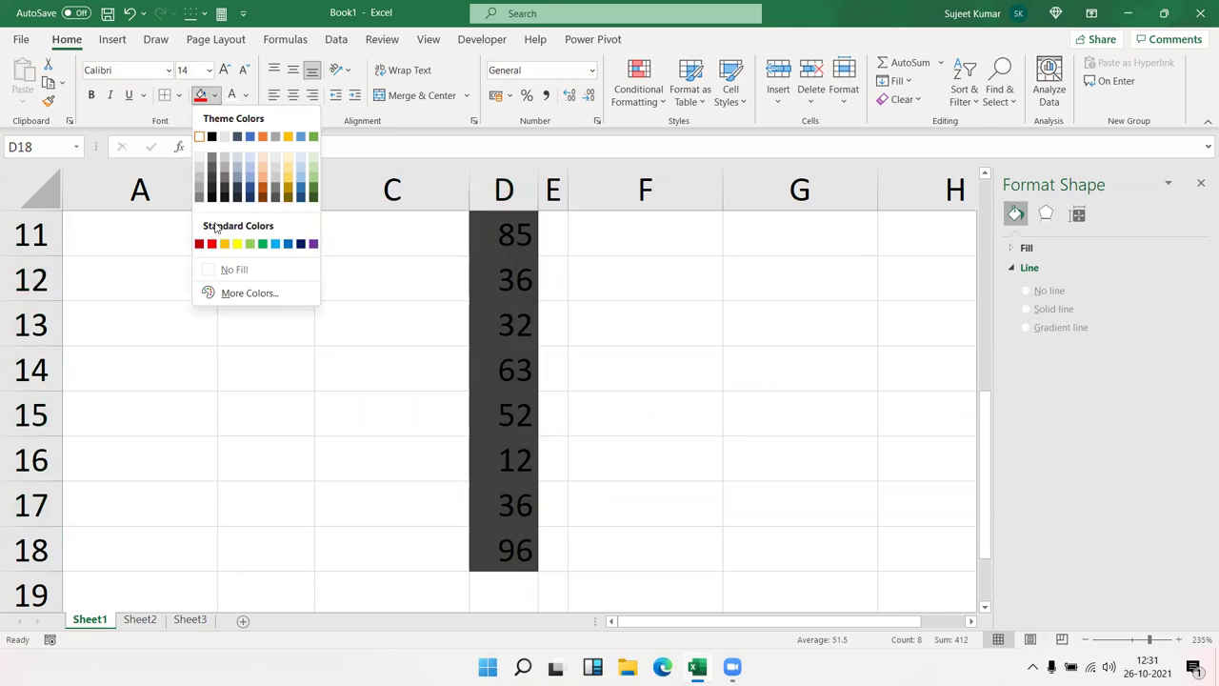
pyautogui.click(219, 269)
pyautogui.click(284, 349)
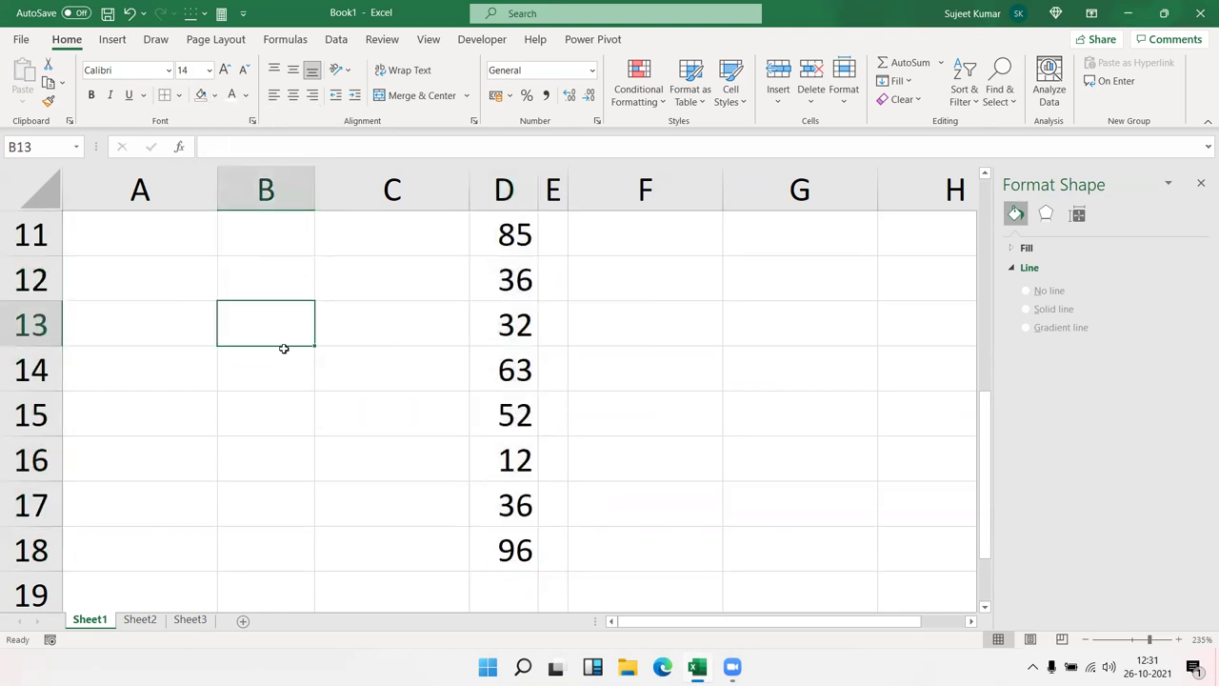
pyautogui.click(508, 368)
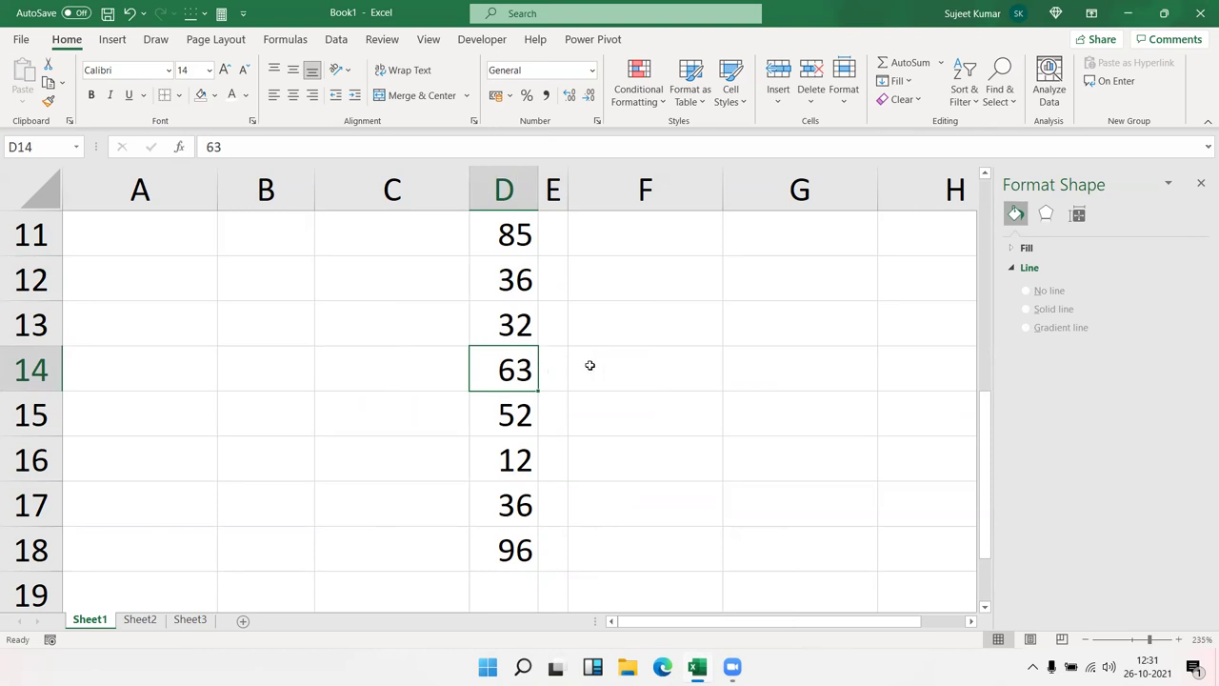
# Dismiss Windows search and open a new Microsoft Edge window from the taskbar
pyautogui.click(639, 369)
pyautogui.click(517, 352)
pyautogui.press('super')
pyautogui.write('e')
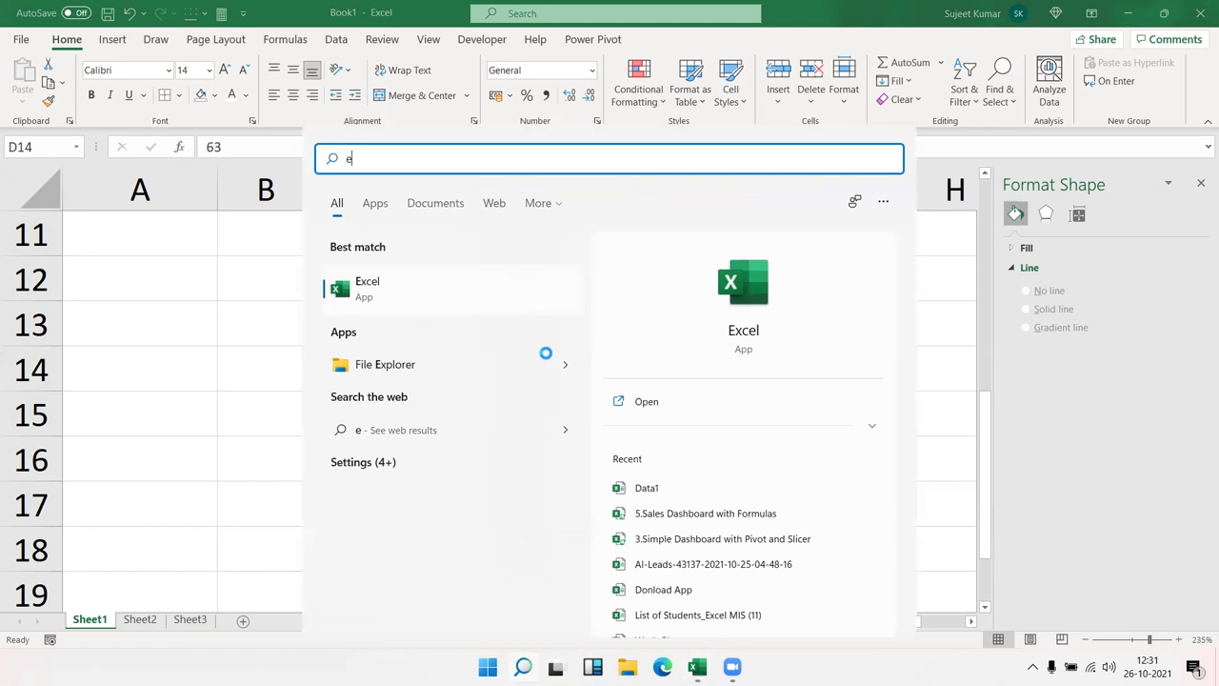
pyautogui.press('Escape')
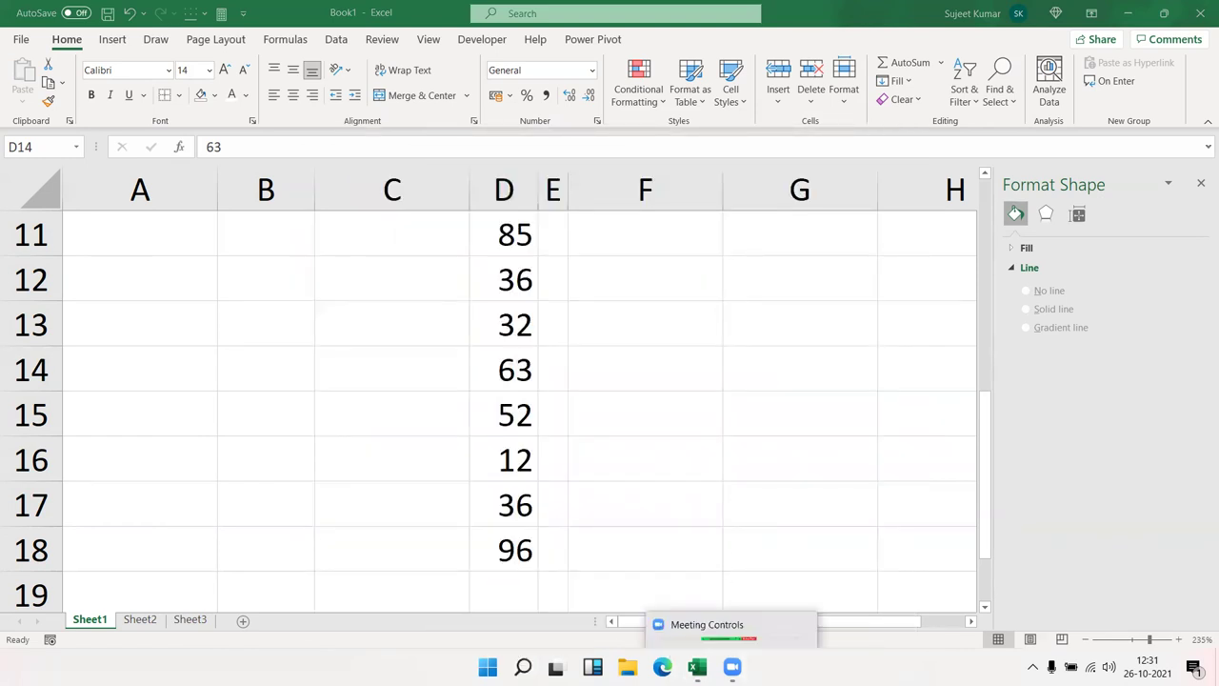
pyautogui.moveTo(697, 667)
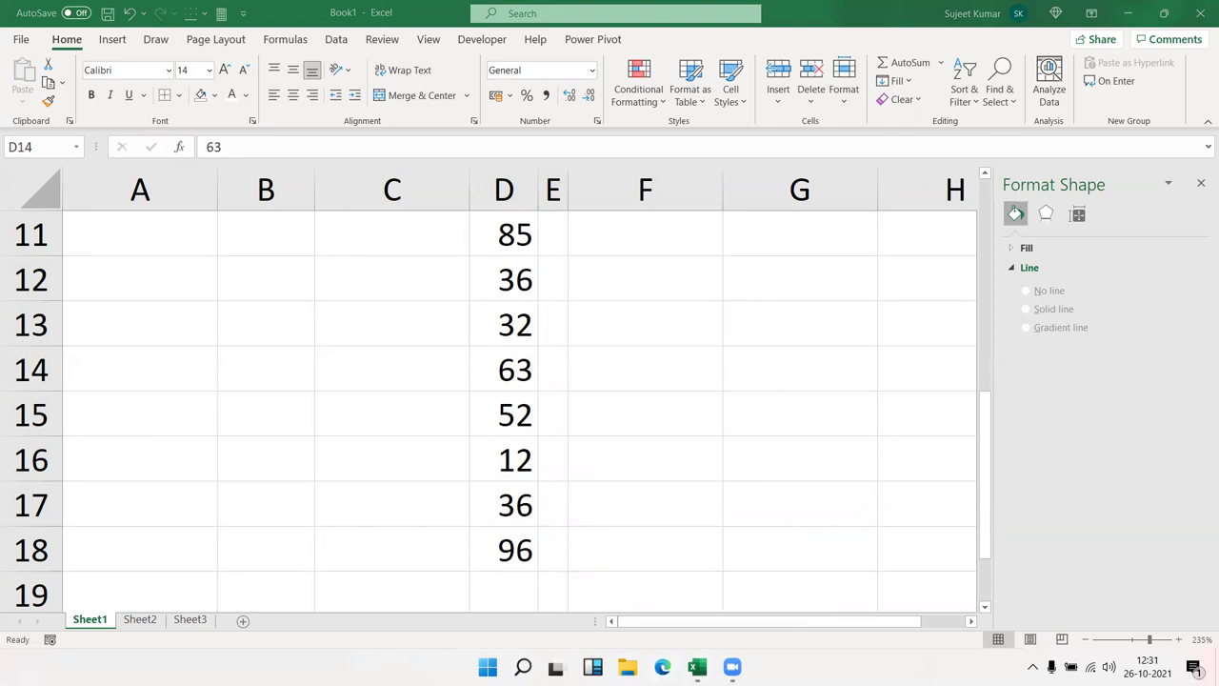
pyautogui.click(662, 667)
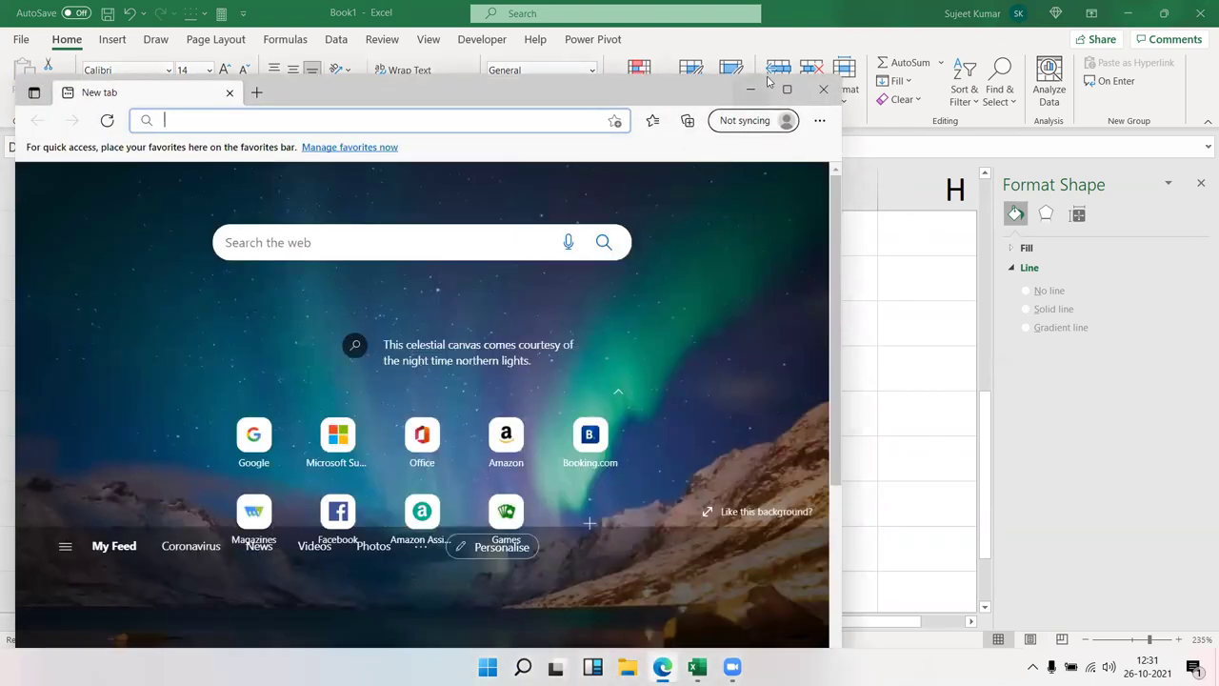
# Maximize Edge and open the cricket news article from the feed
pyautogui.click(787, 88)
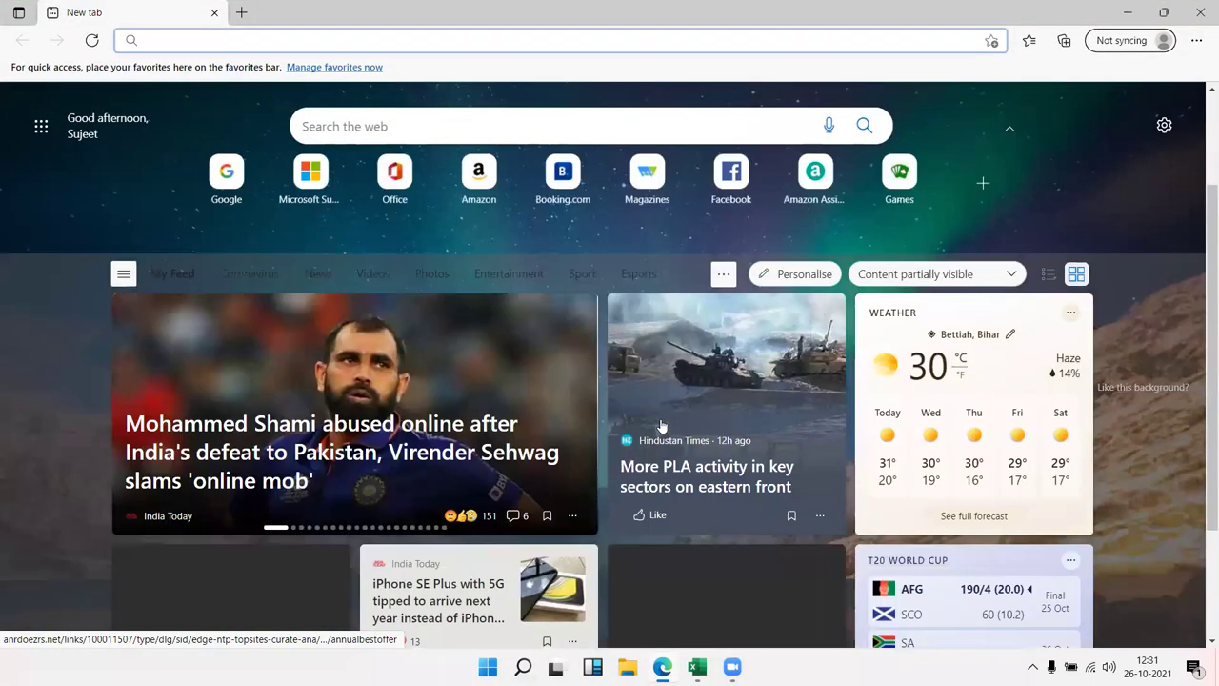
pyautogui.scroll(-5, 581, 471)
pyautogui.scroll(-4, 565, 487)
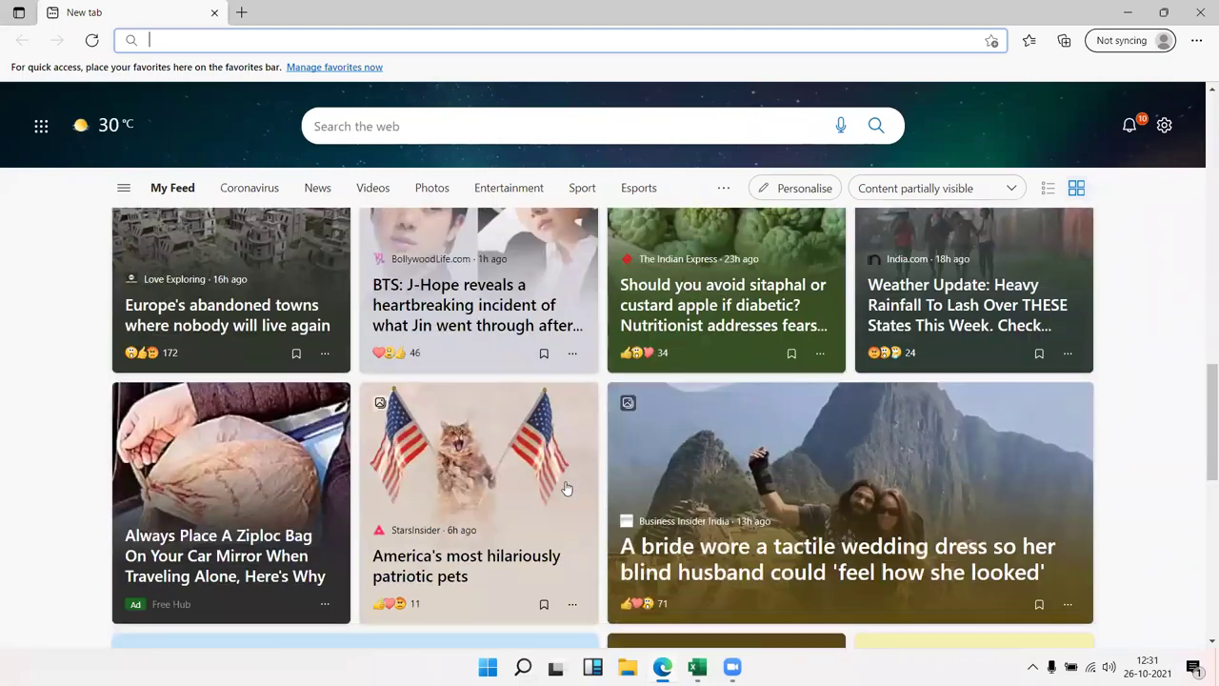
pyautogui.scroll(-4, 565, 490)
pyautogui.scroll(-2, 572, 490)
pyautogui.scroll(3, 739, 496)
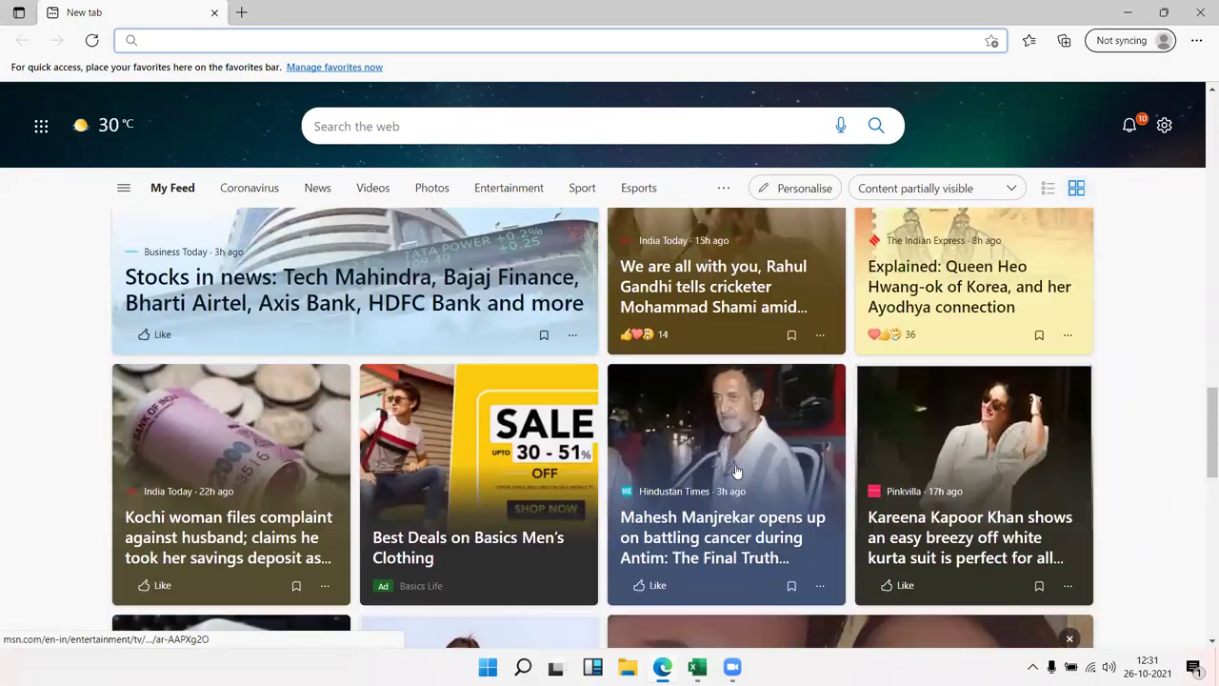
pyautogui.scroll(2, 739, 429)
pyautogui.click(741, 314)
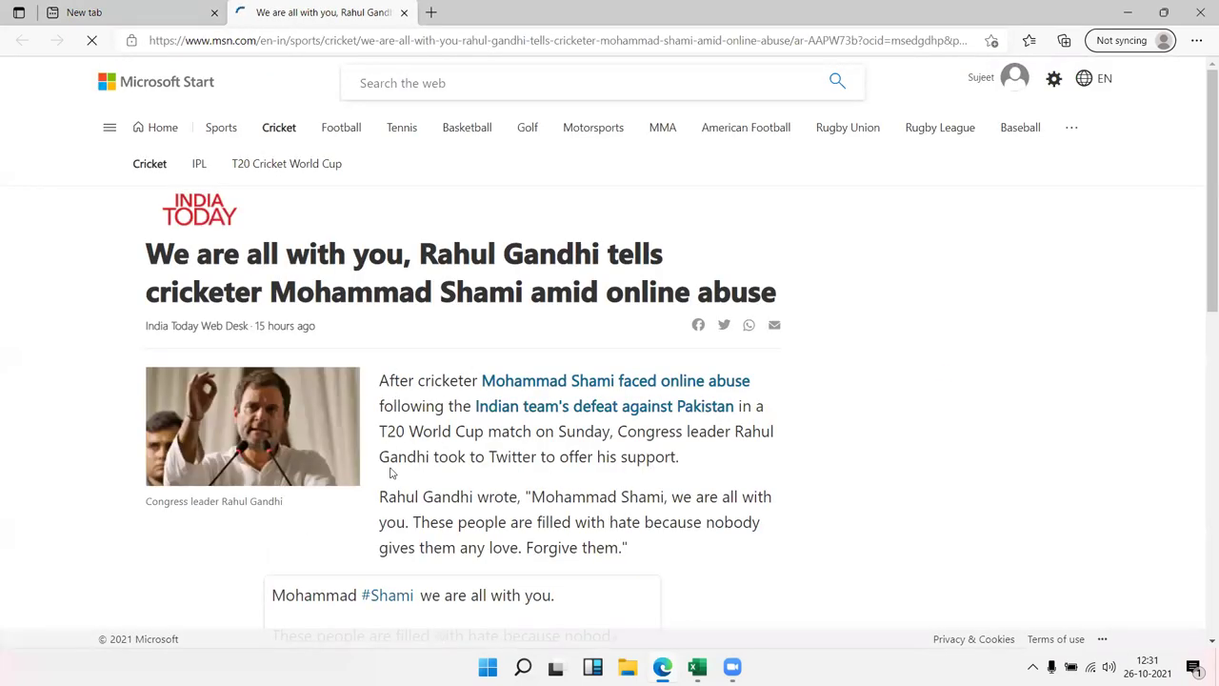
# Copy the article's quoted paragraph and return to the Excel workbook
pyautogui.moveTo(379, 496); pyautogui.dragTo(620, 548)
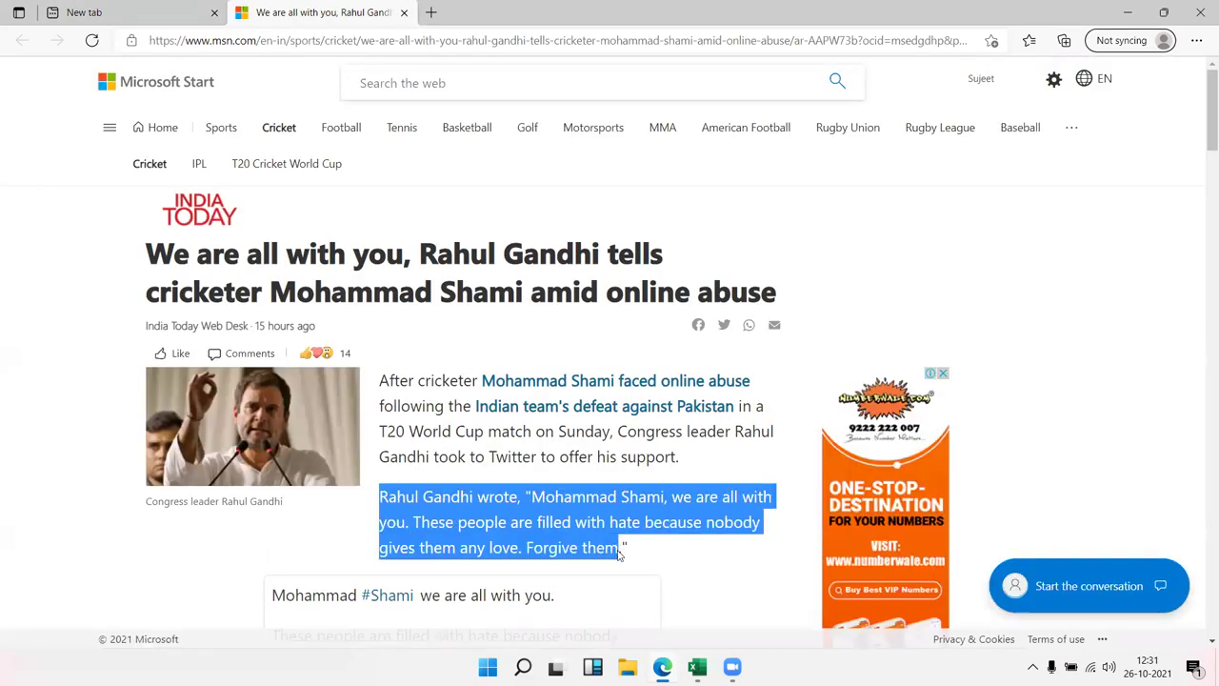
pyautogui.hotkey('alt', 'Tab')
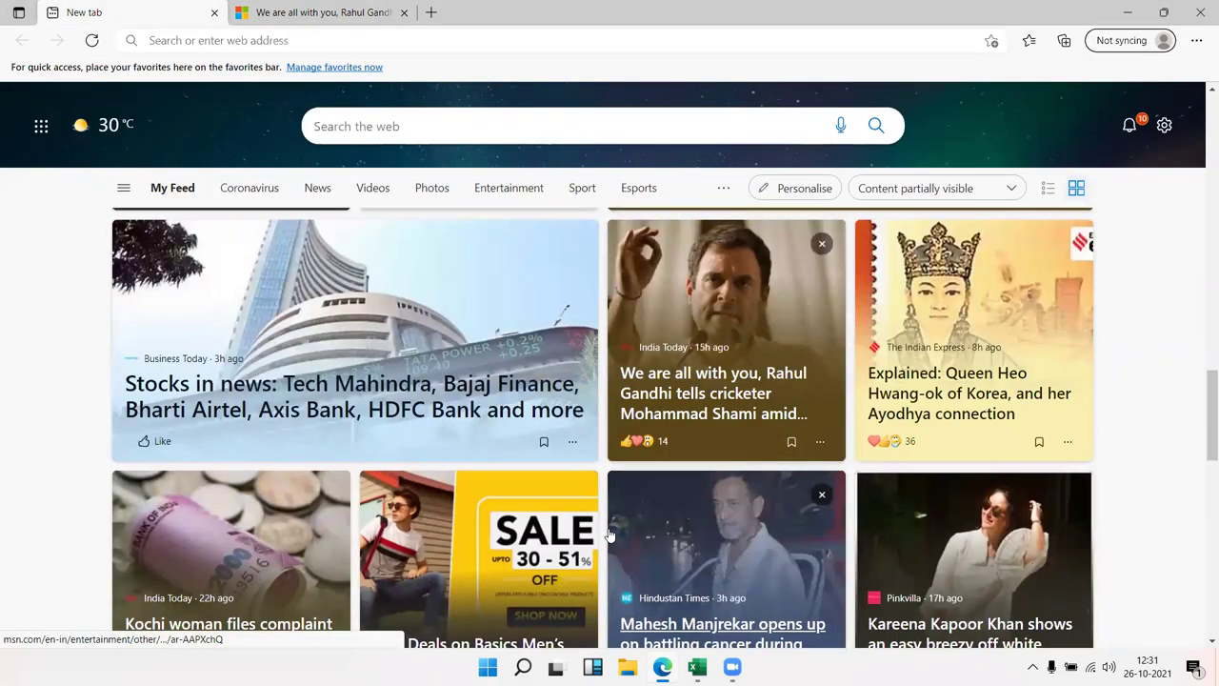
pyautogui.hotkey('alt', 'Tab')
pyautogui.press('Tab')
pyautogui.hotkey('alt', 'Tab')
pyautogui.hotkey('alt', 'Tab')
pyautogui.hotkey('alt', 'Tab')
pyautogui.hotkey('alt', 'Tab')
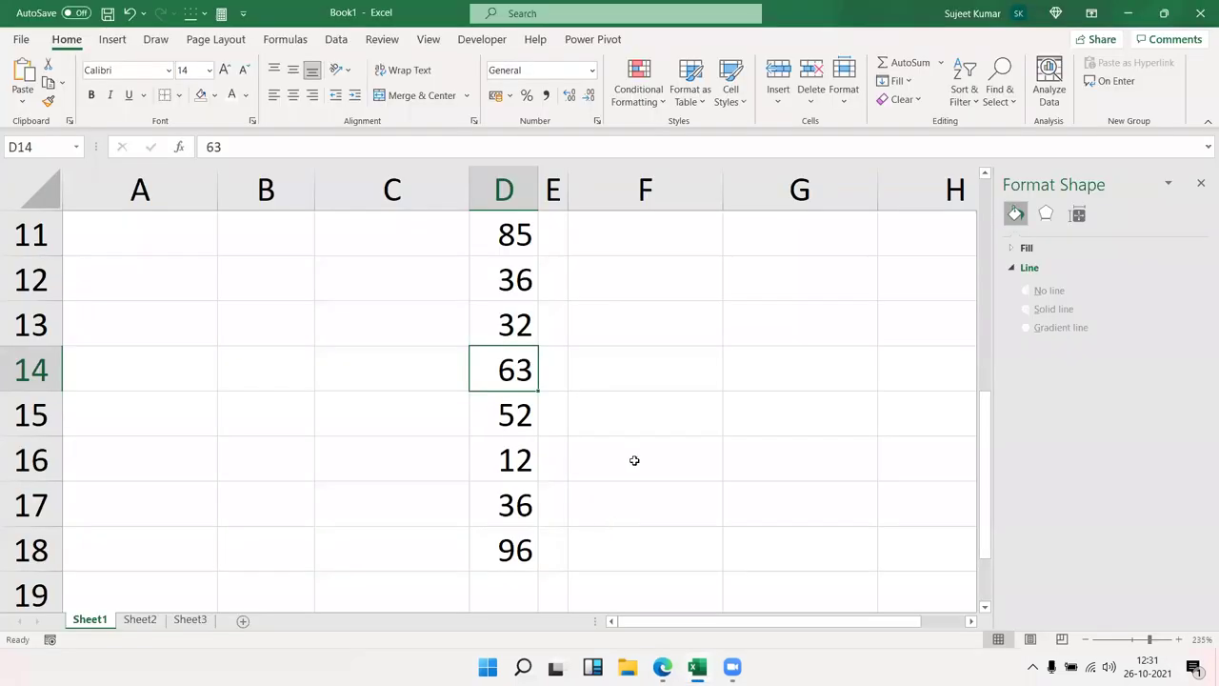
# Merge the range B24:F27 into a single cell
pyautogui.scroll(-4, 381, 395)
pyautogui.click(290, 295)
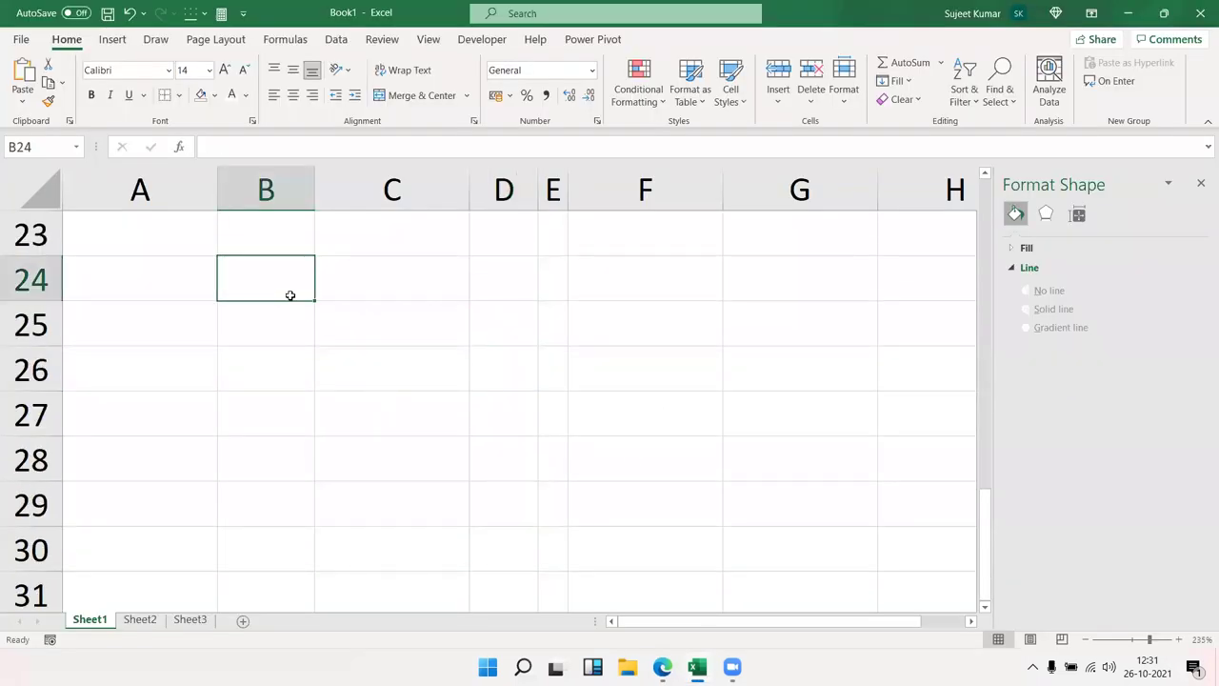
pyautogui.moveTo(275, 283); pyautogui.dragTo(685, 396)
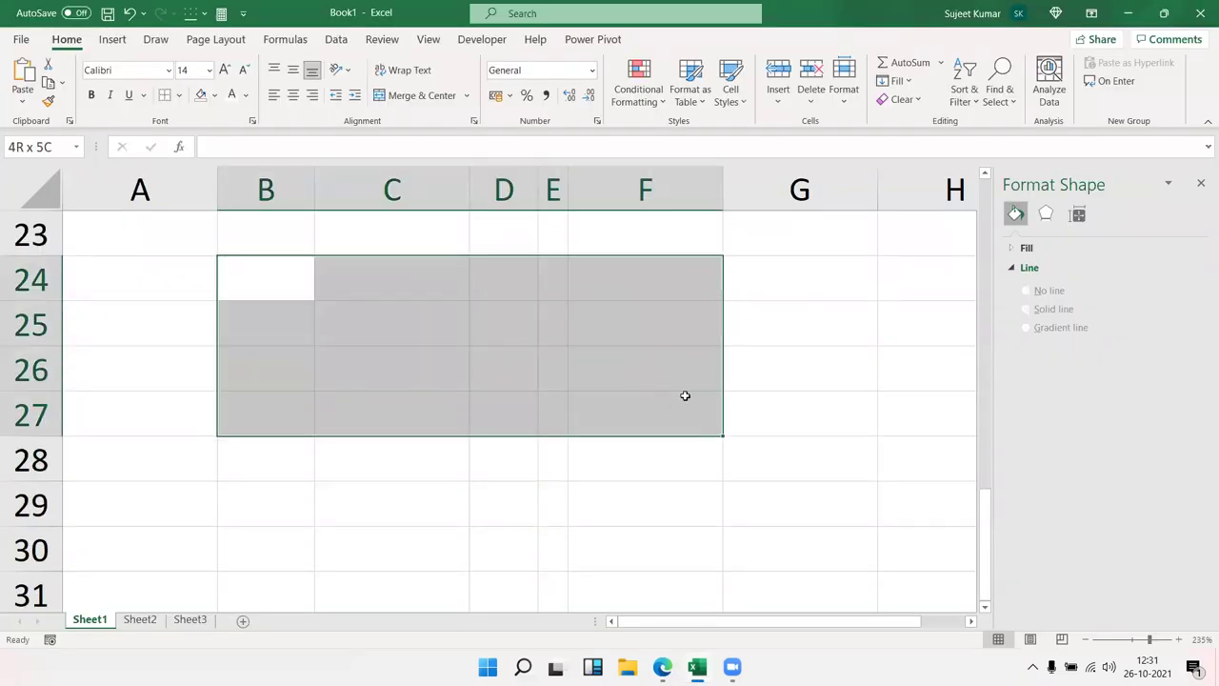
pyautogui.click(422, 95)
# Paste the copied news quote into the merged cell B24
pyautogui.click(447, 452)
pyautogui.click(422, 305)
pyautogui.hotkey('ctrl', 'v')
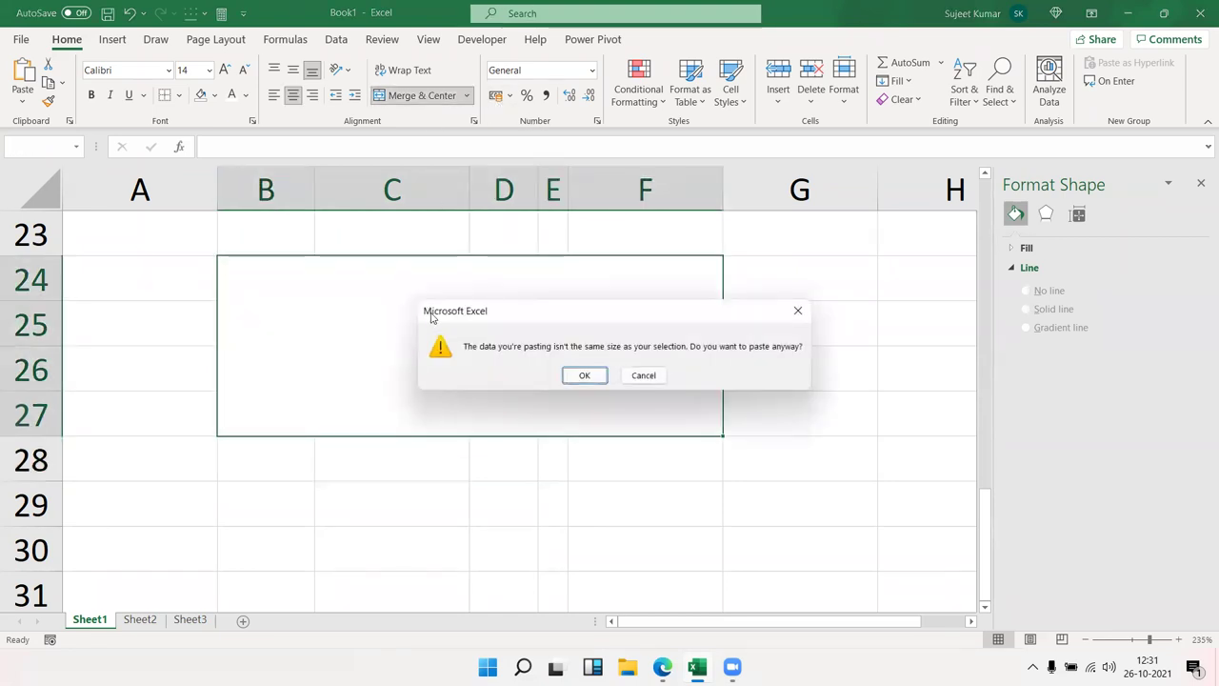
pyautogui.press('Escape')
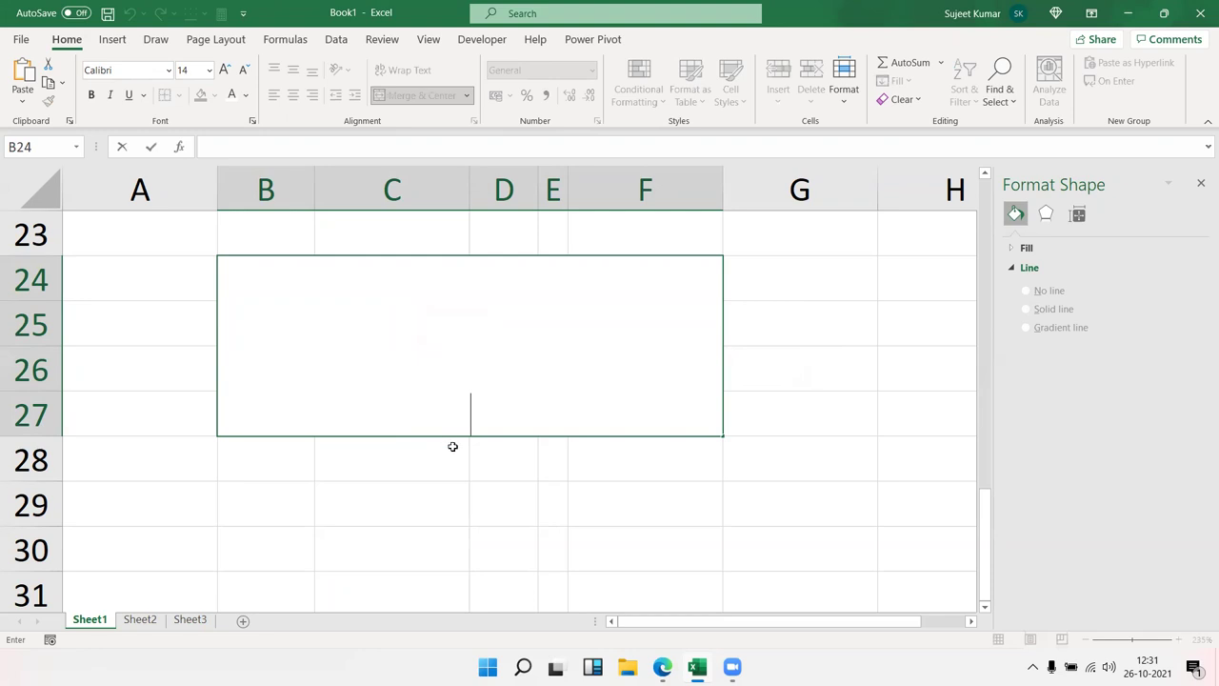
pyautogui.doubleClick(460, 447)
pyautogui.write('Rahul Gandhi wrote, "Mohammad Shami, we are all with you. These people are filled with hate because nobody gives them any love. Forgive them')
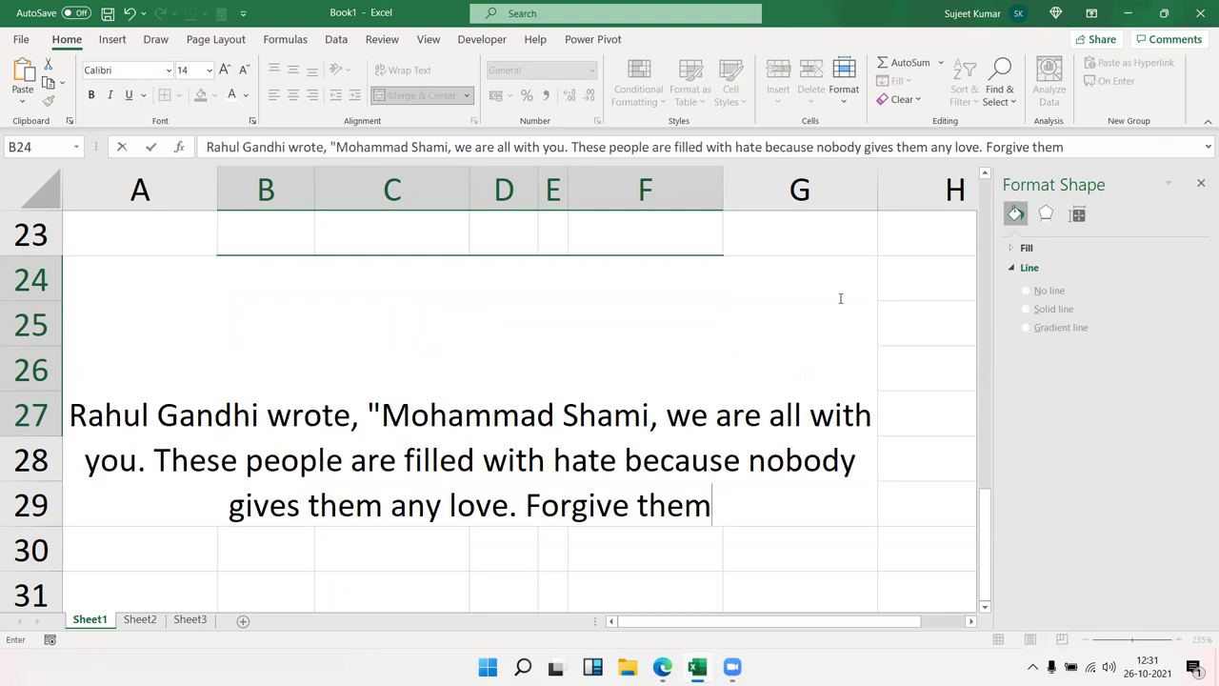
pyautogui.press('Return')
# Wrap the quote text and left-align it in the merged cell
pyautogui.click(516, 370)
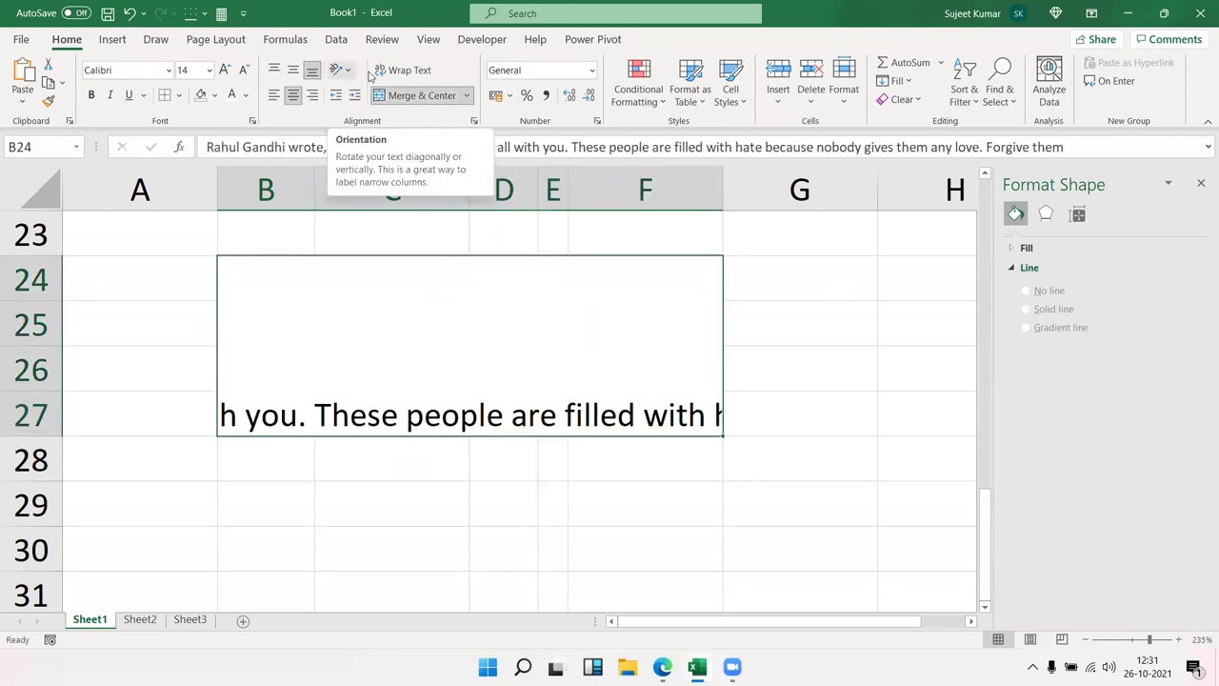
pyautogui.click(404, 70)
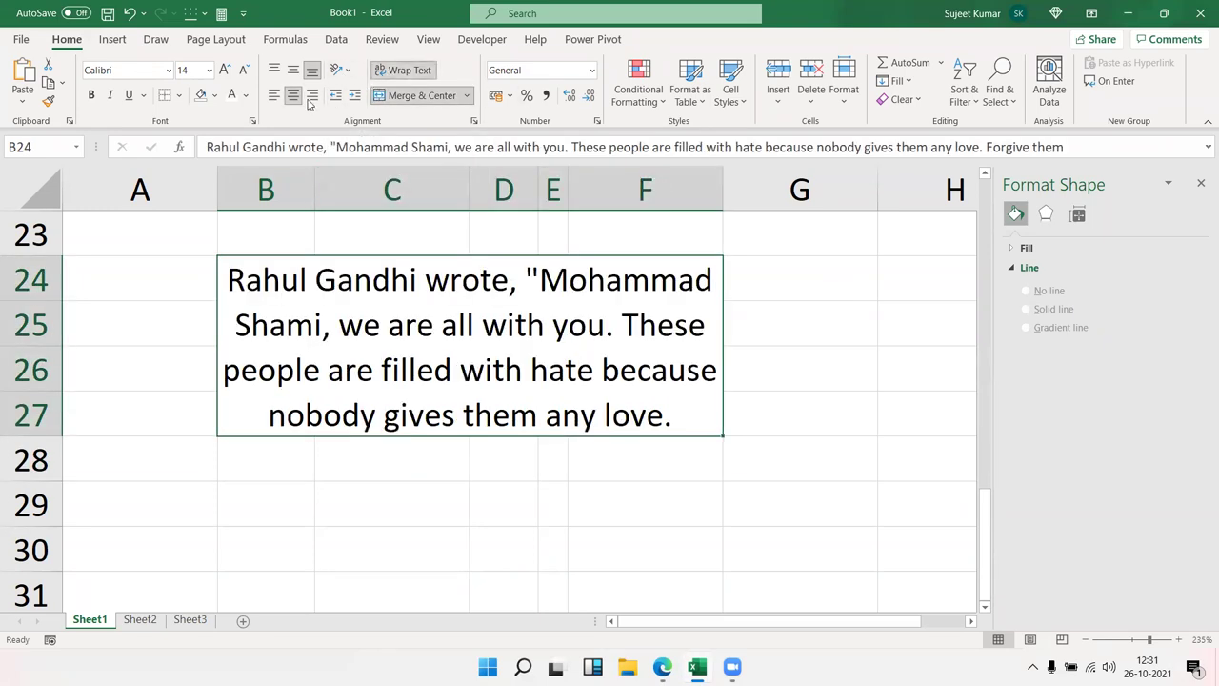
pyautogui.click(274, 95)
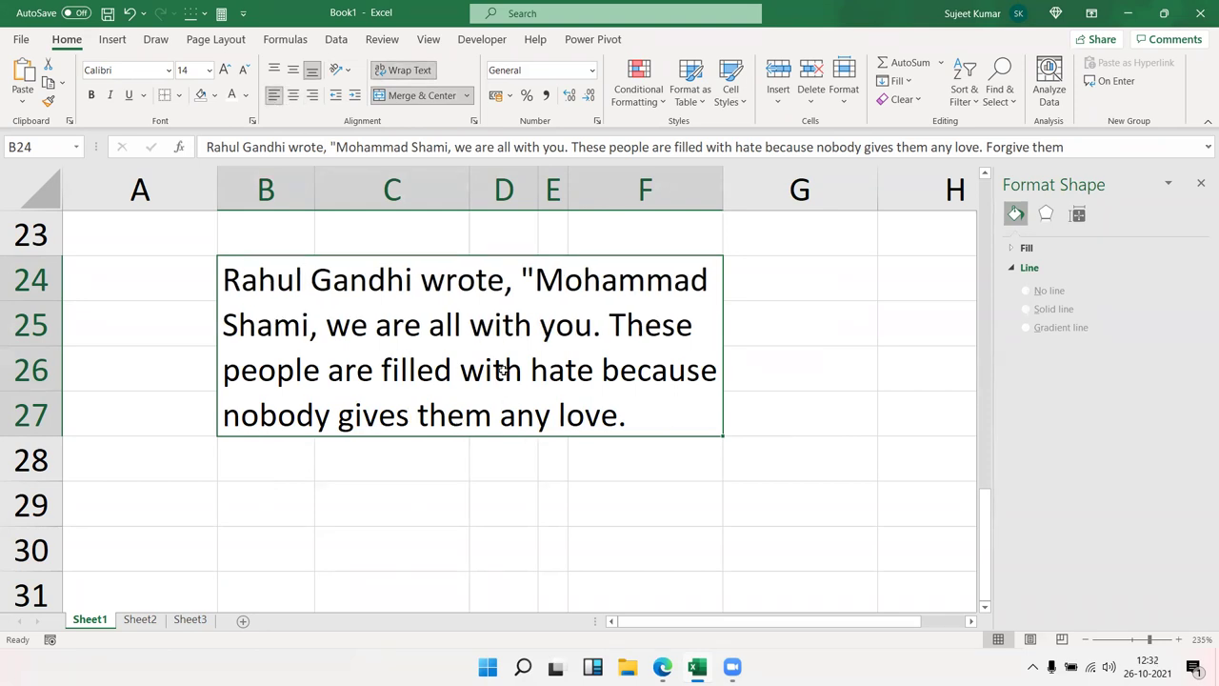
# Make the name opening the quote in B24 red with strikethrough via Format Cells
pyautogui.doubleClick(575, 282)
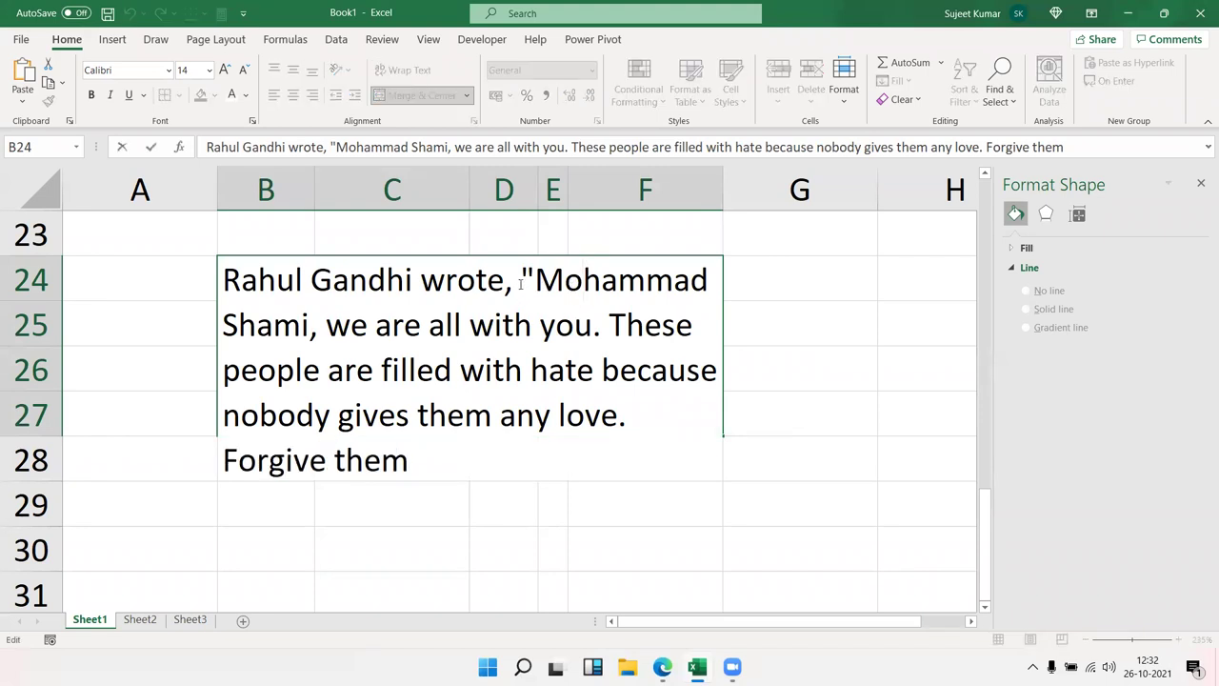
pyautogui.moveTo(534, 281); pyautogui.dragTo(305, 329)
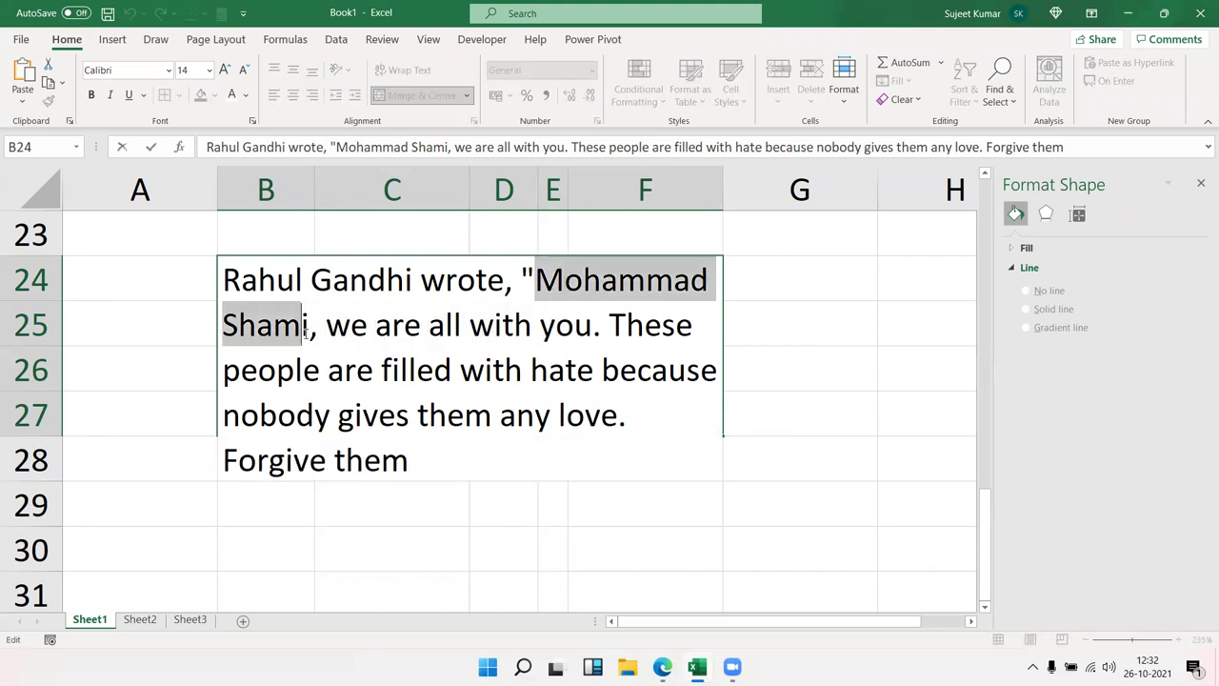
pyautogui.rightClick(547, 290)
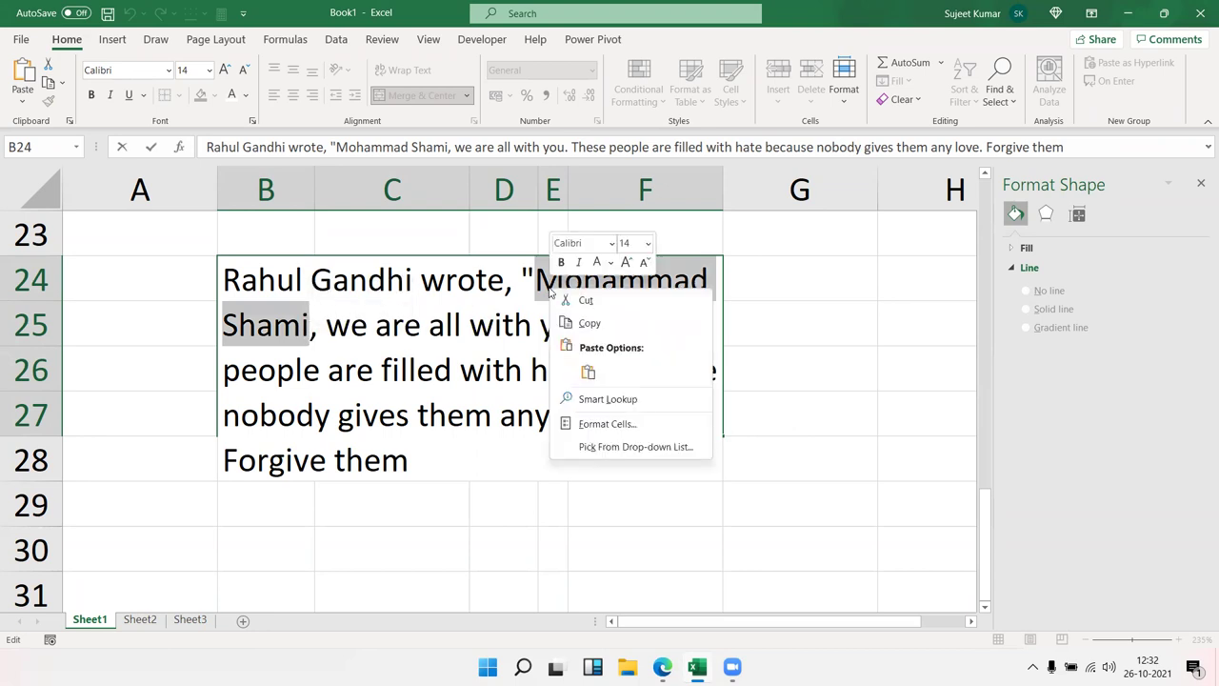
pyautogui.click(587, 423)
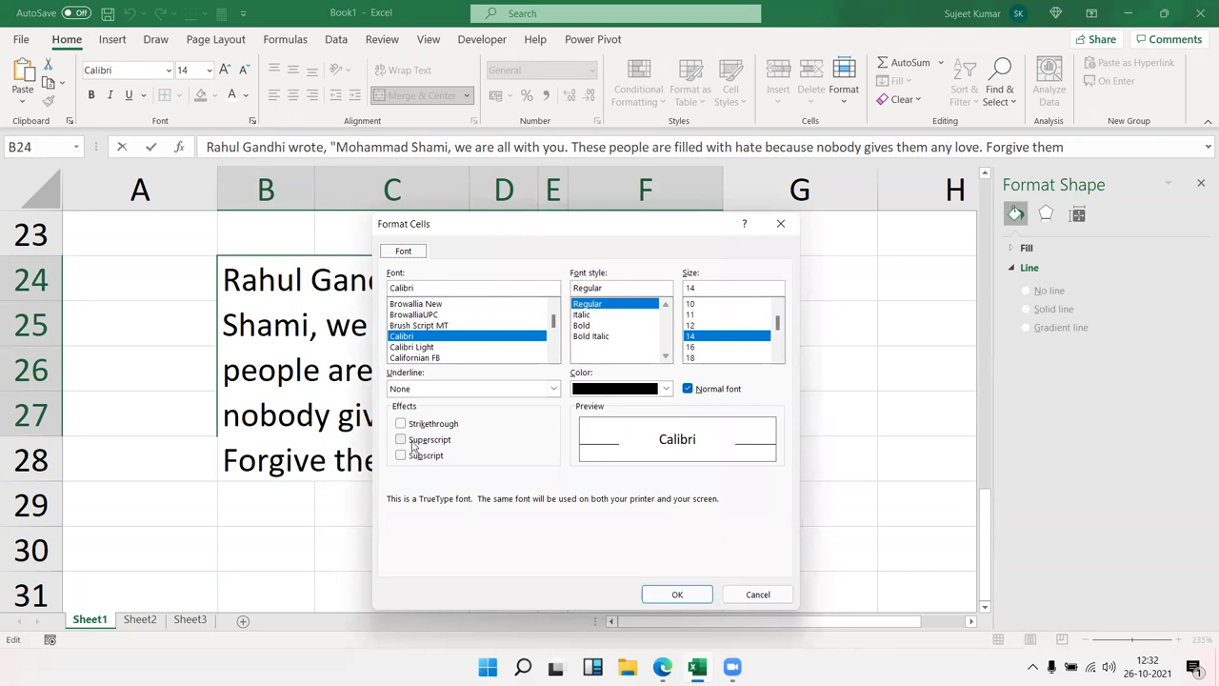
pyautogui.click(663, 388)
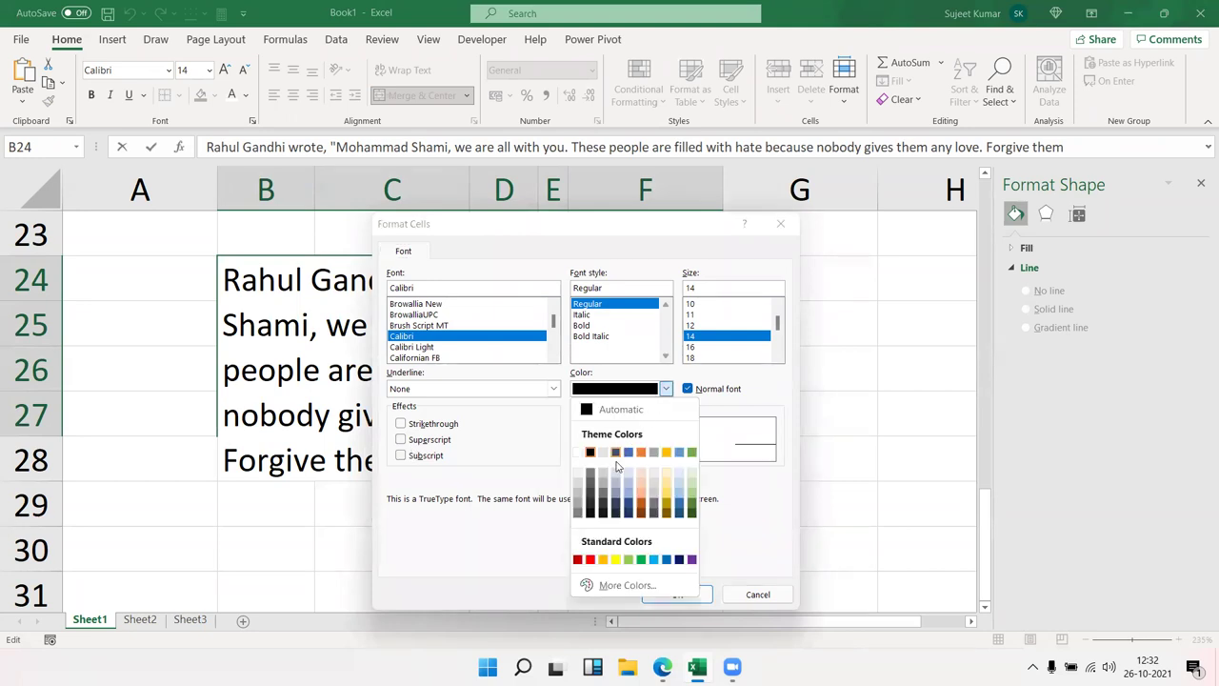
pyautogui.click(590, 560)
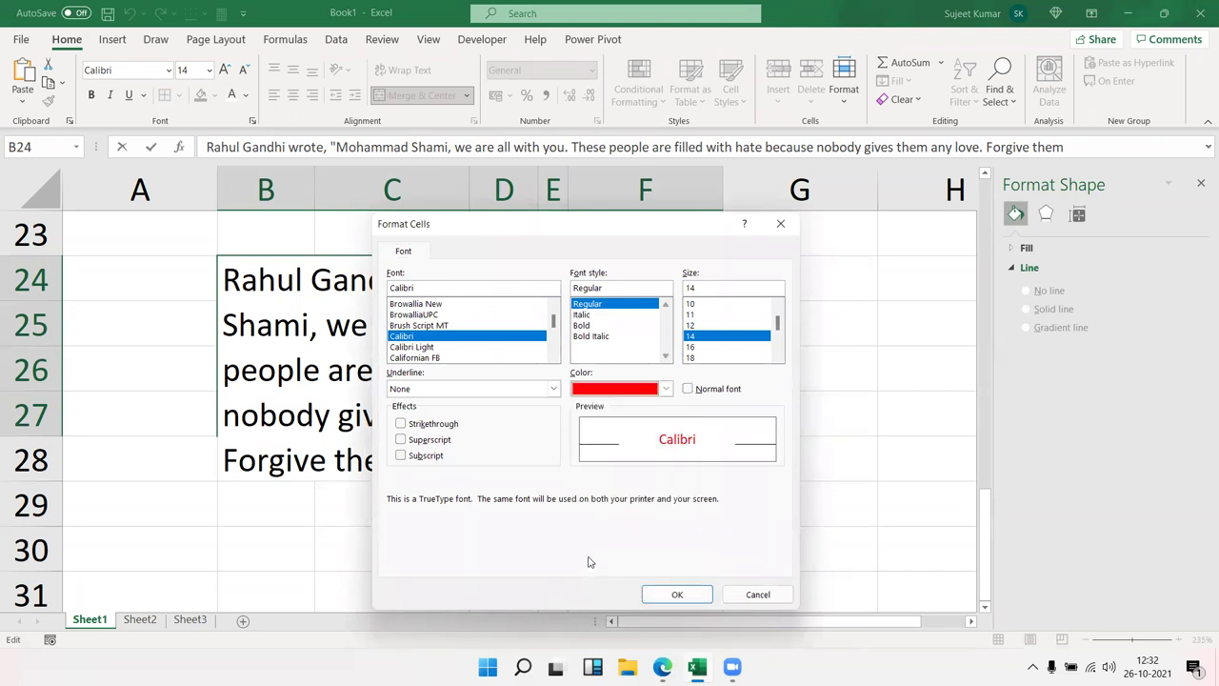
pyautogui.click(401, 424)
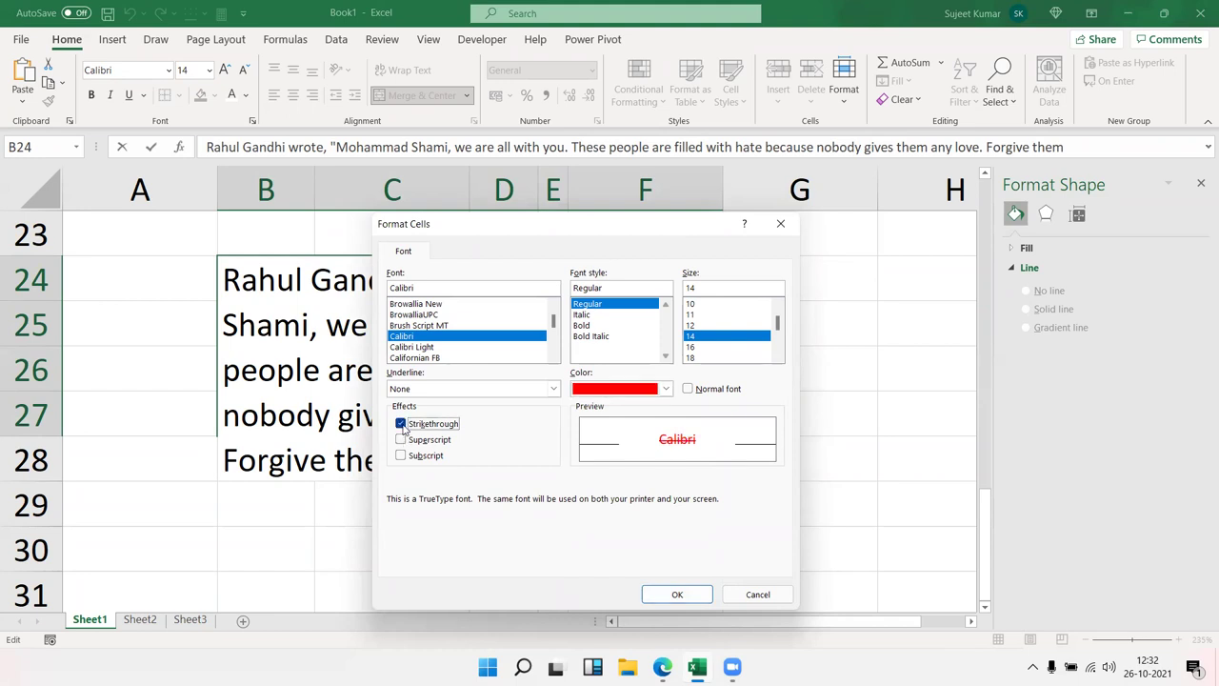
pyautogui.click(678, 595)
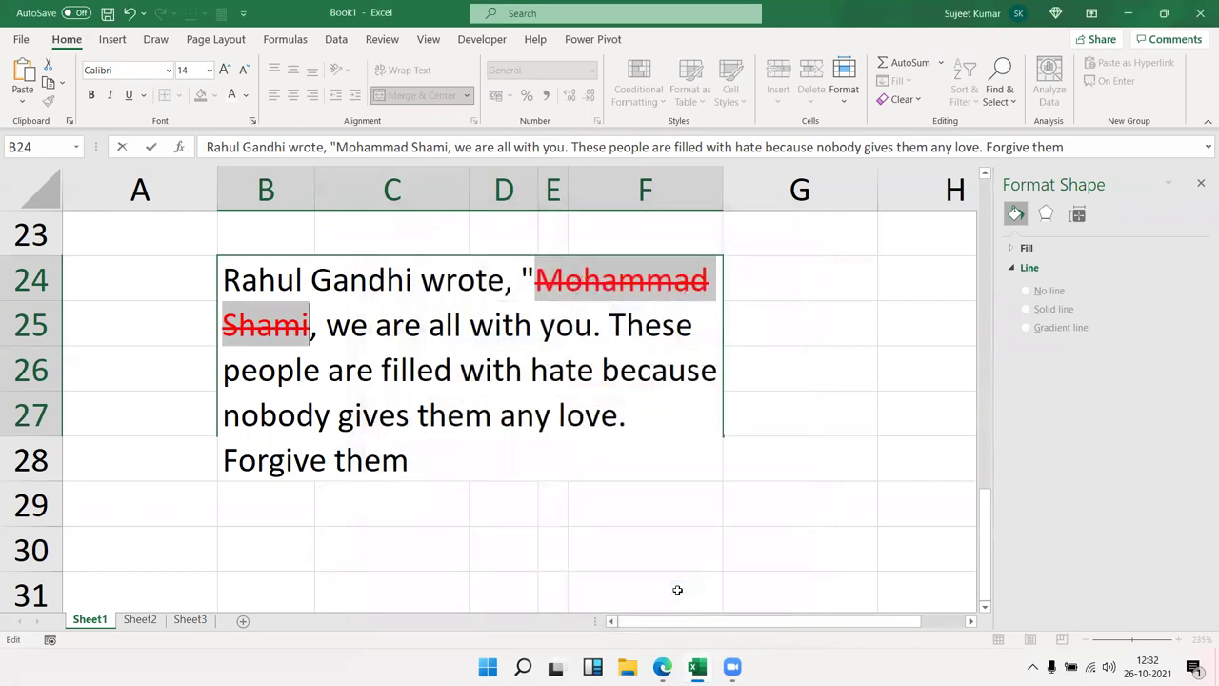
# Scroll back up to bring the numbers in D11:D18 into view
pyautogui.click(744, 477)
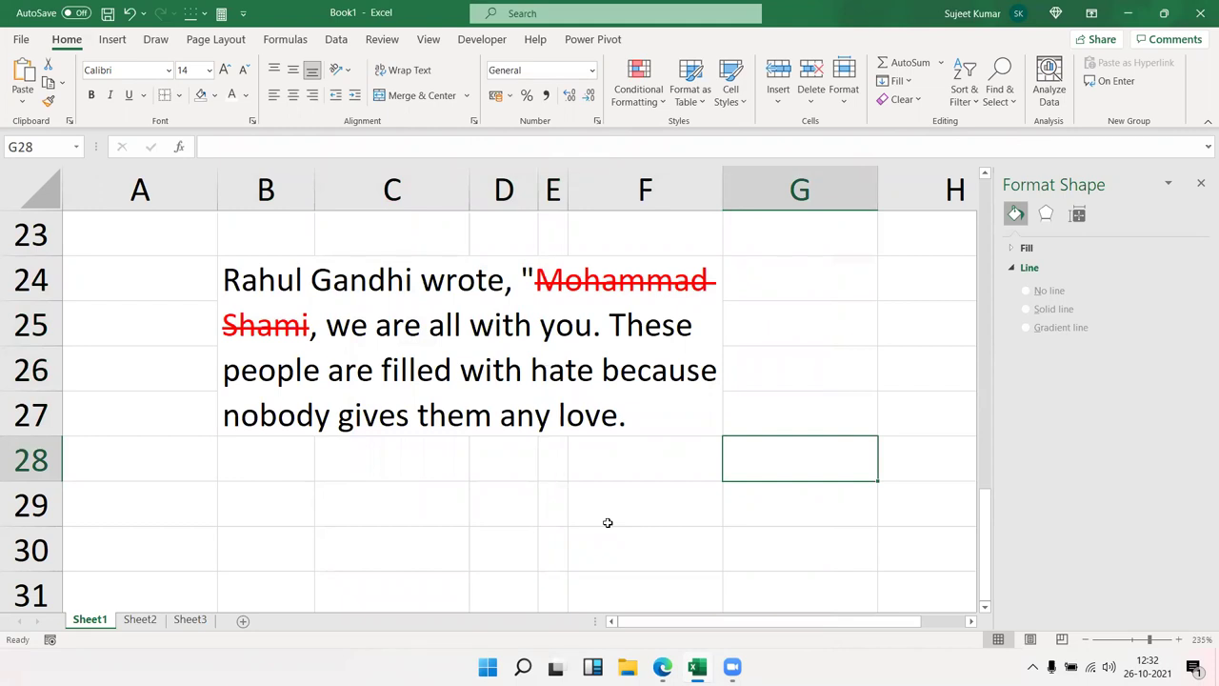
pyautogui.scroll(1, 619, 534)
pyautogui.scroll(3, 624, 538)
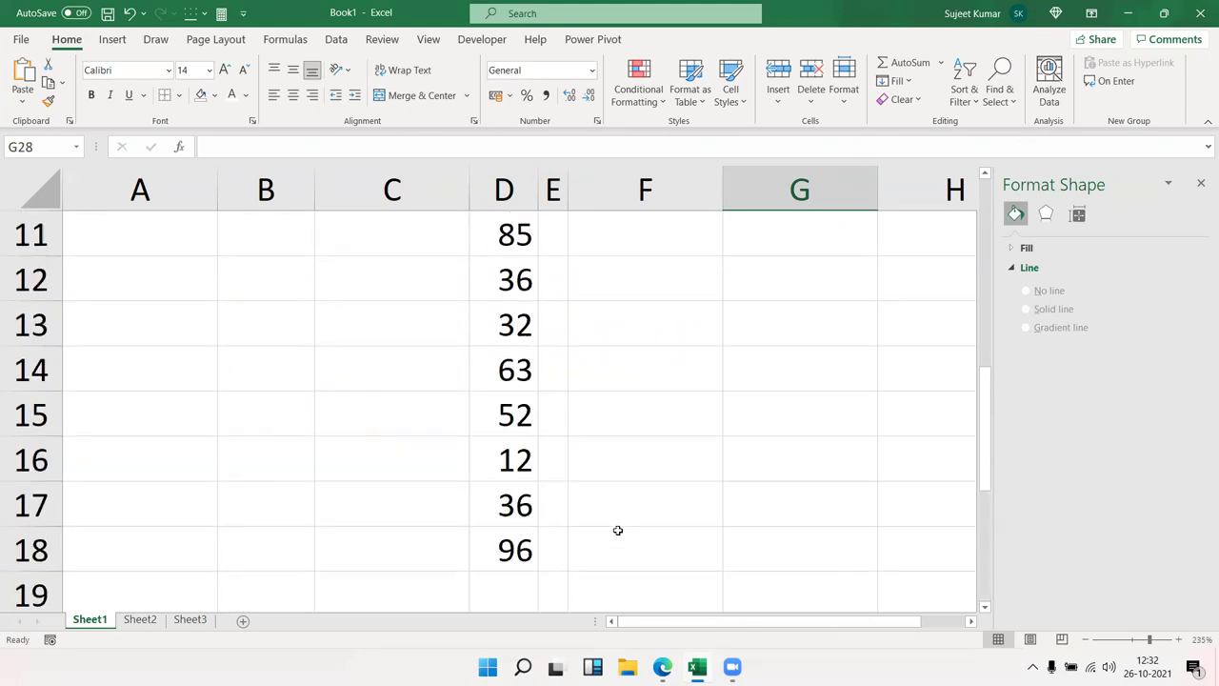
# Apply strikethrough formatting to the 63 cell through Format Cells
pyautogui.rightClick(516, 376)
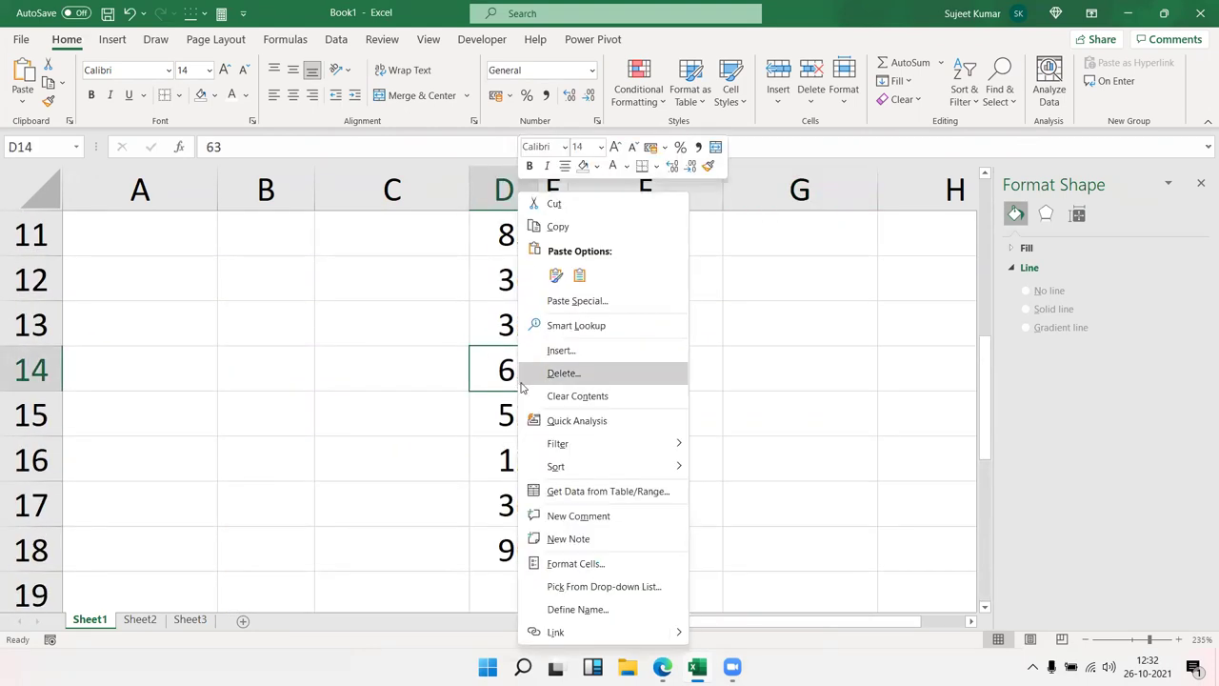
pyautogui.click(564, 571)
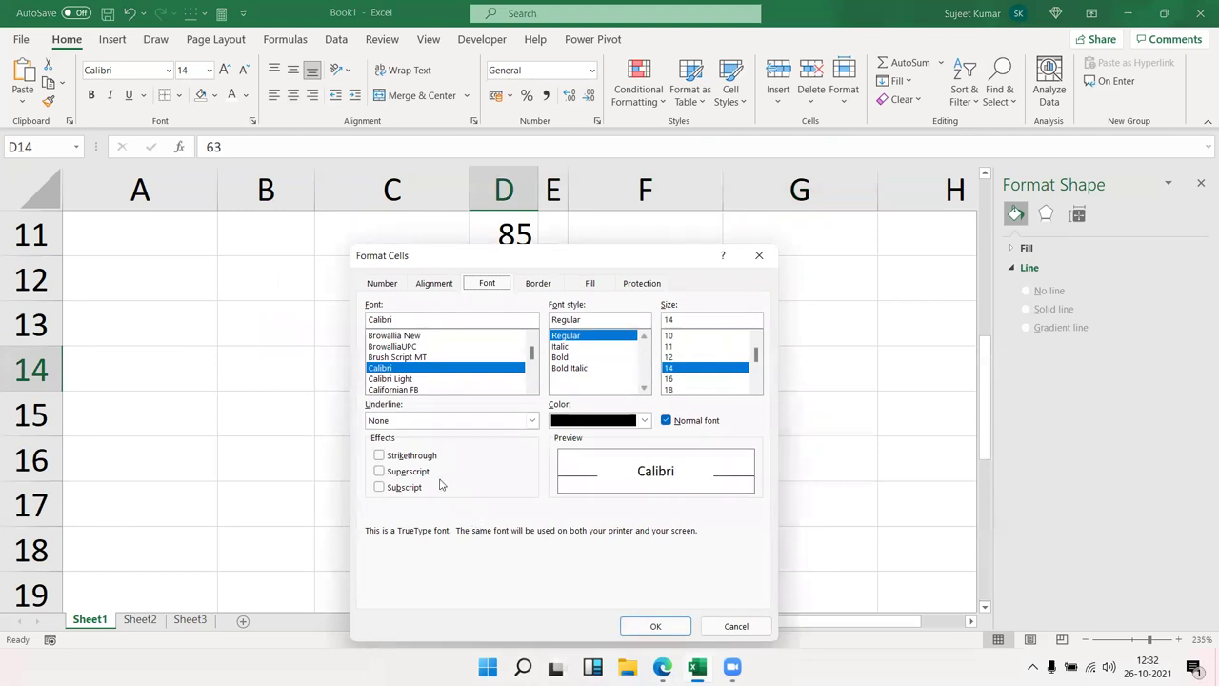
pyautogui.click(421, 456)
pyautogui.click(655, 626)
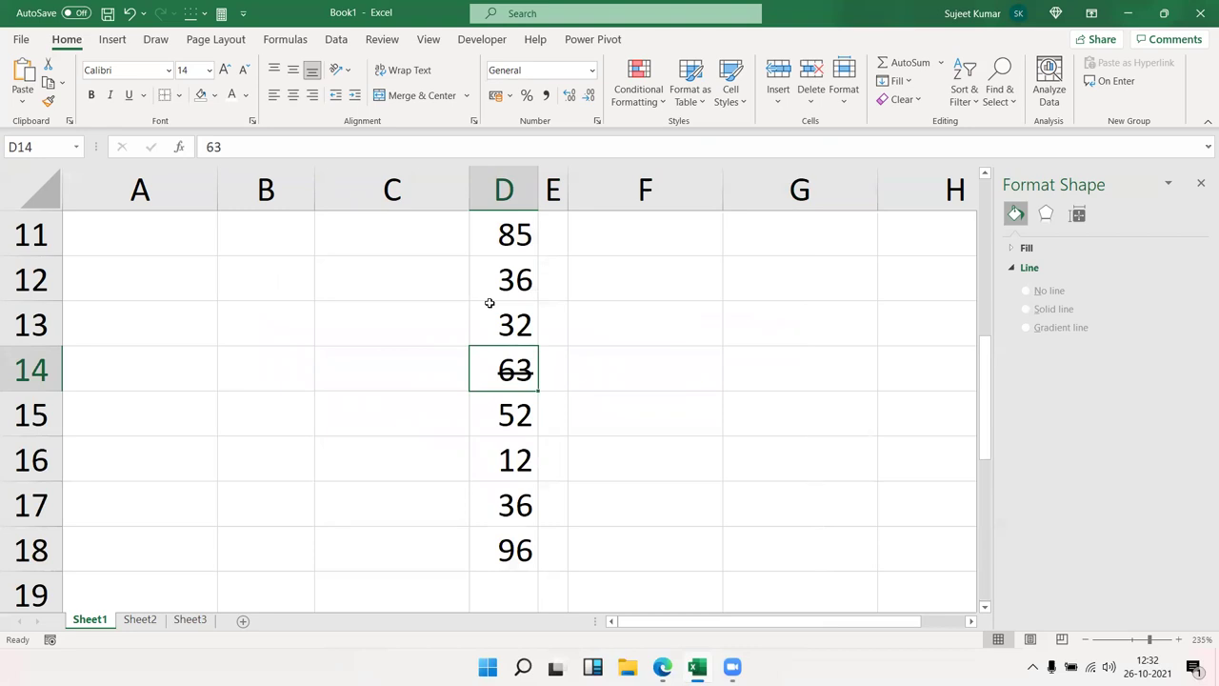
# For the 32 in D13, choose a thick red line with both diagonal borders
pyautogui.rightClick(491, 303)
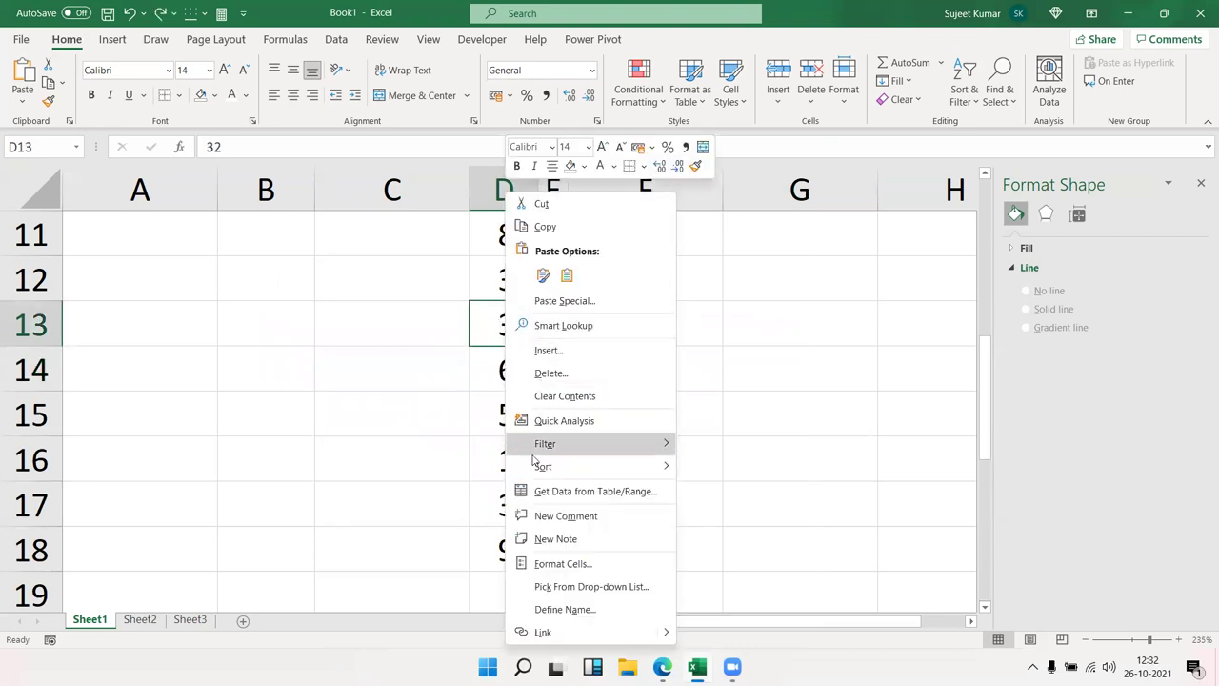
pyautogui.click(538, 586)
pyautogui.press('Escape')
pyautogui.rightClick(509, 329)
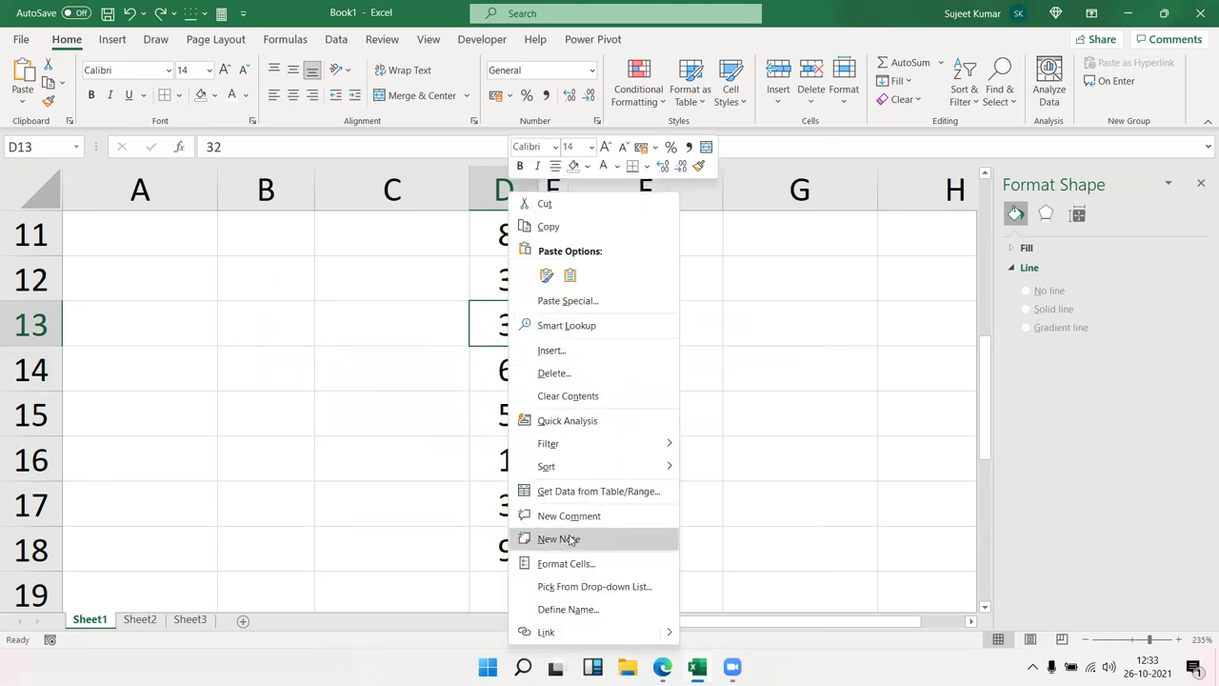
pyautogui.click(572, 563)
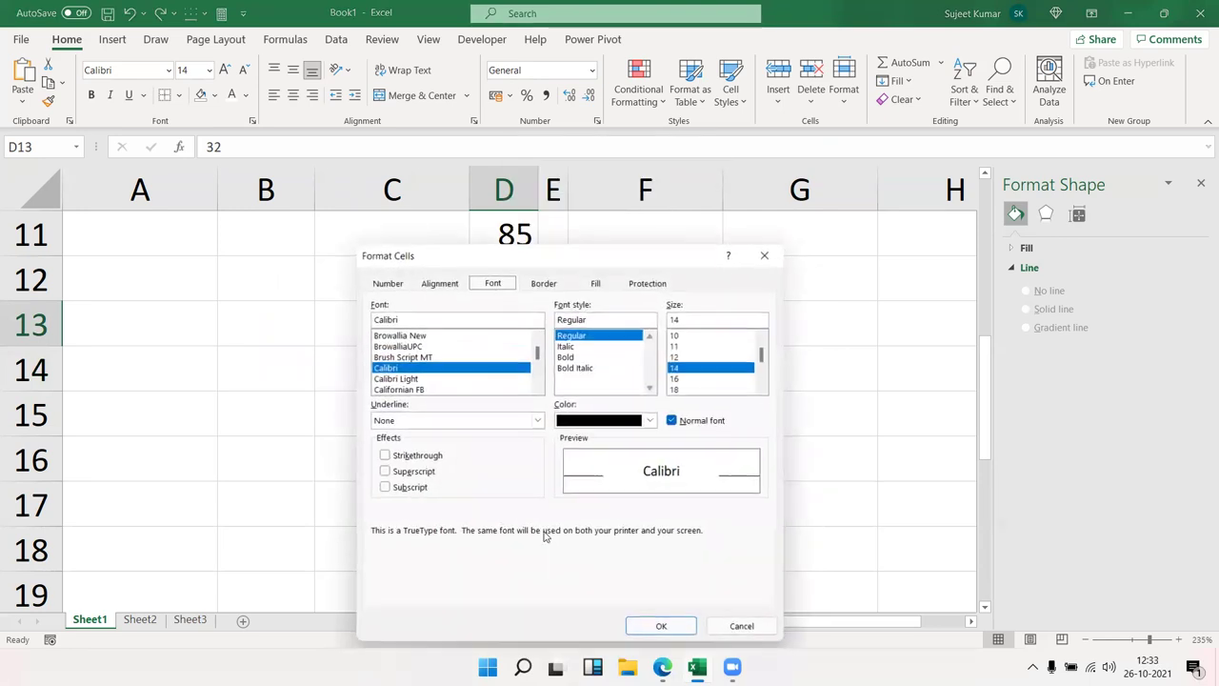
pyautogui.click(543, 283)
pyautogui.click(462, 455)
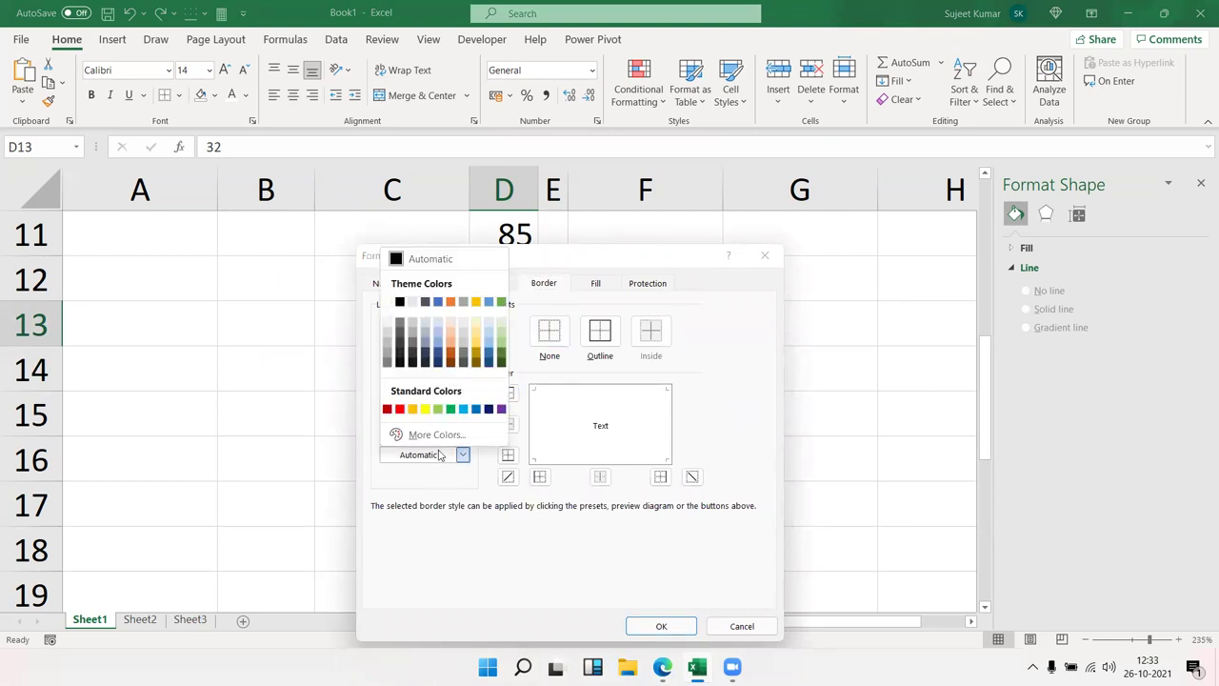
pyautogui.click(400, 409)
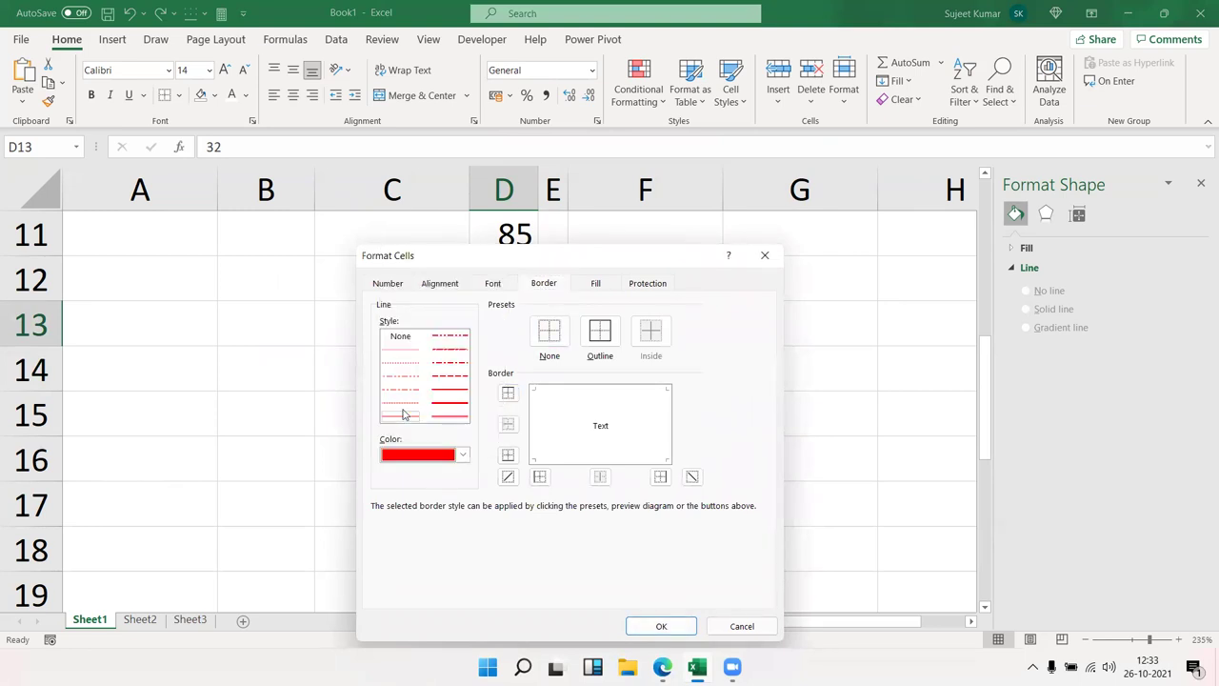
pyautogui.click(452, 405)
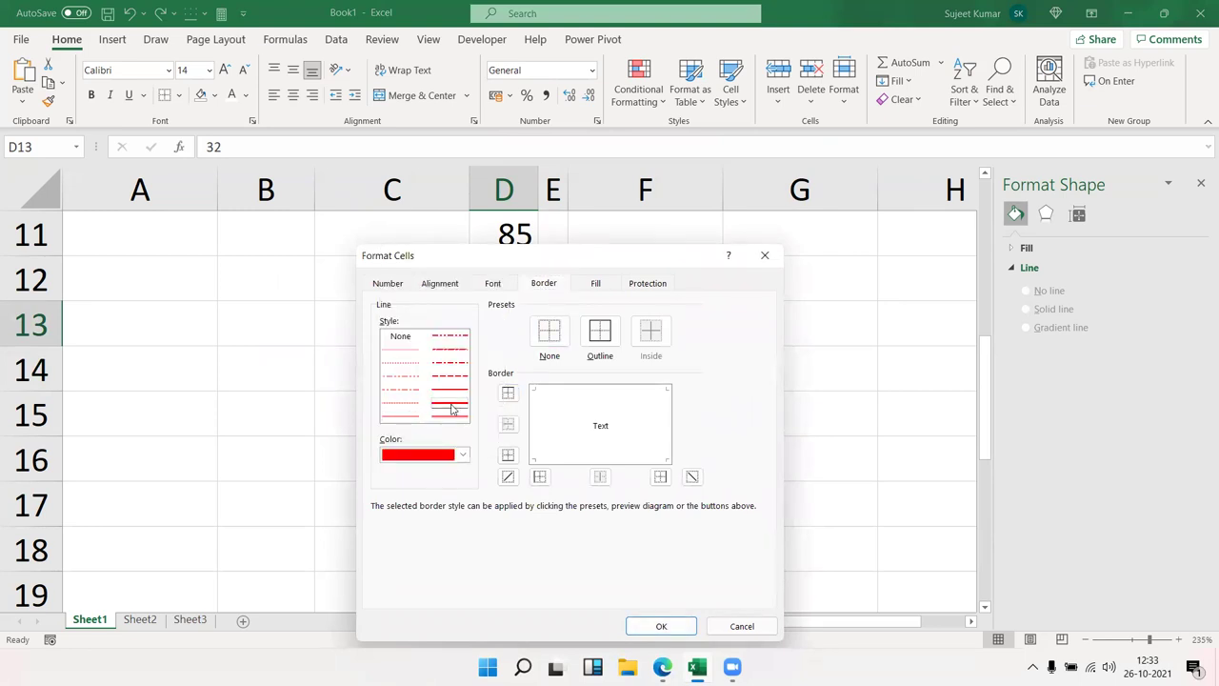
pyautogui.click(507, 478)
pyautogui.click(694, 480)
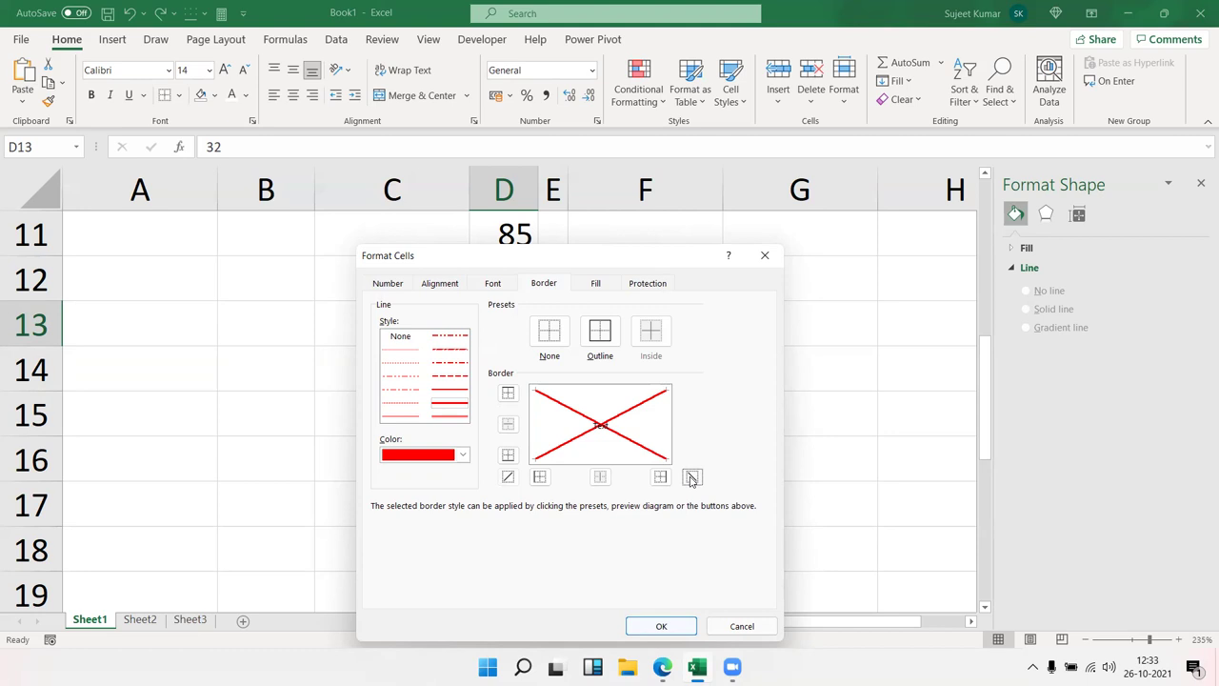
# Confirm the red diagonal X on D13 and deselect the cell
pyautogui.moveTo(539, 260); pyautogui.dragTo(753, 220)
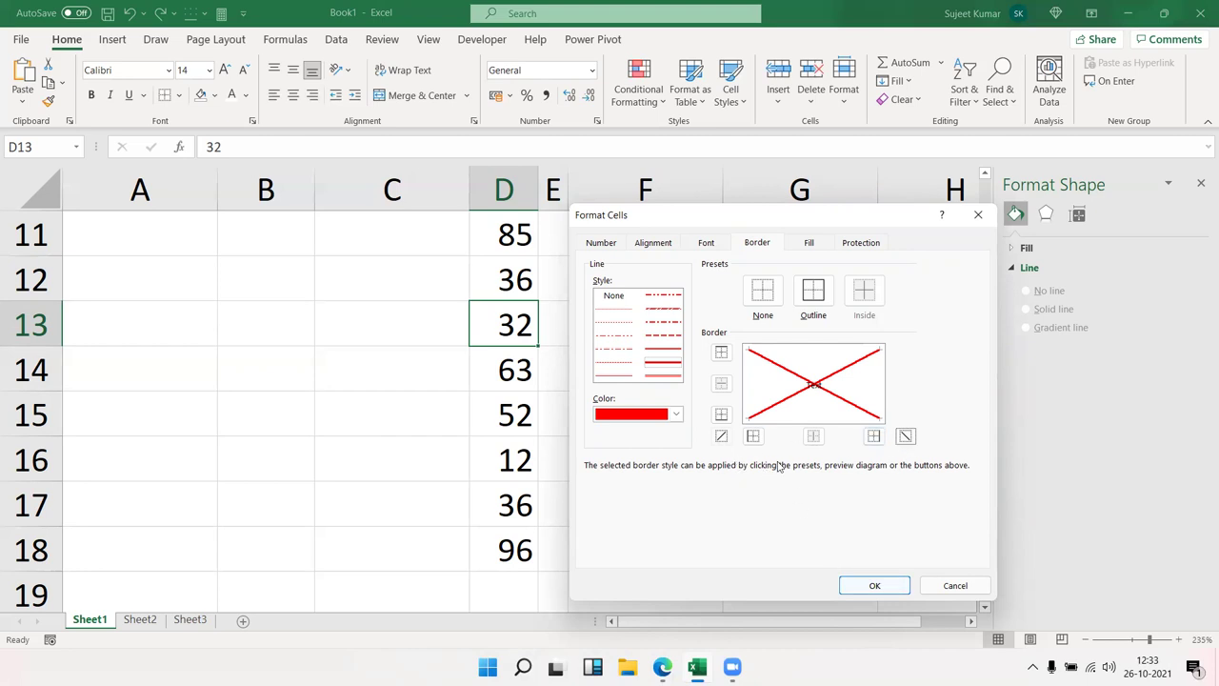
pyautogui.click(874, 585)
pyautogui.click(541, 466)
# Repeat the red diagonal X with F4 on 12 in D16 and 85 in D11
pyautogui.click(520, 444)
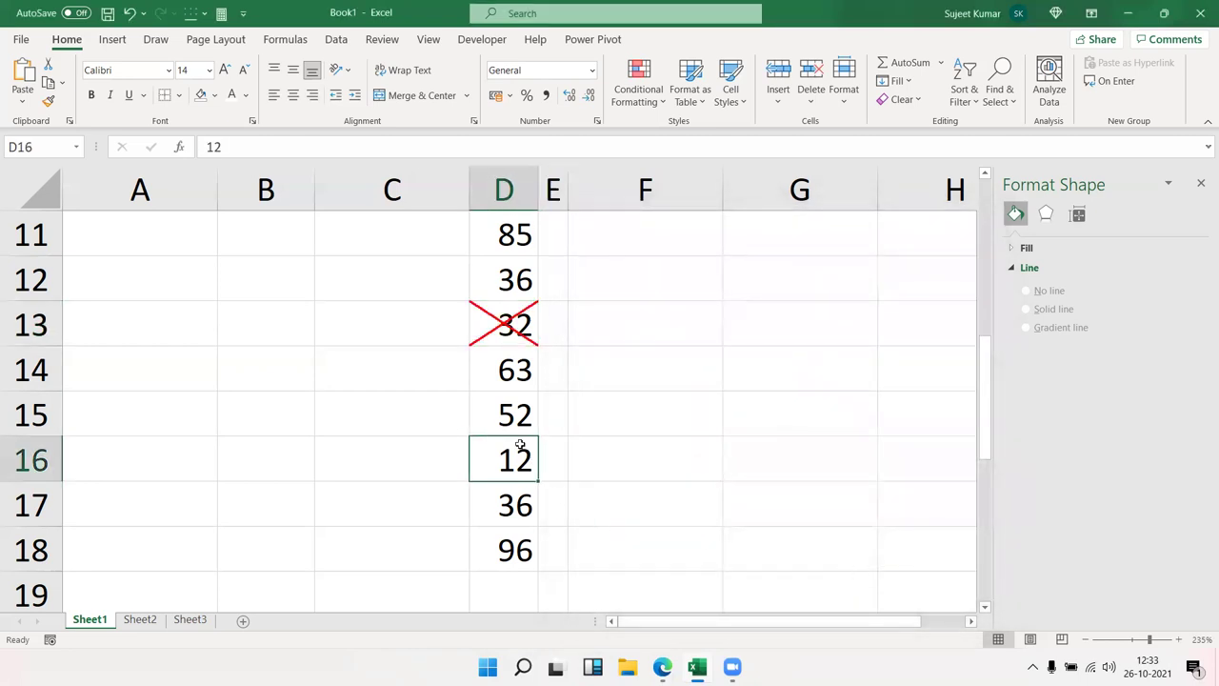
pyautogui.press('F4')
pyautogui.click(516, 249)
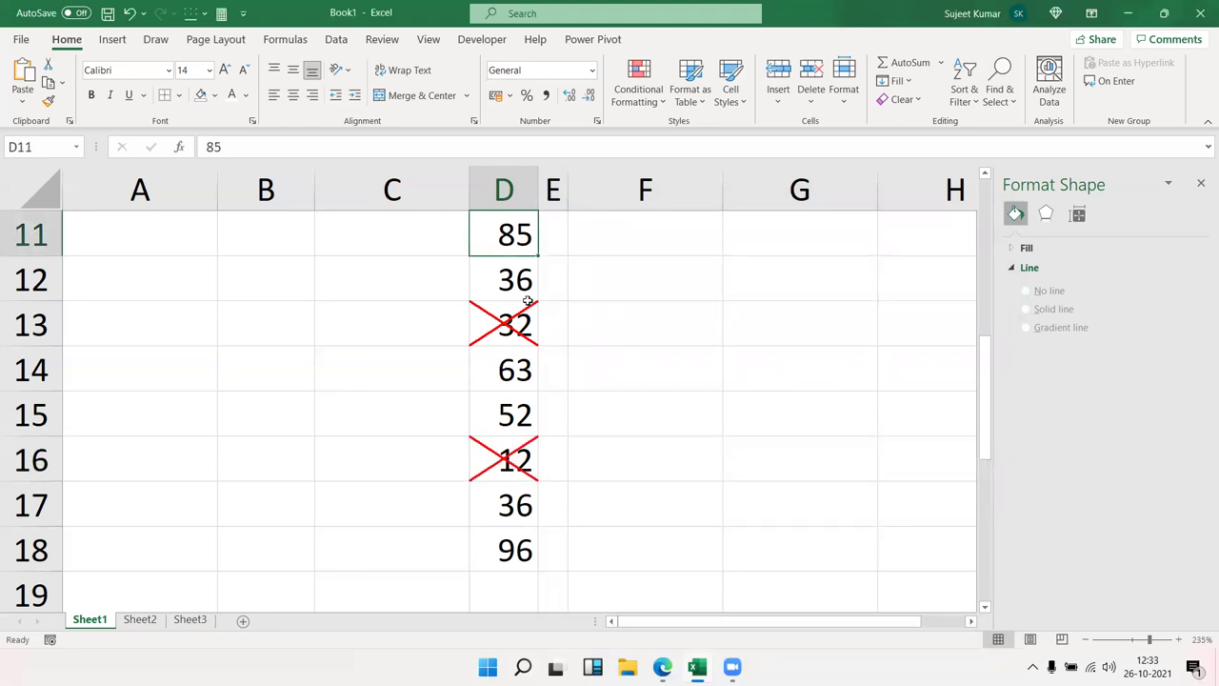
pyautogui.scroll(1, 530, 310)
pyautogui.press('F4')
pyautogui.scroll(-1, 560, 419)
# Start typing an F4 note in B17, then discard it
pyautogui.moveTo(254, 481); pyautogui.dragTo(283, 484)
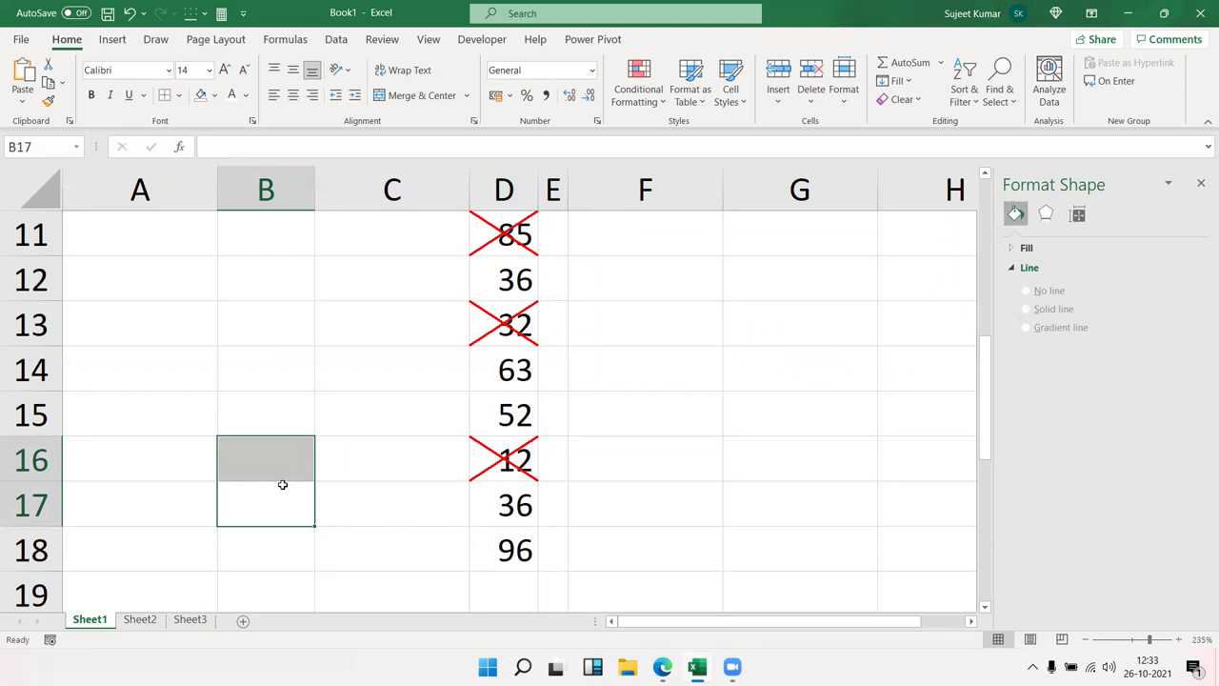
pyautogui.press('Down')
pyautogui.press('Up')
pyautogui.write('F$')
pyautogui.press('BackSpace')
pyautogui.write('4')
pyautogui.press('Escape')
# Repeat the red diagonal X with F4 on 63 in D14
pyautogui.click(492, 381)
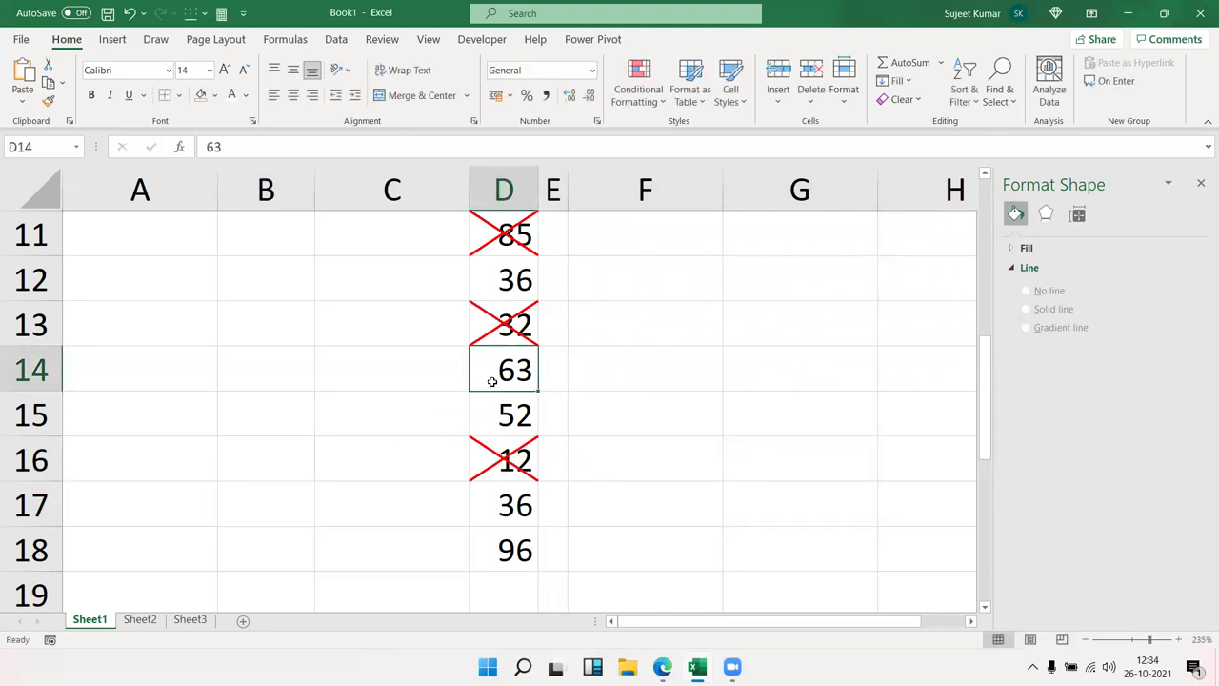
pyautogui.press('F4')
pyautogui.click(511, 537)
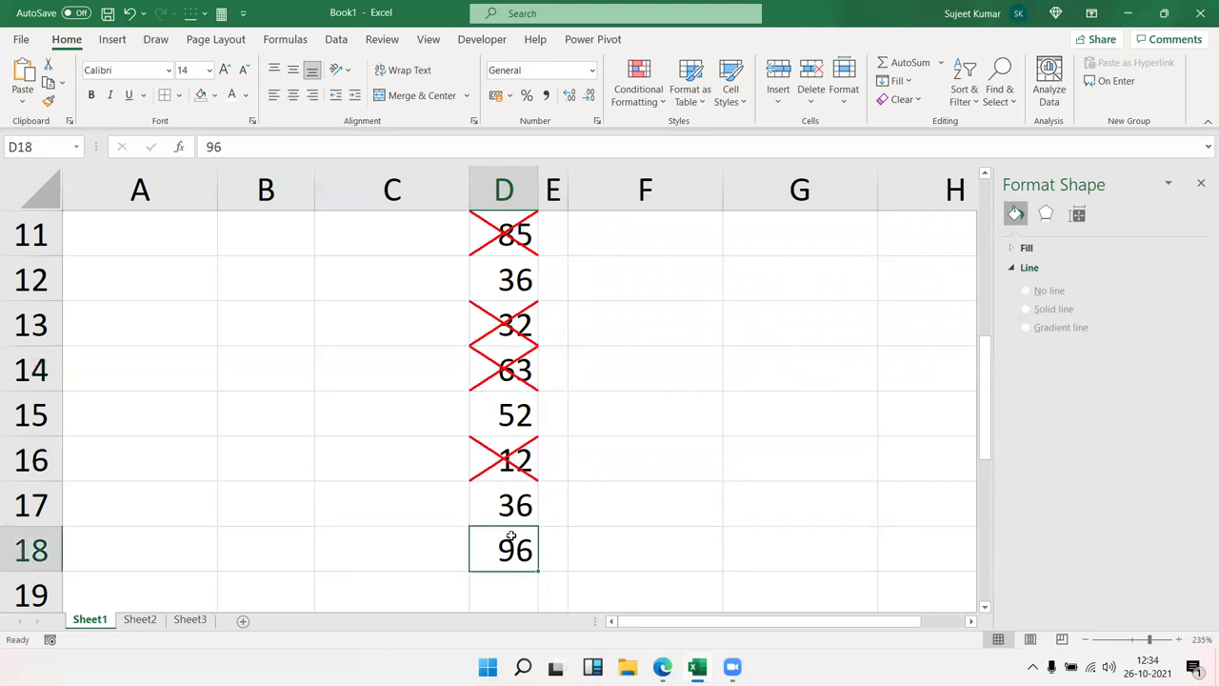
# Give D18 a light green diagonal-up border and a green left edge
pyautogui.rightClick(511, 538)
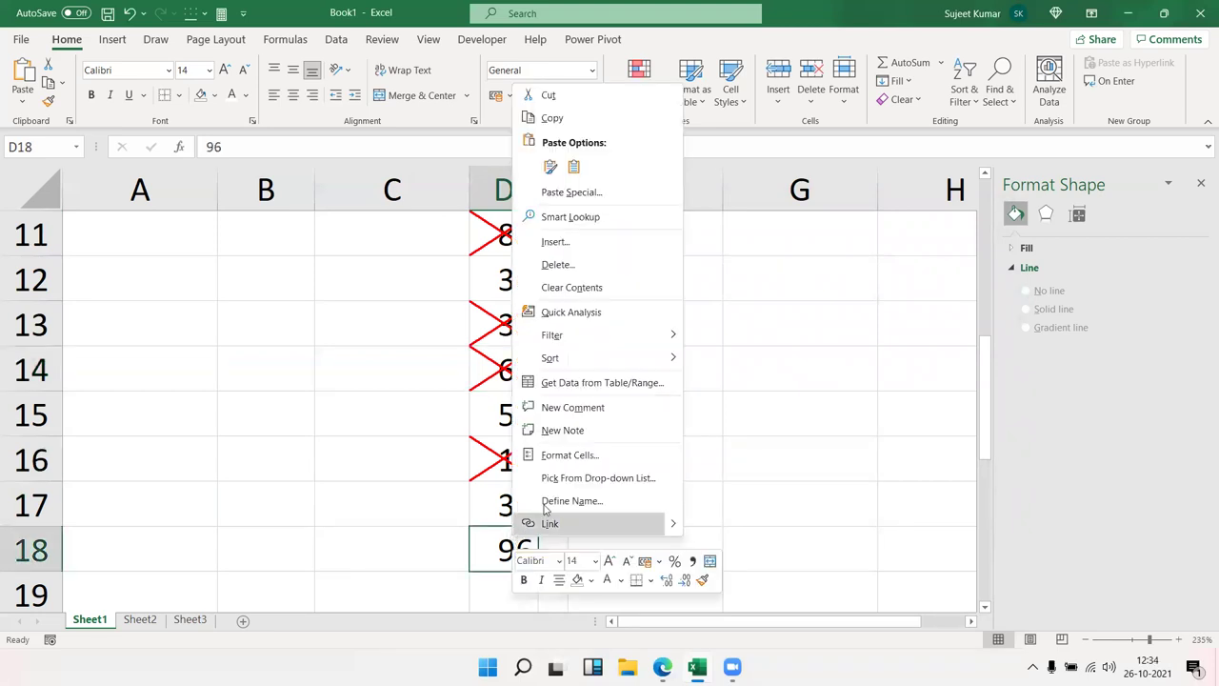
pyautogui.click(550, 456)
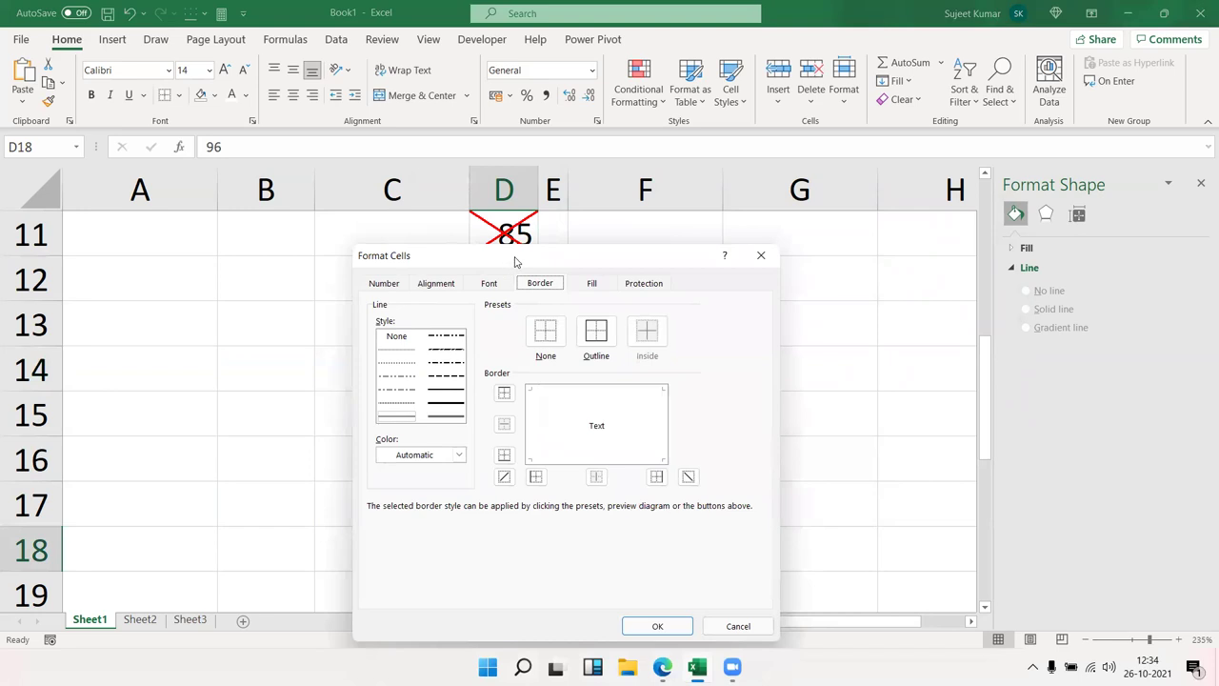
pyautogui.moveTo(515, 261); pyautogui.dragTo(796, 182)
pyautogui.click(696, 377)
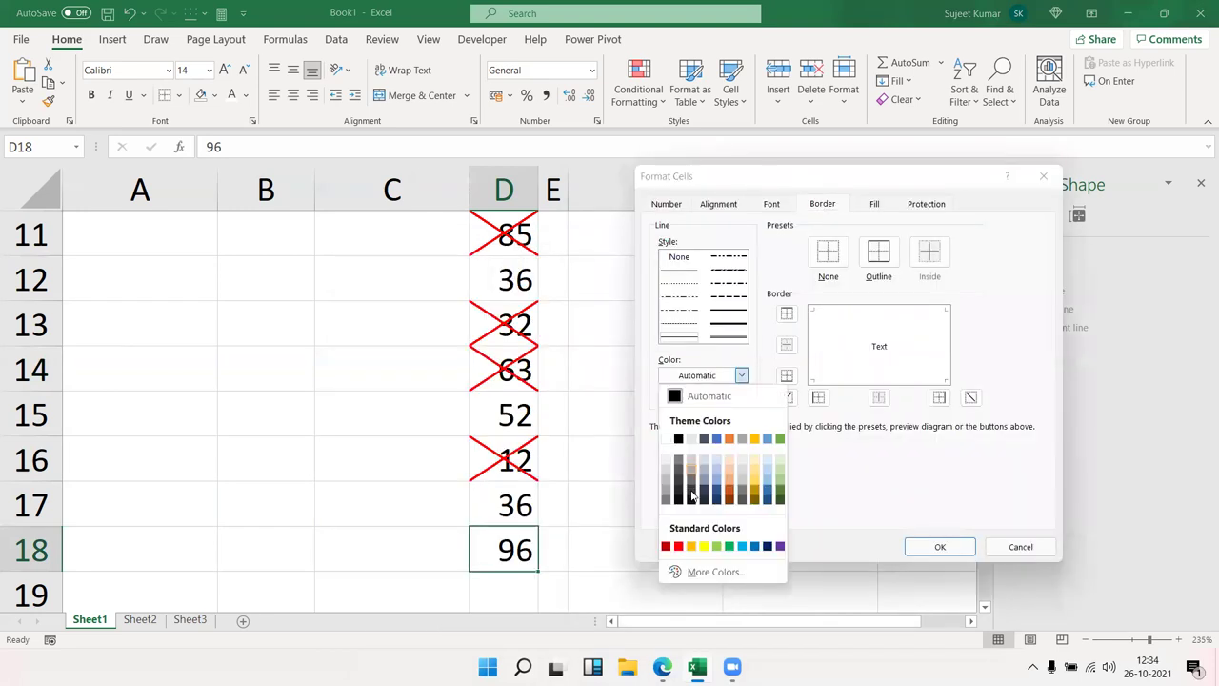
pyautogui.click(716, 546)
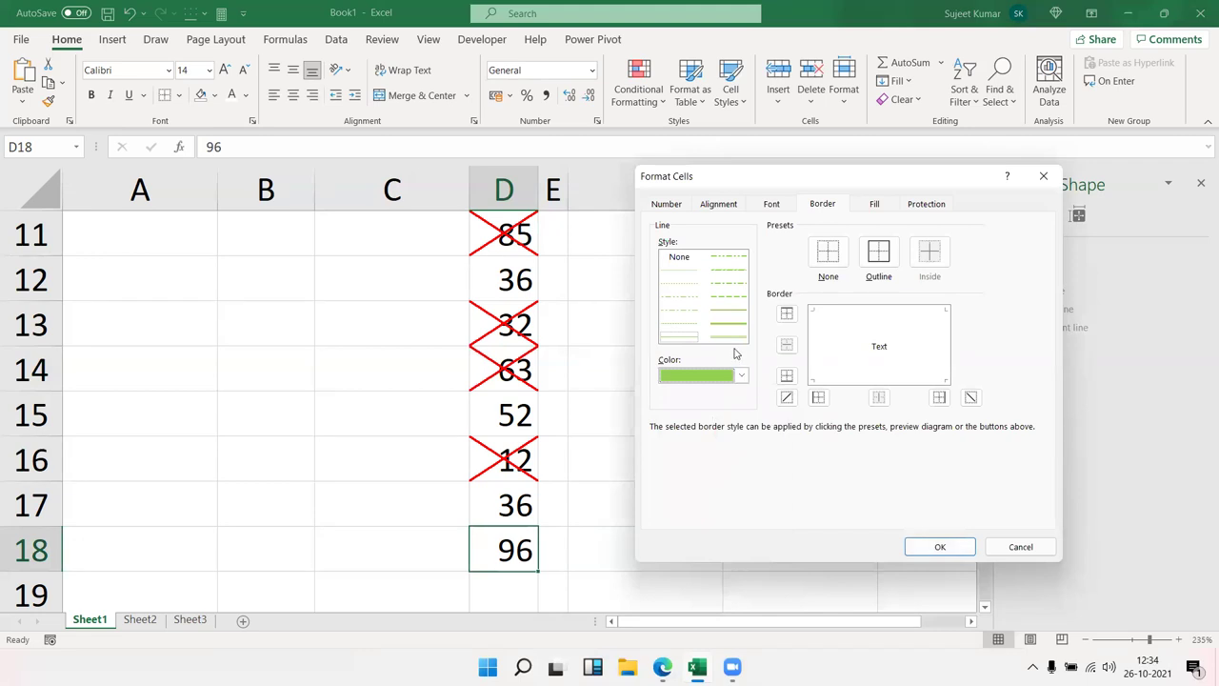
pyautogui.click(817, 400)
pyautogui.click(786, 398)
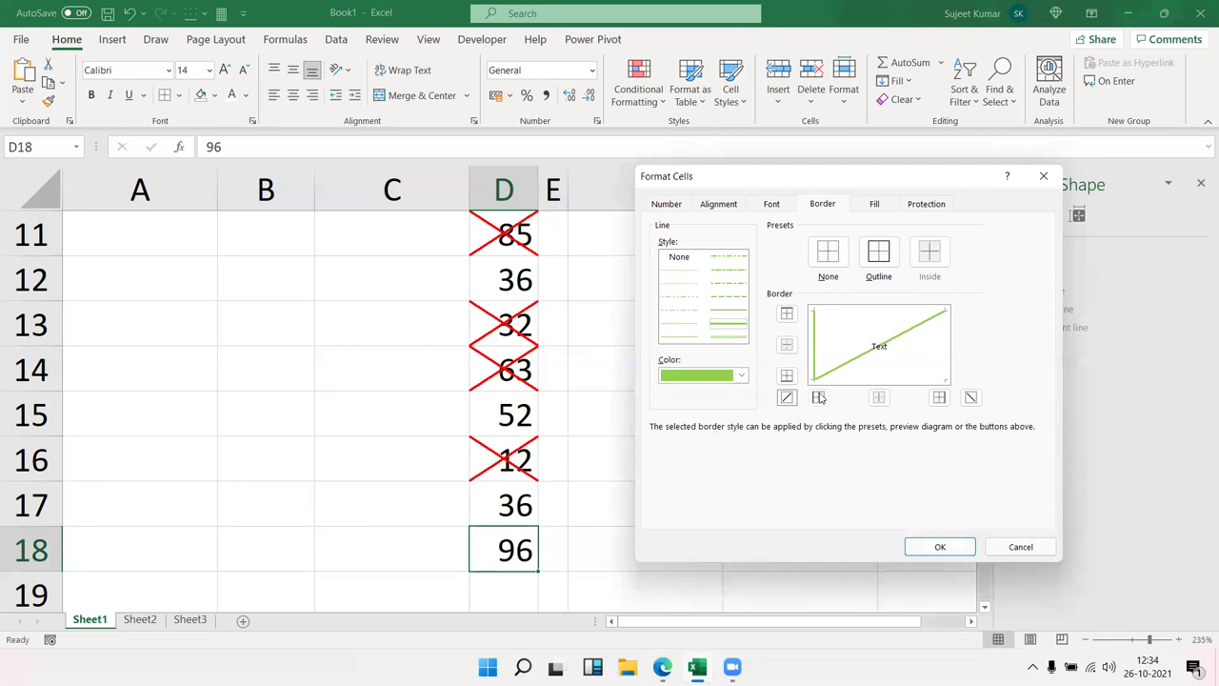
pyautogui.click(939, 546)
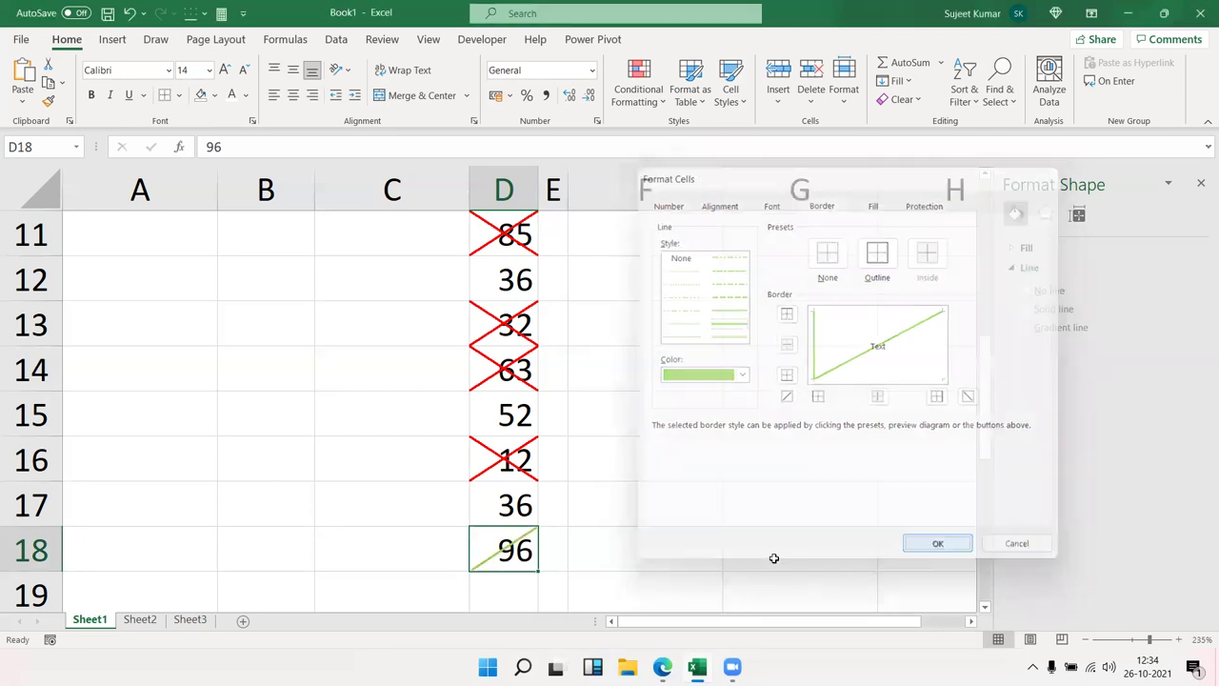
# Scroll to check D18's green diagonal line, then select F11 beside the 85
pyautogui.click(715, 561)
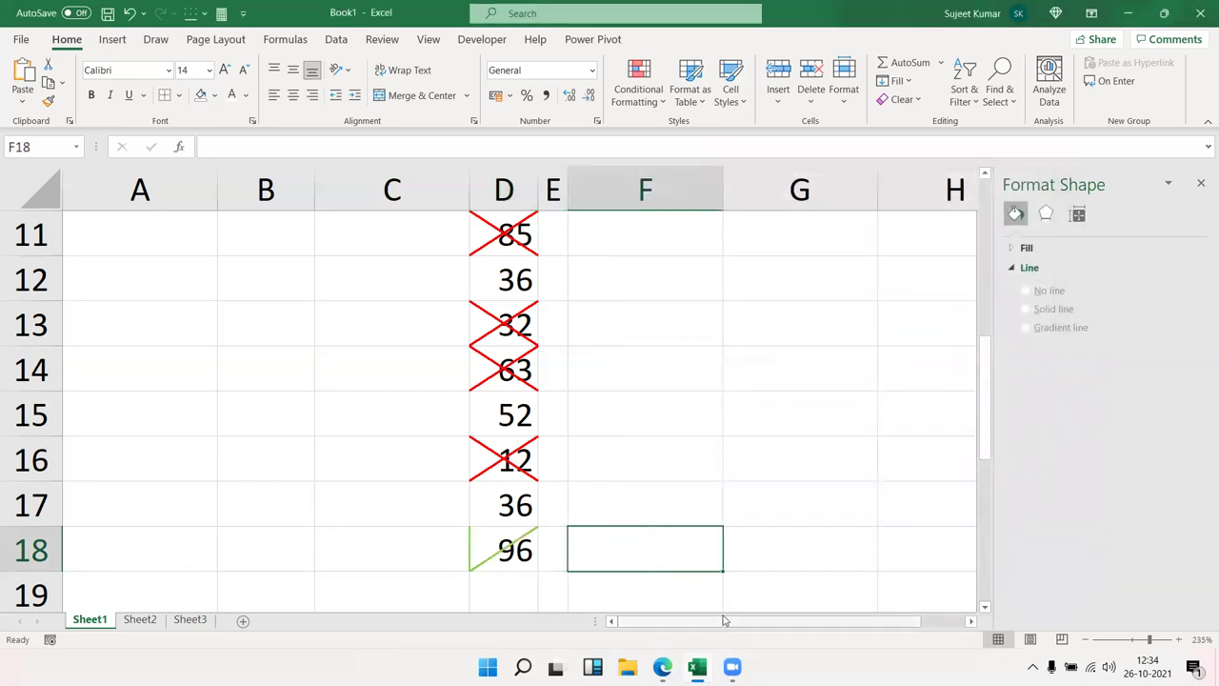
pyautogui.scroll(1, 723, 621)
pyautogui.scroll(-1, 723, 620)
pyautogui.scroll(1, 719, 609)
pyautogui.scroll(1, 719, 609)
pyautogui.scroll(-1, 708, 590)
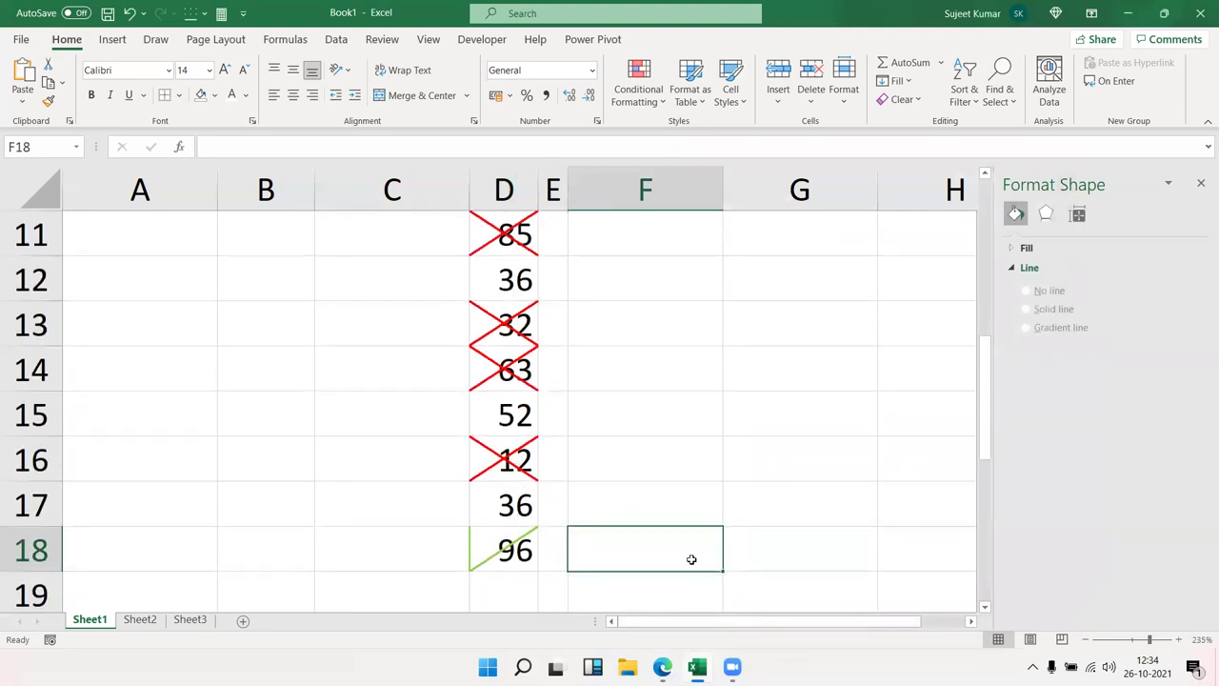
pyautogui.scroll(1, 681, 505)
pyautogui.click(626, 386)
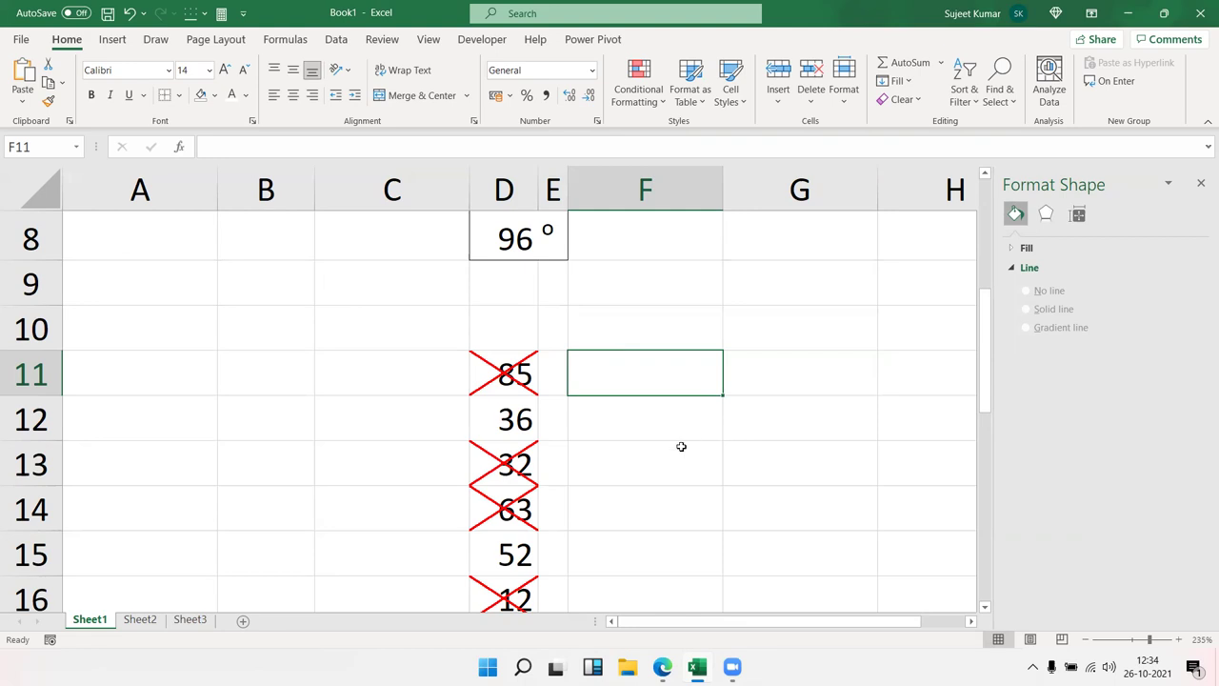
pyautogui.click(509, 381)
pyautogui.click(613, 379)
pyautogui.click(626, 434)
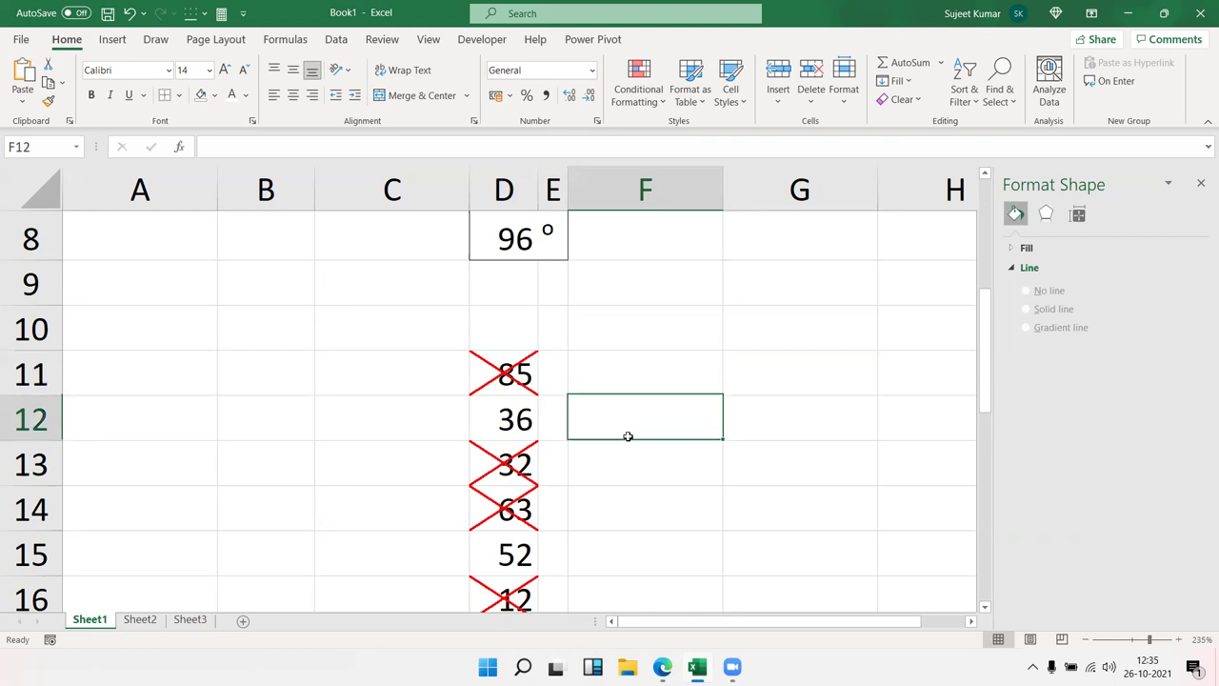
pyautogui.click(621, 464)
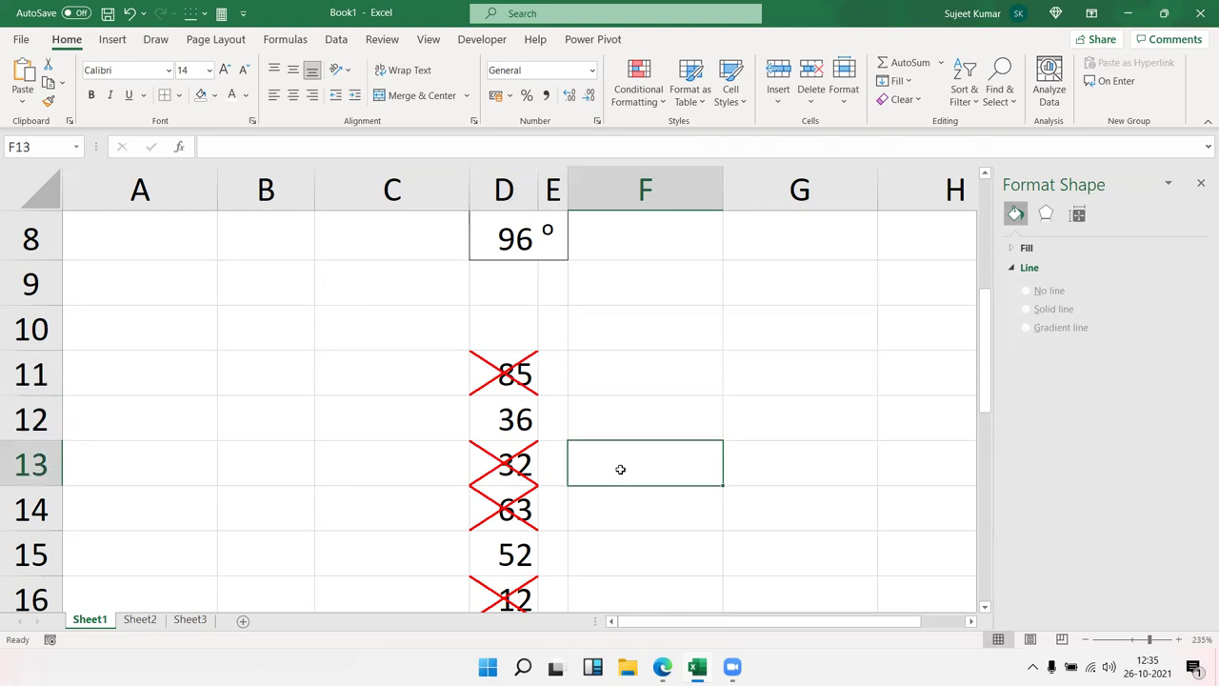
pyautogui.click(522, 378)
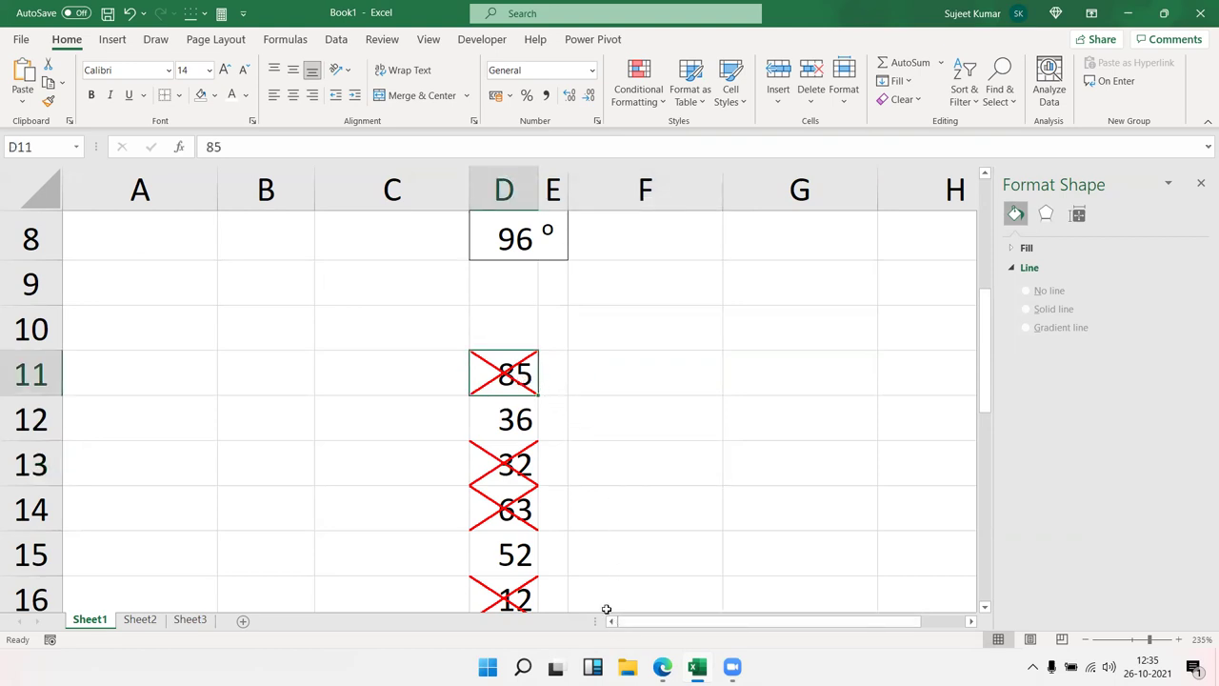
pyautogui.scroll(-2, 588, 601)
pyautogui.scroll(2, 503, 504)
pyautogui.scroll(-1, 515, 457)
pyautogui.click(515, 456)
pyautogui.click(499, 398)
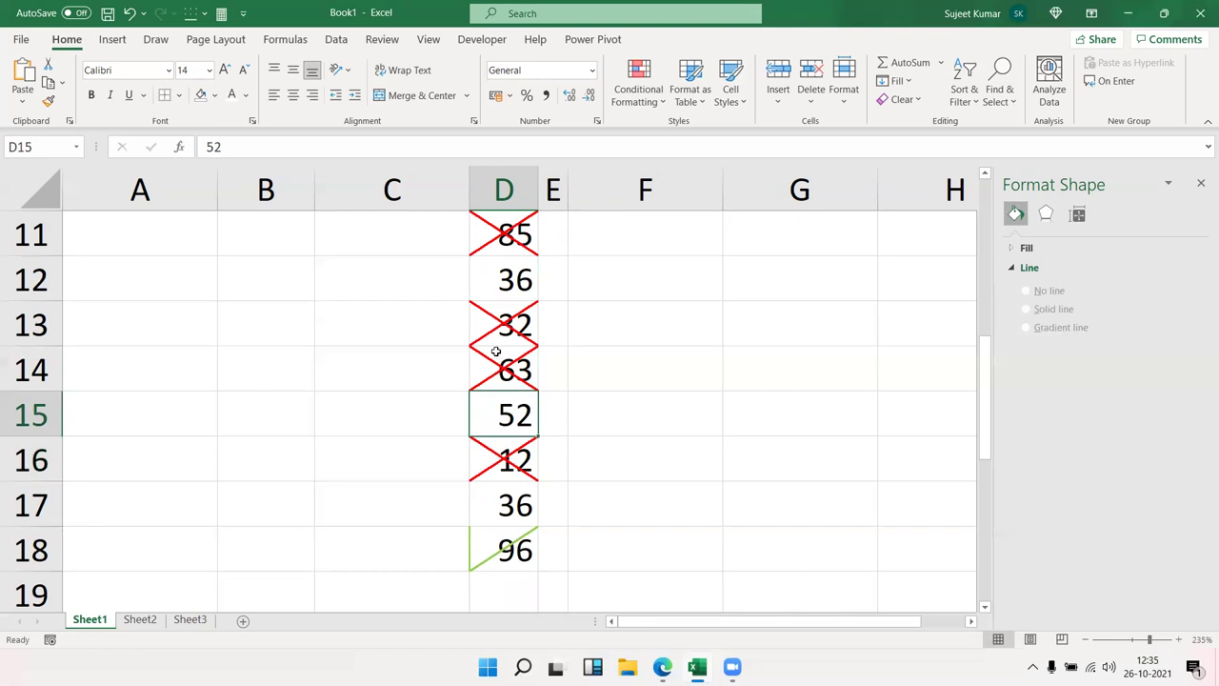
pyautogui.click(501, 371)
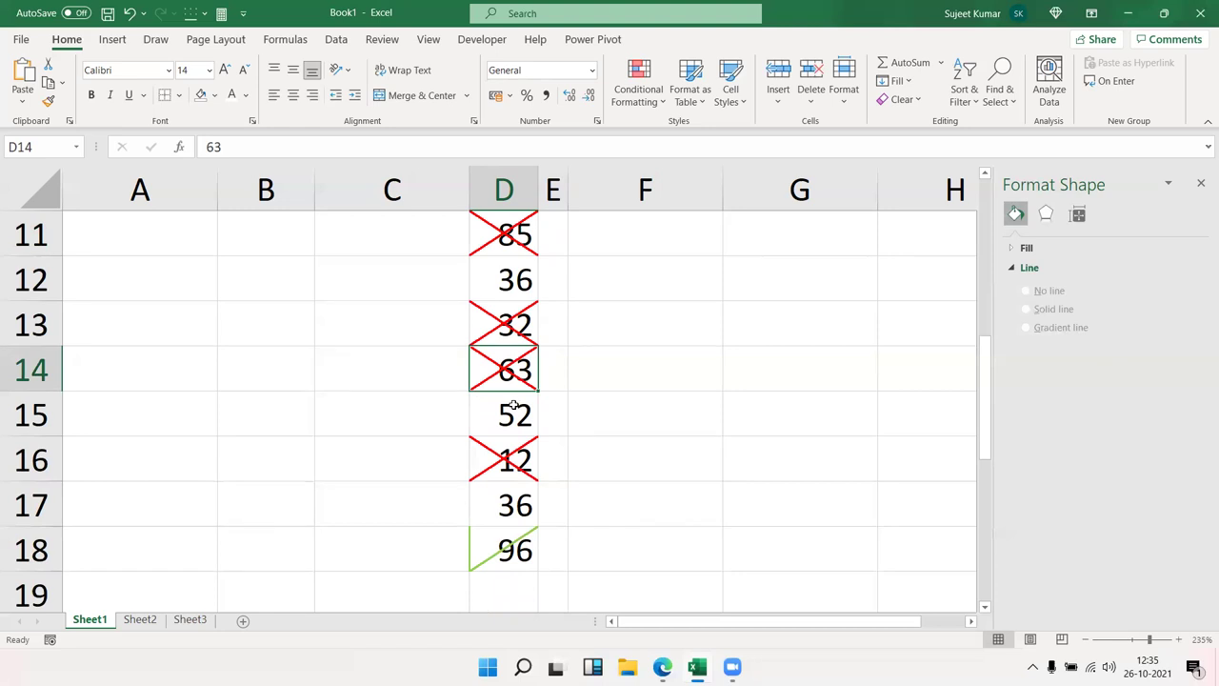
pyautogui.scroll(1, 586, 458)
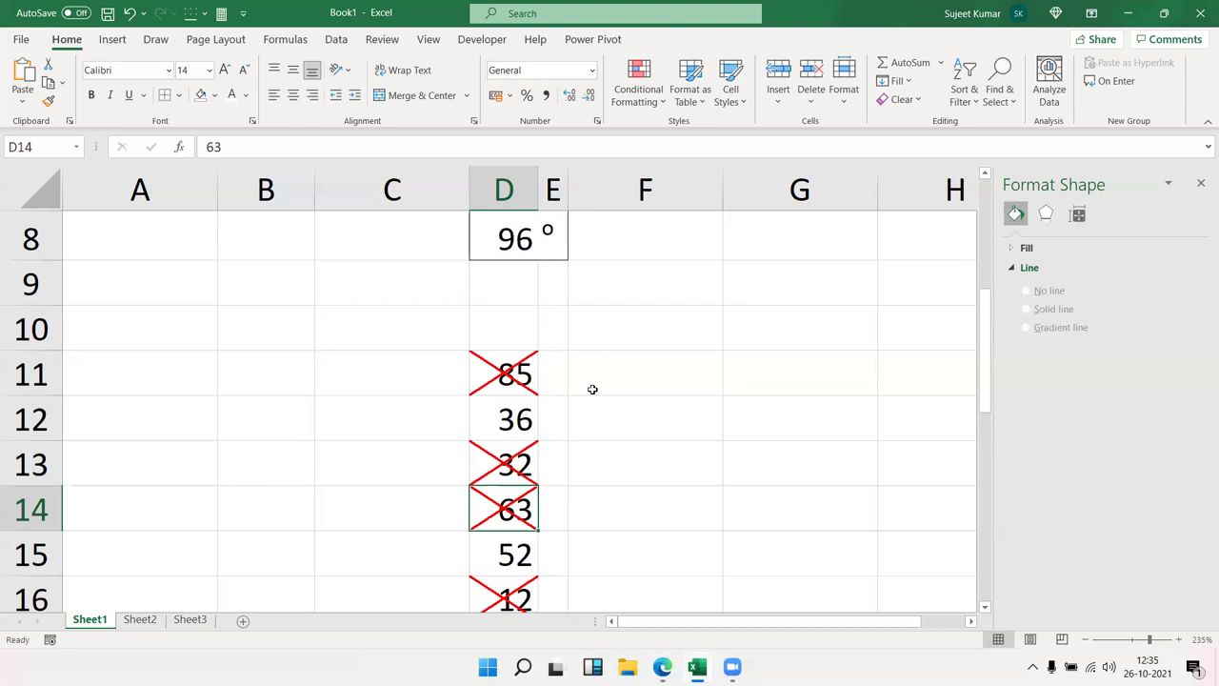
# Enter P in F11 and O in F12, then select both cells
pyautogui.click(591, 391)
pyautogui.write('P')
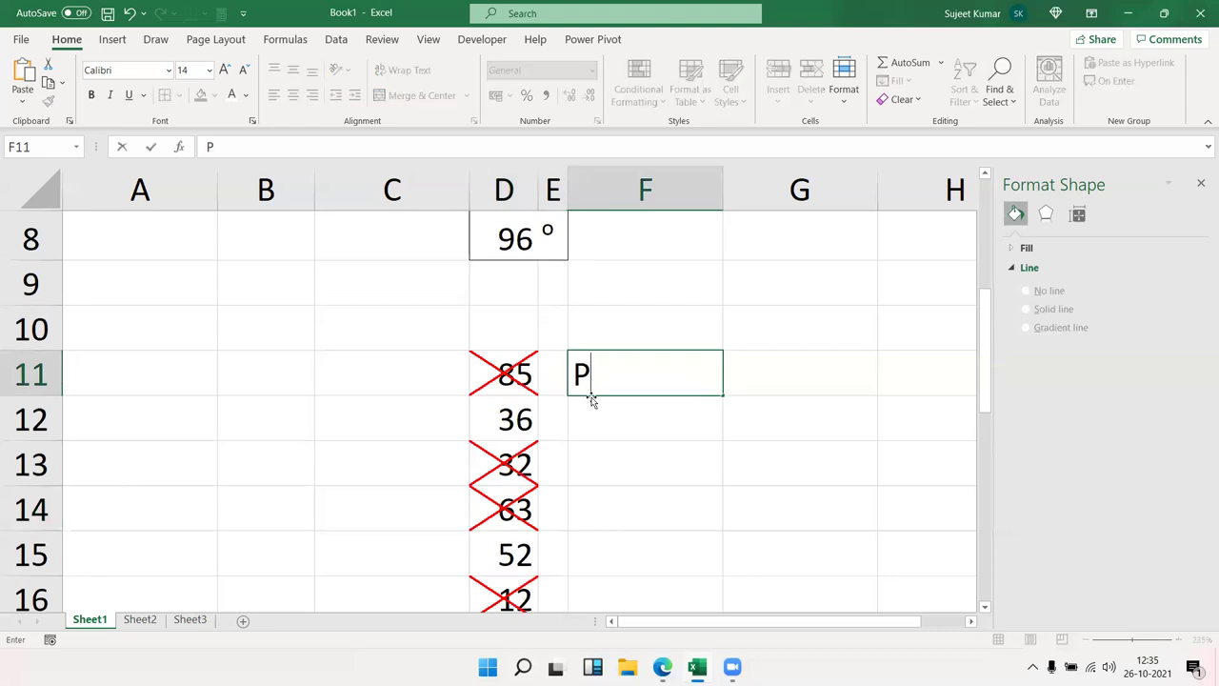
pyautogui.press('Return')
pyautogui.click(590, 394)
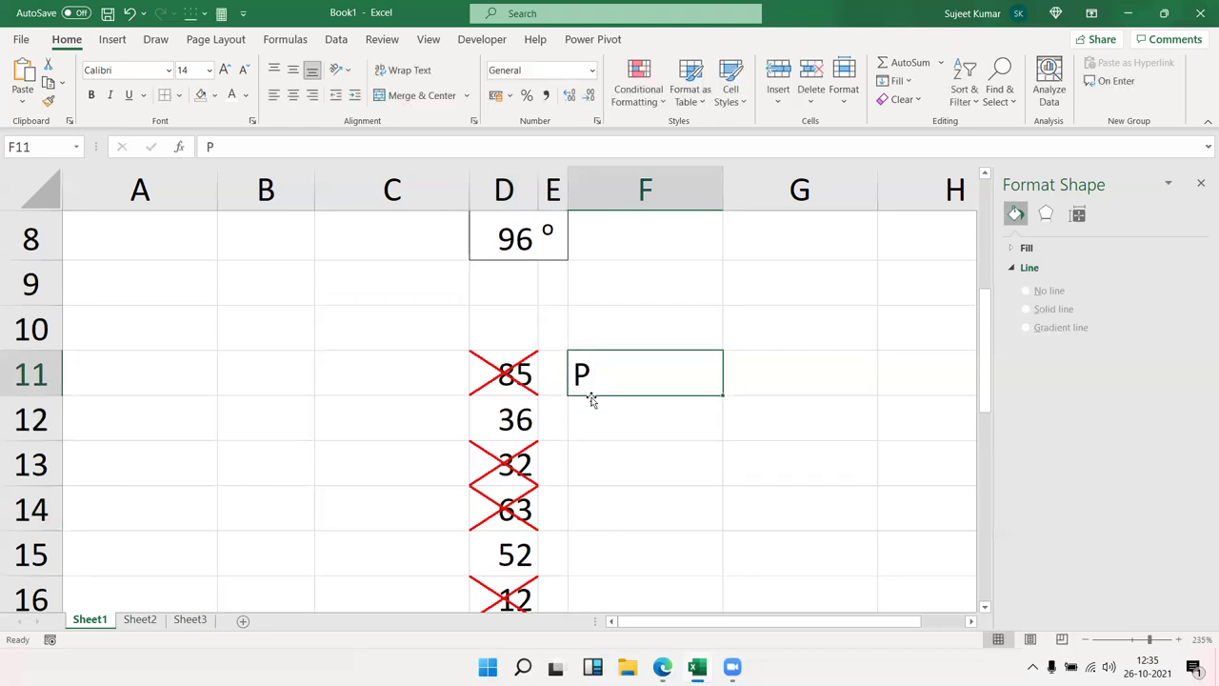
pyautogui.press('Return')
pyautogui.write('O')
pyautogui.press('Return')
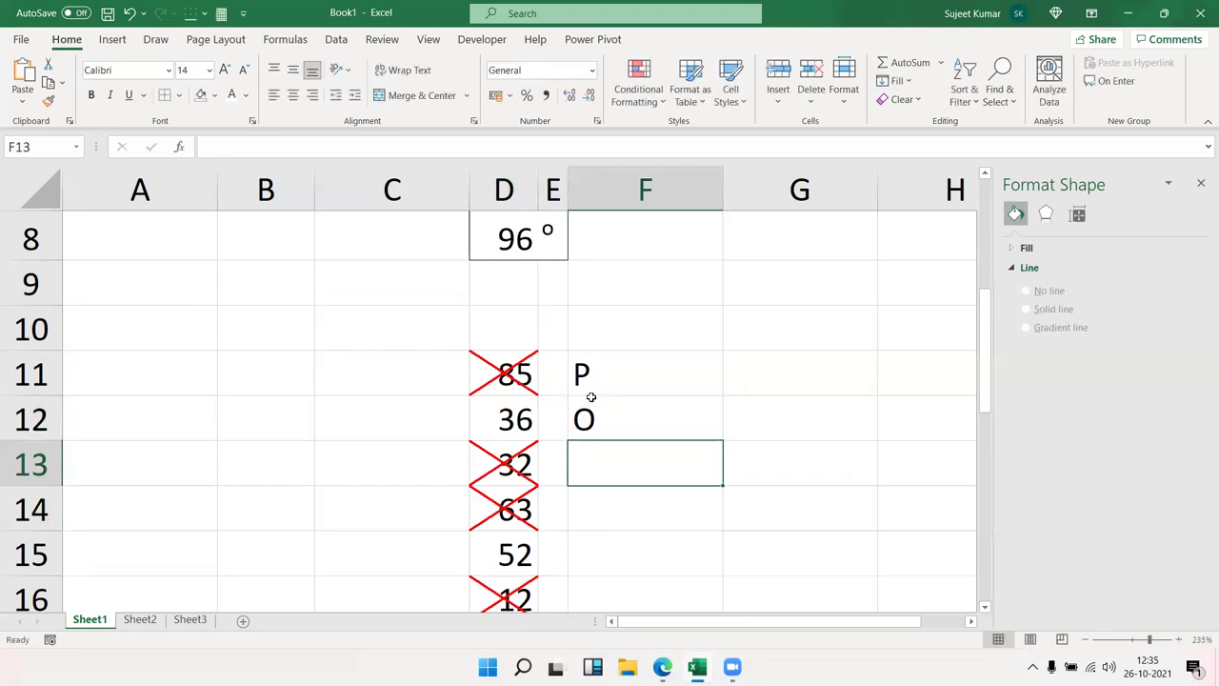
pyautogui.click(605, 398)
pyautogui.moveTo(605, 398); pyautogui.dragTo(607, 373)
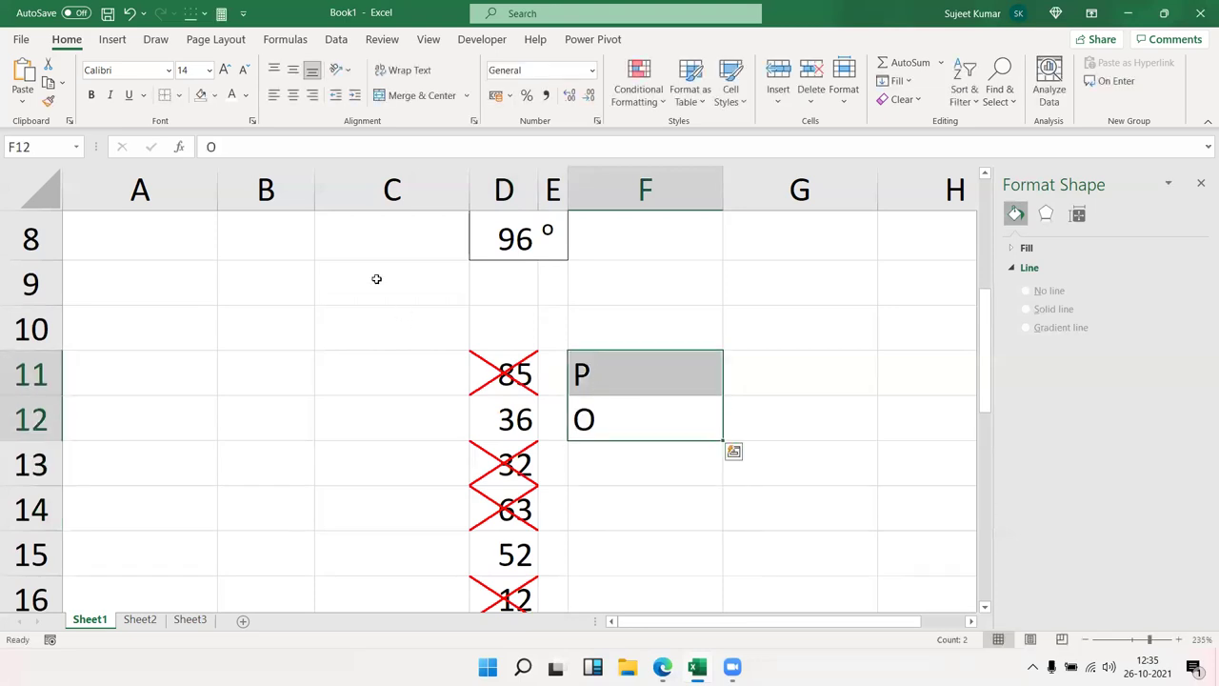
# Set F11:F12 to the Wingdings 2 font so P and O become tick and cross
pyautogui.click(167, 70)
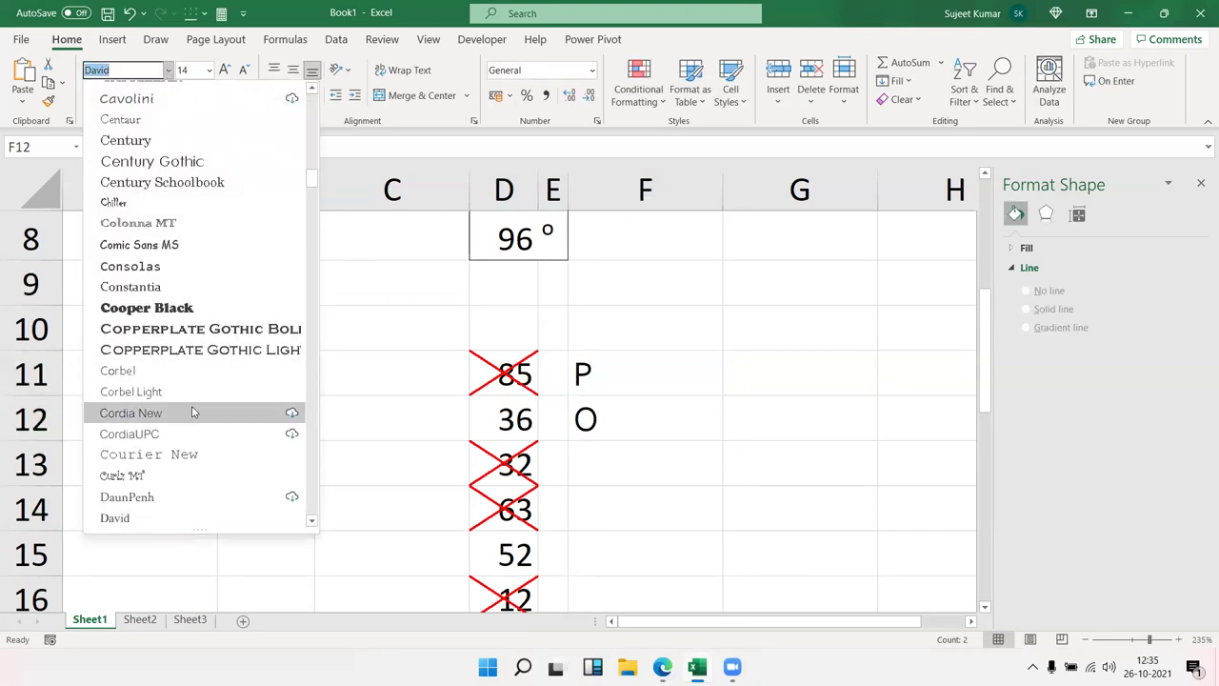
pyautogui.scroll(-3, 190, 409)
pyautogui.scroll(-5, 194, 473)
pyautogui.scroll(-3, 193, 473)
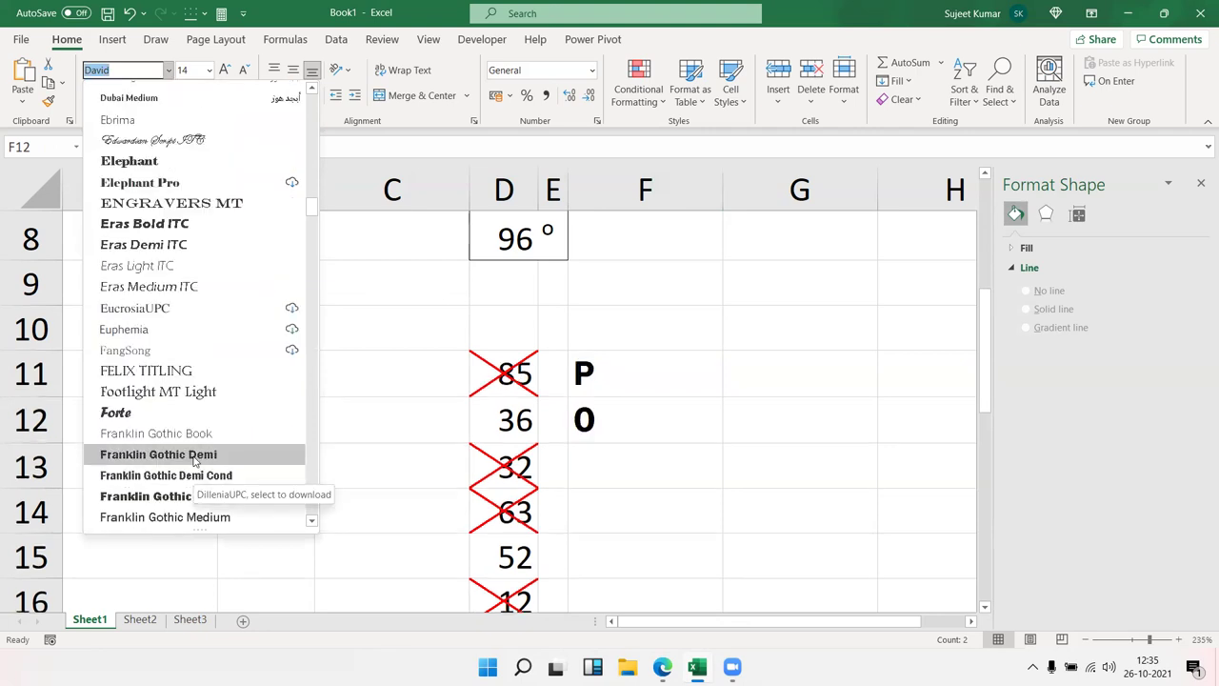
pyautogui.scroll(-5, 193, 467)
pyautogui.scroll(-5, 194, 461)
pyautogui.scroll(-4, 194, 461)
pyautogui.scroll(-4, 194, 461)
pyautogui.scroll(-4, 193, 461)
pyautogui.scroll(-4, 194, 461)
pyautogui.scroll(-5, 194, 461)
pyautogui.scroll(-4, 193, 461)
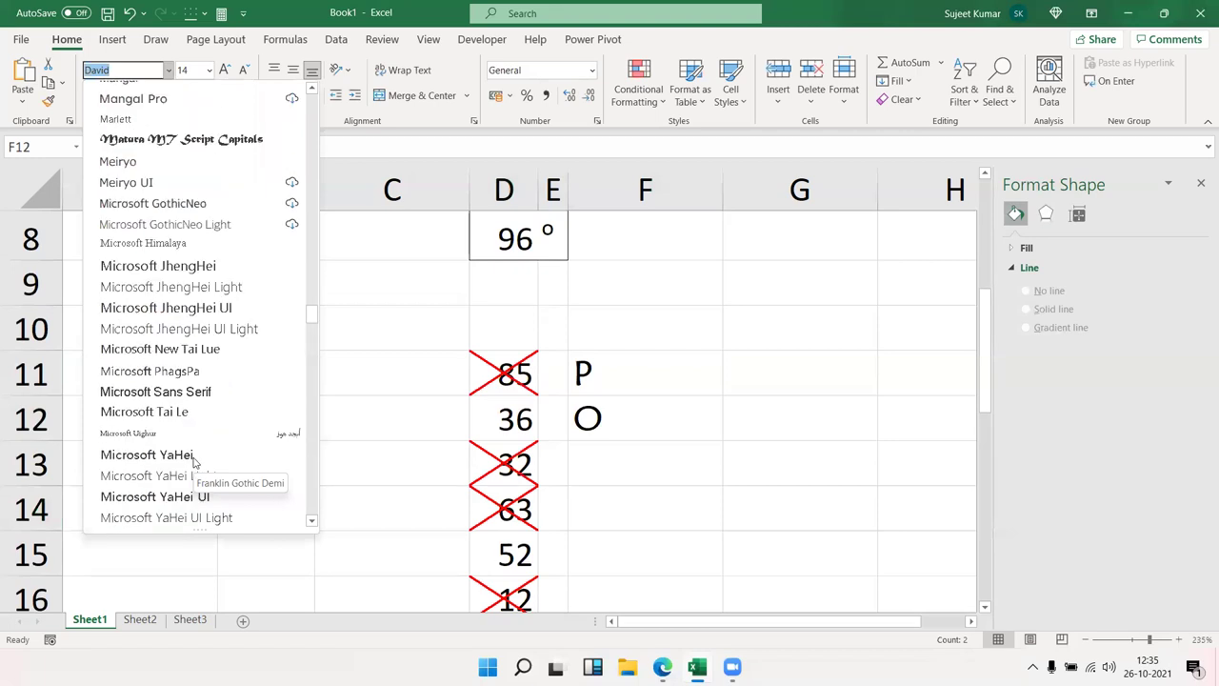
pyautogui.scroll(-5, 193, 461)
pyautogui.scroll(-5, 193, 458)
pyautogui.scroll(-5, 194, 458)
pyautogui.scroll(-5, 193, 458)
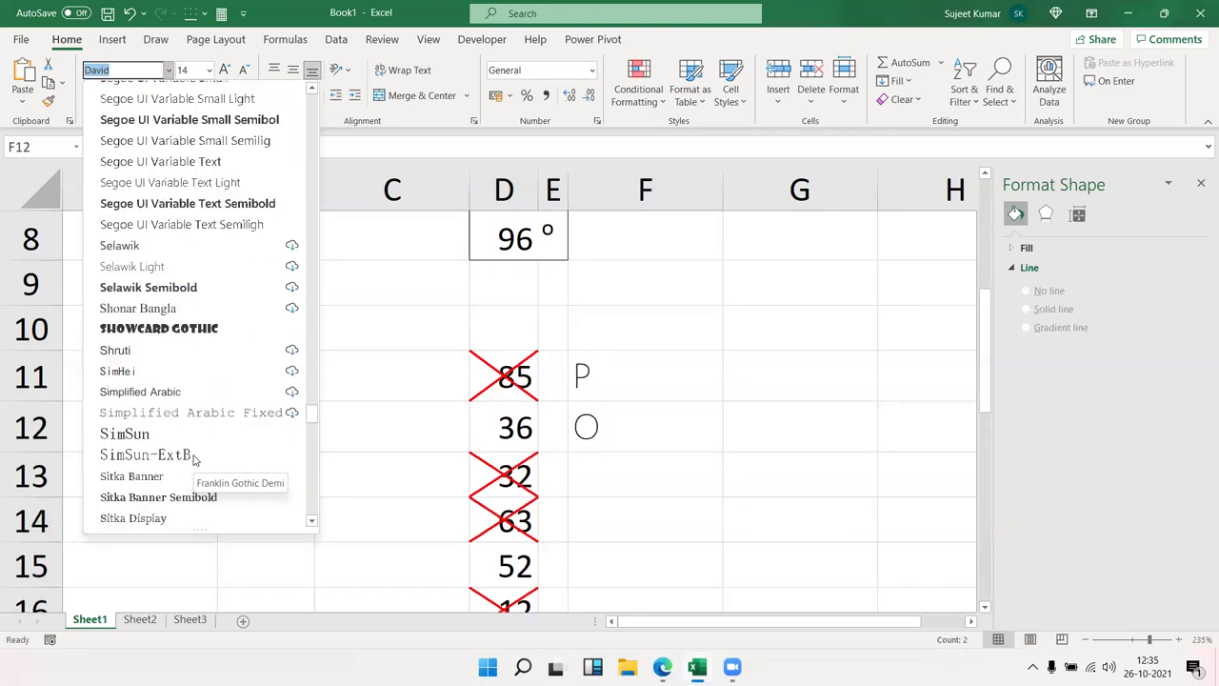
pyautogui.scroll(-5, 193, 458)
pyautogui.scroll(-5, 193, 459)
pyautogui.scroll(-5, 193, 459)
pyautogui.scroll(-5, 193, 459)
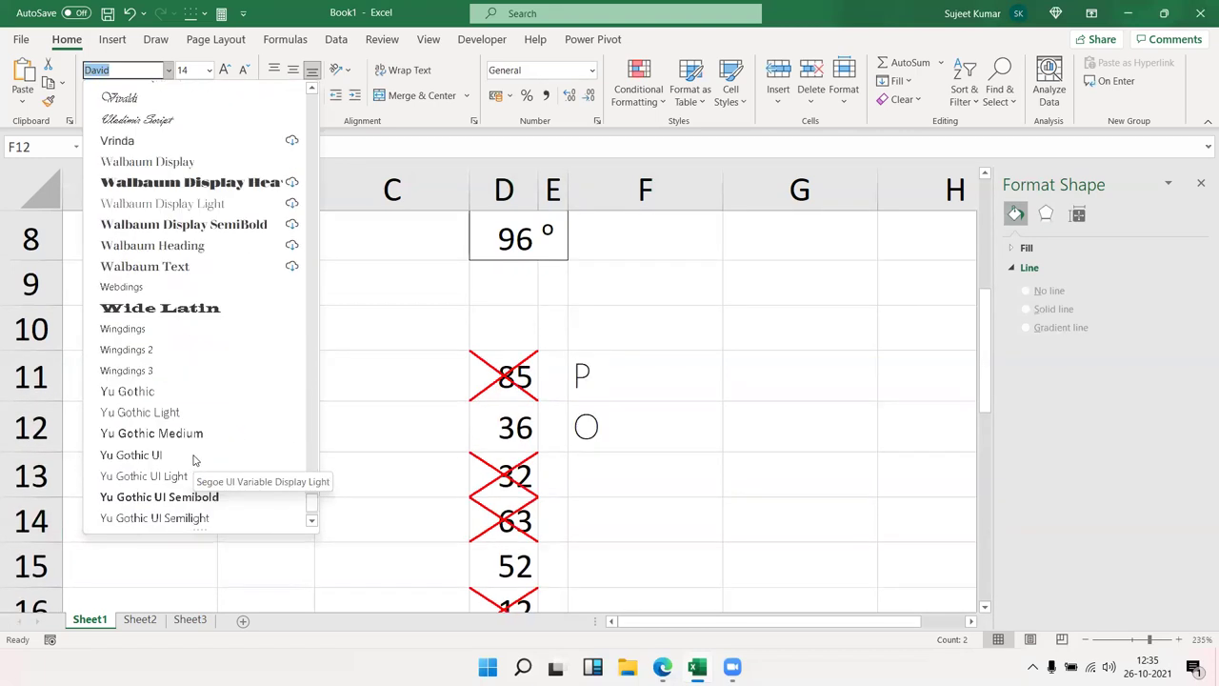
pyautogui.scroll(-1, 193, 459)
pyautogui.scroll(3, 198, 448)
pyautogui.scroll(-3, 198, 448)
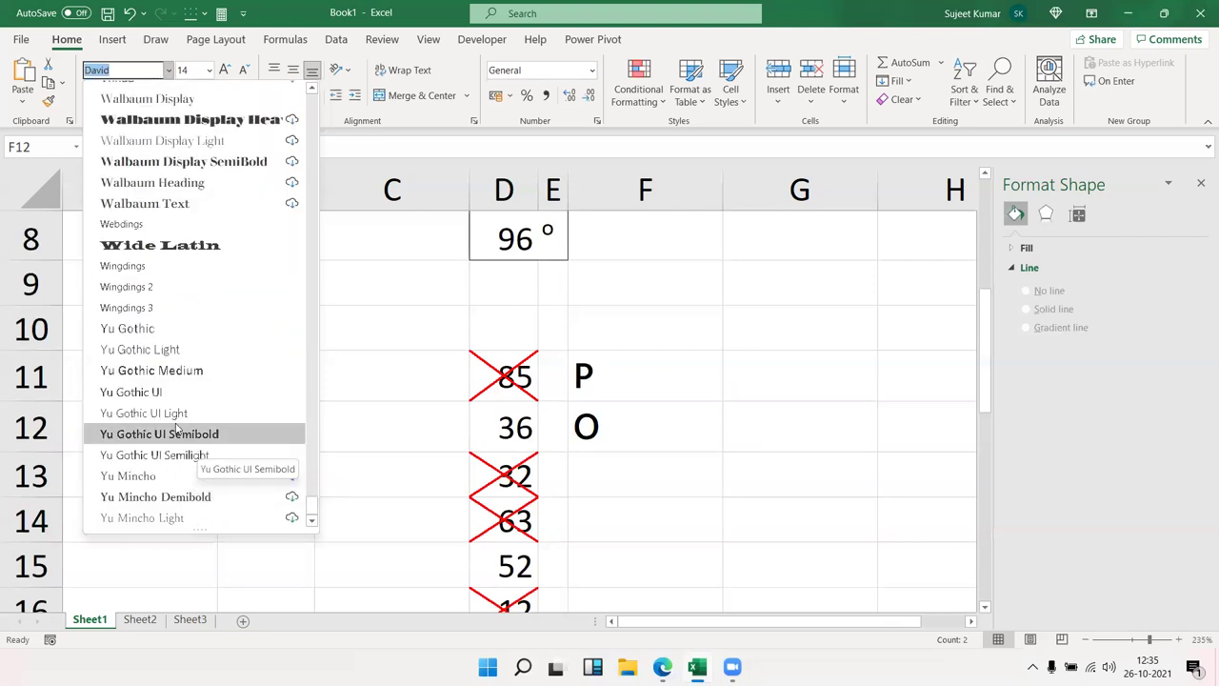
pyautogui.click(172, 288)
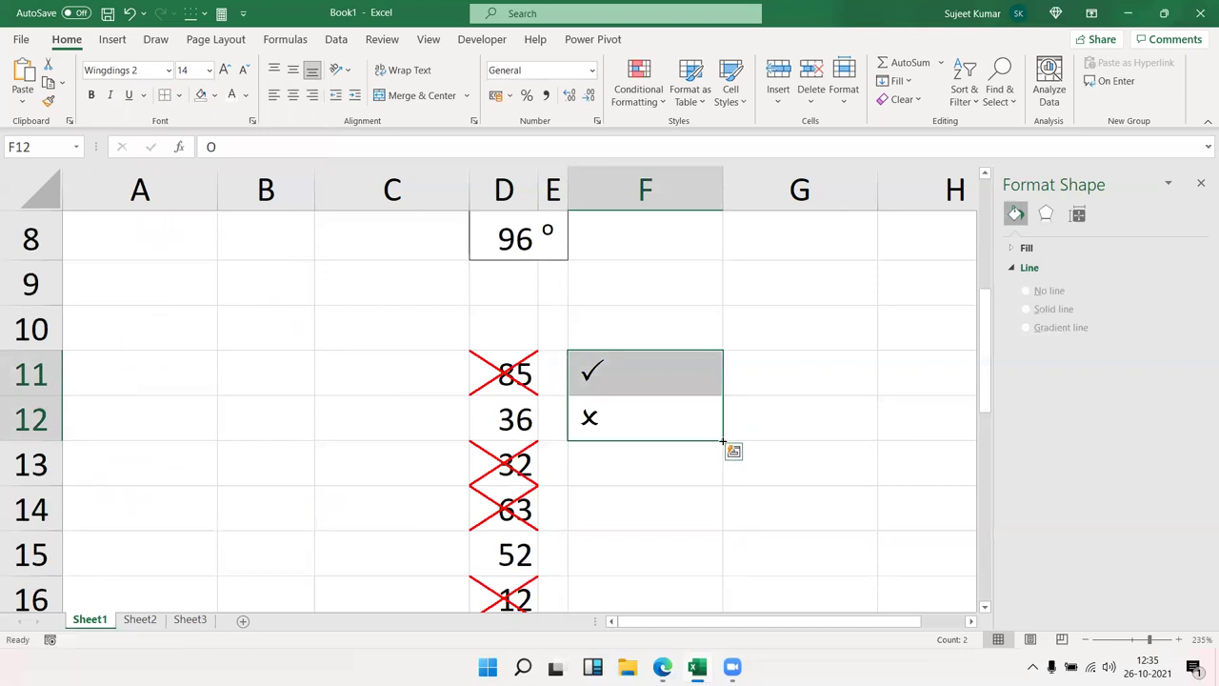
# Fill the alternating tick and cross pattern down column F to row 18
pyautogui.moveTo(723, 444); pyautogui.dragTo(686, 490)
pyautogui.scroll(3, 638, 576)
pyautogui.scroll(-1, 624, 552)
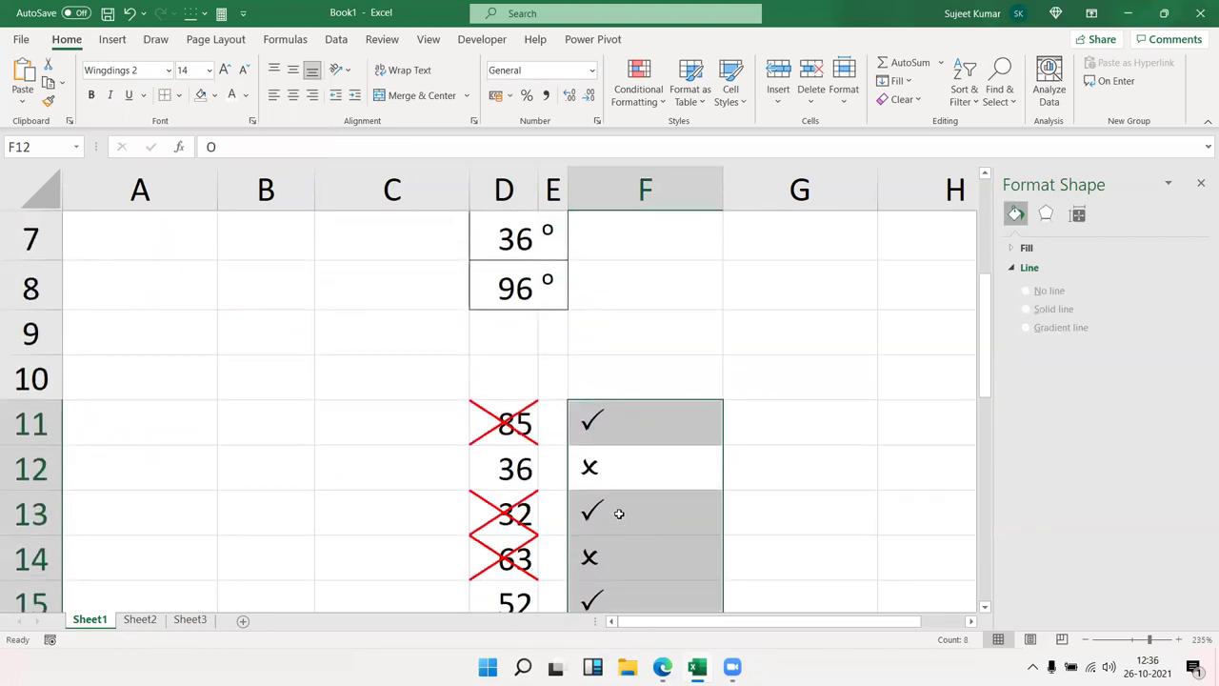
pyautogui.scroll(-2, 620, 512)
# Re-enter P in F11 so it shows the tick mark
pyautogui.doubleClick(620, 277)
pyautogui.hotkey('shift', 'Left')
pyautogui.press('Escape')
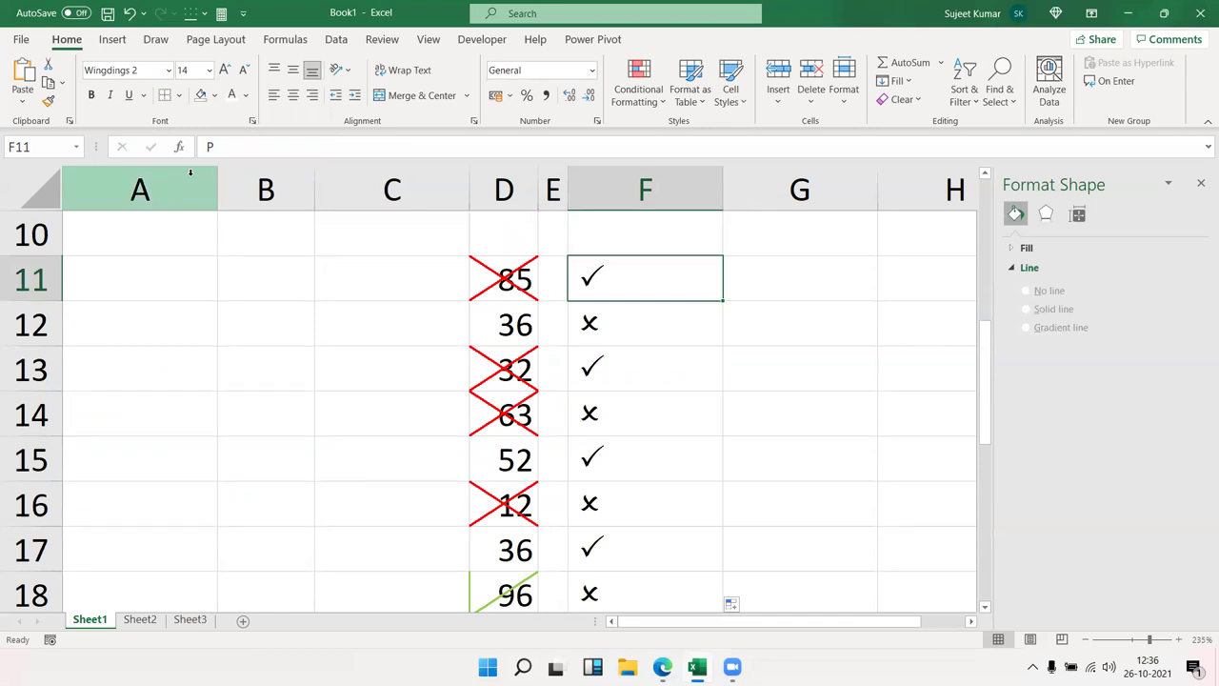
pyautogui.press('BackSpace')
pyautogui.write('P')
pyautogui.hotkey('ctrl', 'Return')
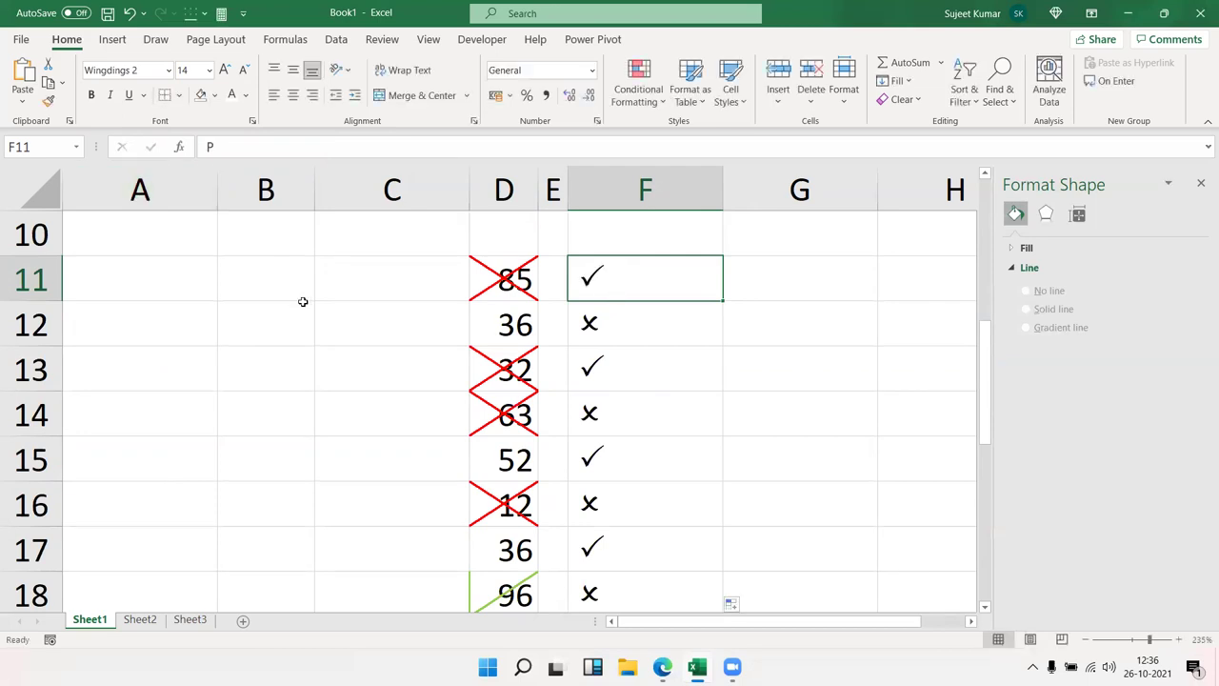
pyautogui.click(267, 422)
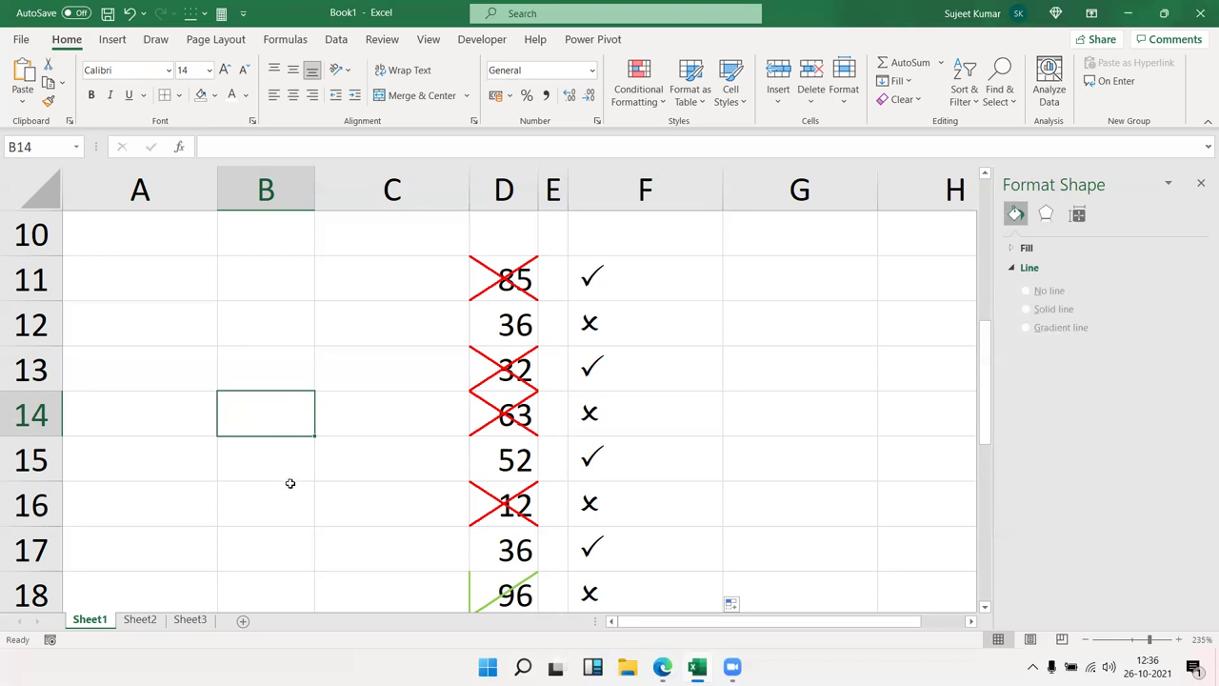
# Enter the letter J in B14
pyautogui.write('J')
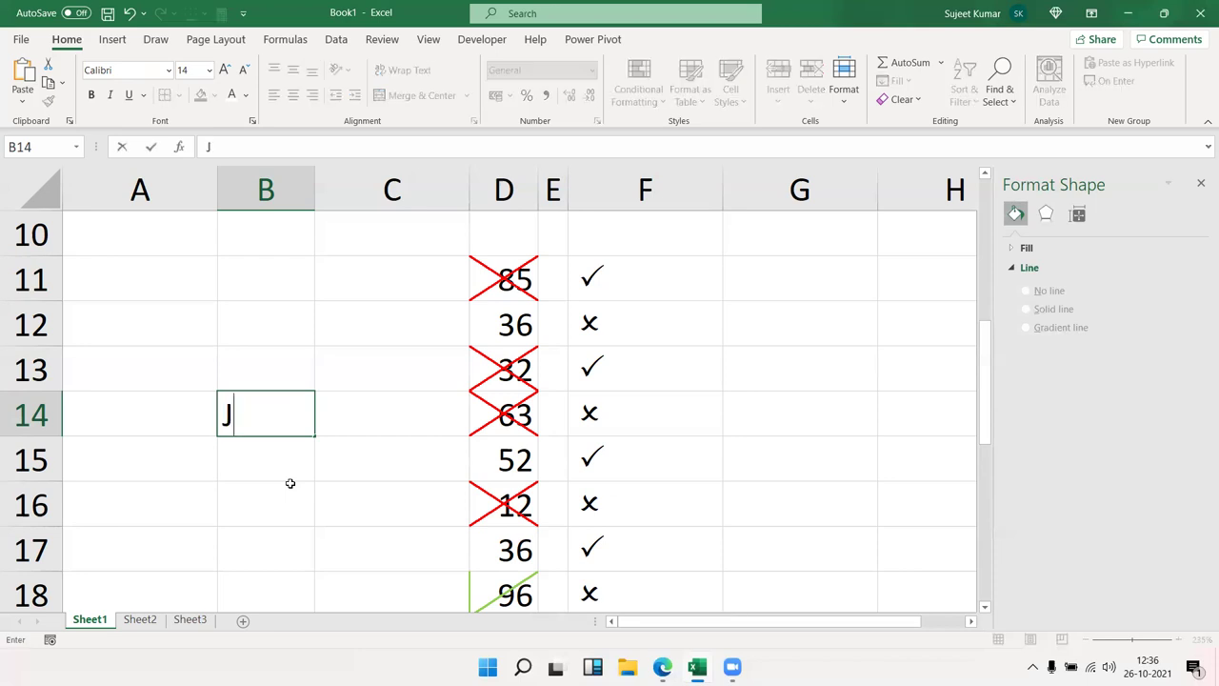
pyautogui.press('Return')
pyautogui.press('Up')
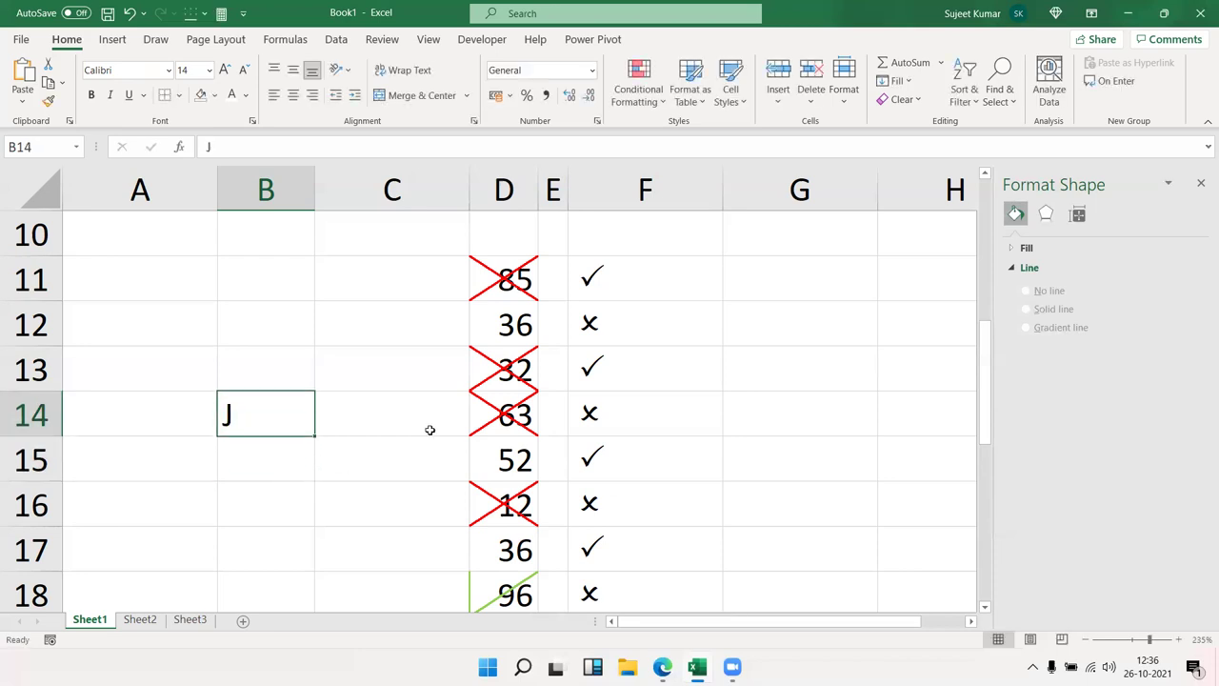
# Set B14's text orientation to -45 degrees in Format Cells Alignment
pyautogui.click(599, 123)
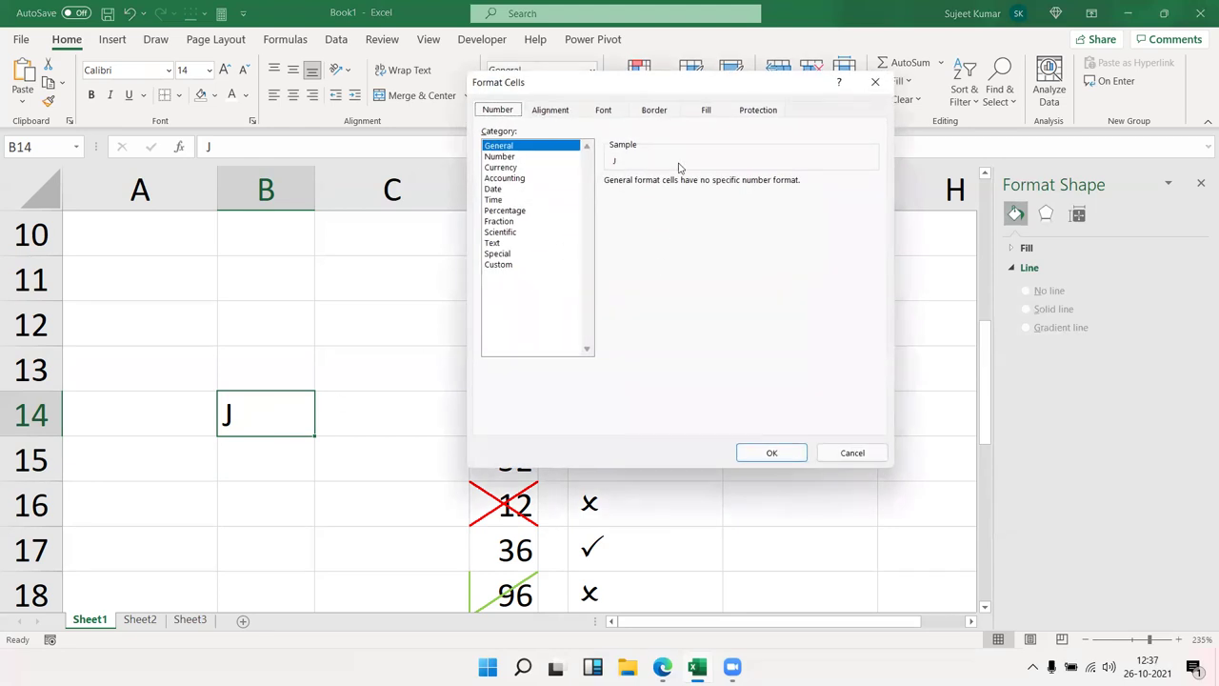
pyautogui.click(562, 114)
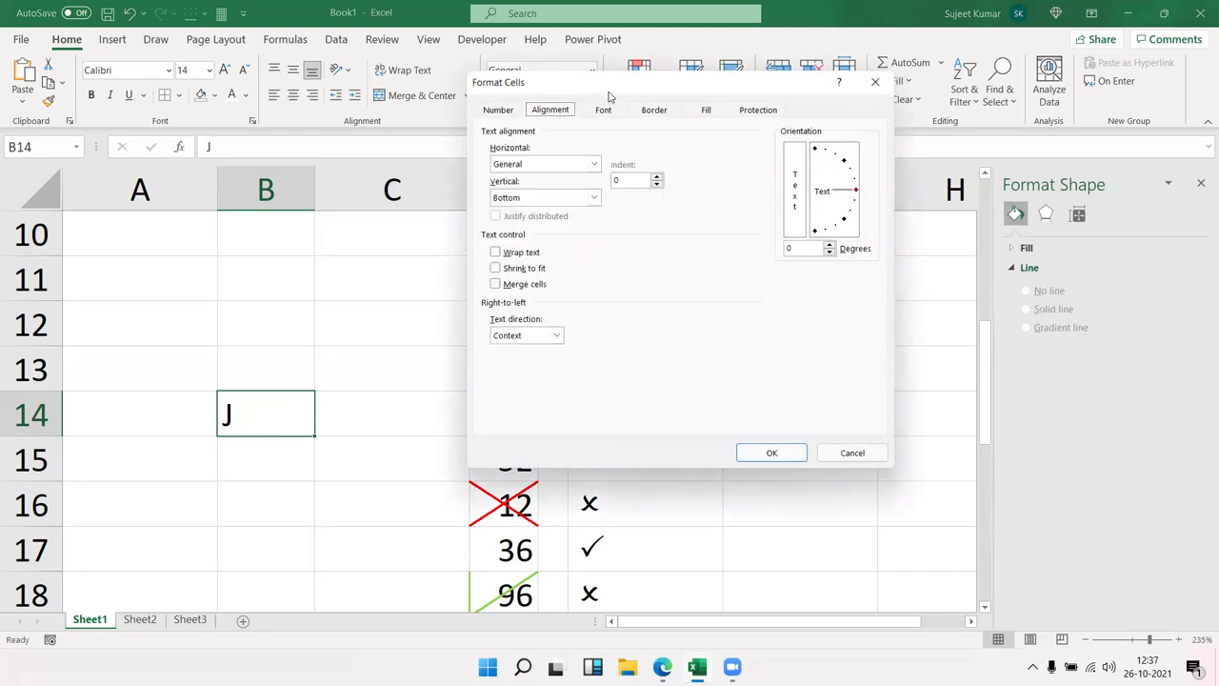
pyautogui.moveTo(608, 94); pyautogui.dragTo(646, 164)
pyautogui.moveTo(891, 263); pyautogui.dragTo(896, 305)
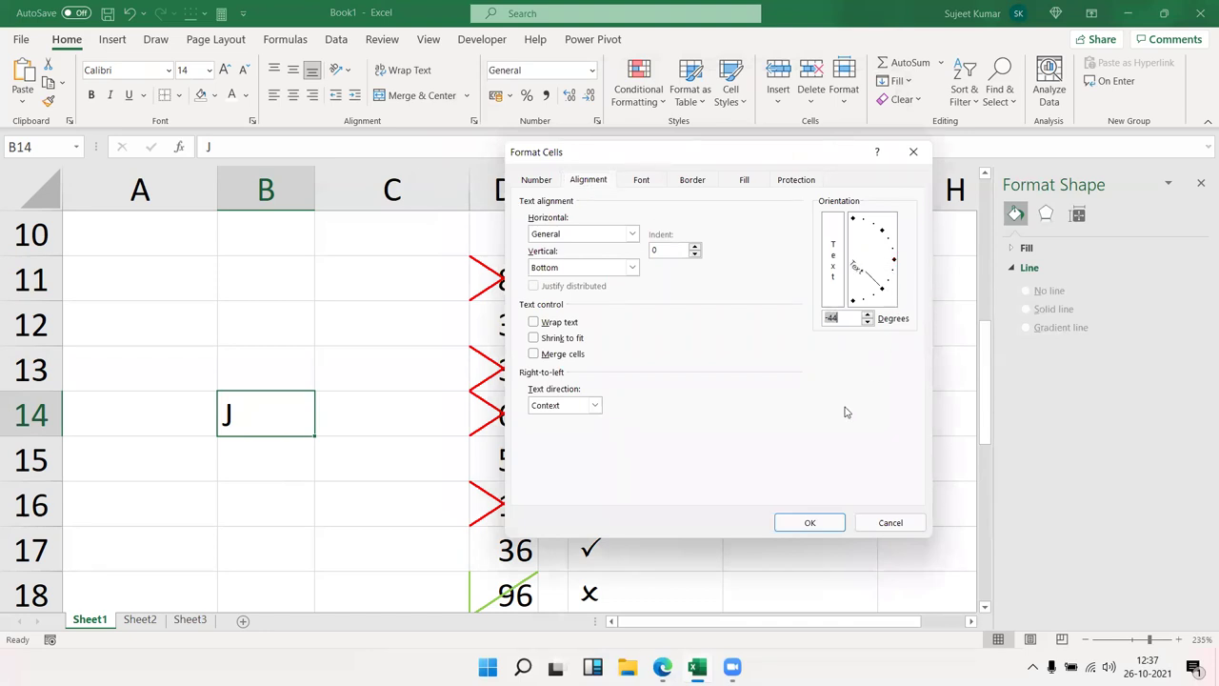
pyautogui.write('45')
pyautogui.press('BackSpace')
pyautogui.press('BackSpace')
pyautogui.write('-45')
pyautogui.click(809, 523)
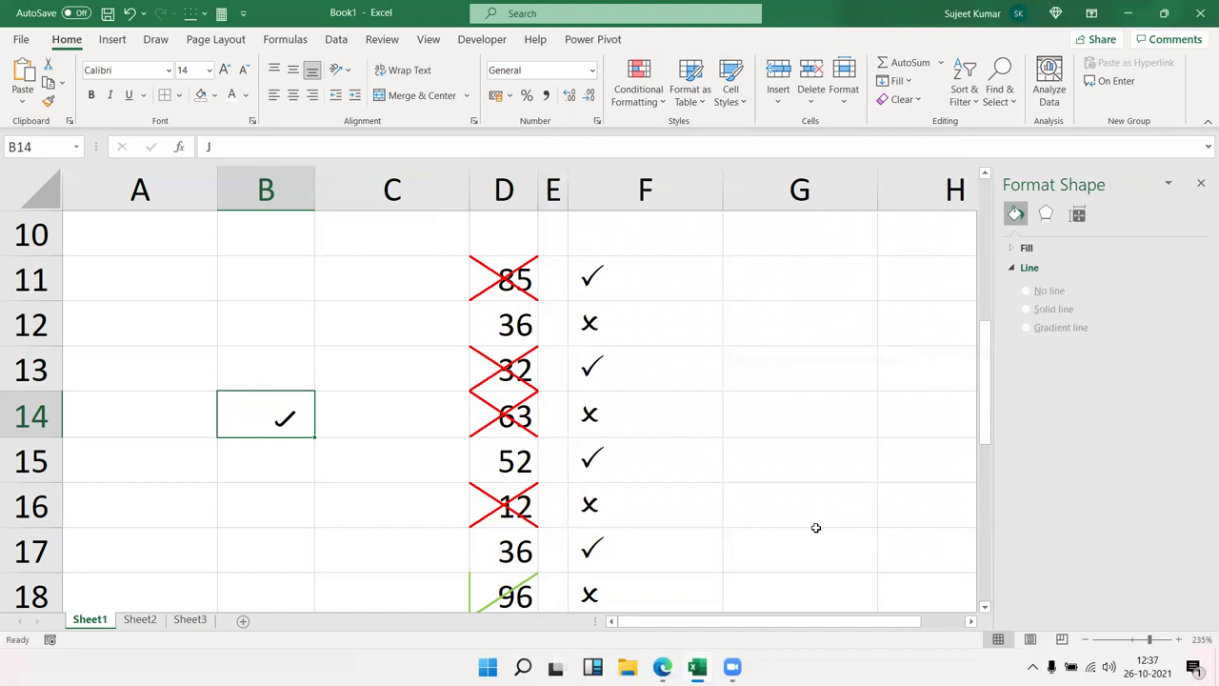
# Enter a lowercase x in B15, directly below the rotated tick
pyautogui.press('Down')
pyautogui.write('x')
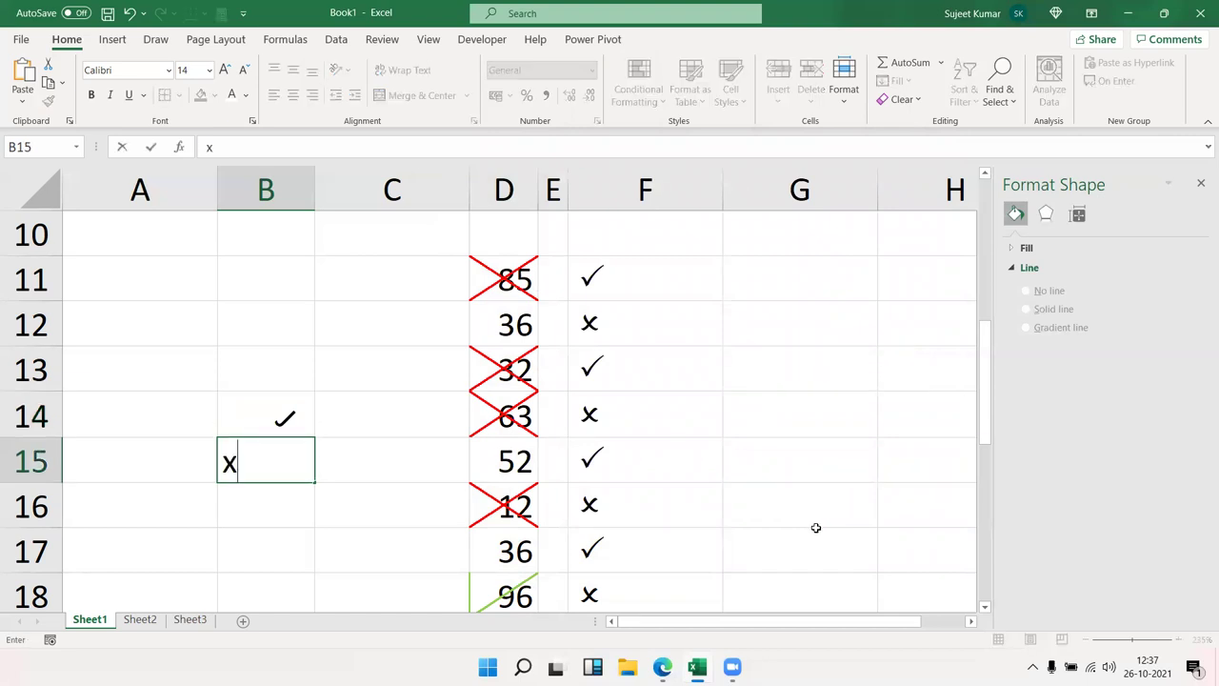
pyautogui.press('Return')
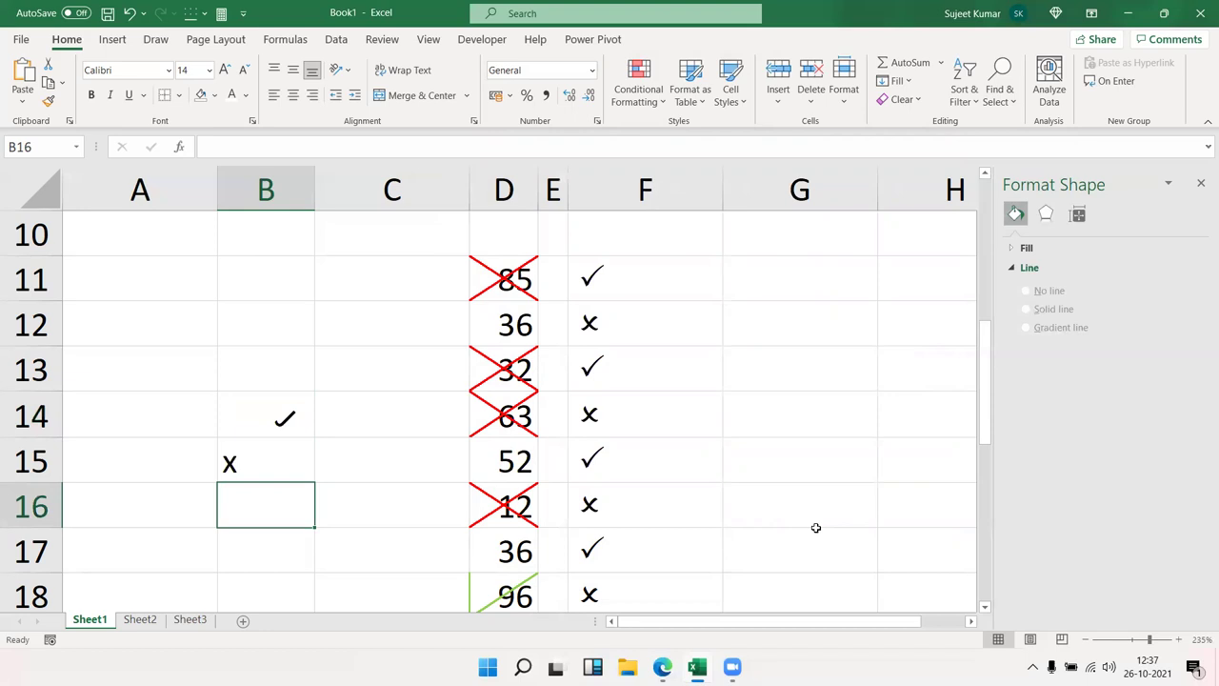